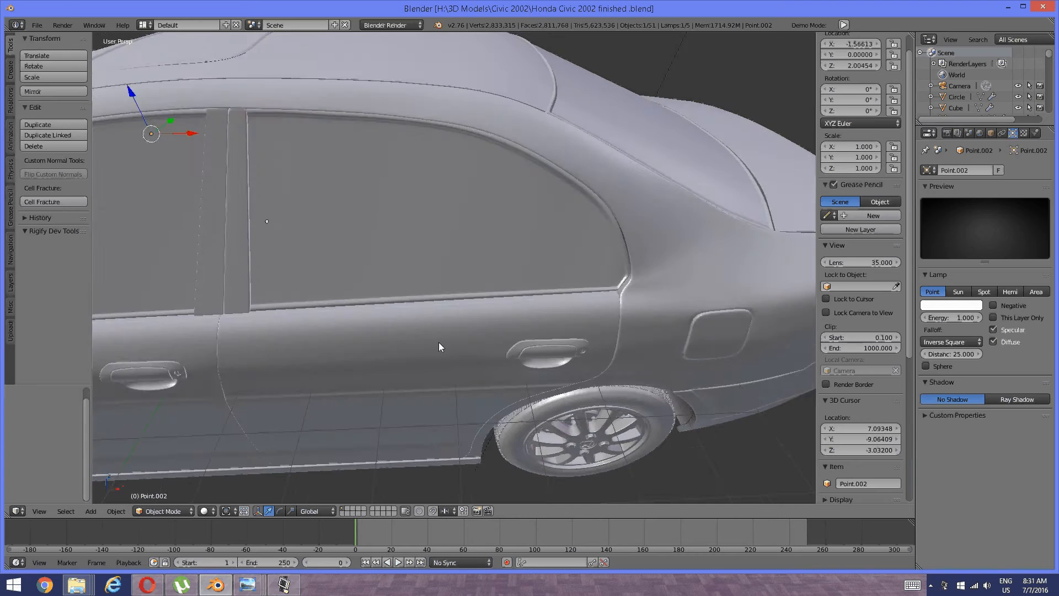
# Hide the rear side door of the car to expose the cabin floor behind the front seats
pyautogui.rightClick(382, 323)
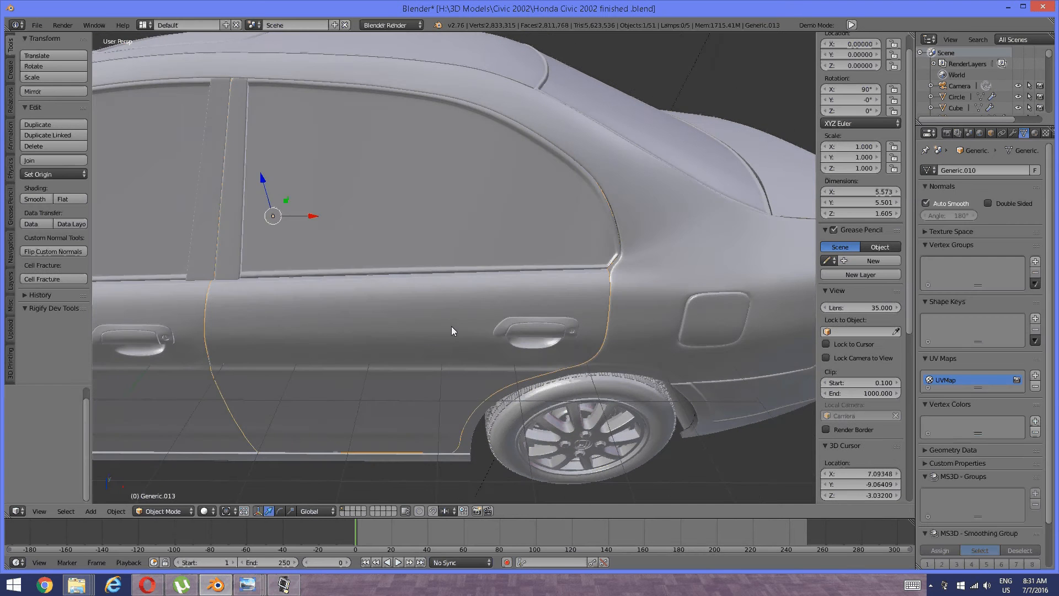
pyautogui.press('h')
pyautogui.scroll(-1, 449, 325)
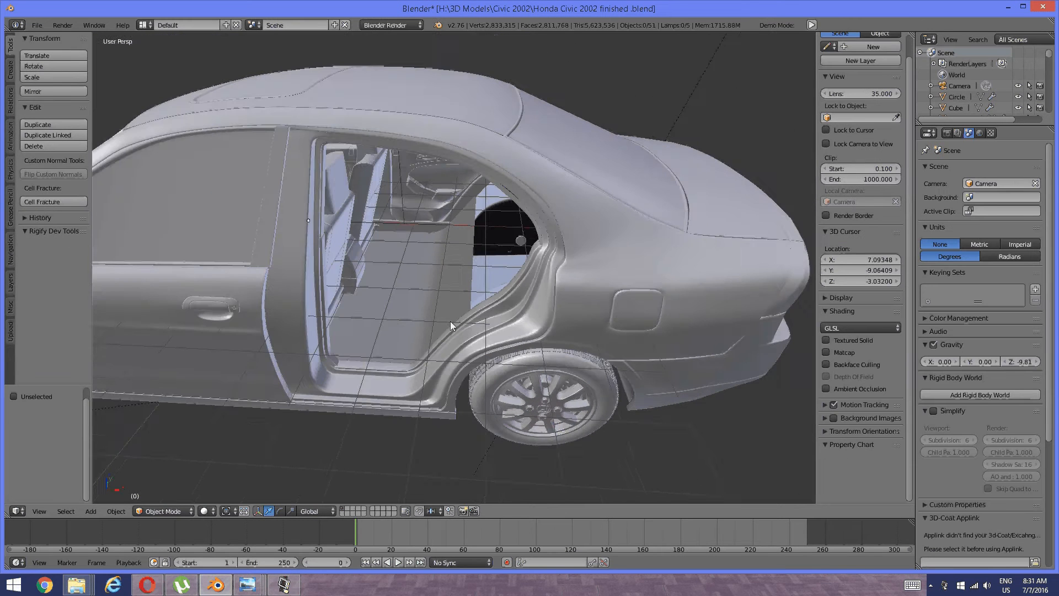
pyautogui.scroll(1, 435, 305)
pyautogui.scroll(5, 434, 304)
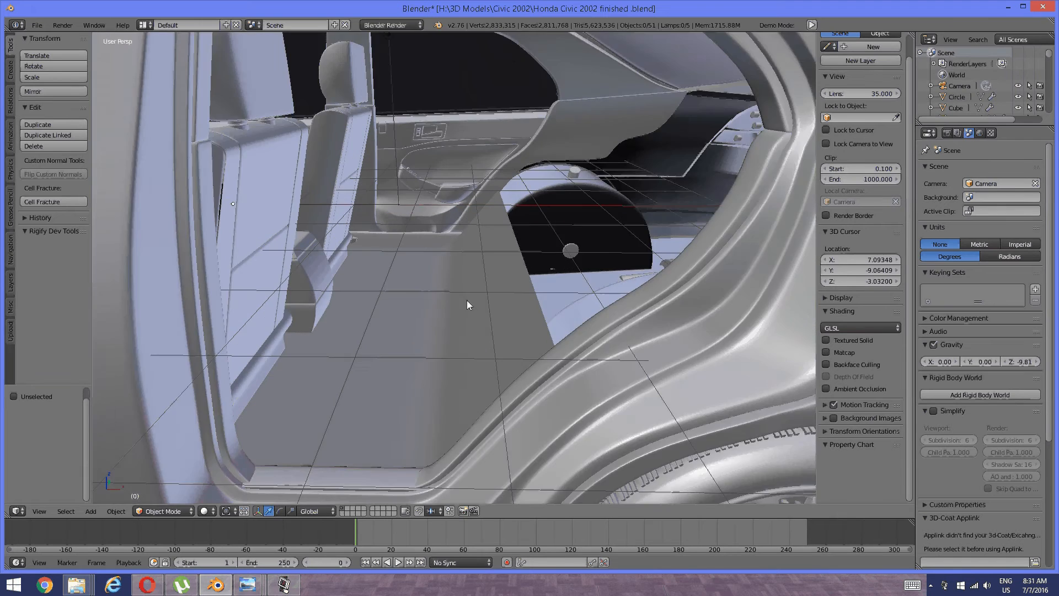
pyautogui.scroll(-3, 493, 291)
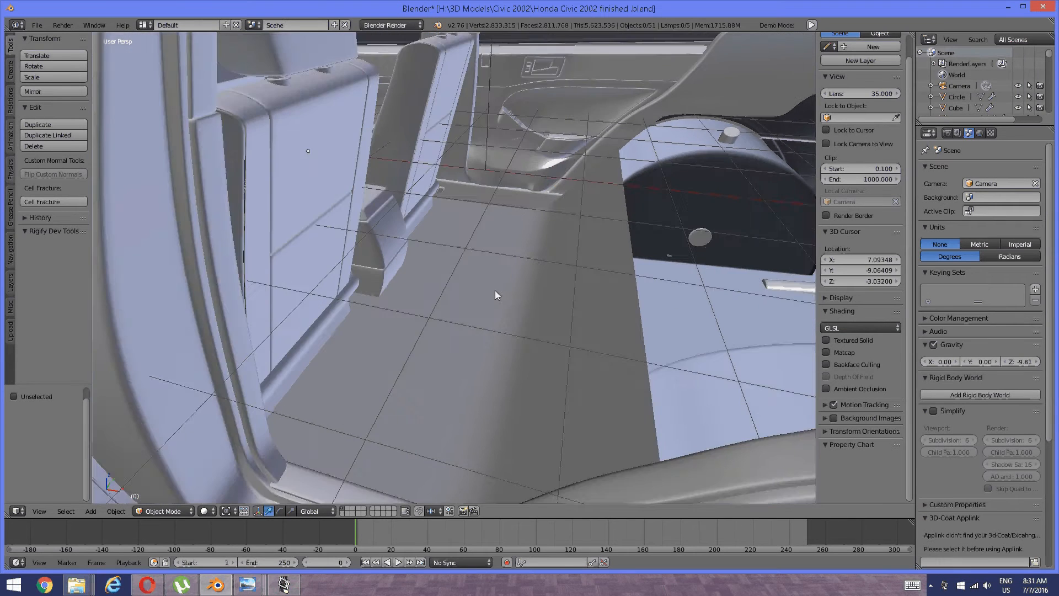
pyautogui.scroll(2, 506, 308)
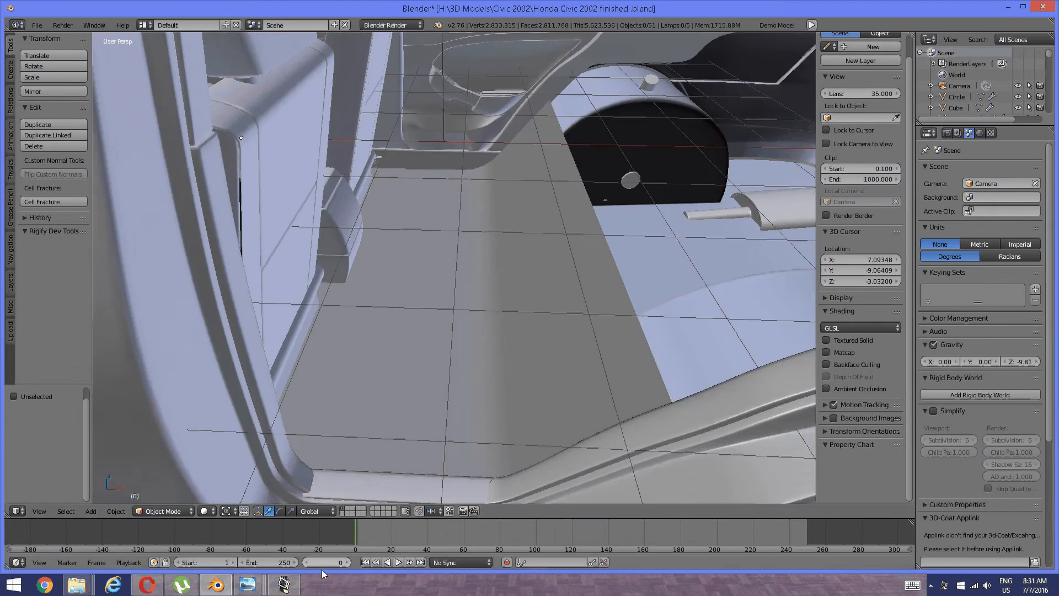
# Examine the rear seat reference photo in Windows Photo Viewer against the empty cabin floor and return to Blender
pyautogui.moveTo(247, 586)
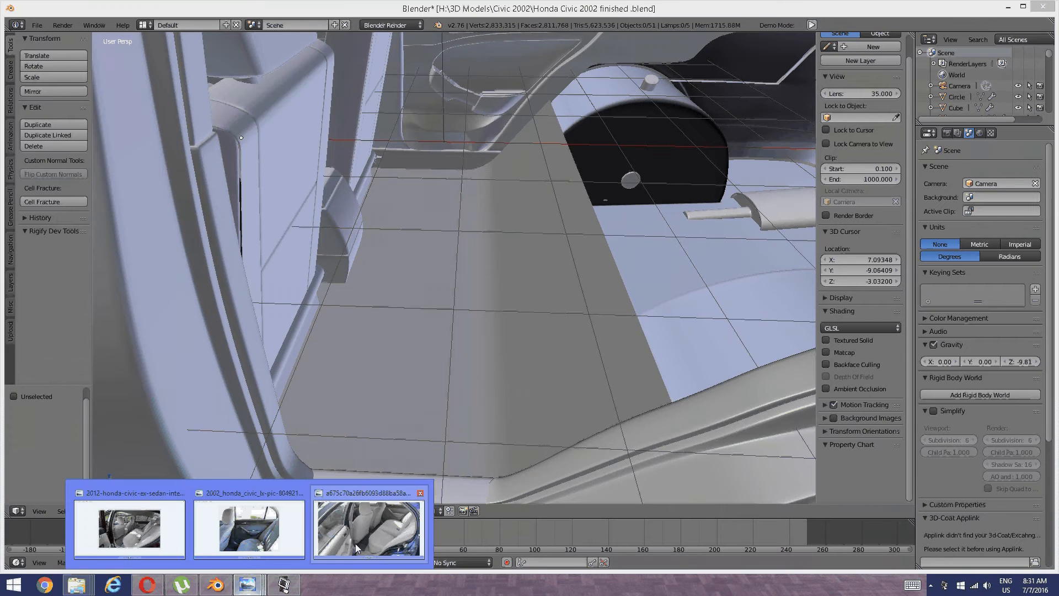
pyautogui.click(368, 529)
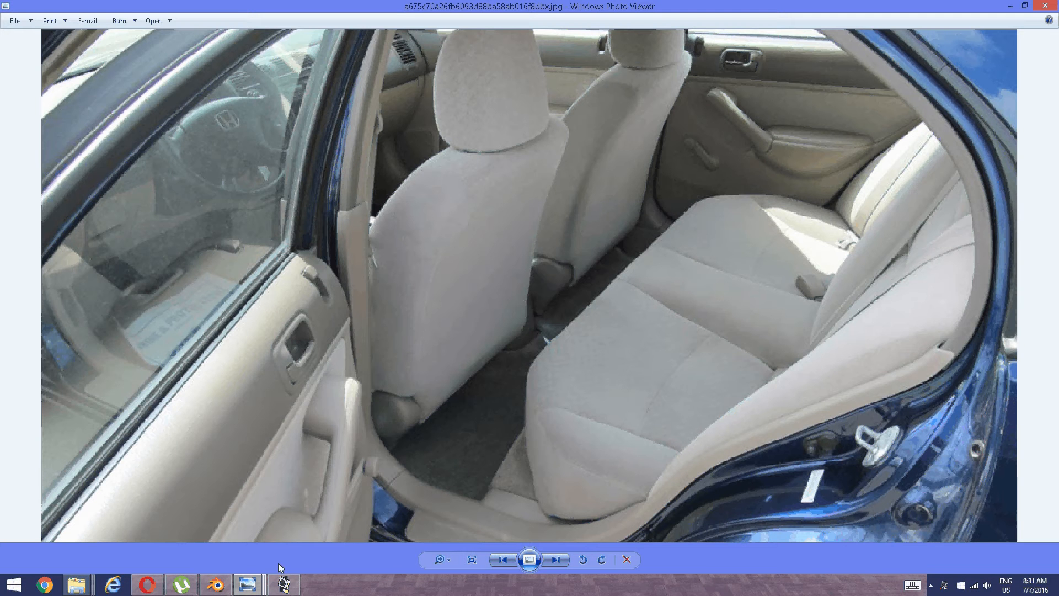
pyautogui.click(206, 588)
pyautogui.moveTo(399, 385); pyautogui.dragTo(385, 350, button='middle')
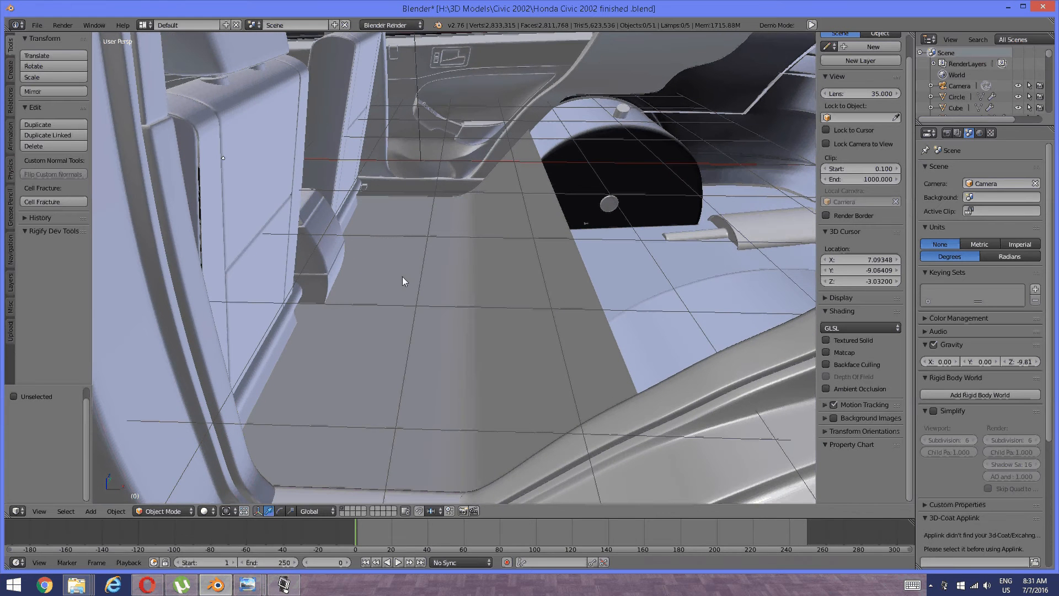
pyautogui.moveTo(247, 584)
pyautogui.click(359, 537)
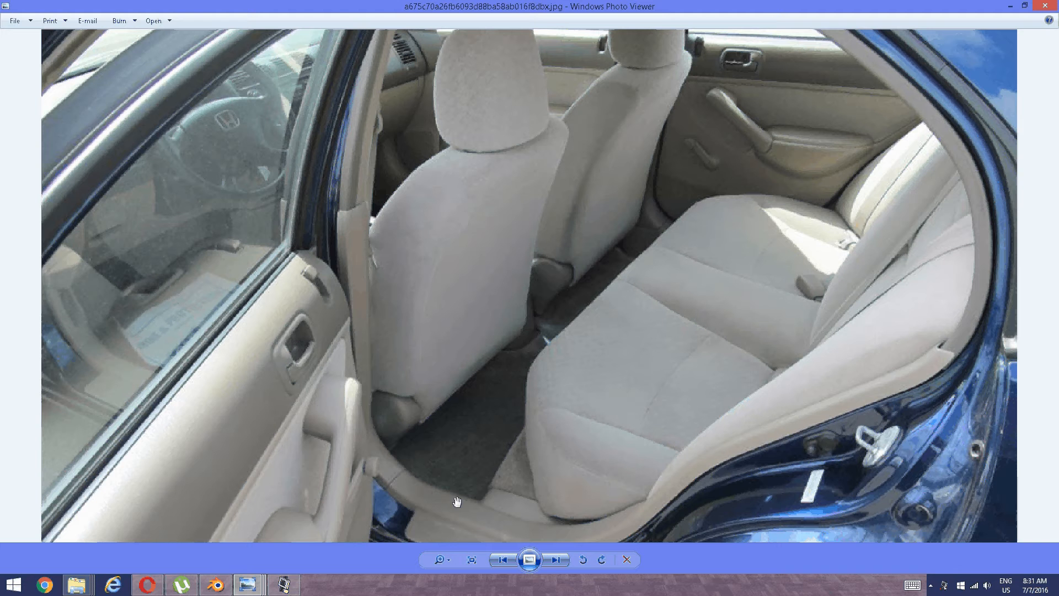
pyautogui.click(218, 586)
pyautogui.scroll(-1, 481, 361)
pyautogui.keyDown('shift'); pyautogui.moveTo(481, 362); pyautogui.dragTo(457, 297, button='middle'); pyautogui.keyUp('shift')
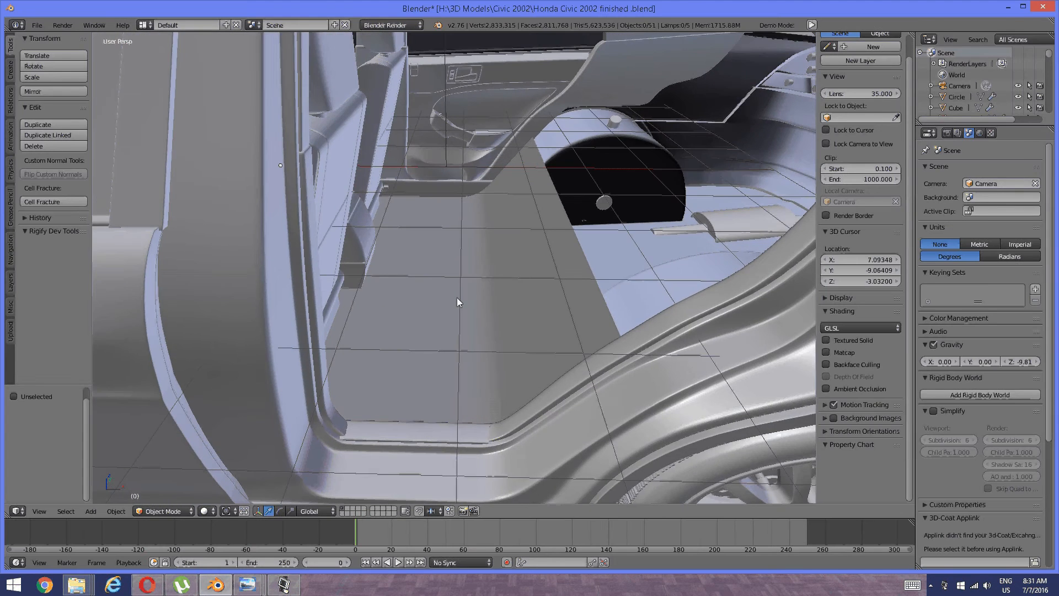
# Select the cabin floor panel behind the front seats and open its mesh in Edit Mode
pyautogui.rightClick(457, 297)
pyautogui.rightClick(459, 295)
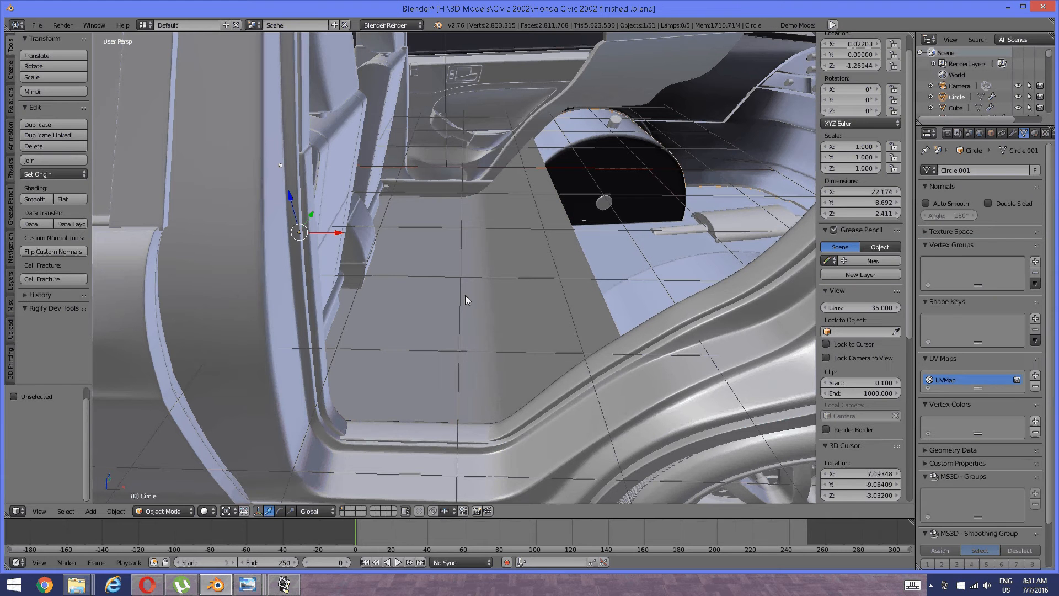
pyautogui.rightClick(465, 296)
pyautogui.press('Tab')
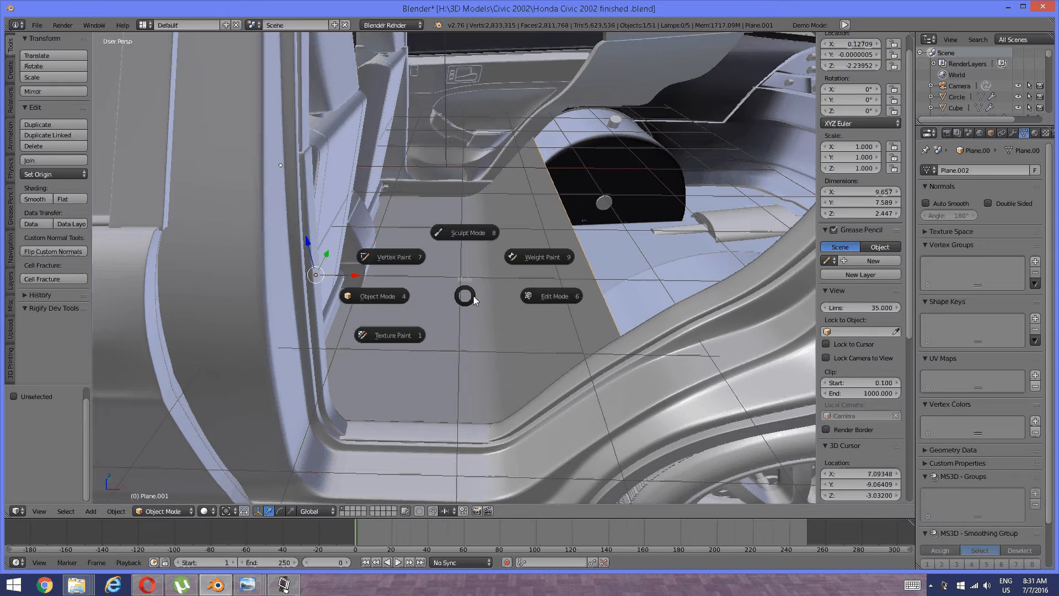
pyautogui.click(536, 301)
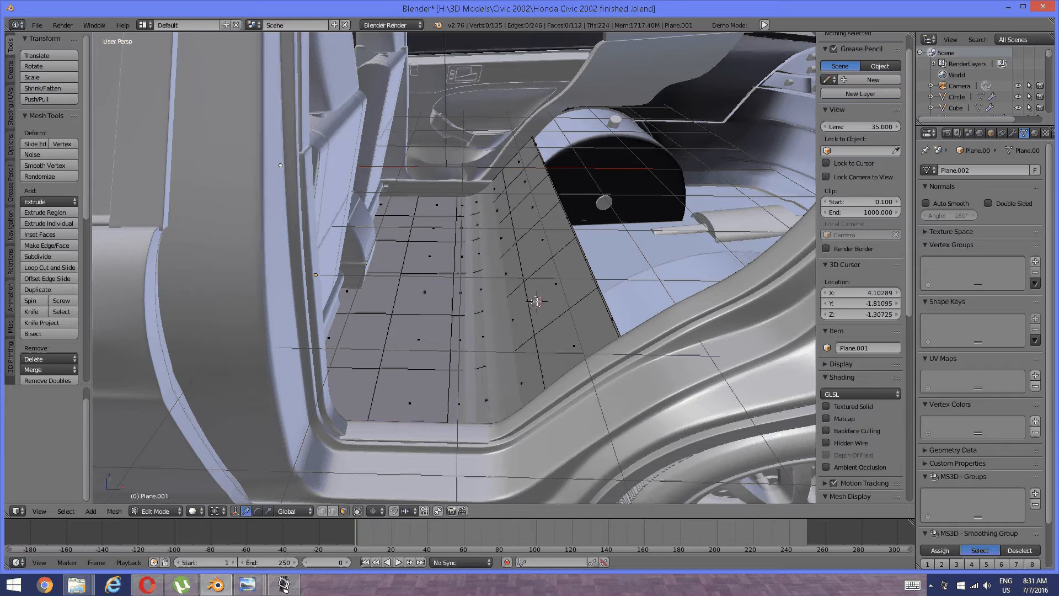
# Switch the floor mesh to face selection and view it from behind the front seats
pyautogui.hotkey('ctrl', 'Tab')
pyautogui.click(518, 310)
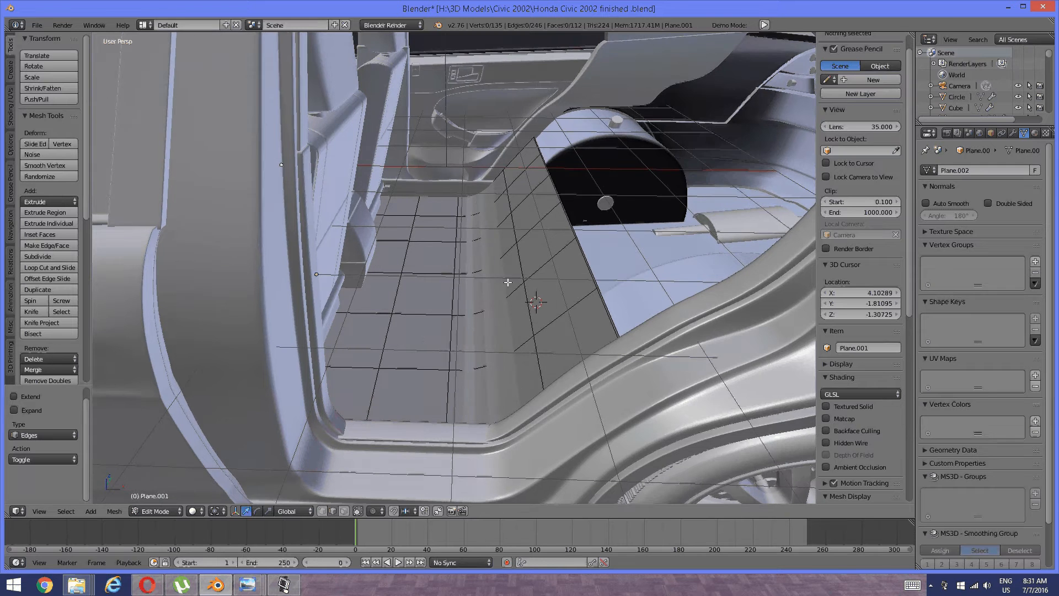
pyautogui.moveTo(537, 300); pyautogui.dragTo(402, 283, button='middle')
pyautogui.hotkey('ctrl', 'Tab')
pyautogui.click(402, 284)
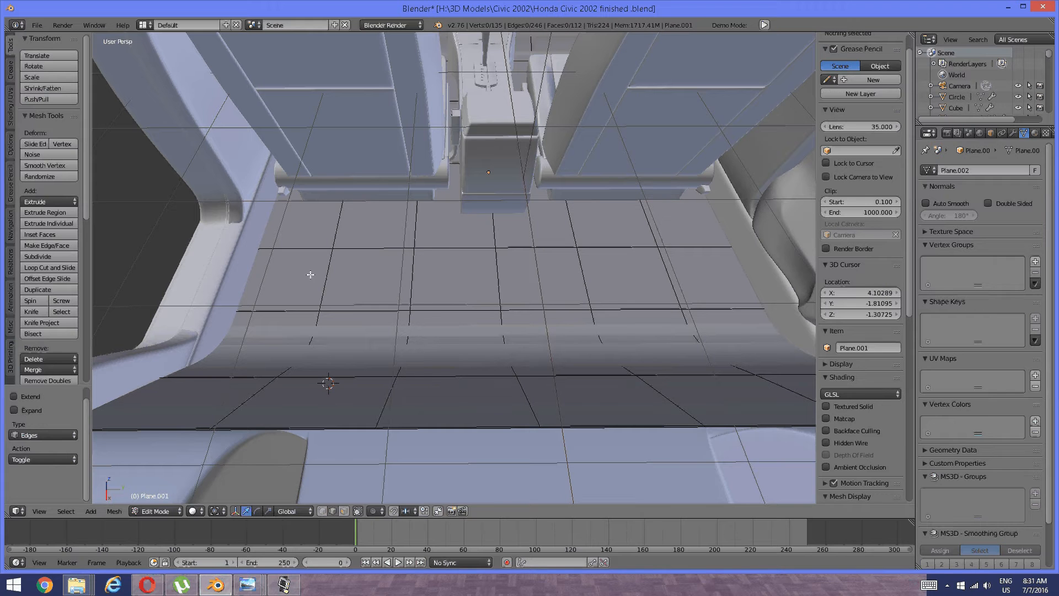
pyautogui.hotkey('ctrl', 'Tab')
pyautogui.click(309, 274)
pyautogui.hotkey('ctrl', 'Tab')
pyautogui.click(358, 280)
pyautogui.rightClick(297, 282)
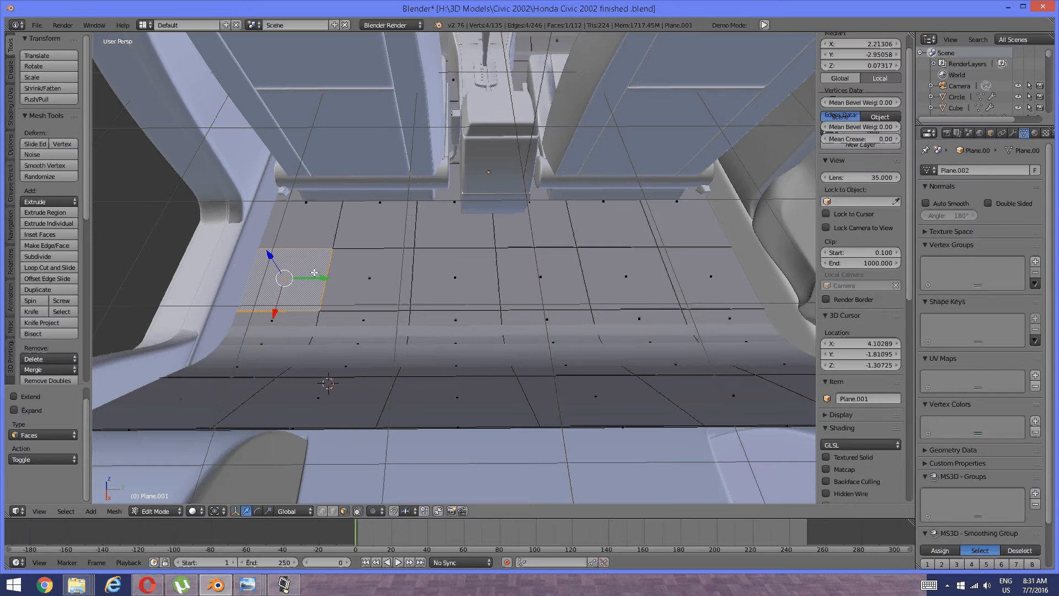
pyautogui.keyDown('shift'); pyautogui.rightClick(411, 266); pyautogui.keyUp('shift')
pyautogui.keyDown('shift'); pyautogui.rightClick(479, 264); pyautogui.keyUp('shift')
pyautogui.keyDown('shift'); pyautogui.rightClick(543, 276); pyautogui.keyUp('shift')
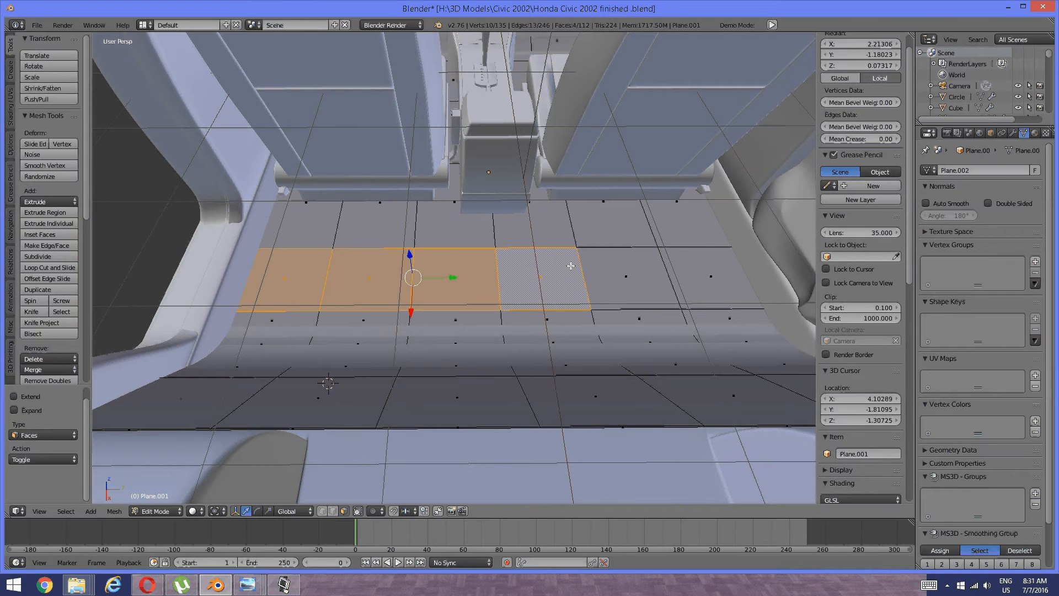
pyautogui.keyDown('shift'); pyautogui.rightClick(626, 276); pyautogui.keyUp('shift')
pyautogui.keyDown('shift'); pyautogui.rightClick(711, 275); pyautogui.keyUp('shift')
pyautogui.moveTo(557, 278); pyautogui.dragTo(381, 283, button='middle')
pyautogui.press('a')
# Duplicate the four middle faces of the floor row behind the front seats and raise the copy 0.495 along Z
pyautogui.rightClick(381, 283)
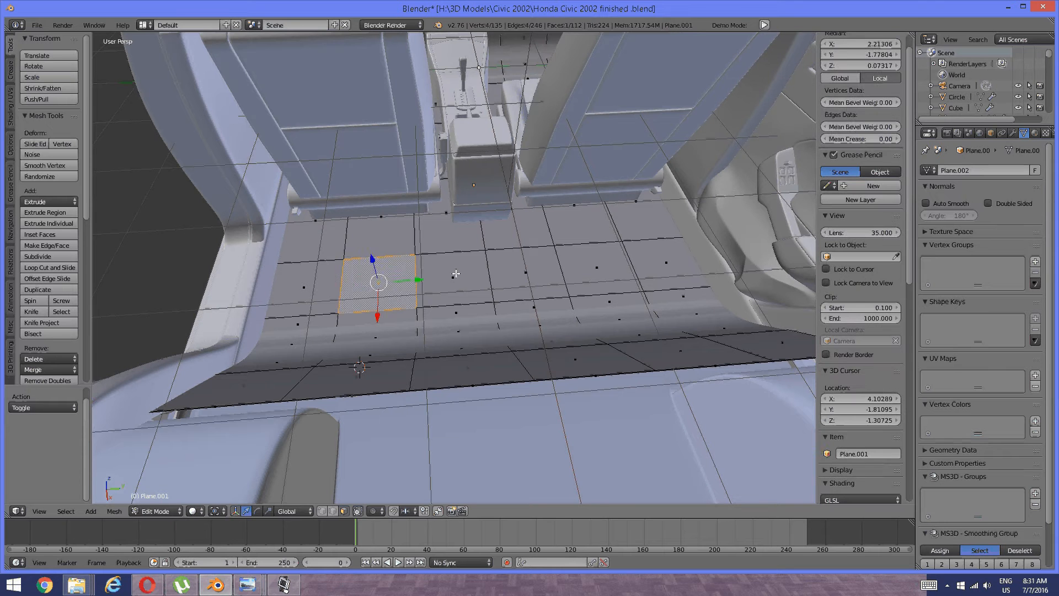
pyautogui.keyDown('shift'); pyautogui.rightClick(455, 274); pyautogui.keyUp('shift')
pyautogui.keyDown('shift'); pyautogui.rightClick(527, 273); pyautogui.keyUp('shift')
pyautogui.keyDown('shift'); pyautogui.rightClick(599, 271); pyautogui.keyUp('shift')
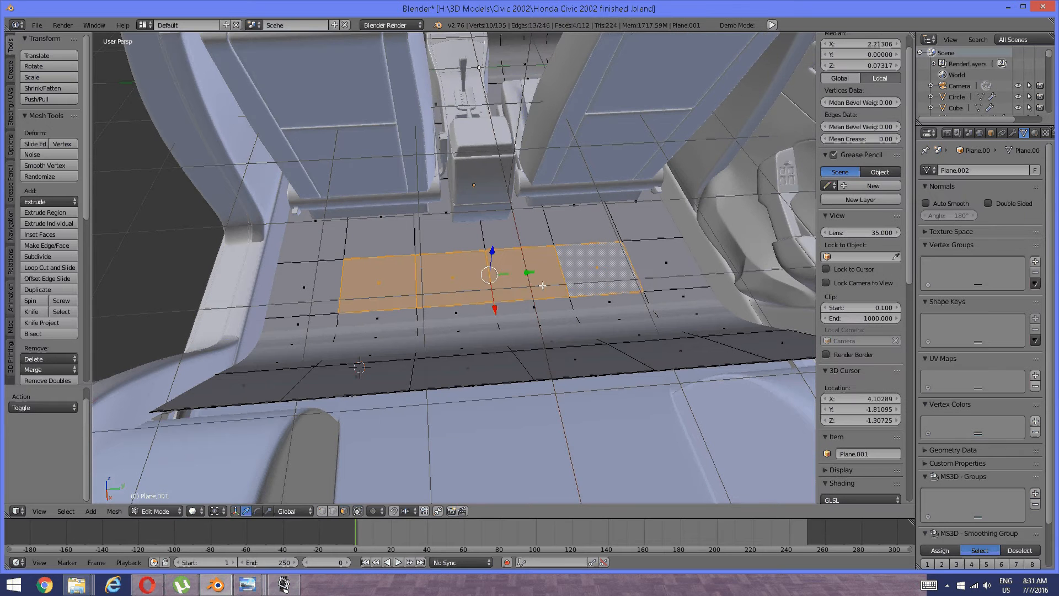
pyautogui.moveTo(599, 271); pyautogui.dragTo(437, 305, button='middle')
pyautogui.hotkey('shift', 's')
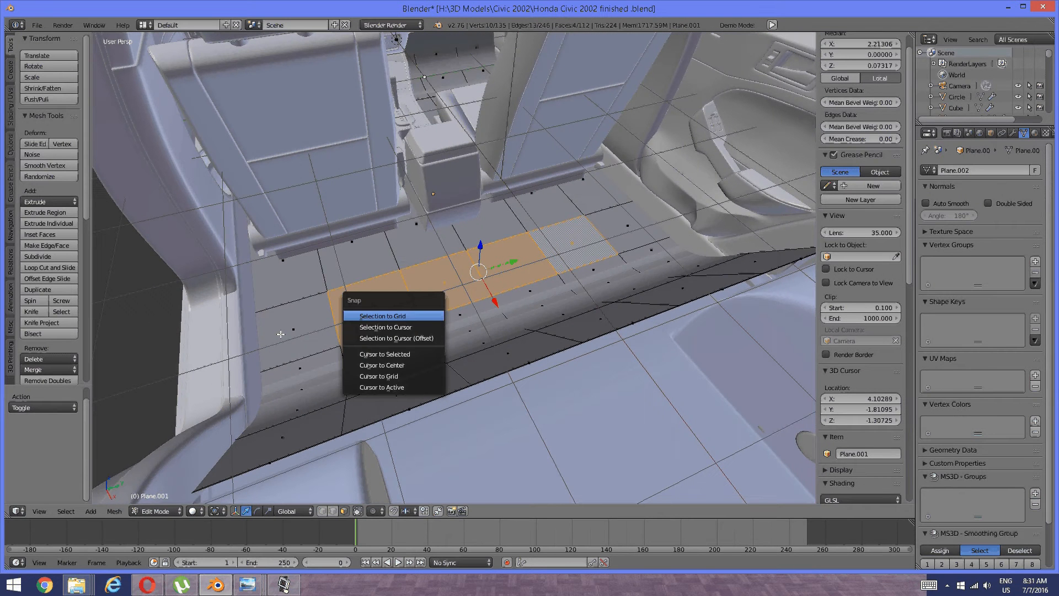
pyautogui.press('Escape')
pyautogui.hotkey('shift', 'd')
pyautogui.rightClick(497, 241)
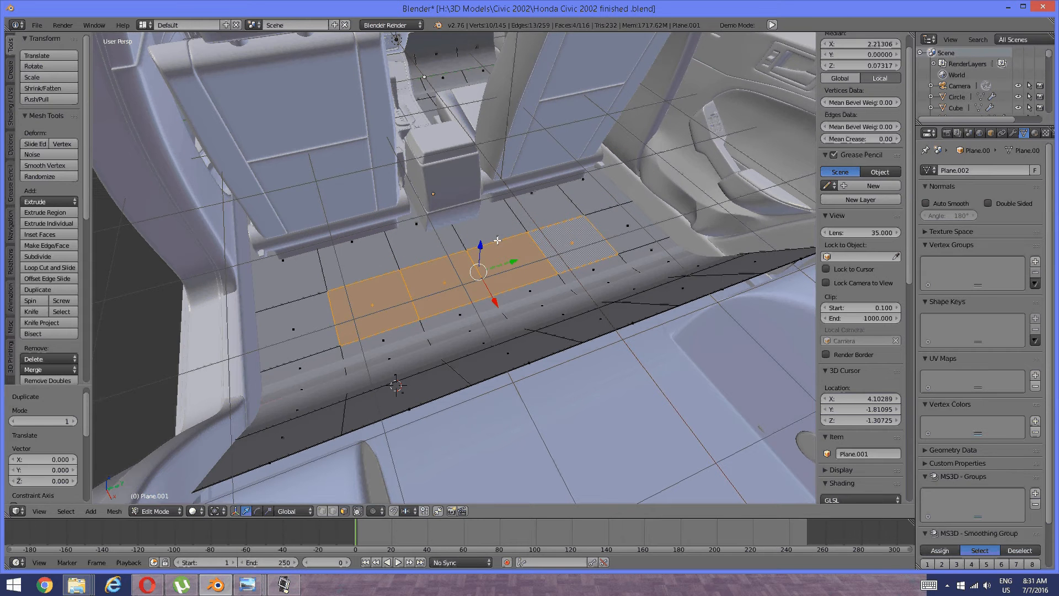
pyautogui.moveTo(480, 247); pyautogui.dragTo(481, 225)
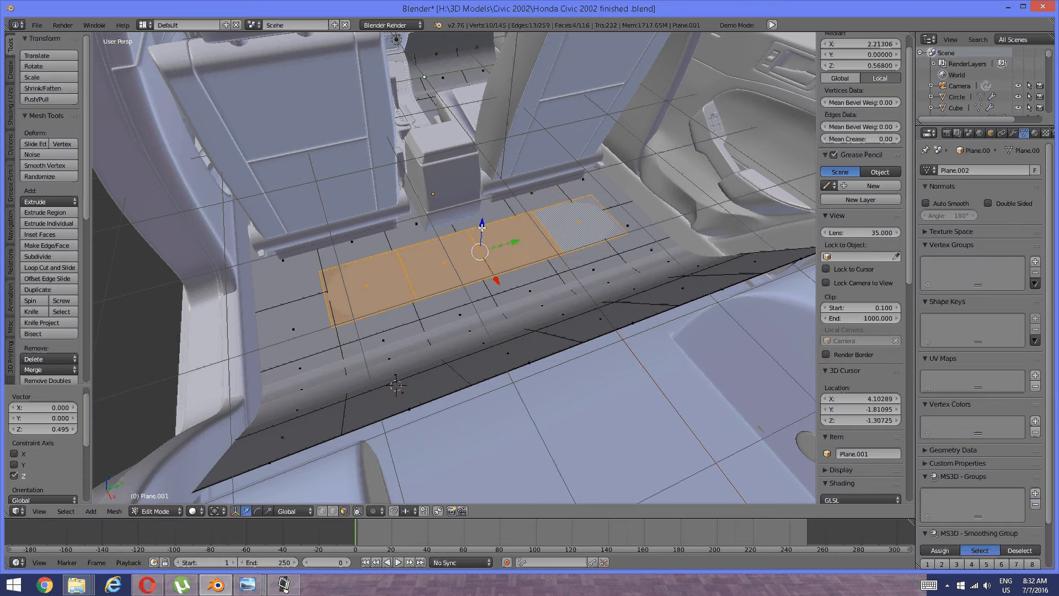
# Separate the duplicated faces into their own object and return to Object Mode
pyautogui.press('p')
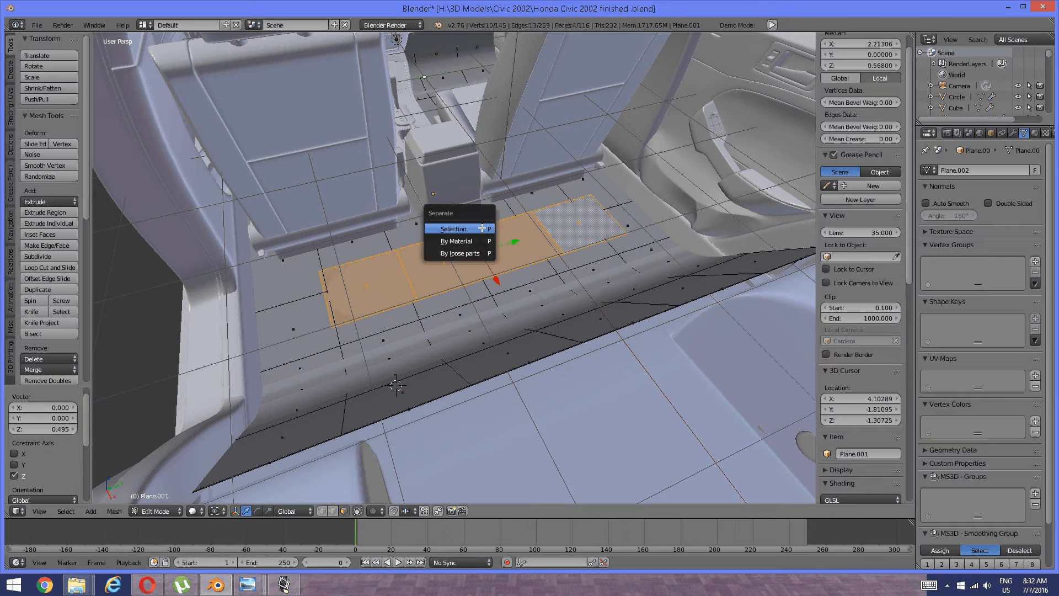
pyautogui.click(466, 228)
pyautogui.moveTo(466, 228); pyautogui.dragTo(474, 232, button='middle')
pyautogui.press('Tab')
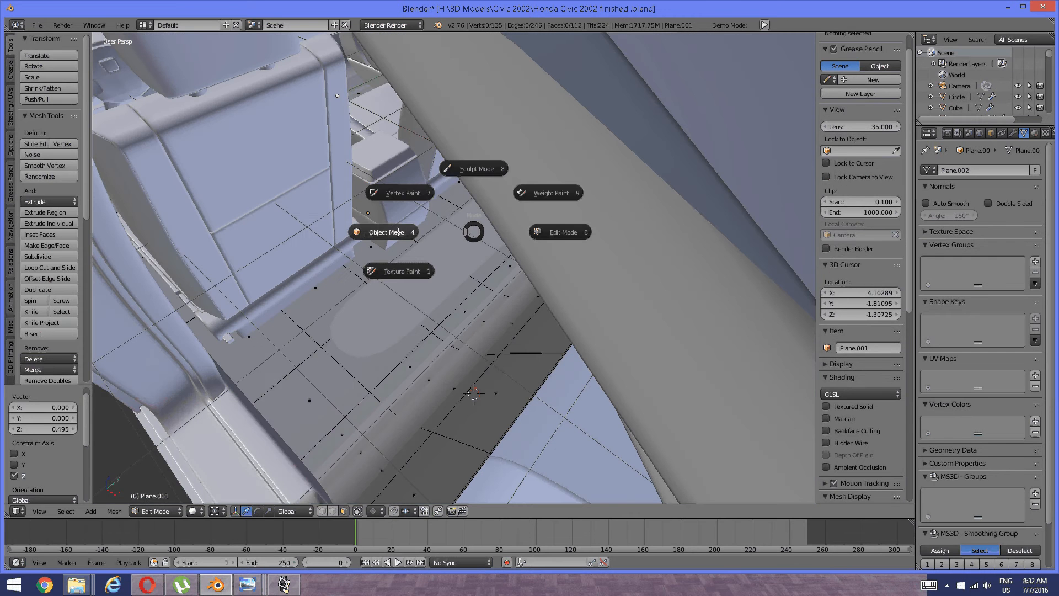
pyautogui.click(397, 232)
# Select the separated strip above the floor and open its mesh in Edit Mode
pyautogui.moveTo(347, 280); pyautogui.dragTo(396, 268, button='middle')
pyautogui.rightClick(423, 281)
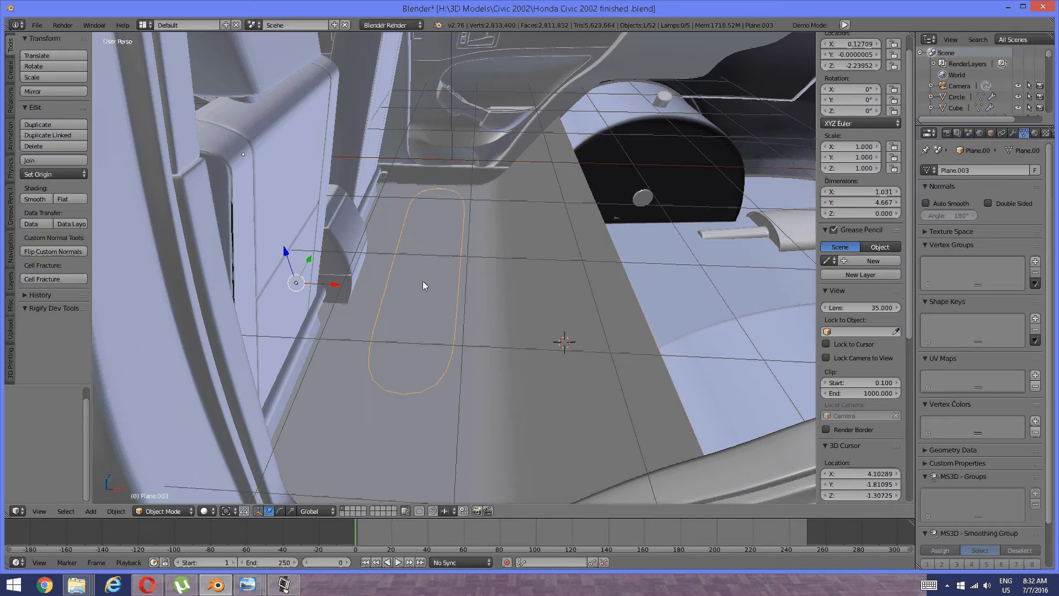
pyautogui.moveTo(464, 268); pyautogui.dragTo(432, 266, button='middle')
pyautogui.press('Tab')
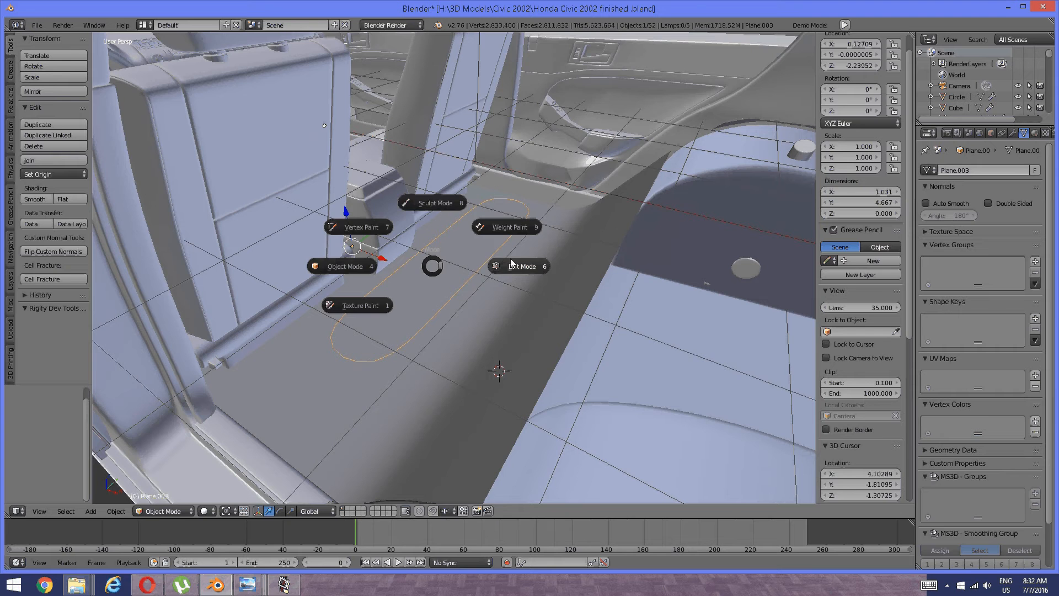
pyautogui.click(495, 277)
# In the front orthographic view, lower the whole strip mesh by 0.069 along Z
pyautogui.moveTo(495, 278); pyautogui.dragTo(490, 242, button='middle')
pyautogui.press('KP_3')
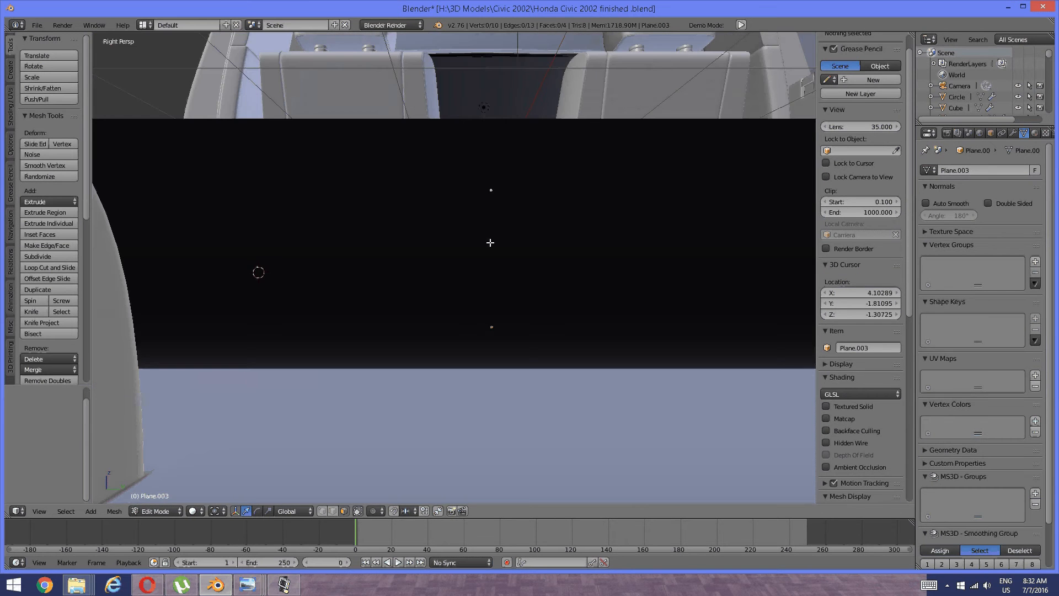
pyautogui.press('KP_1')
pyautogui.press('KP_5')
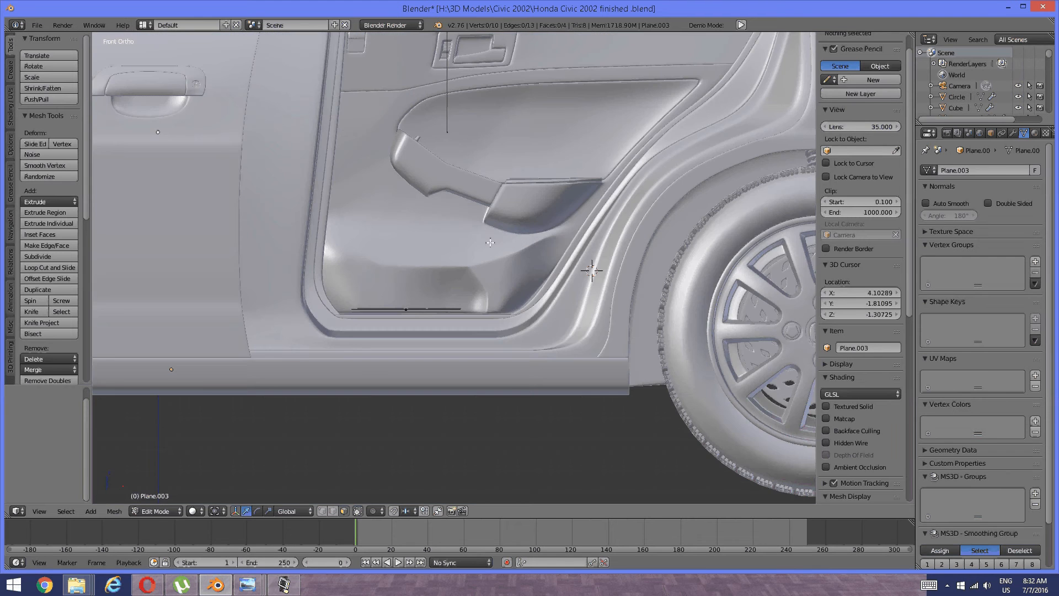
pyautogui.scroll(3, 495, 238)
pyautogui.press('a')
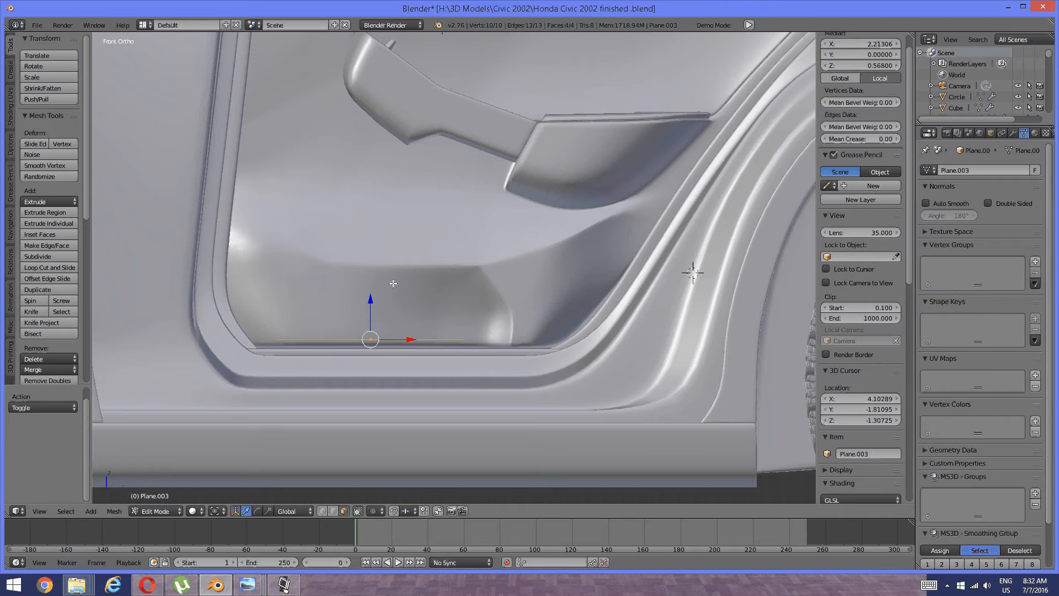
pyautogui.moveTo(374, 292); pyautogui.dragTo(357, 313)
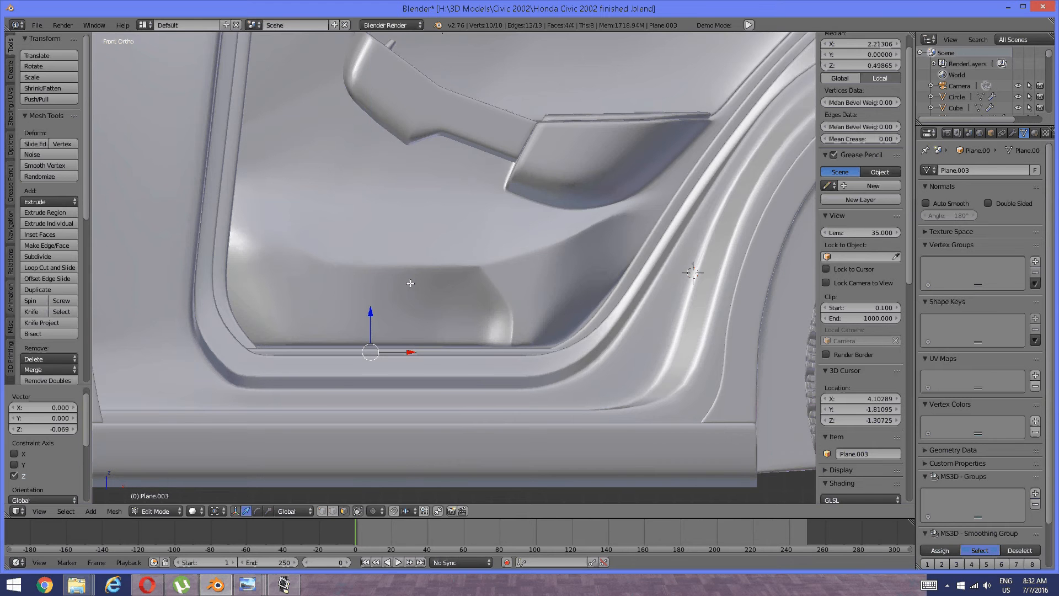
# Try deleting the vertices of the two faces on the strip's positive Y half, and undo the deletion
pyautogui.moveTo(408, 283); pyautogui.dragTo(399, 307, button='middle')
pyautogui.moveTo(493, 275); pyautogui.dragTo(456, 288, button='middle')
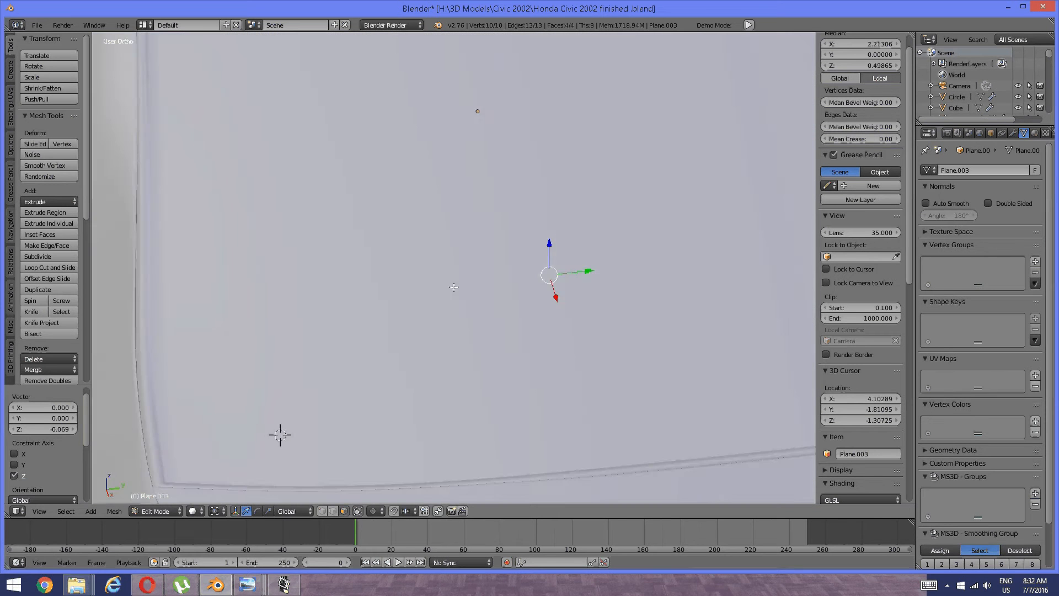
pyautogui.scroll(5, 456, 288)
pyautogui.press('KP_5')
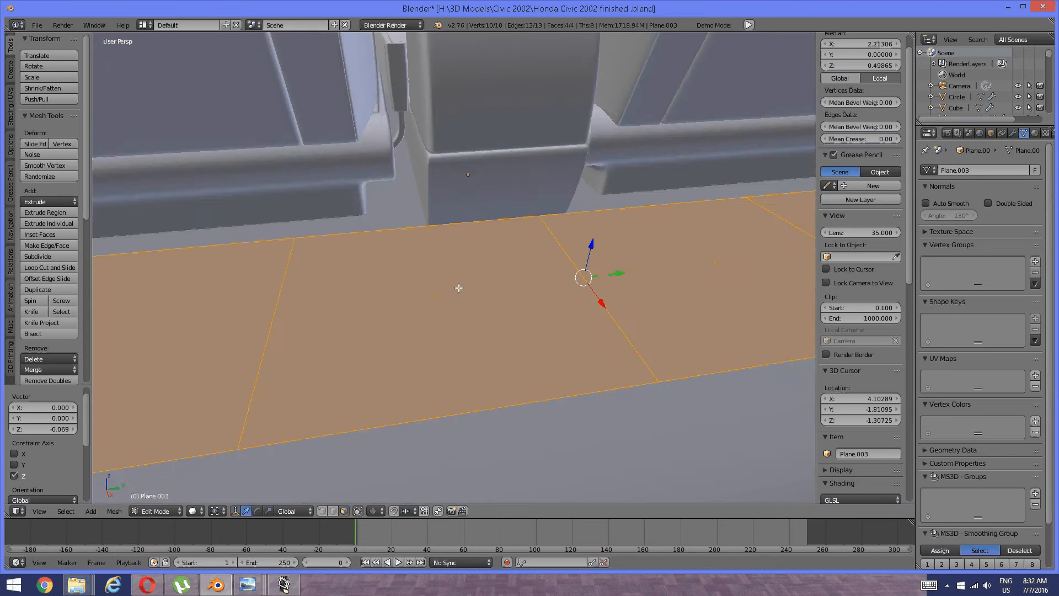
pyautogui.moveTo(458, 288); pyautogui.dragTo(362, 331, button='middle')
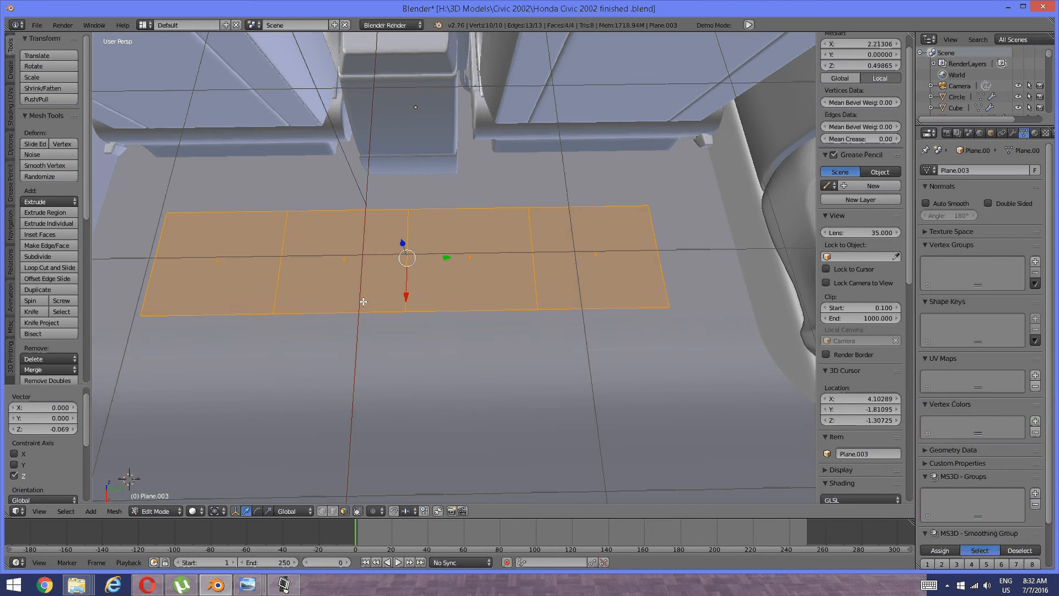
pyautogui.press('a')
pyautogui.rightClick(452, 260)
pyautogui.keyDown('shift'); pyautogui.rightClick(583, 264); pyautogui.keyUp('shift')
pyautogui.press('x')
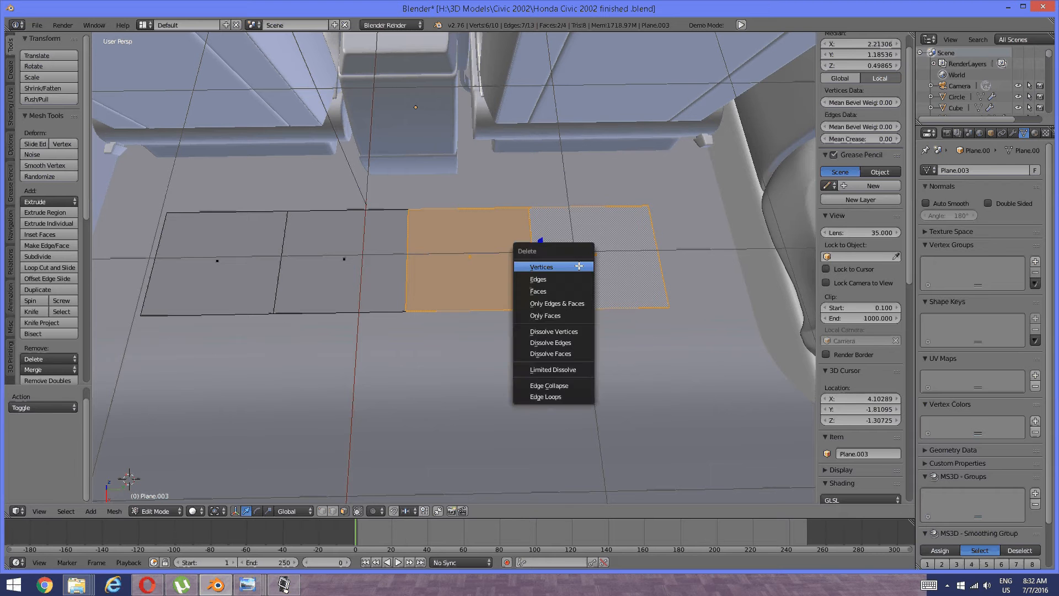
pyautogui.click(579, 266)
pyautogui.hotkey('ctrl', 'z')
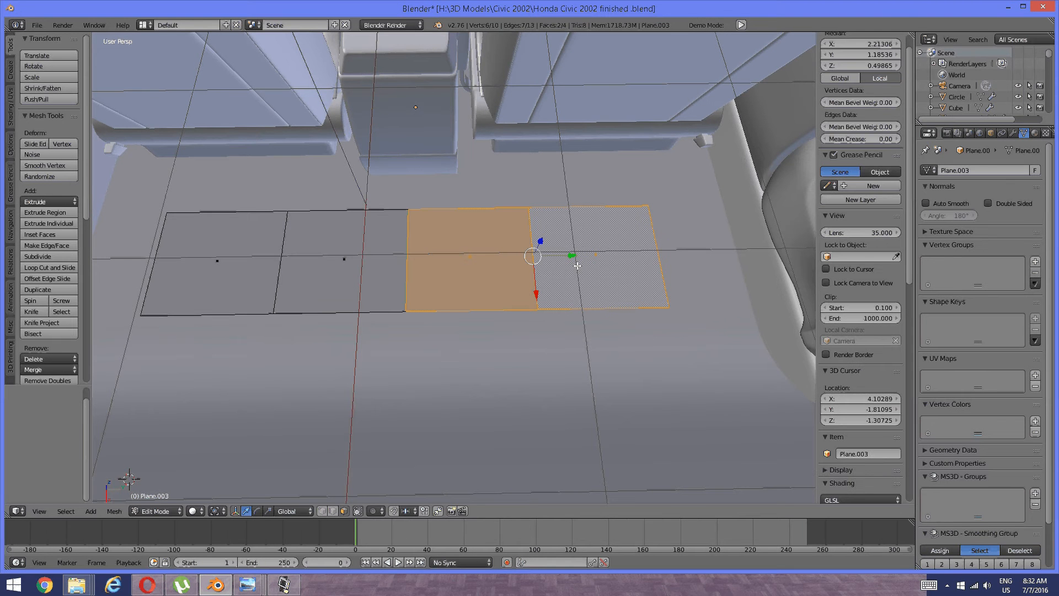
# Delete the two faces on the strip's positive Y half and select the remaining strip's outer short edge in edge select mode
pyautogui.press('x')
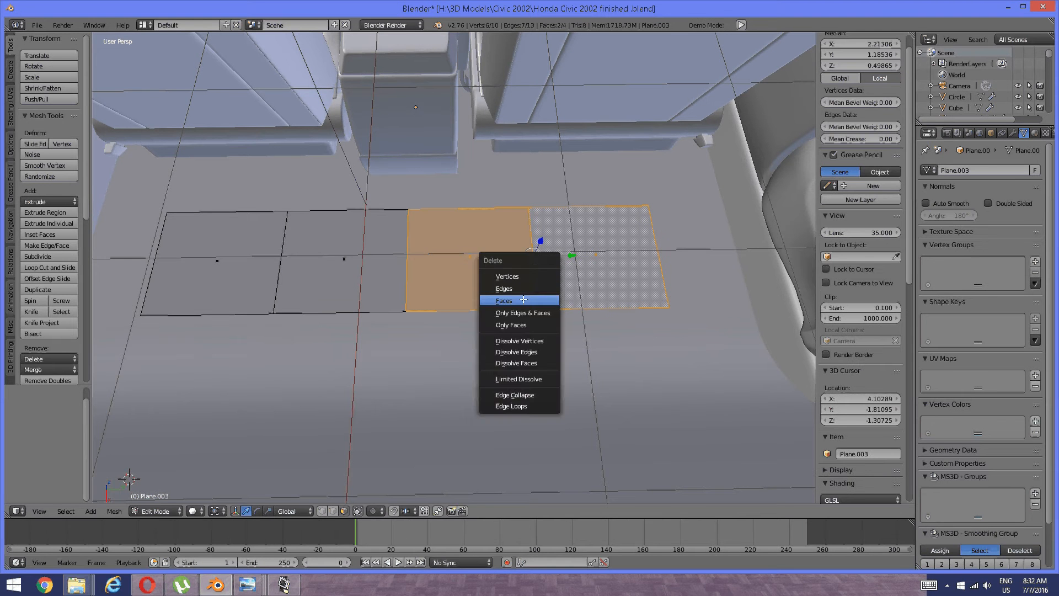
pyautogui.click(523, 299)
pyautogui.moveTo(522, 300); pyautogui.dragTo(429, 269, button='middle')
pyautogui.hotkey('ctrl', 'Tab')
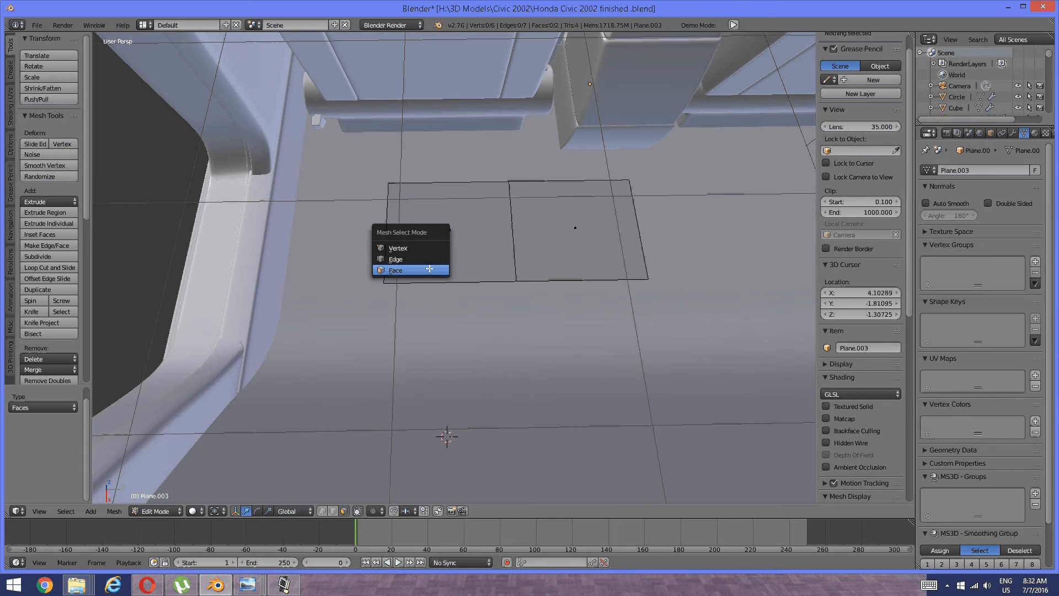
pyautogui.click(408, 259)
pyautogui.click(386, 239)
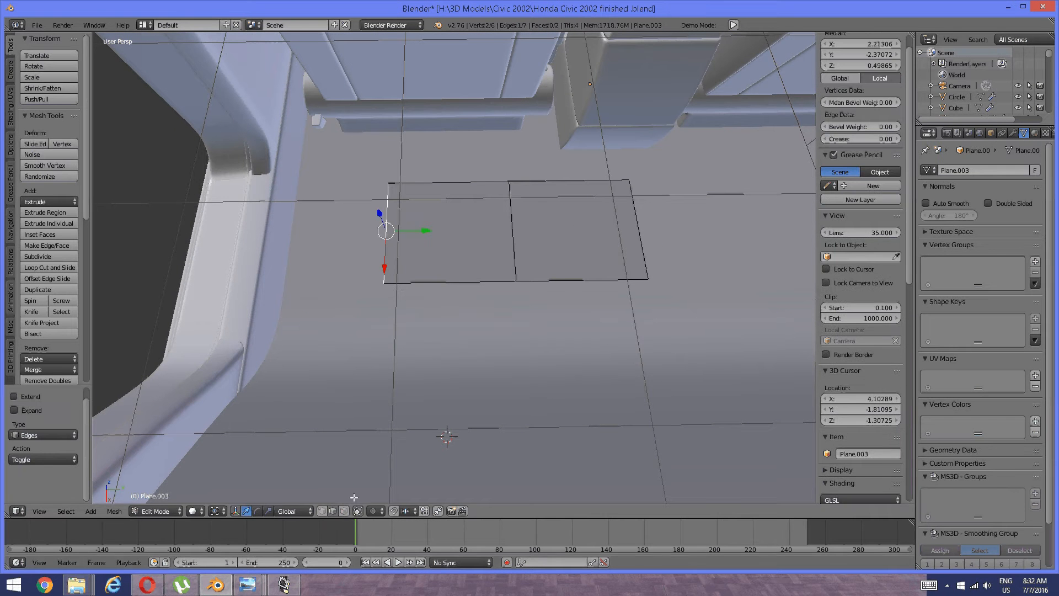
# Check the shape of the rear bench in the Civic interior photos in Windows Photo Viewer and return to Blender
pyautogui.moveTo(248, 584)
pyautogui.click(263, 548)
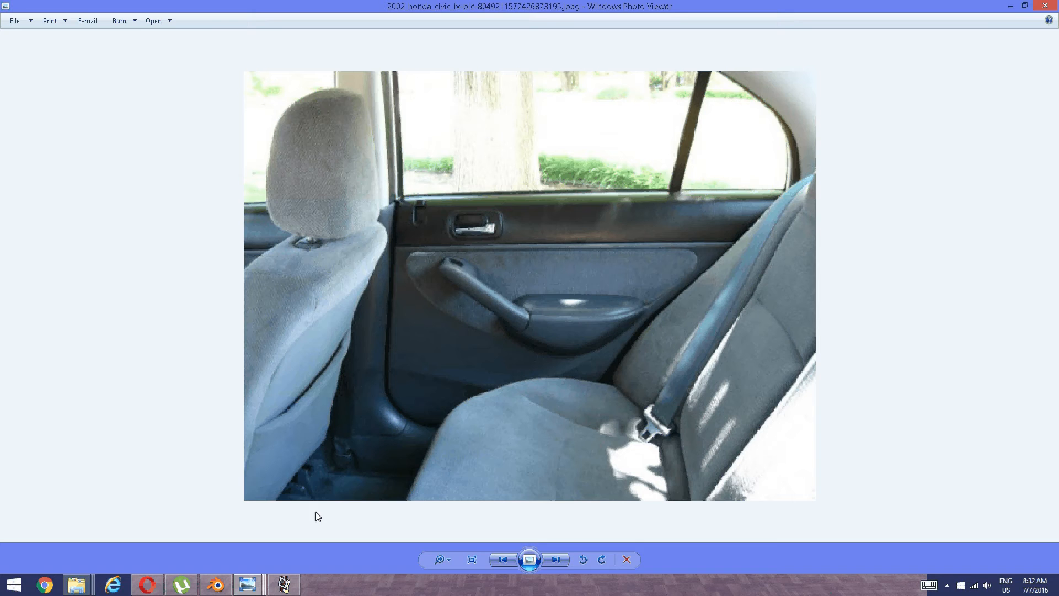
pyautogui.moveTo(253, 585)
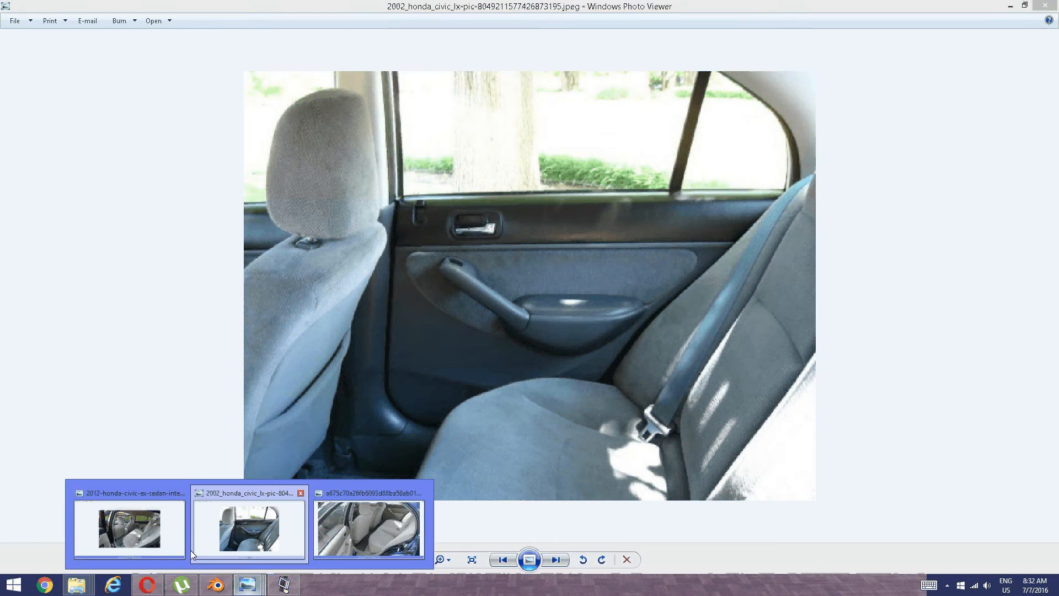
pyautogui.click(376, 527)
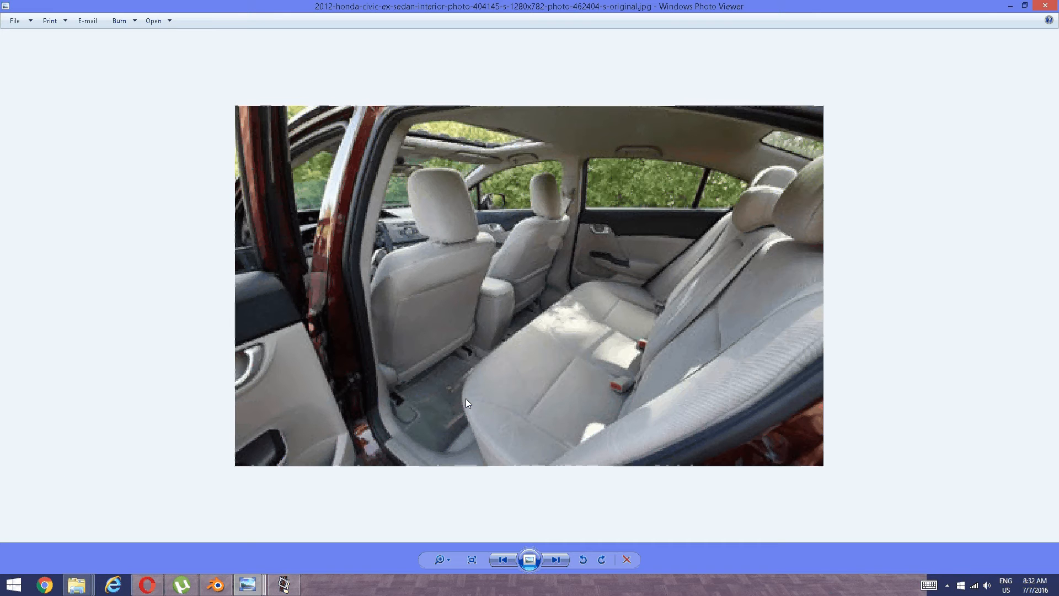
pyautogui.click(216, 586)
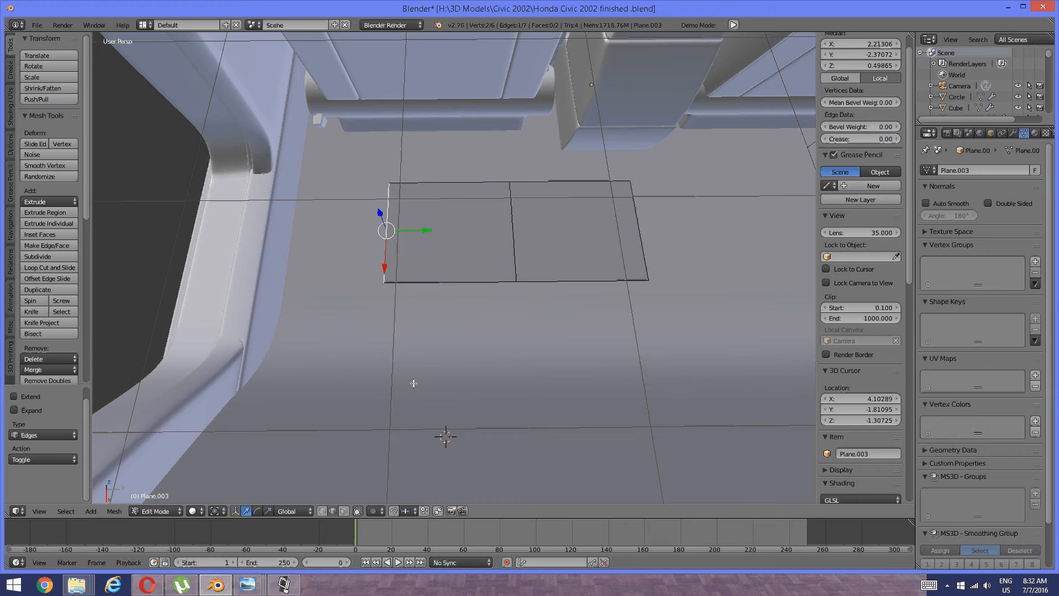
# Extrude the strip's outer short edge about 1.17 along negative Y, toward the door sill
pyautogui.moveTo(413, 382); pyautogui.dragTo(485, 290, button='middle')
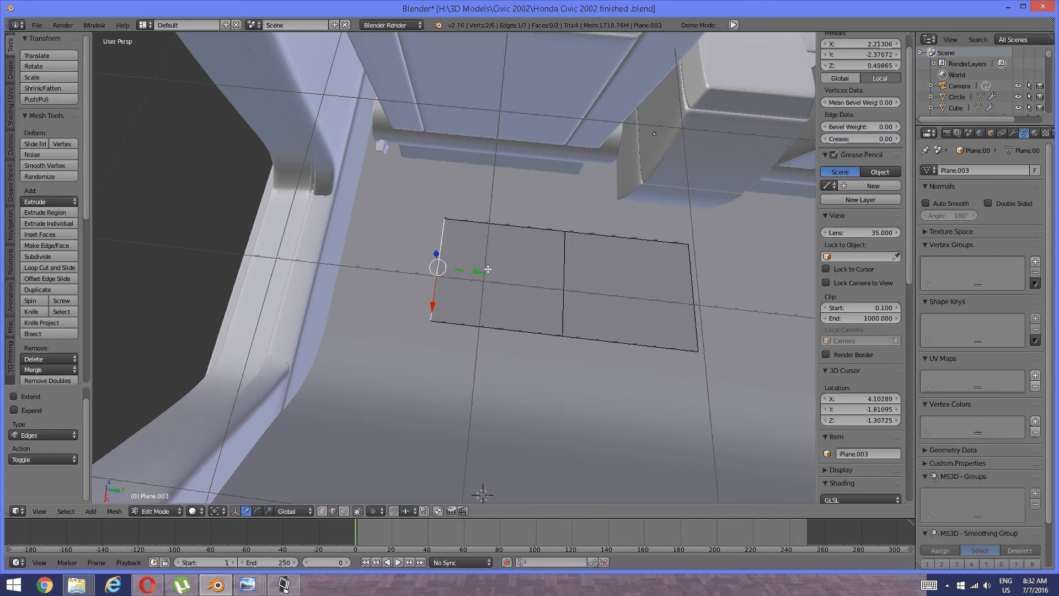
pyautogui.press('e')
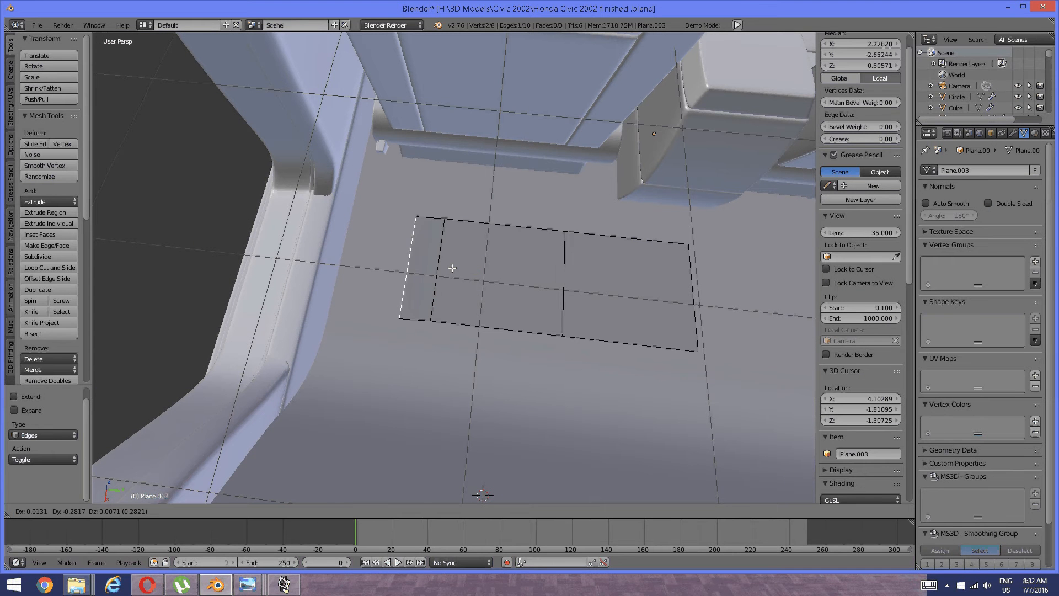
pyautogui.press('y')
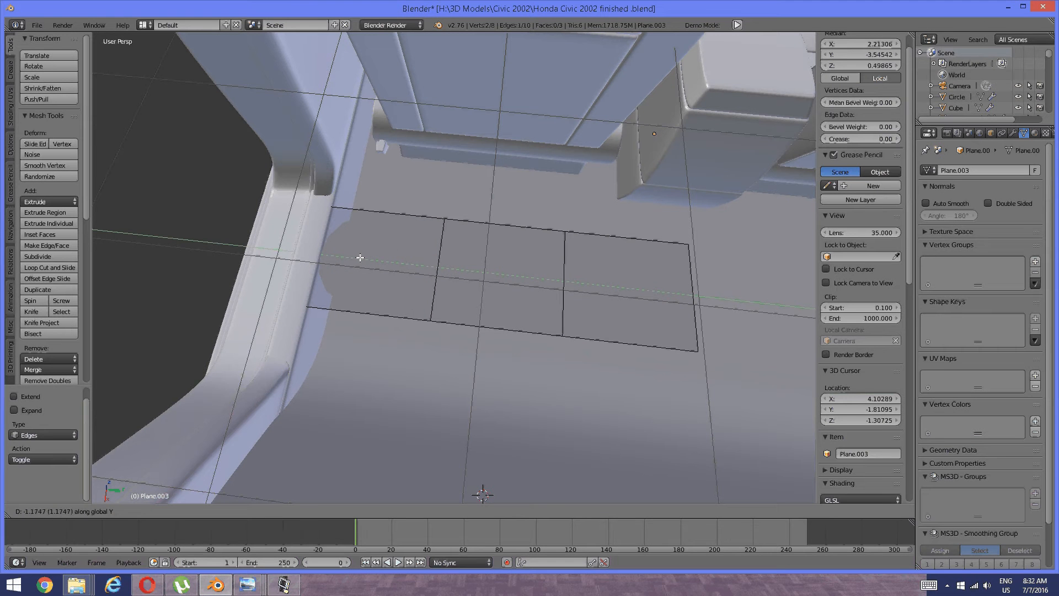
pyautogui.click(360, 224)
# Select the strip's long edge loop facing the front seats and move it 0.403 along X to narrow the strip
pyautogui.moveTo(544, 307); pyautogui.dragTo(420, 336, button='middle')
pyautogui.press('a')
pyautogui.keyDown('alt'); pyautogui.rightClick(514, 314); pyautogui.keyUp('alt')
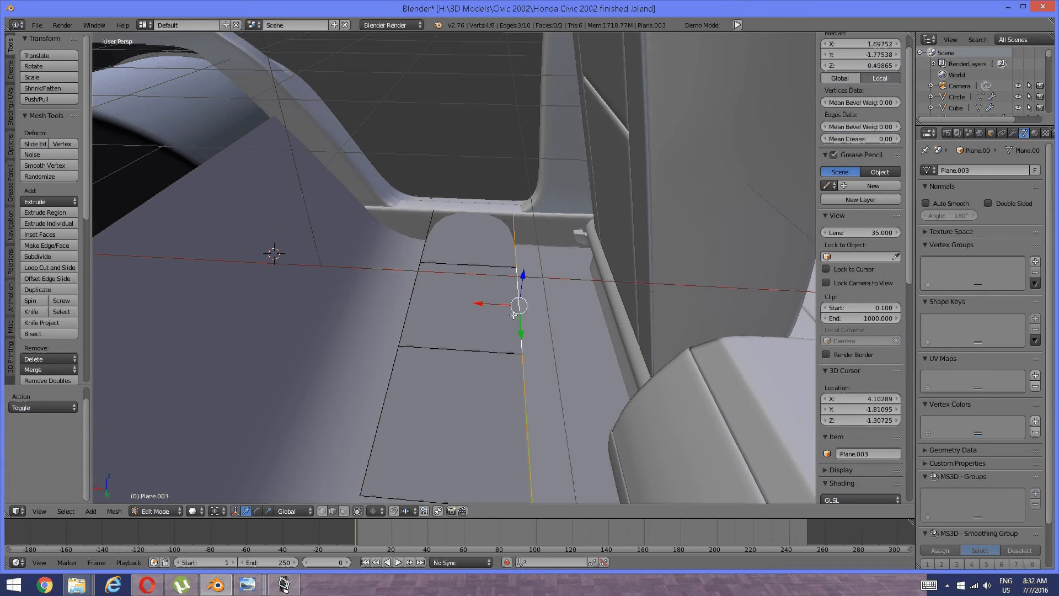
pyautogui.moveTo(514, 314); pyautogui.dragTo(503, 312, button='middle')
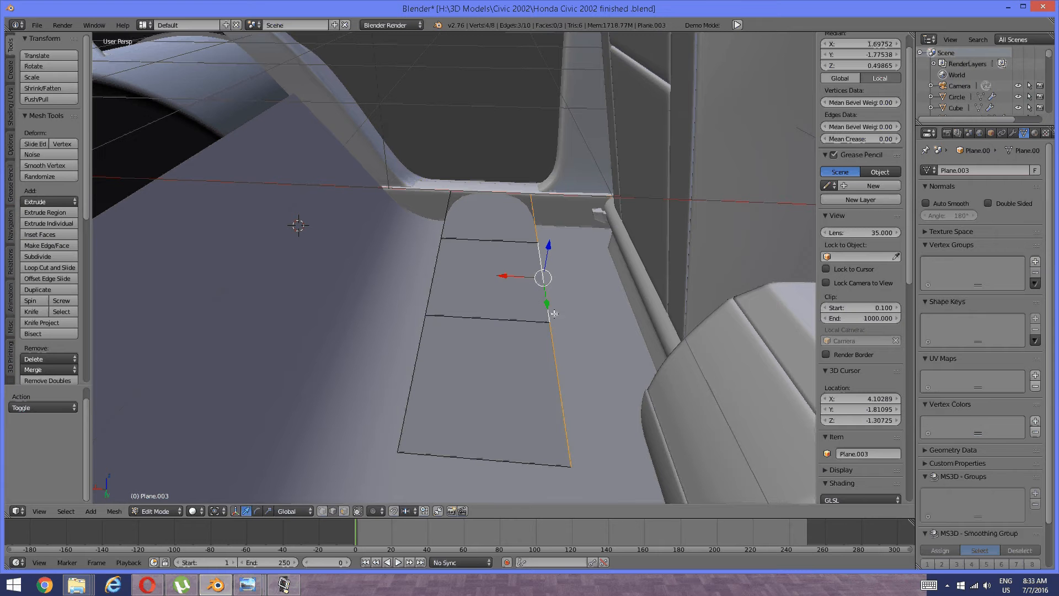
pyautogui.press('a')
pyautogui.keyDown('alt'); pyautogui.rightClick(551, 349); pyautogui.keyUp('alt')
pyautogui.press('g')
pyautogui.press('x')
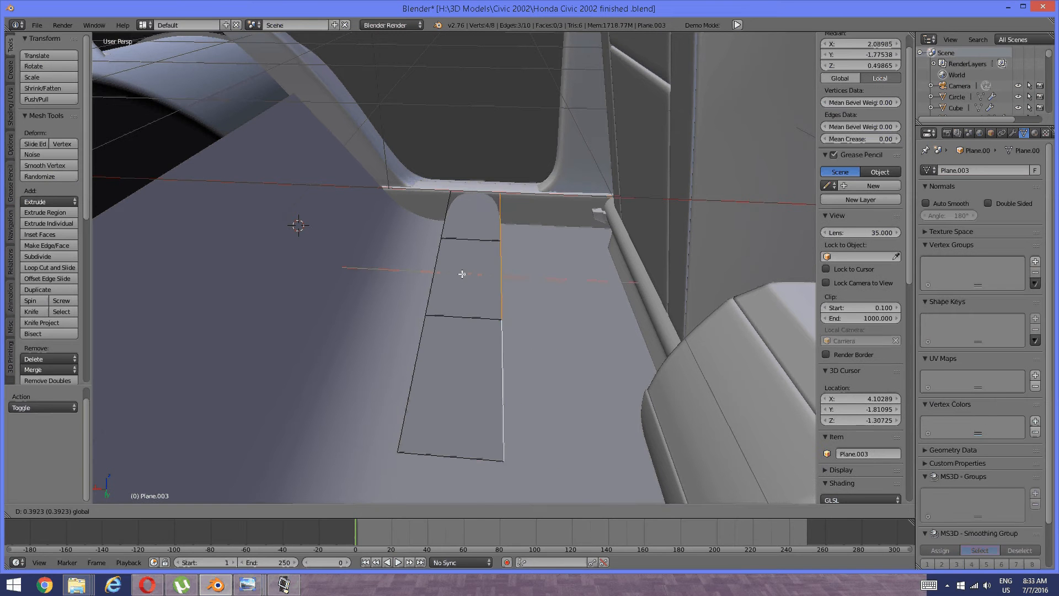
pyautogui.click(461, 275)
# Select the whole linked strip and lower it about 0.06 along Z
pyautogui.moveTo(477, 230); pyautogui.dragTo(420, 235, button='middle')
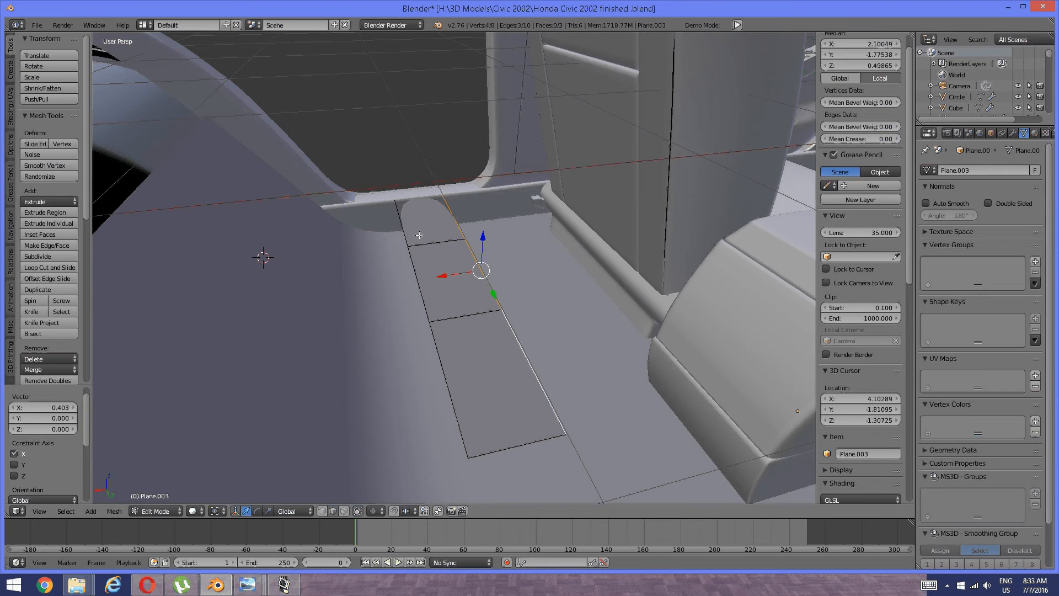
pyautogui.hotkey('ctrl', 'l')
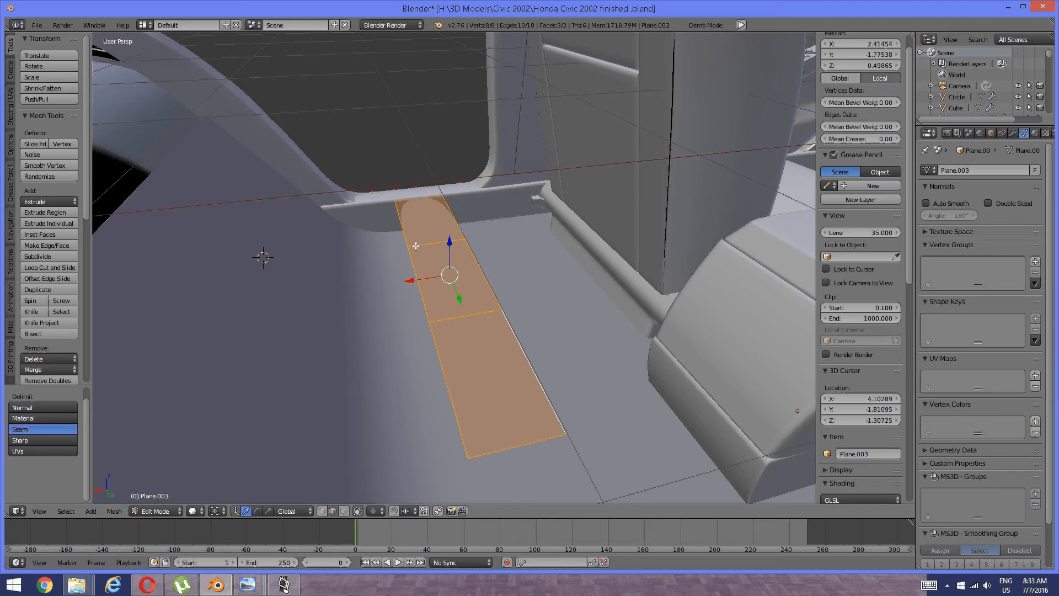
pyautogui.moveTo(449, 242); pyautogui.dragTo(444, 245)
pyautogui.moveTo(479, 246)
pyautogui.mouseDown(button='middle')
pyautogui.moveTo(461, 244)
pyautogui.moveTo(499, 241)
pyautogui.mouseUp(button='middle')
pyautogui.press('a')
pyautogui.scroll(-1, 468, 249)
pyautogui.press('a')
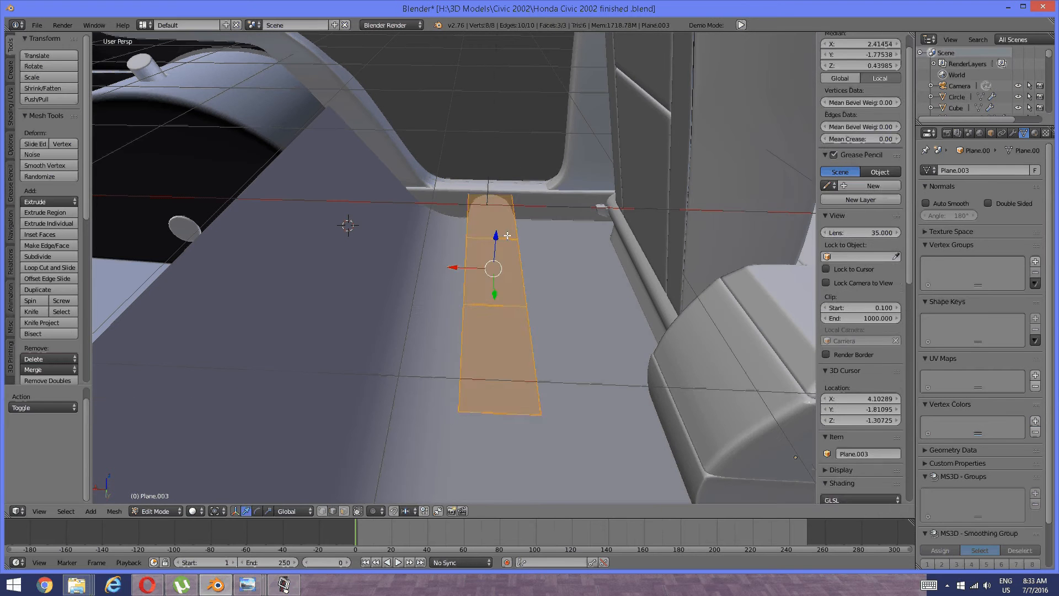
# Nudge the front long edge loop slightly along X and move the rear long edge loop 0.233 along X
pyautogui.press('a')
pyautogui.keyDown('alt'); pyautogui.rightClick(517, 226); pyautogui.keyUp('alt')
pyautogui.press('g')
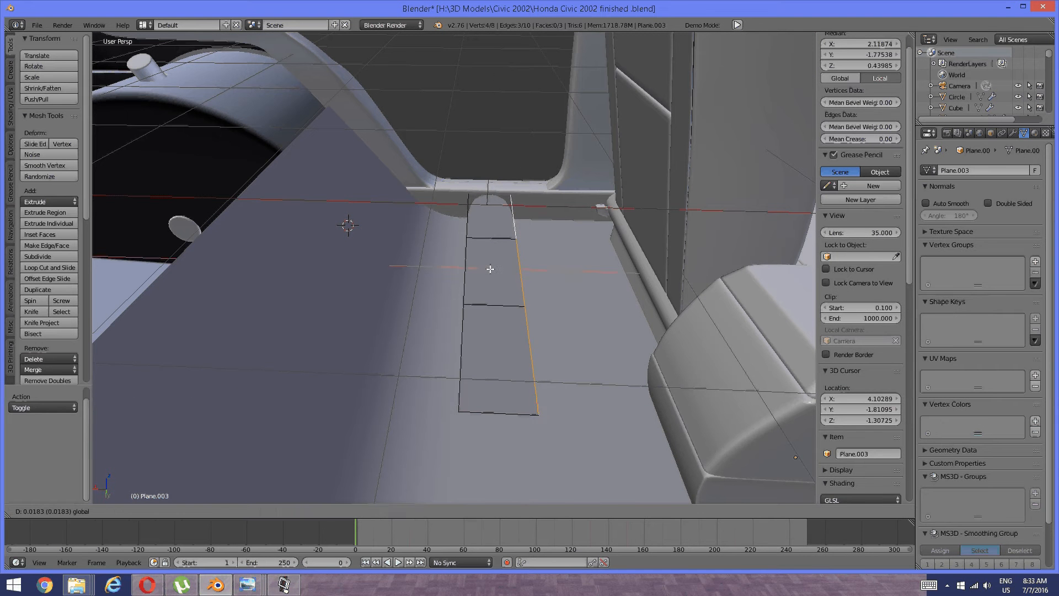
pyautogui.moveTo(490, 269); pyautogui.dragTo(408, 265)
pyautogui.press('a')
pyautogui.keyDown('alt'); pyautogui.rightClick(467, 267); pyautogui.keyUp('alt')
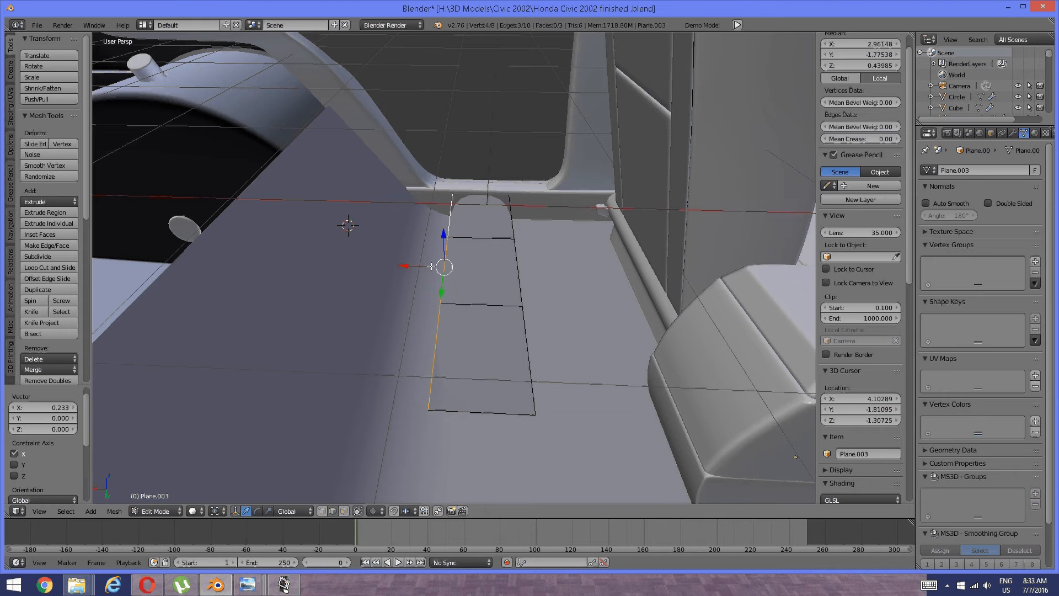
# Extrude the rear long edge loop 0.828 along X to deepen the seat base
pyautogui.press('e')
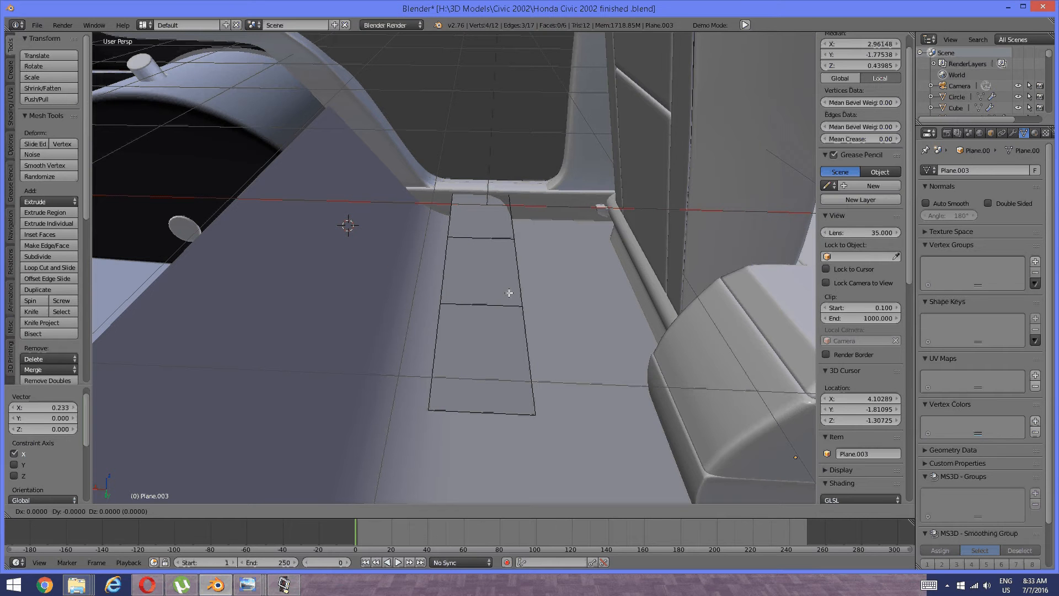
pyautogui.press('x')
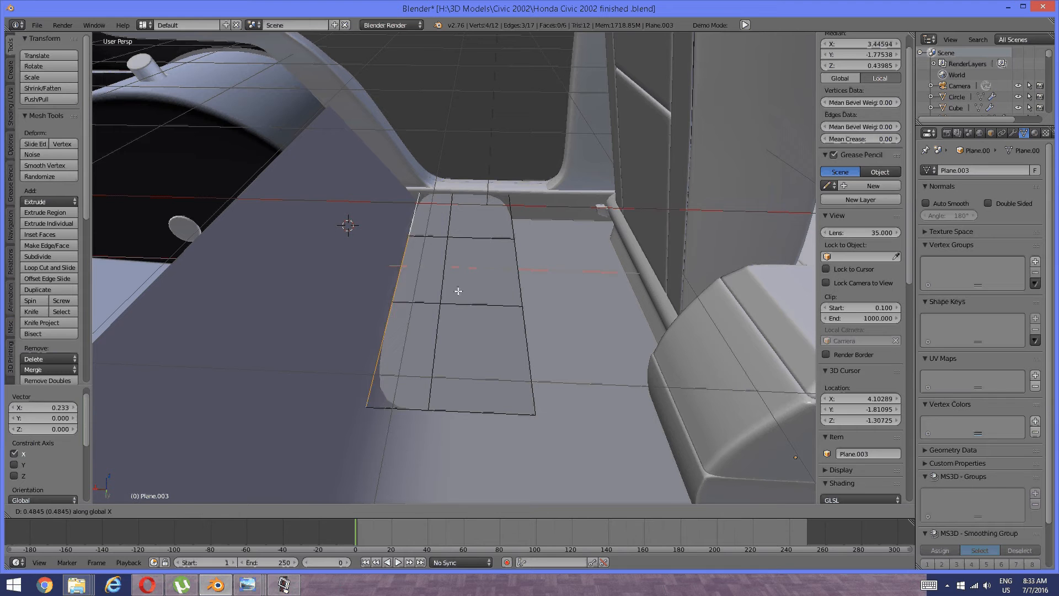
pyautogui.click(433, 293)
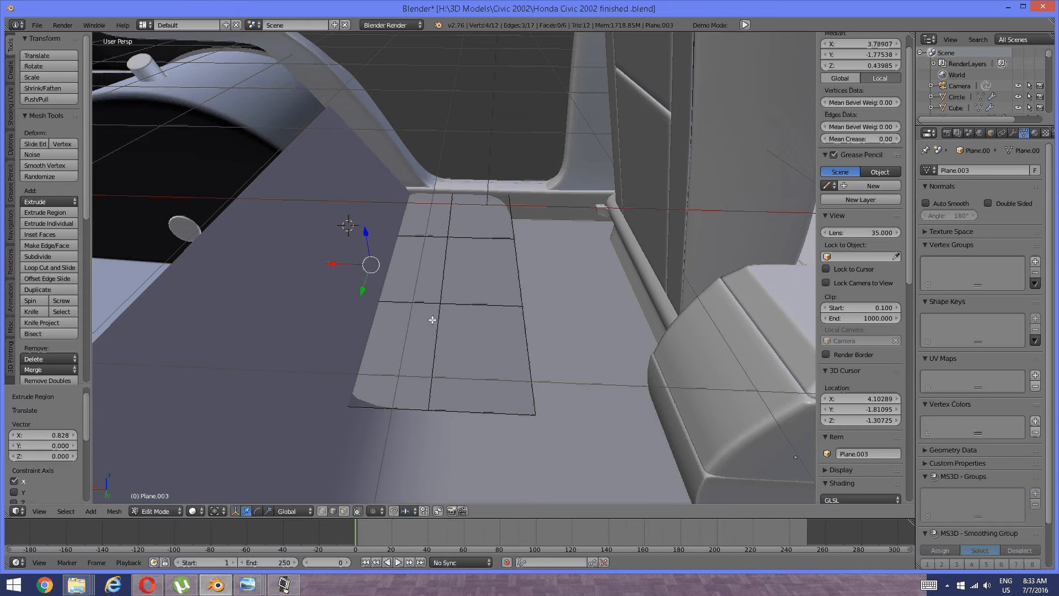
pyautogui.moveTo(426, 341); pyautogui.dragTo(430, 264, button='middle')
pyautogui.press('a')
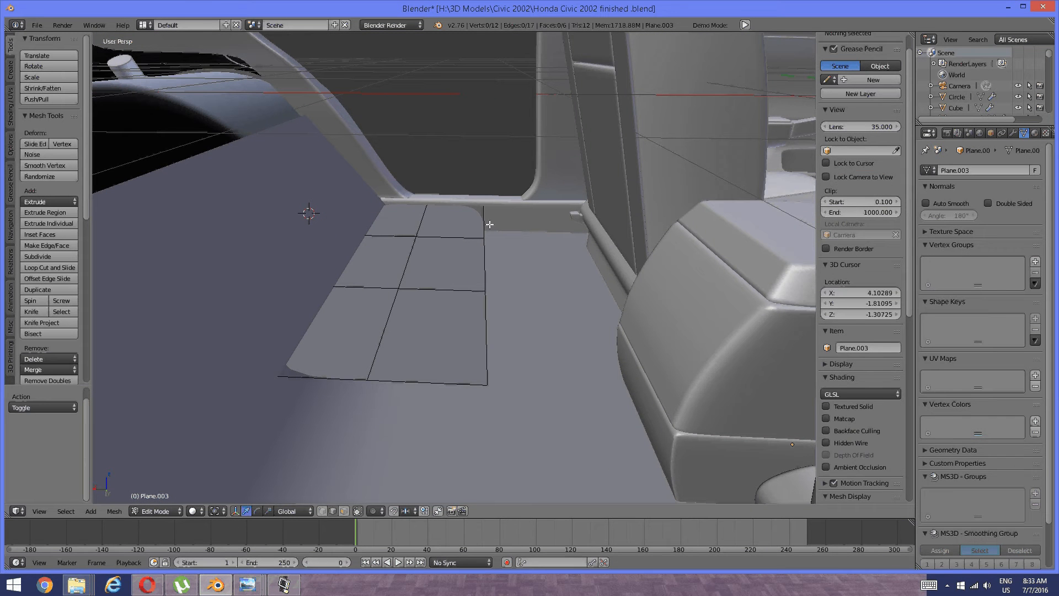
# Extrude the front long edge loop straight down along Z to form the seat base's front face
pyautogui.keyDown('alt'); pyautogui.rightClick(491, 296); pyautogui.keyUp('alt')
pyautogui.moveTo(491, 296); pyautogui.dragTo(477, 274, button='middle')
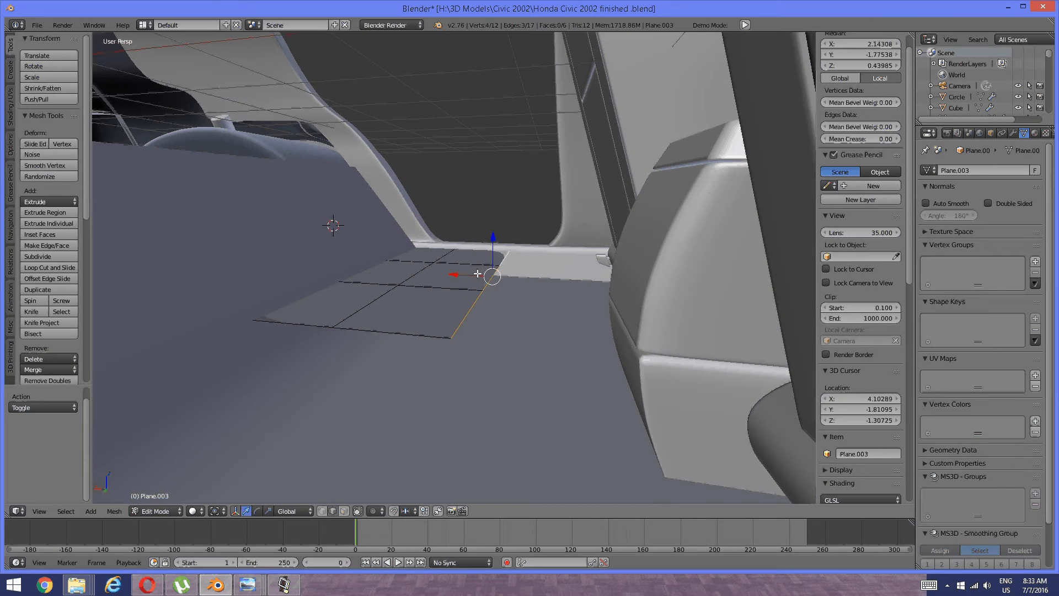
pyautogui.press('e')
pyautogui.press('z')
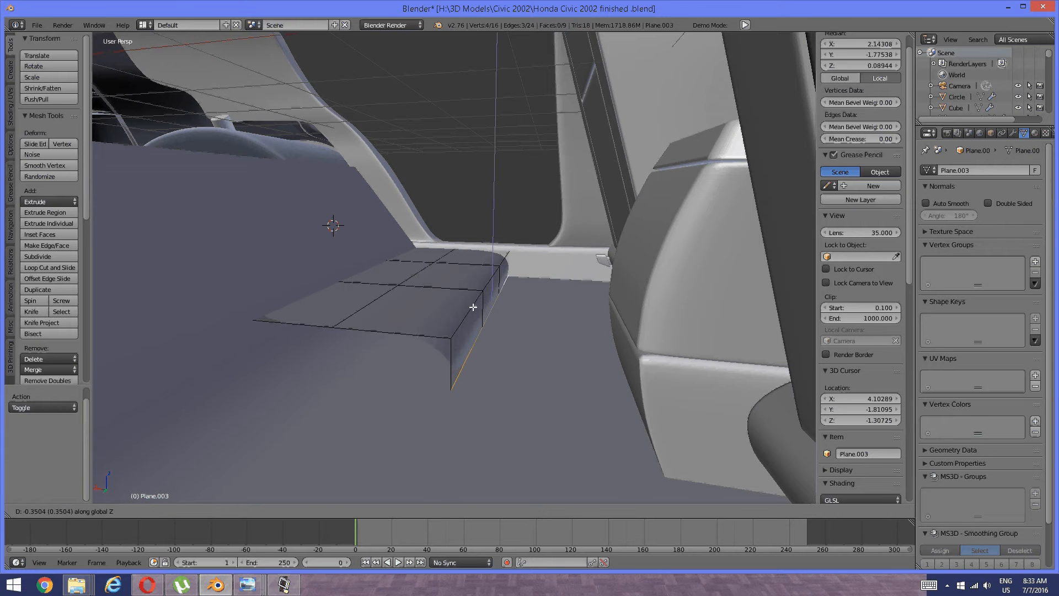
pyautogui.click(469, 313)
pyautogui.press('a')
# Add a lengthwise loop cut to the seat's front face and slide it close to the upper edge
pyautogui.moveTo(407, 300); pyautogui.dragTo(438, 322, button='middle')
pyautogui.hotkey('ctrl', 'r')
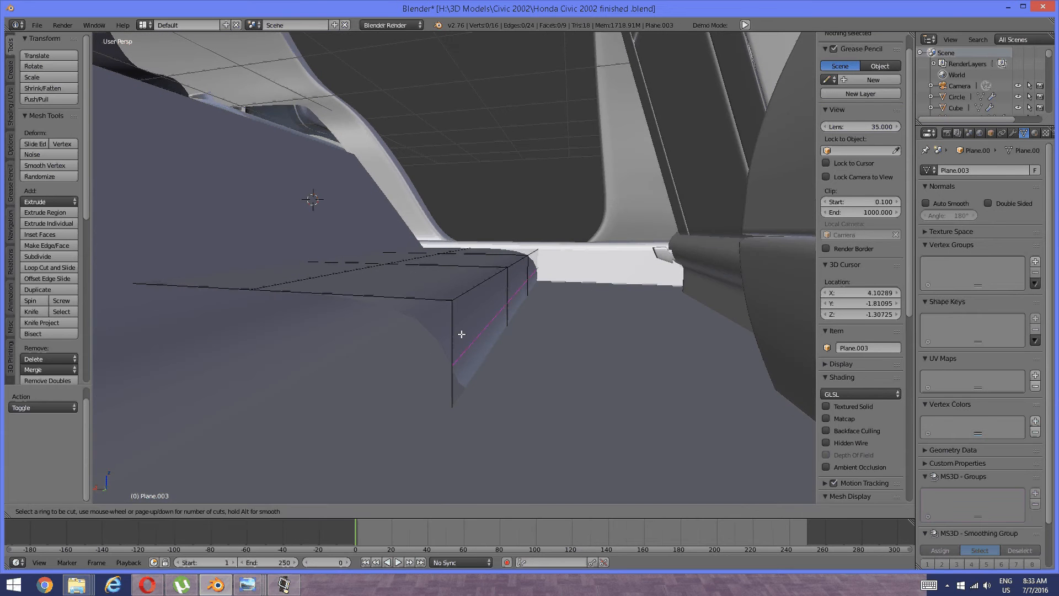
pyautogui.click(461, 320)
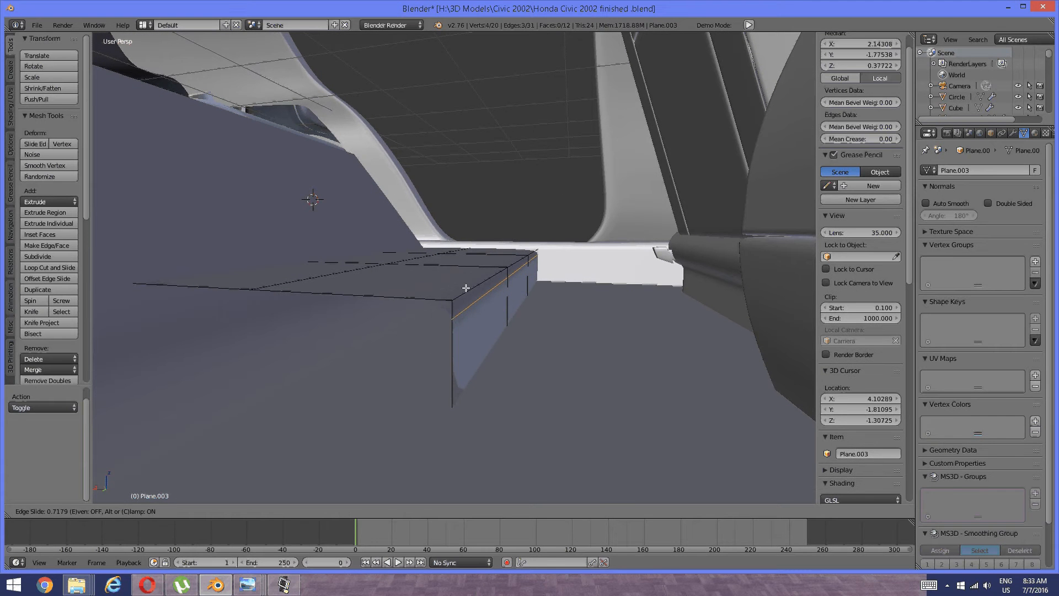
pyautogui.click(465, 296)
pyautogui.press('a')
# Try a lengthwise loop cut midway across the front row of the seat top, and undo it
pyautogui.moveTo(432, 298); pyautogui.dragTo(447, 300, button='middle')
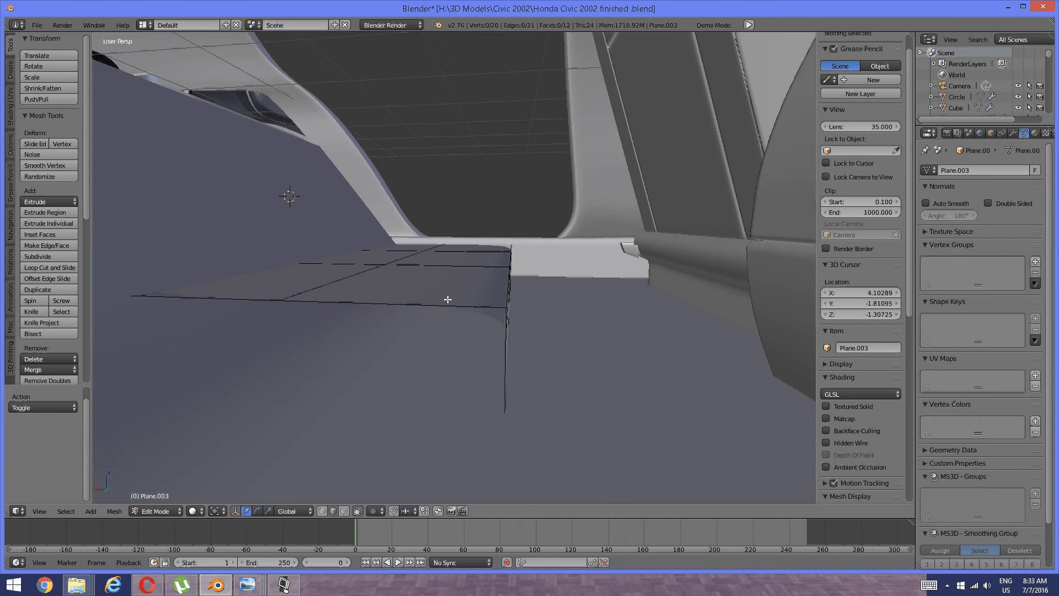
pyautogui.hotkey('ctrl', 'r')
pyautogui.click(446, 300)
pyautogui.click(482, 298)
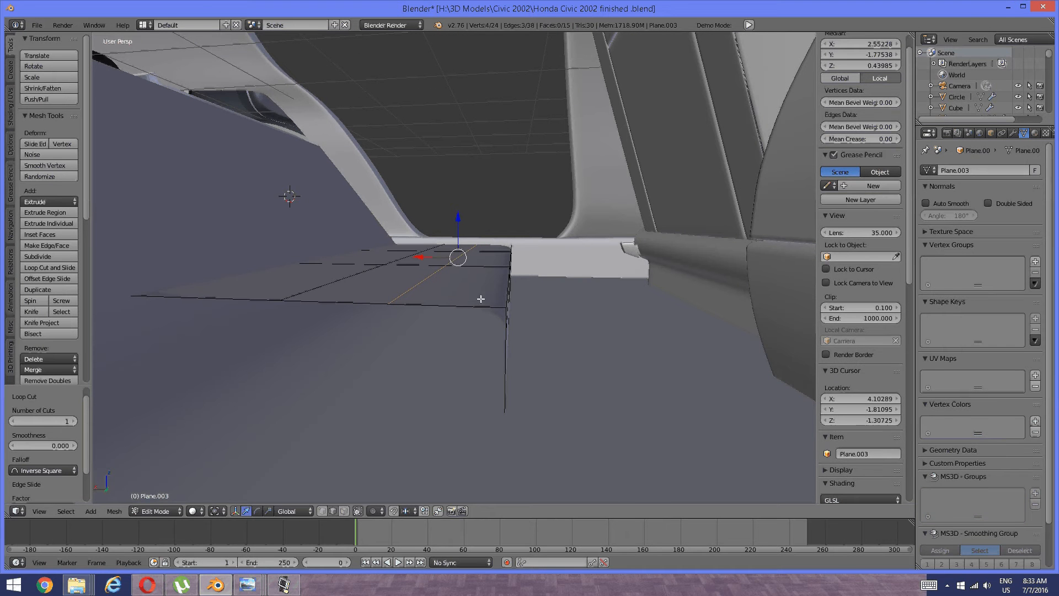
pyautogui.hotkey('ctrl', 'z')
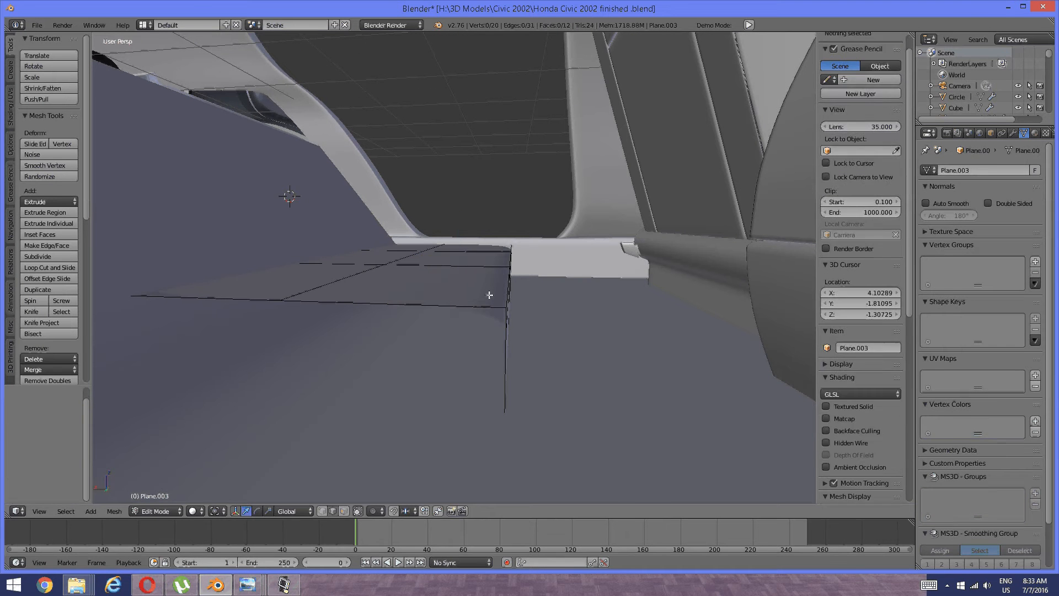
# Add a lengthwise loop cut on the seat top and slide it about 0.79 toward the front edge
pyautogui.hotkey('ctrl', 'r')
pyautogui.click(496, 292)
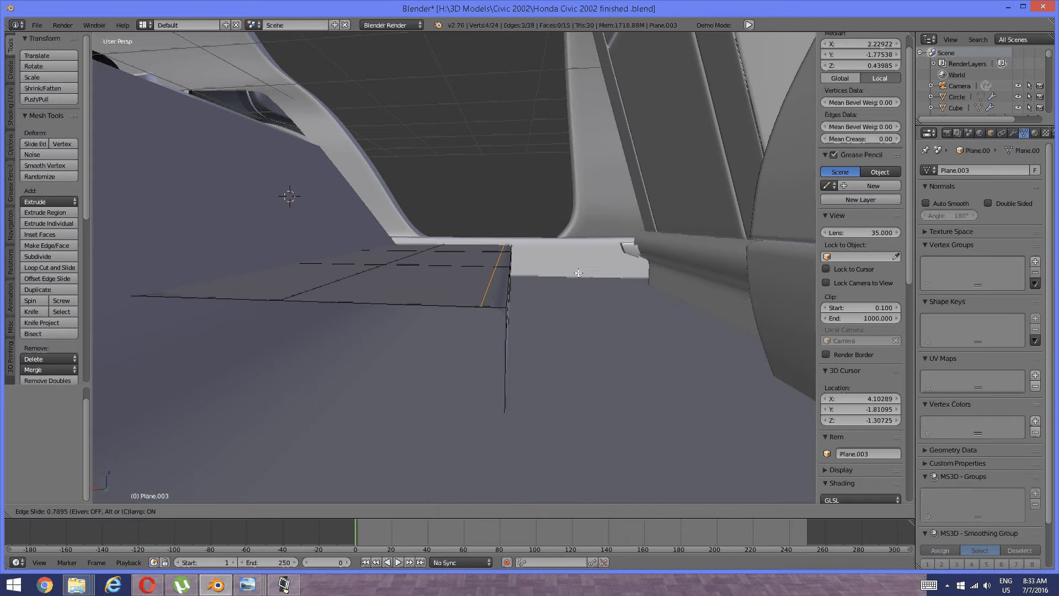
pyautogui.click(576, 272)
pyautogui.click(576, 272)
pyautogui.press('a')
# Switch to wireframe display and add a lengthwise loop cut on the seat top, slid about 0.96 toward the rear edge
pyautogui.moveTo(576, 273); pyautogui.dragTo(472, 314, button='middle')
pyautogui.scroll(-1, 470, 315)
pyautogui.moveTo(381, 320); pyautogui.dragTo(510, 356, button='middle')
pyautogui.scroll(2, 520, 332)
pyautogui.scroll(-2, 520, 342)
pyautogui.scroll(3, 468, 357)
pyautogui.moveTo(428, 370); pyautogui.dragTo(393, 356, button='middle')
pyautogui.scroll(-3, 428, 381)
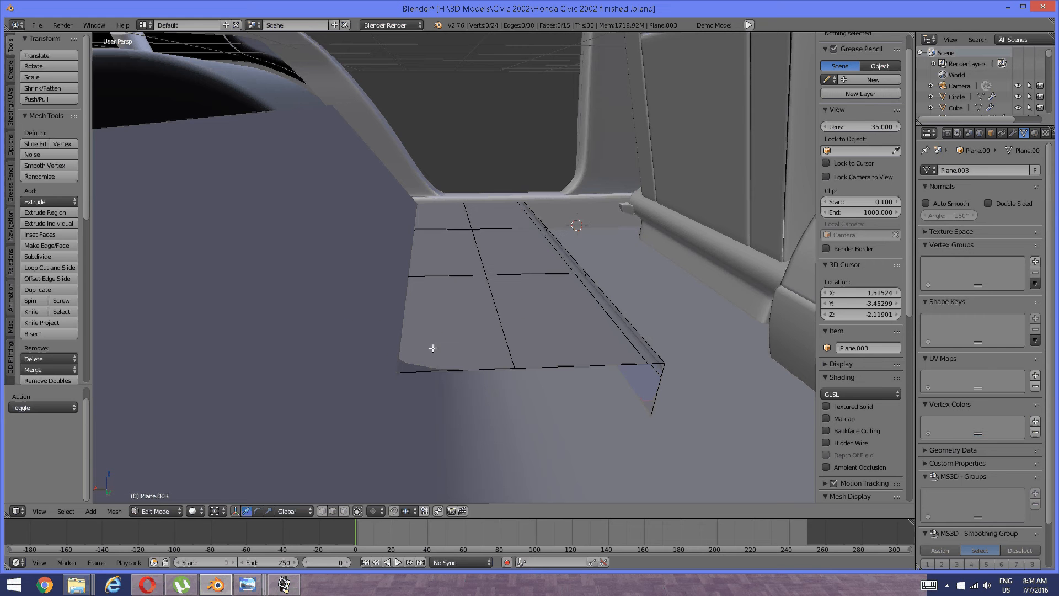
pyautogui.press('z')
pyautogui.click(508, 348)
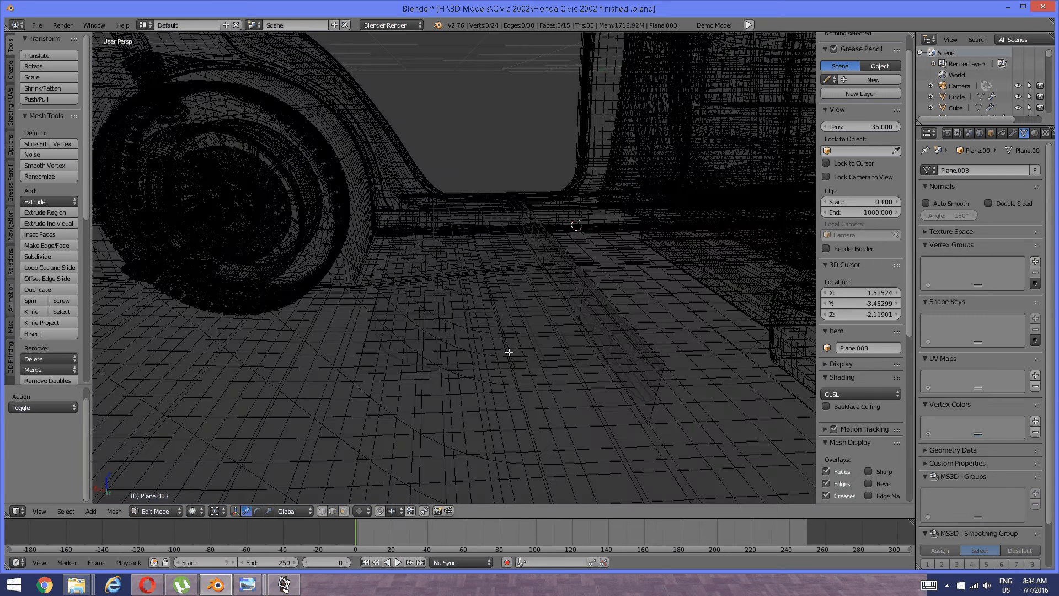
pyautogui.hotkey('ctrl', 'r')
pyautogui.click(437, 336)
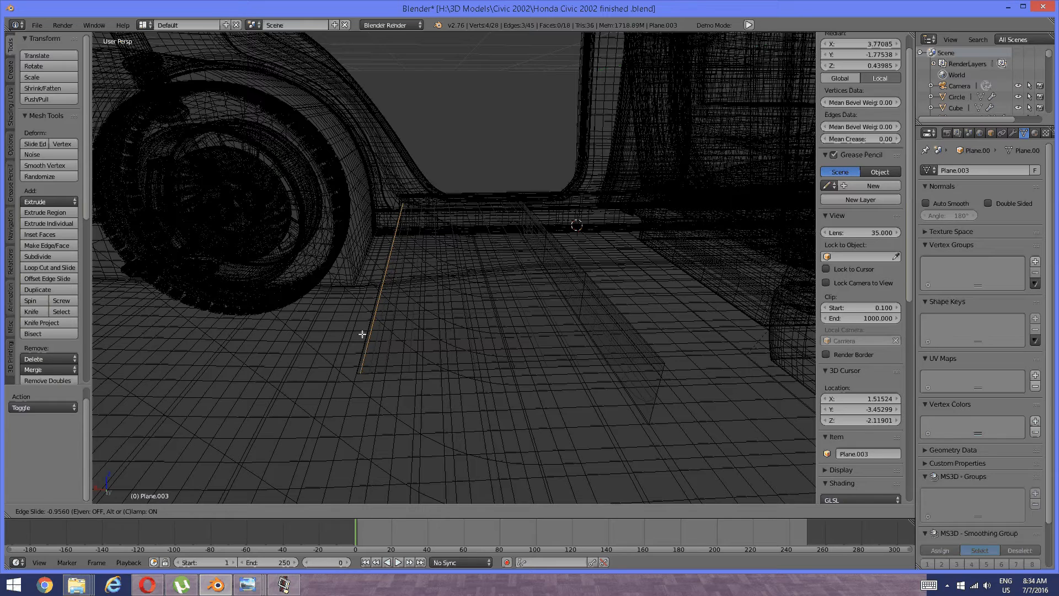
pyautogui.click(359, 333)
pyautogui.press('a')
# Add a lengthwise loop cut to the seat's front face, slid about 0.90 toward the lower edge, and deselect it
pyautogui.moveTo(489, 364); pyautogui.dragTo(441, 324, button='middle')
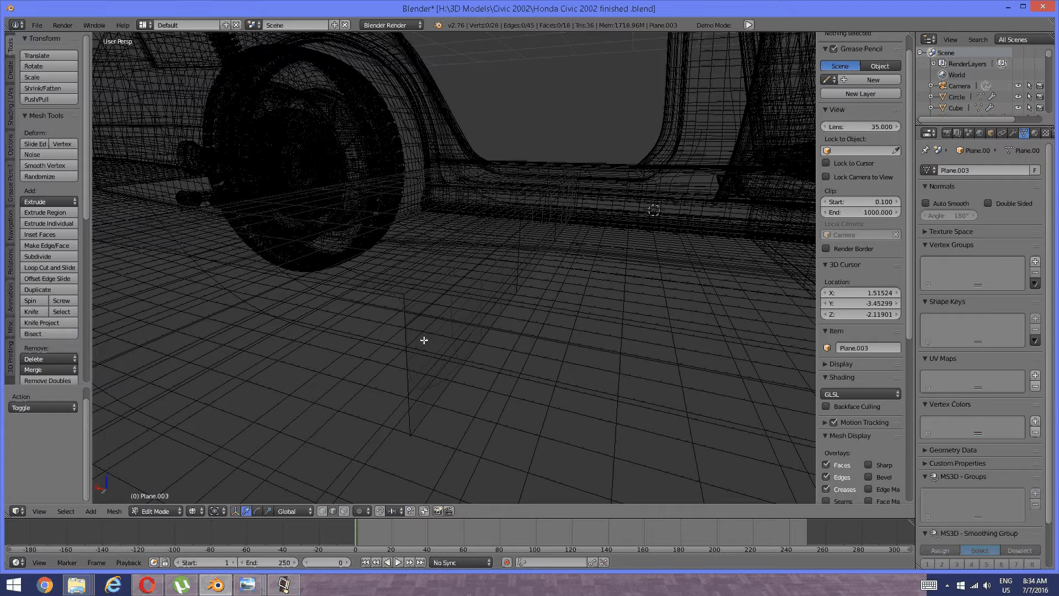
pyautogui.hotkey('ctrl', 'r')
pyautogui.click(426, 339)
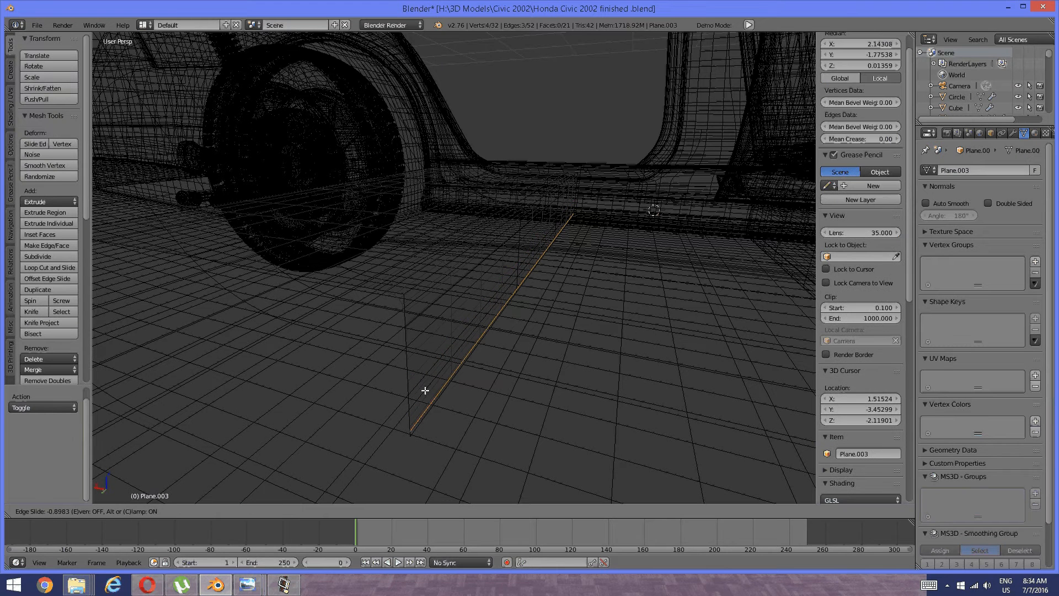
pyautogui.click(424, 392)
pyautogui.click(424, 390)
pyautogui.press('a')
# Add a crosswise loop cut to the seat base, slide it close to the door-side end, and return to solid display
pyautogui.moveTo(419, 346); pyautogui.dragTo(431, 265, button='middle')
pyautogui.moveTo(438, 276); pyautogui.dragTo(435, 291, button='middle')
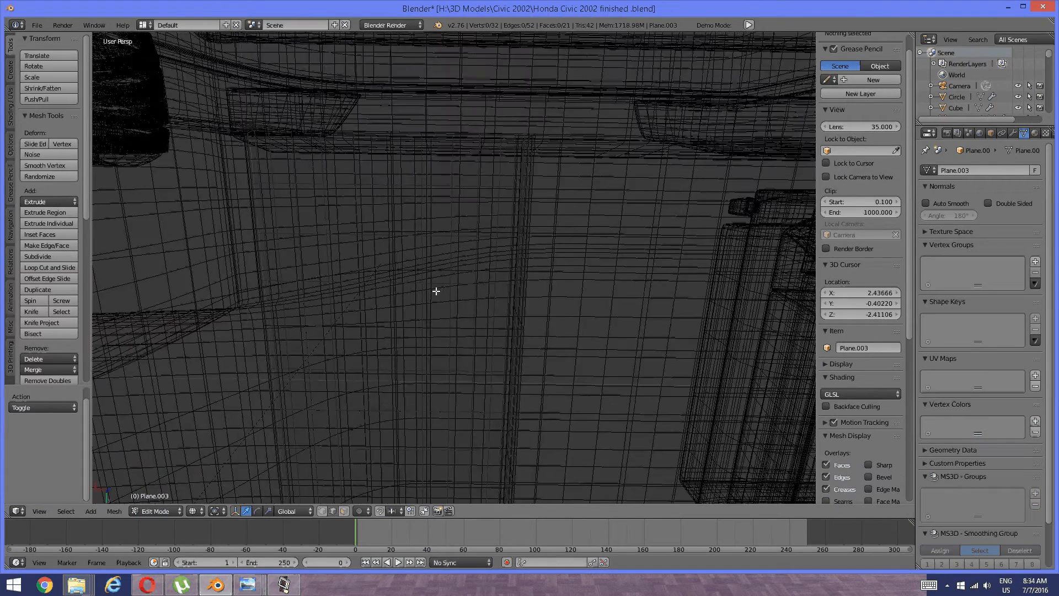
pyautogui.scroll(2, 499, 213)
pyautogui.moveTo(498, 213); pyautogui.dragTo(534, 211, button='middle')
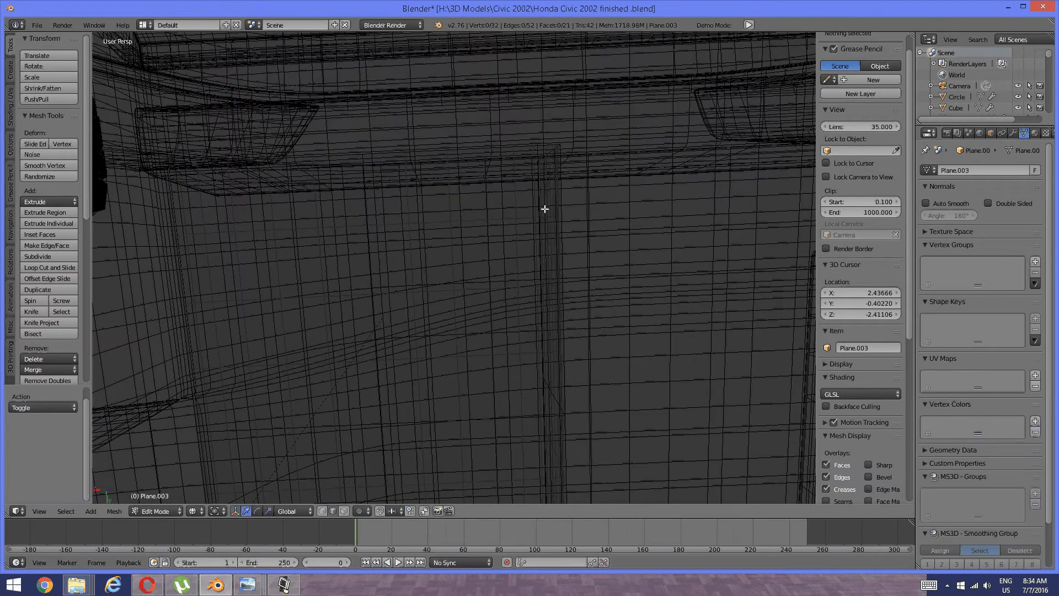
pyautogui.hotkey('ctrl', 'r')
pyautogui.click(541, 165)
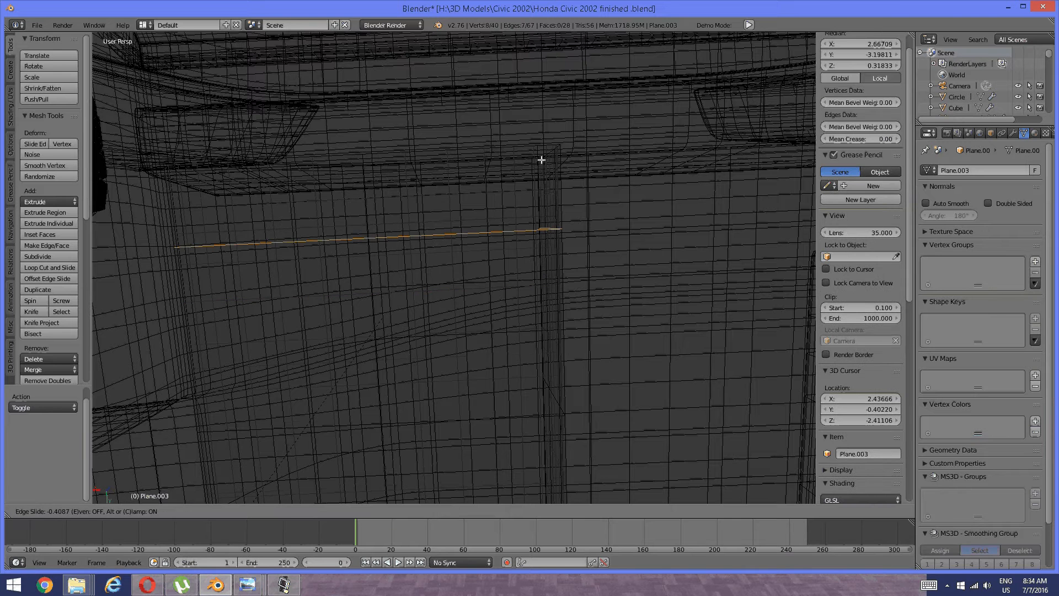
pyautogui.click(539, 103)
pyautogui.press('a')
pyautogui.moveTo(567, 206)
pyautogui.mouseDown(button='middle')
pyautogui.moveTo(499, 195)
pyautogui.moveTo(506, 253)
pyautogui.moveTo(467, 246)
pyautogui.mouseUp(button='middle')
pyautogui.press('z')
pyautogui.click(473, 305)
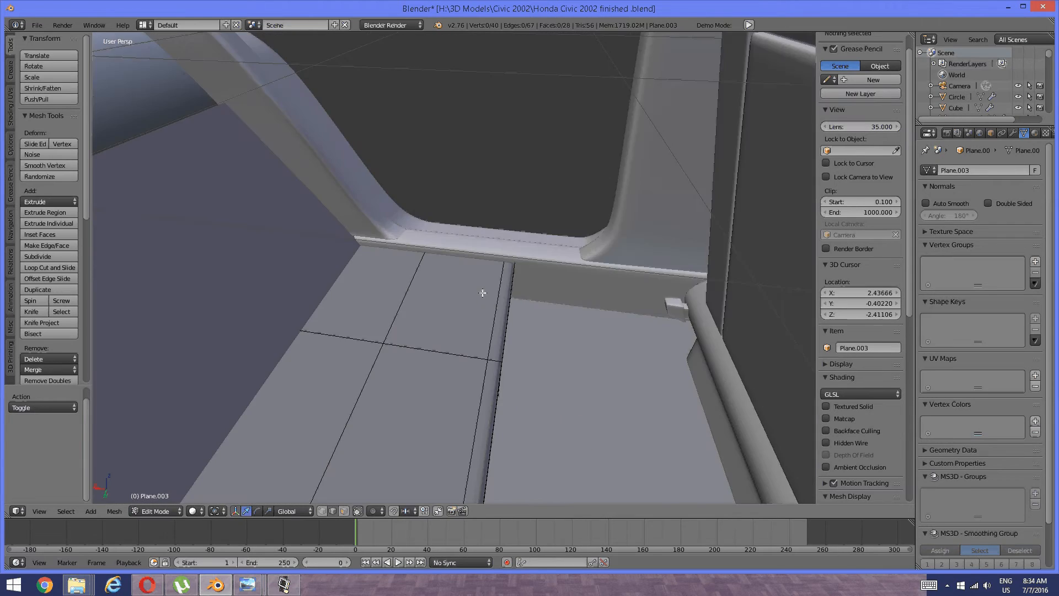
# Check the seat base from the rear of the cabin and switch it to Object Mode
pyautogui.scroll(-3, 482, 292)
pyautogui.moveTo(482, 292); pyautogui.dragTo(487, 237, button='middle')
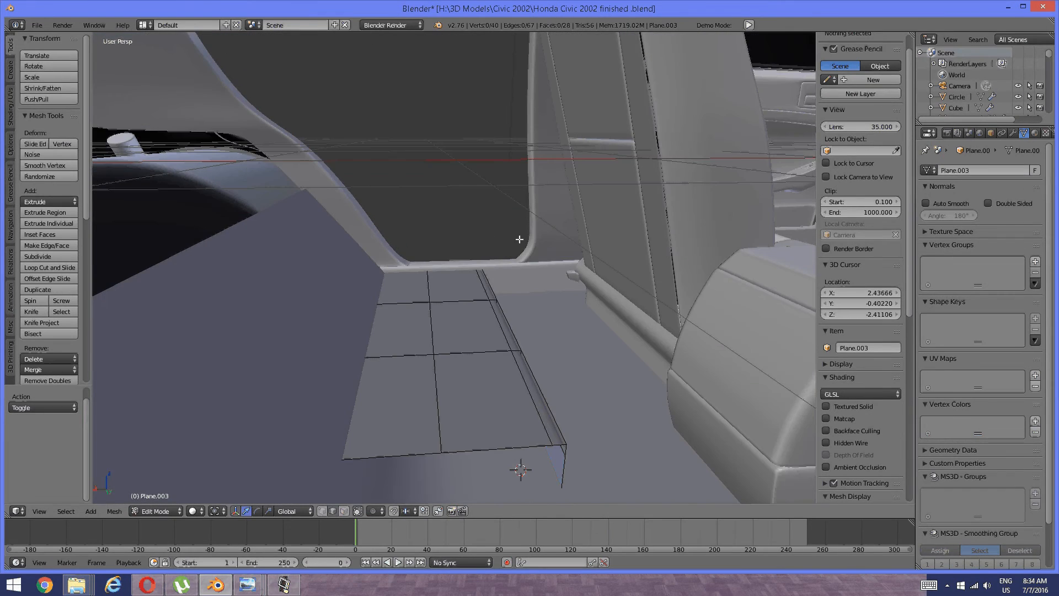
pyautogui.moveTo(539, 274); pyautogui.dragTo(529, 333, button='middle')
pyautogui.scroll(-4, 426, 290)
pyautogui.moveTo(443, 224); pyautogui.dragTo(433, 327, button='middle')
pyautogui.press('Tab')
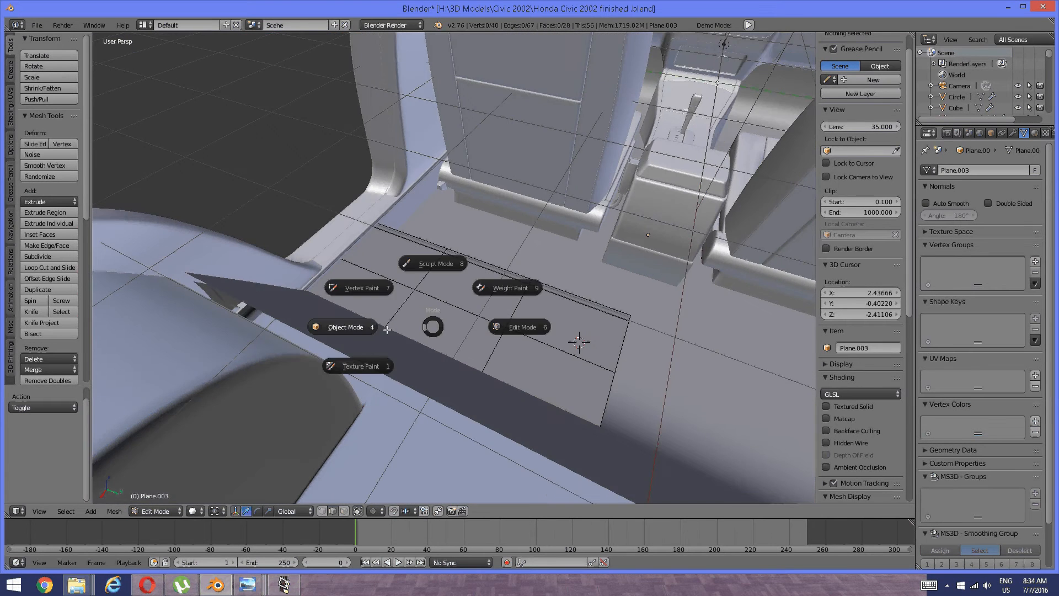
pyautogui.click(337, 326)
pyautogui.moveTo(492, 216); pyautogui.dragTo(611, 342, button='middle')
pyautogui.moveTo(417, 335); pyautogui.dragTo(491, 330, button='middle')
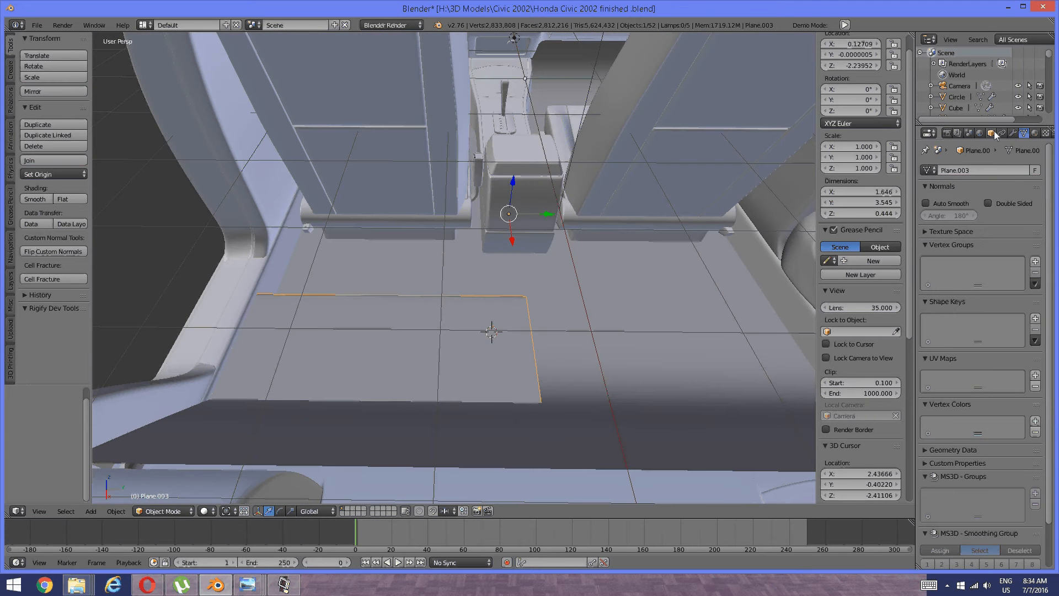
# Add a Mirror modifier to the seat base, using the Y axis instead of X, and apply it
pyautogui.click(993, 133)
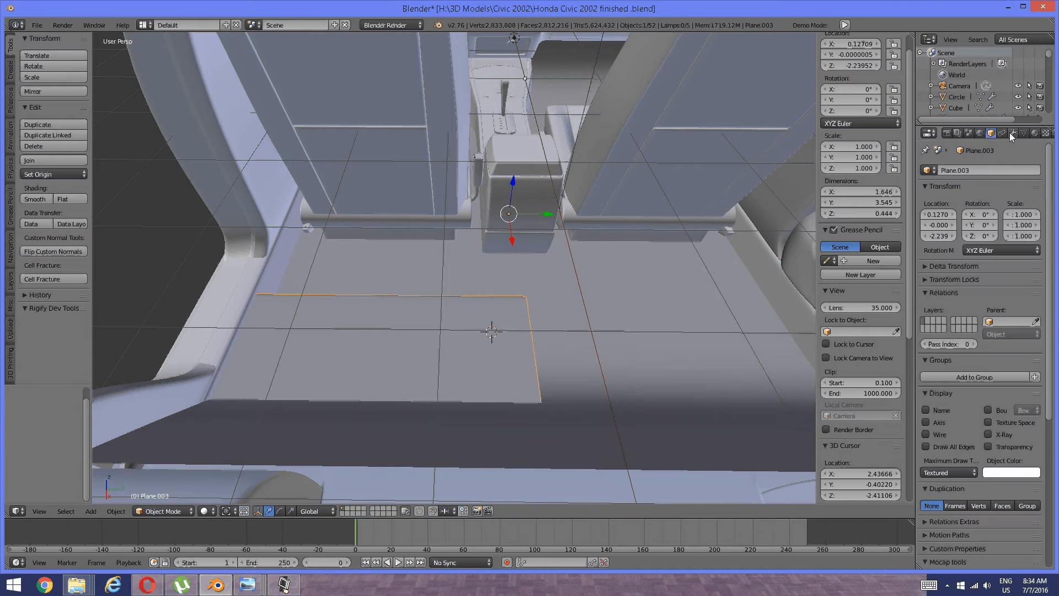
pyautogui.click(1010, 133)
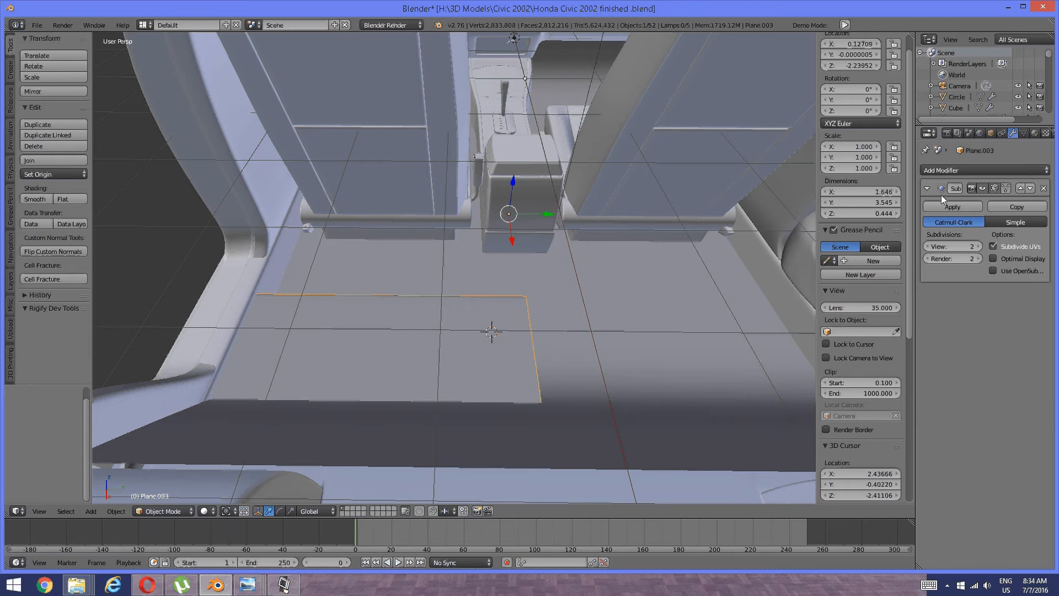
pyautogui.click(961, 170)
pyautogui.click(836, 281)
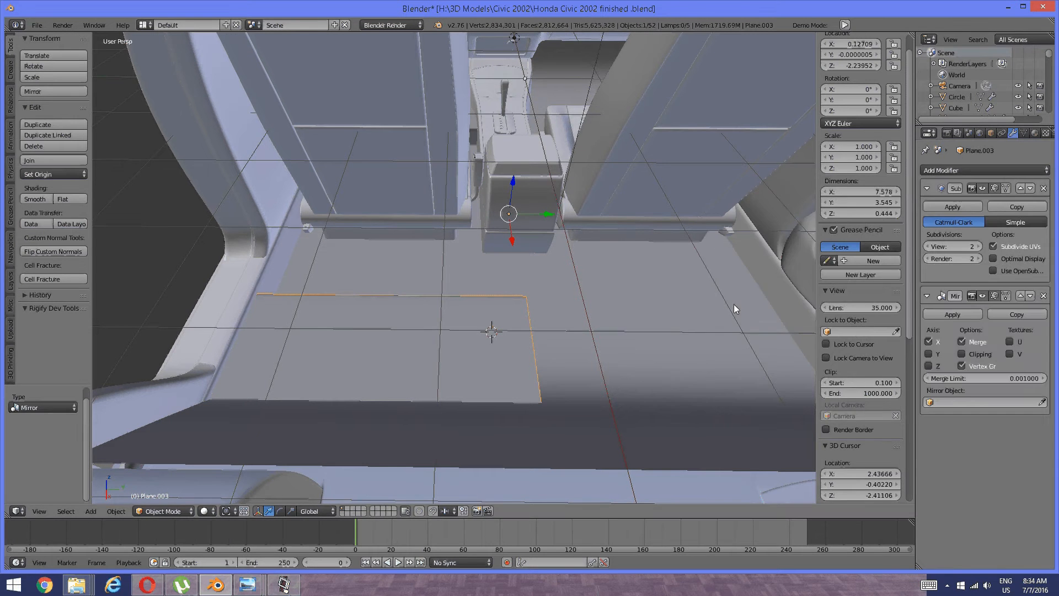
pyautogui.moveTo(764, 260); pyautogui.dragTo(742, 260, button='middle')
pyautogui.click(929, 342)
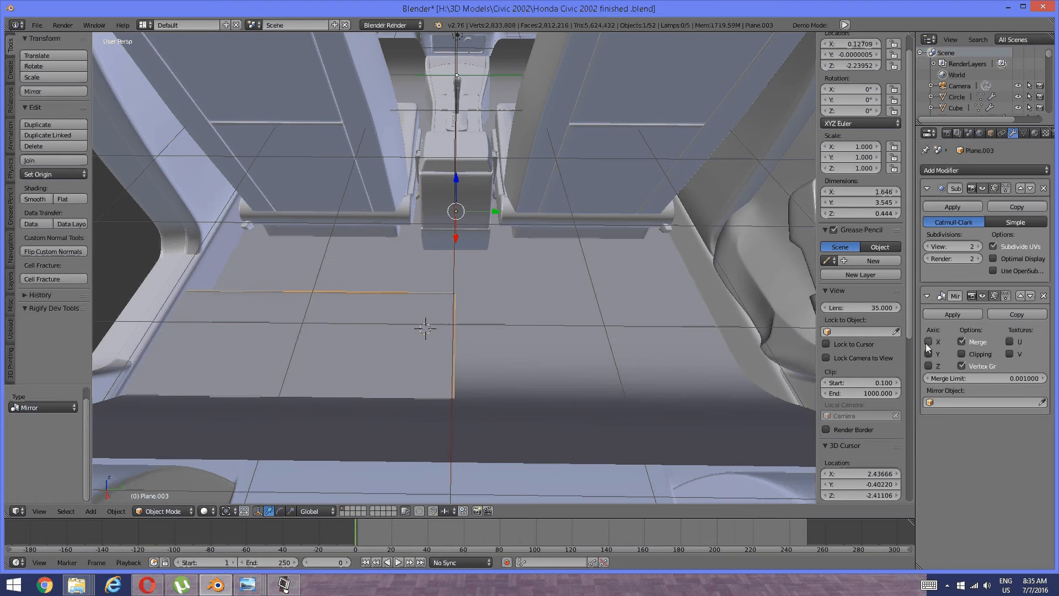
pyautogui.click(930, 353)
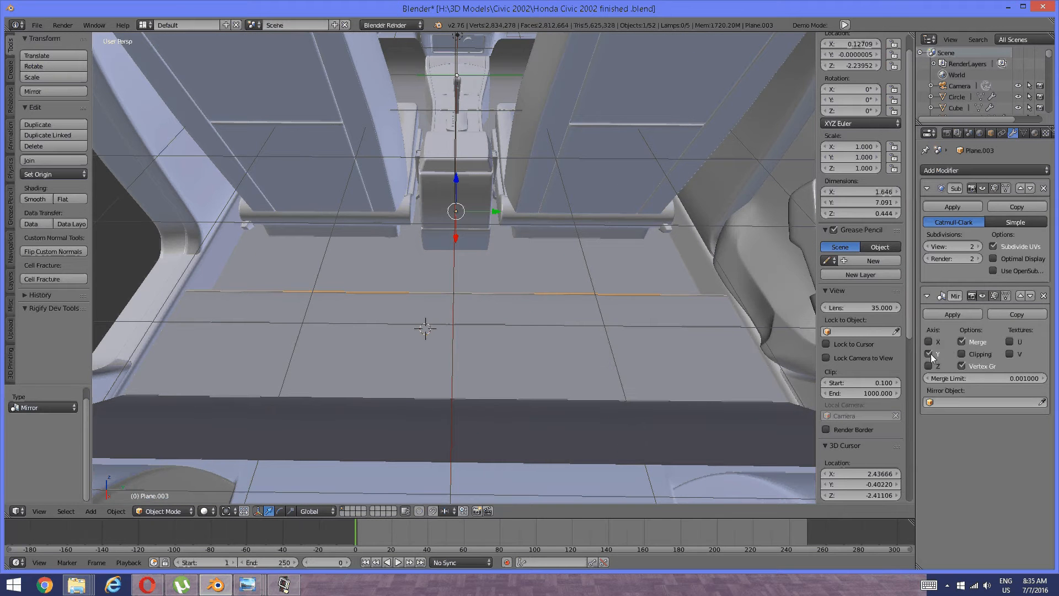
pyautogui.click(940, 312)
# Examine the mirrored seat base through the open rear door from outside the car
pyautogui.moveTo(578, 335); pyautogui.dragTo(511, 289, button='middle')
pyautogui.scroll(-3, 434, 283)
pyautogui.scroll(3, 463, 303)
pyautogui.scroll(-2, 485, 295)
pyautogui.scroll(2, 484, 296)
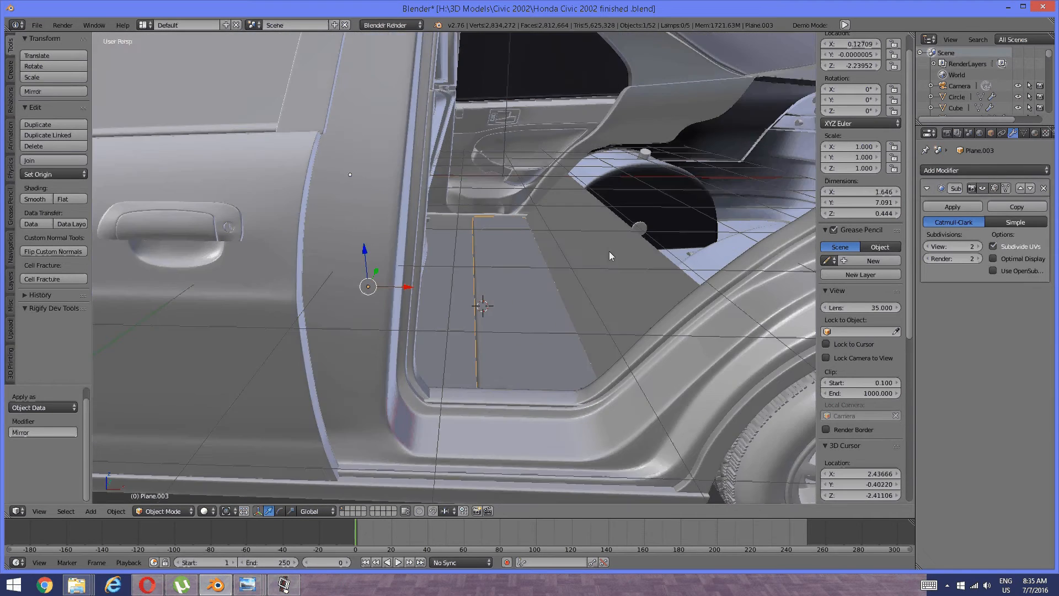
pyautogui.keyDown('shift'); pyautogui.moveTo(609, 254); pyautogui.dragTo(476, 252, button='middle'); pyautogui.keyUp('shift')
pyautogui.scroll(2, 511, 284)
pyautogui.scroll(-2, 512, 263)
pyautogui.scroll(1, 482, 269)
pyautogui.scroll(-1, 477, 271)
pyautogui.scroll(-4, 477, 252)
pyautogui.scroll(2, 478, 254)
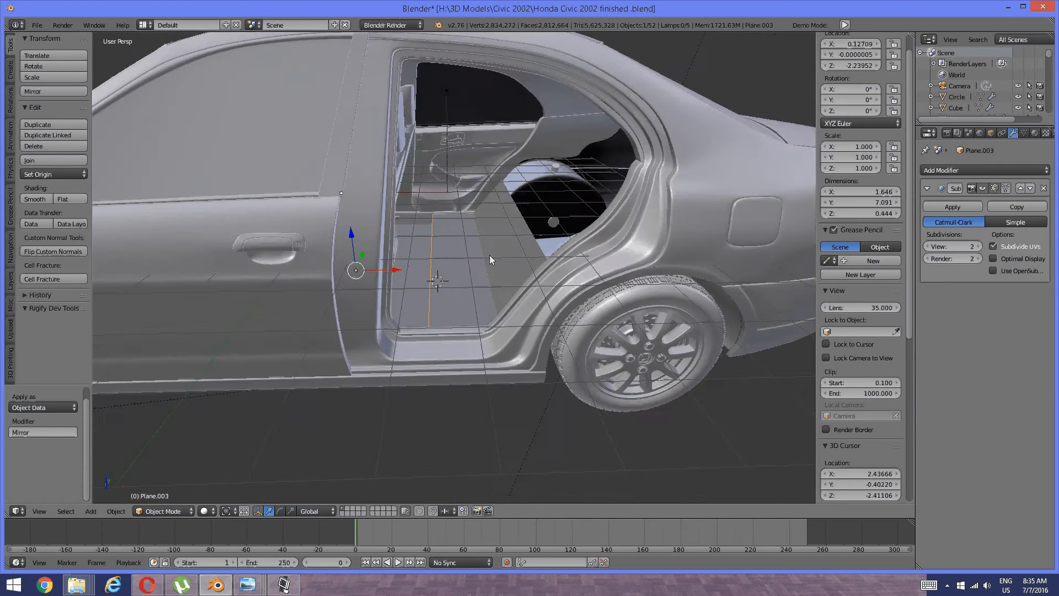
pyautogui.scroll(2, 489, 255)
pyautogui.moveTo(478, 260); pyautogui.dragTo(503, 251, button='middle')
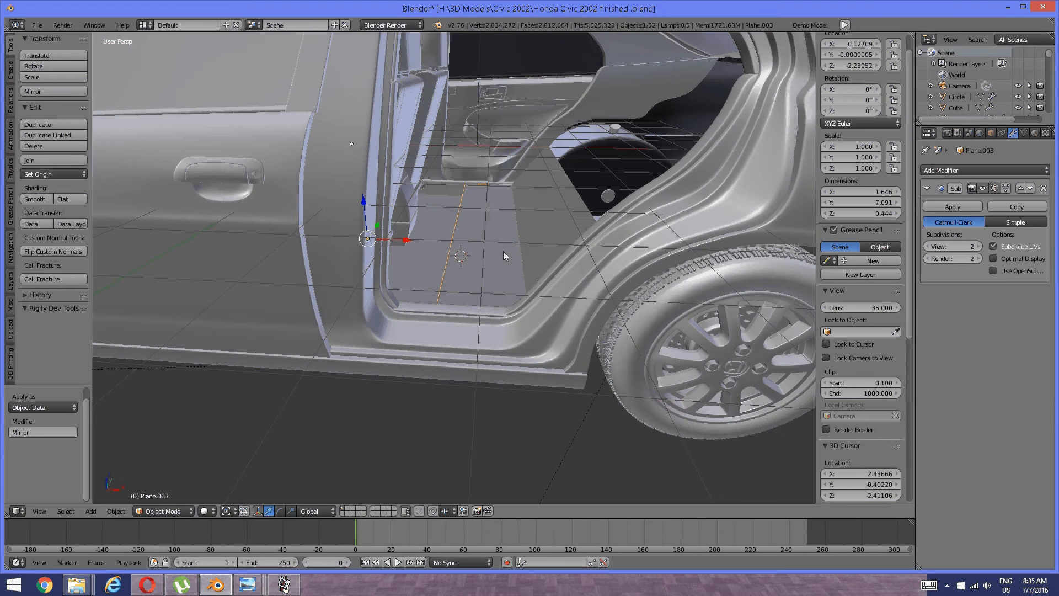
pyautogui.scroll(-8, 382, 377)
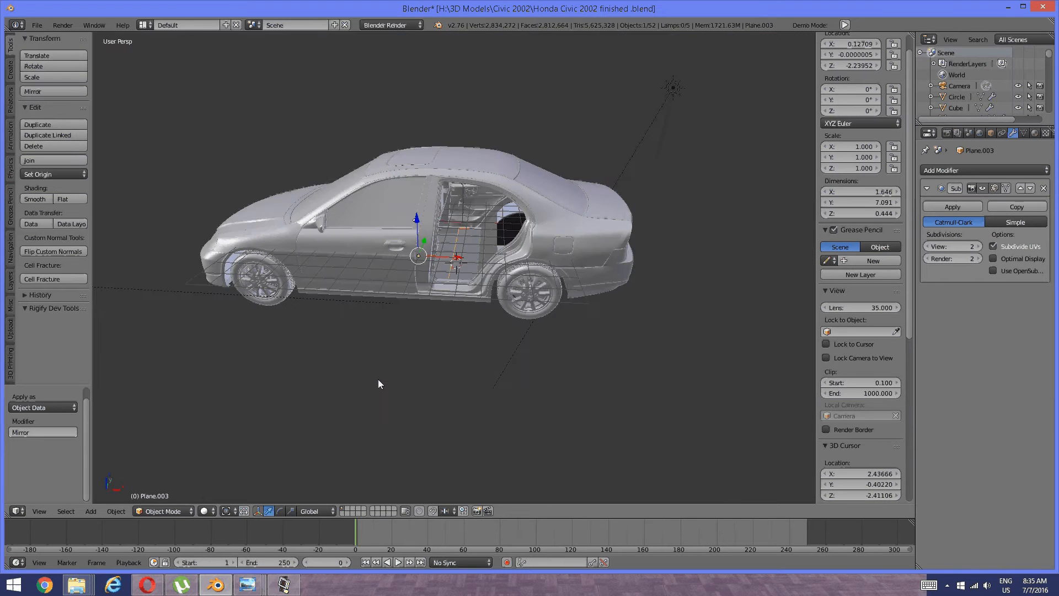
# Switch to the top orthographic view, deselect everything and place the 3D cursor in empty space beside the car
pyautogui.press('KP_7')
pyautogui.keyDown('shift'); pyautogui.moveTo(362, 370); pyautogui.dragTo(356, 353, button='middle'); pyautogui.keyUp('shift')
pyautogui.press('KP_5')
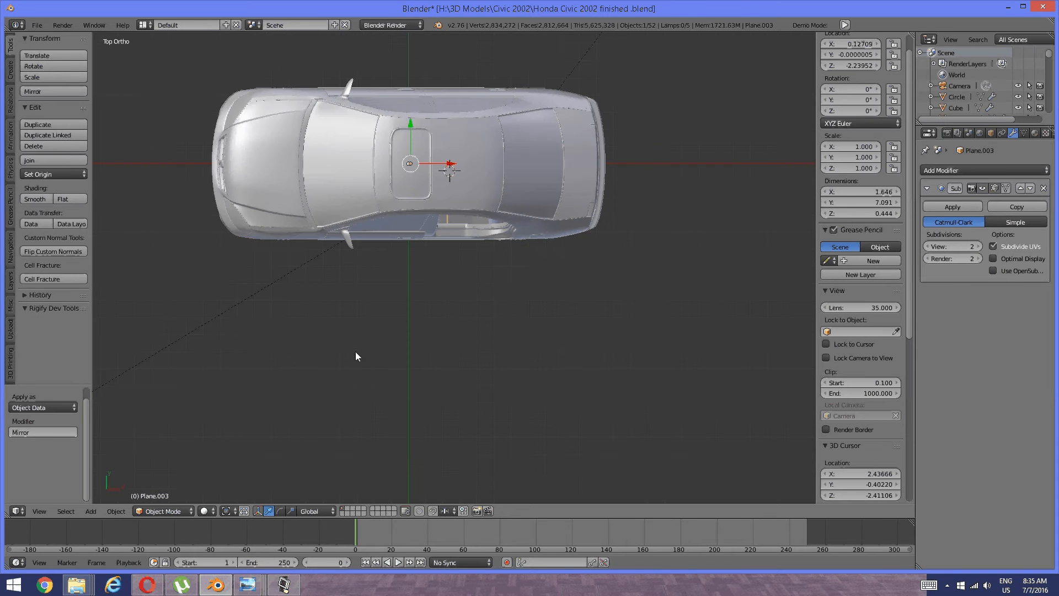
pyautogui.scroll(5, 384, 252)
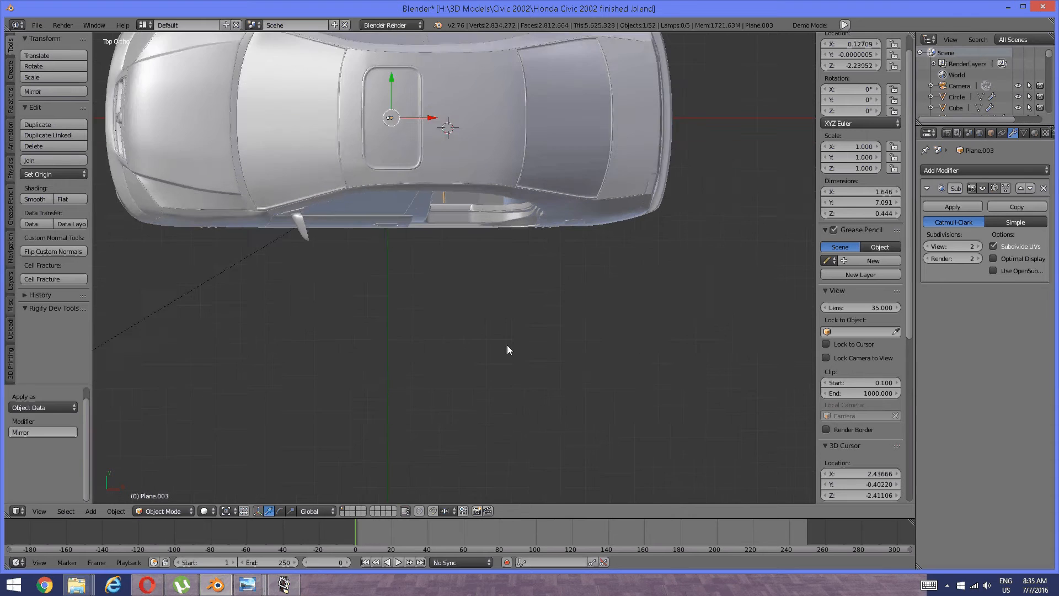
pyautogui.keyDown('shift'); pyautogui.moveTo(347, 298); pyautogui.dragTo(345, 281, button='middle'); pyautogui.keyUp('shift')
pyautogui.press('a')
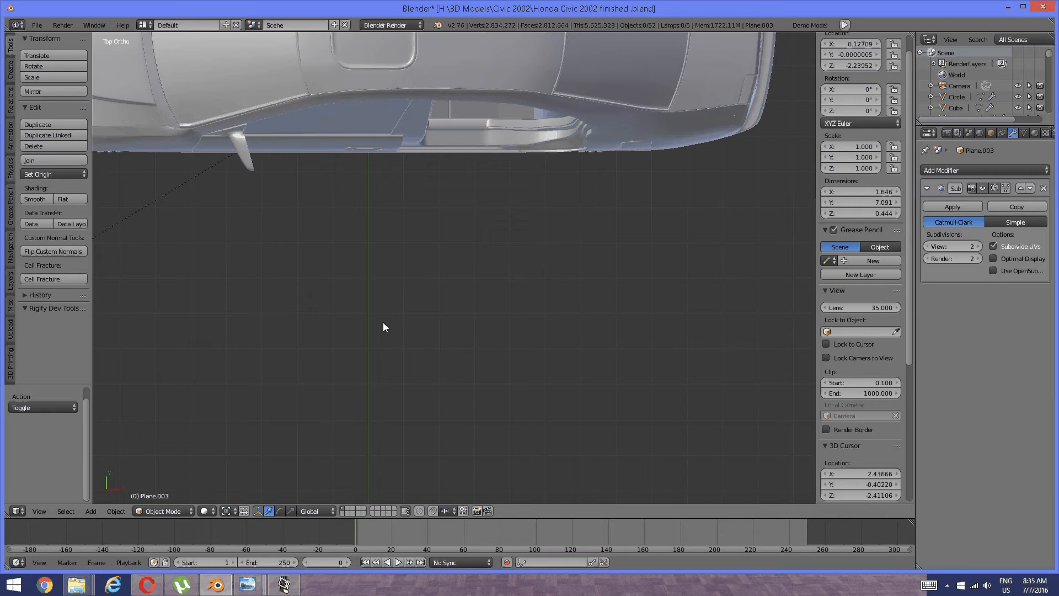
pyautogui.keyDown('shift'); pyautogui.scroll(-5, 416, 356); pyautogui.keyUp('shift')
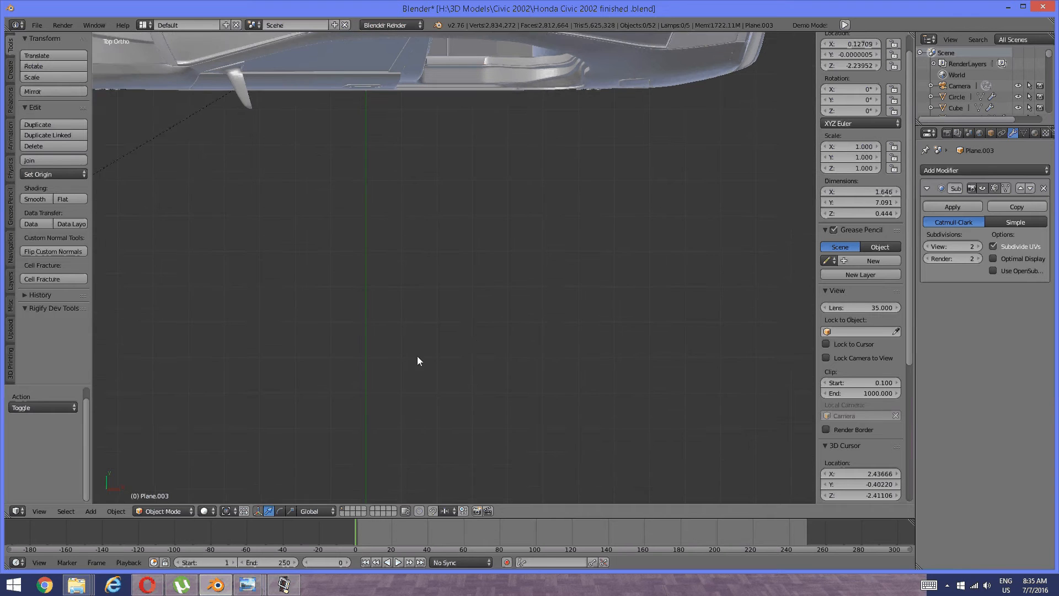
pyautogui.click(477, 323)
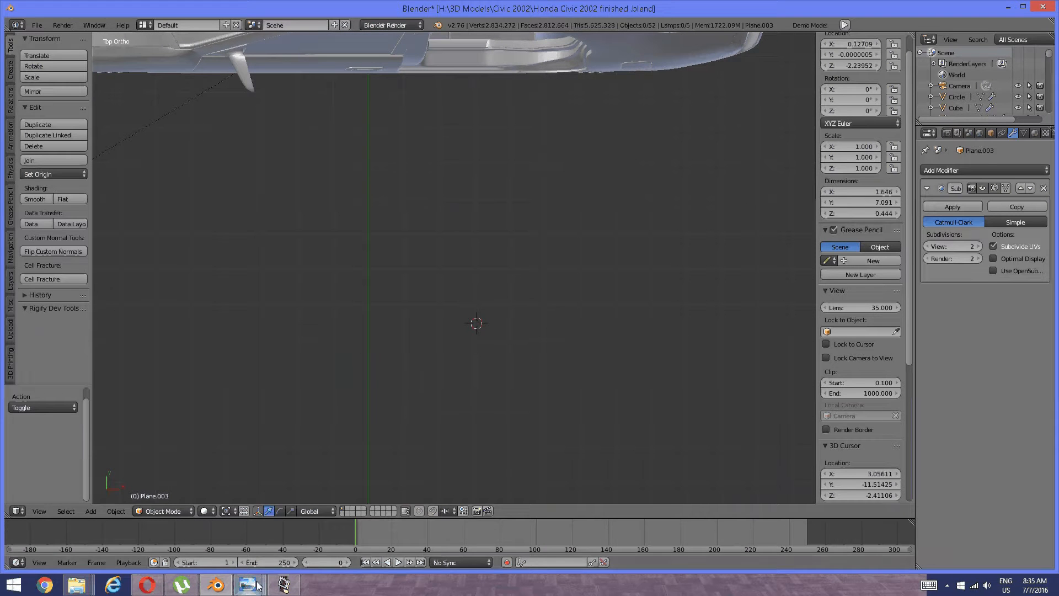
# Examine the rear seat's shape in the reference photo in Windows Photo Viewer and return to Blender
pyautogui.moveTo(247, 584)
pyautogui.click(331, 537)
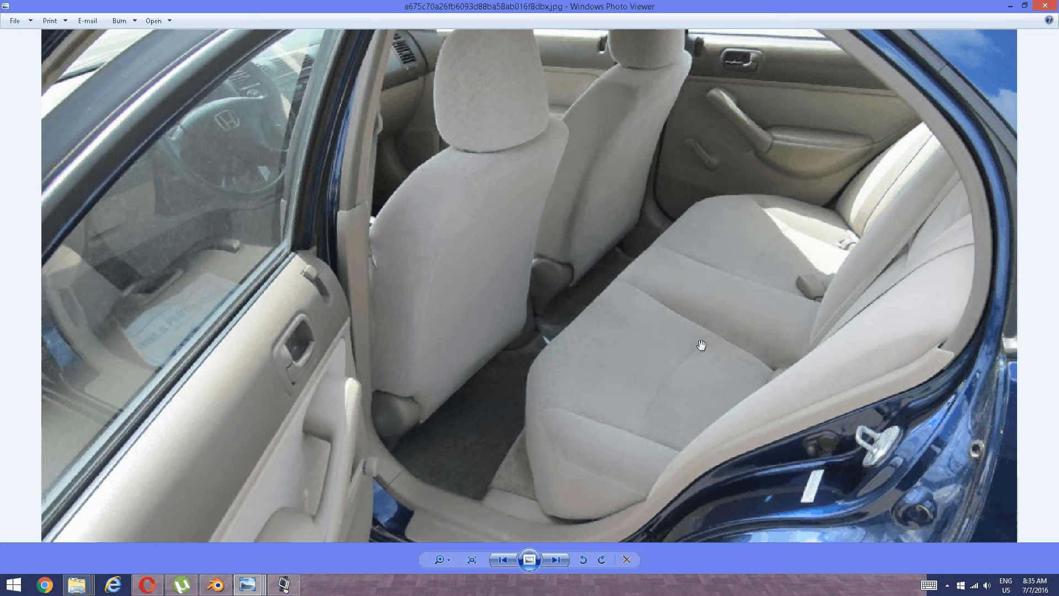
pyautogui.click(274, 585)
pyautogui.click(216, 585)
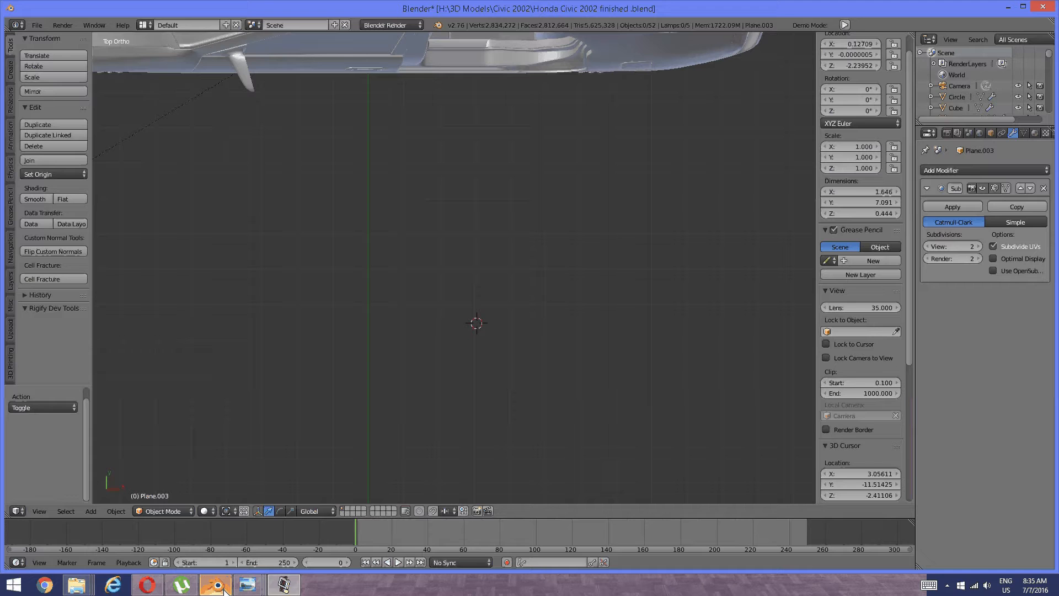
# Add a cube mesh at the 3D cursor beside the car
pyautogui.keyDown('shift'); pyautogui.moveTo(546, 260); pyautogui.dragTo(535, 372, button='middle'); pyautogui.keyUp('shift')
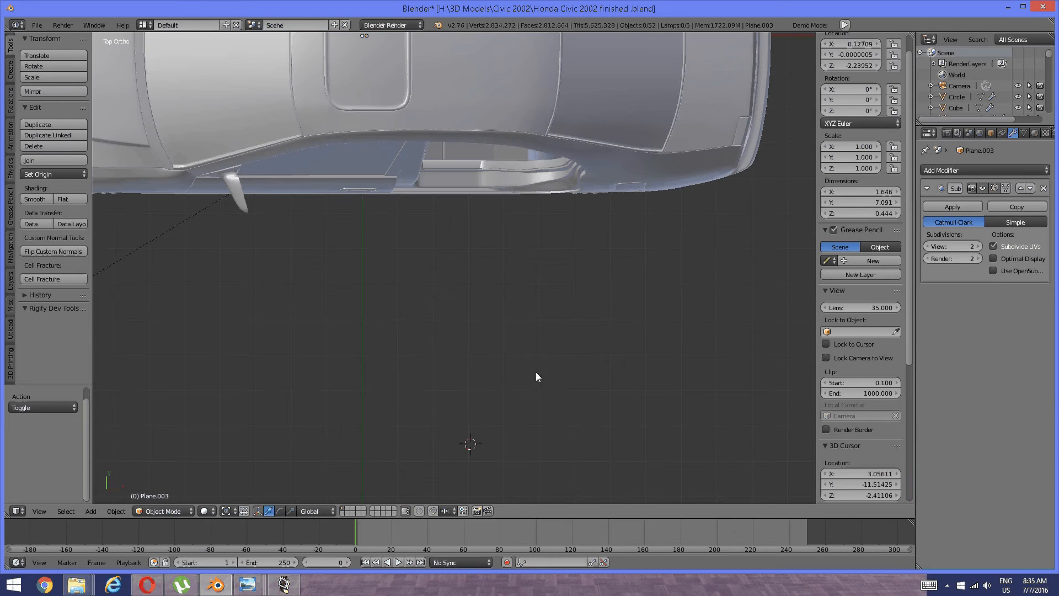
pyautogui.keyDown('shift'); pyautogui.moveTo(508, 420); pyautogui.dragTo(525, 343, button='middle'); pyautogui.keyUp('shift')
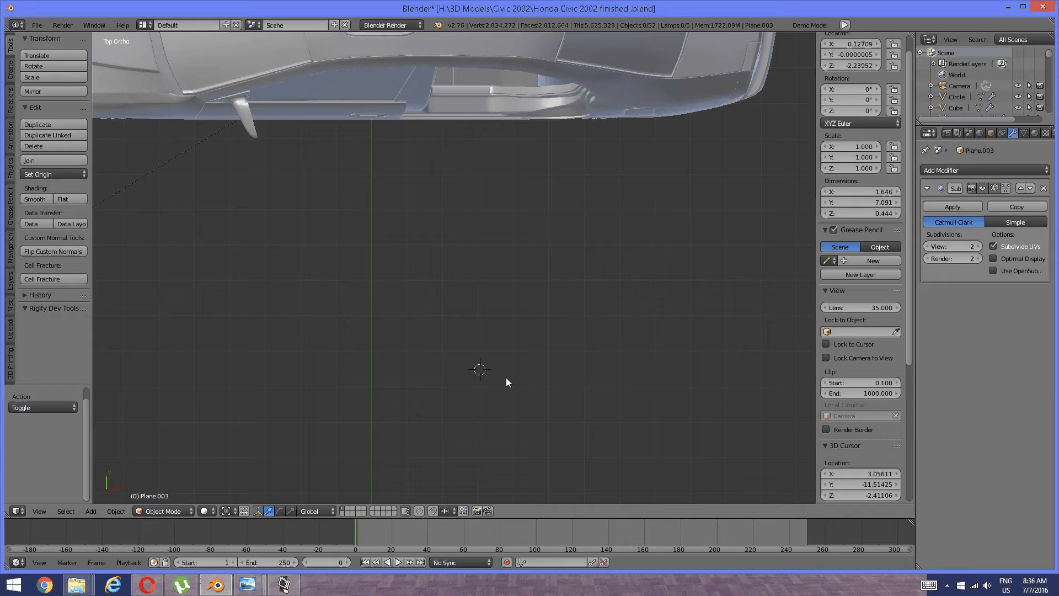
pyautogui.press('space')
pyautogui.moveTo(513, 394)
pyautogui.moveTo(595, 237)
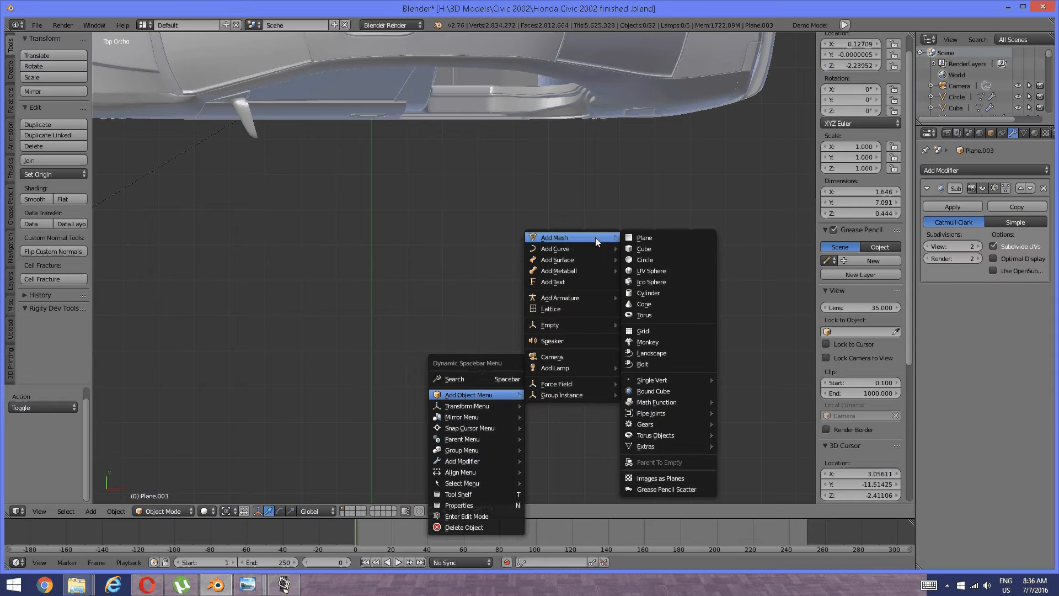
pyautogui.click(660, 251)
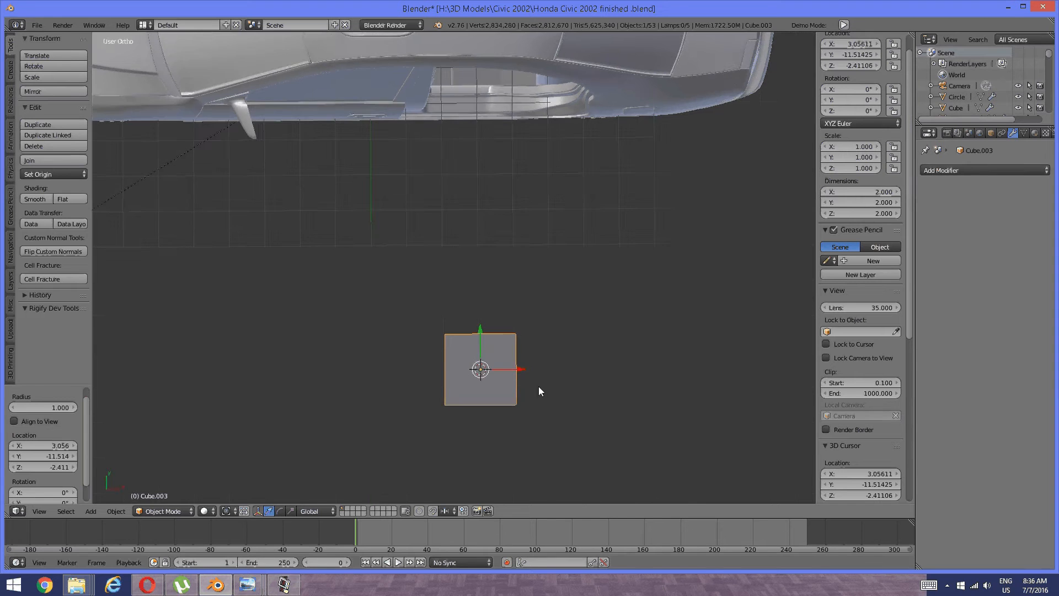
# Move the cube about 10.01 units along the Y axis into the car's rear seat area
pyautogui.moveTo(538, 386); pyautogui.dragTo(510, 345, button='middle')
pyautogui.moveTo(511, 421); pyautogui.dragTo(460, 380, button='middle')
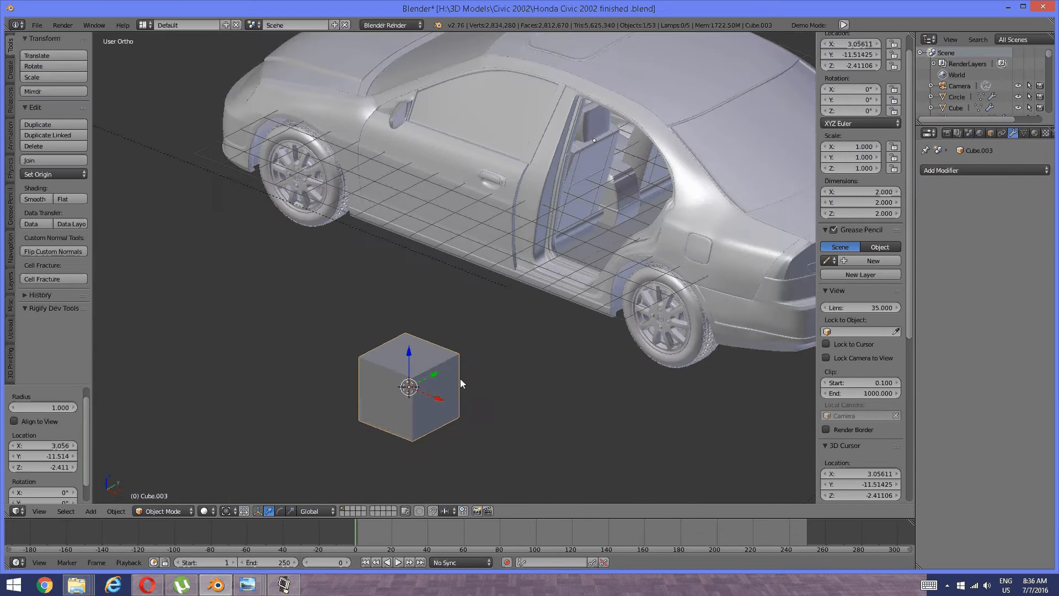
pyautogui.press('g')
pyautogui.press('y')
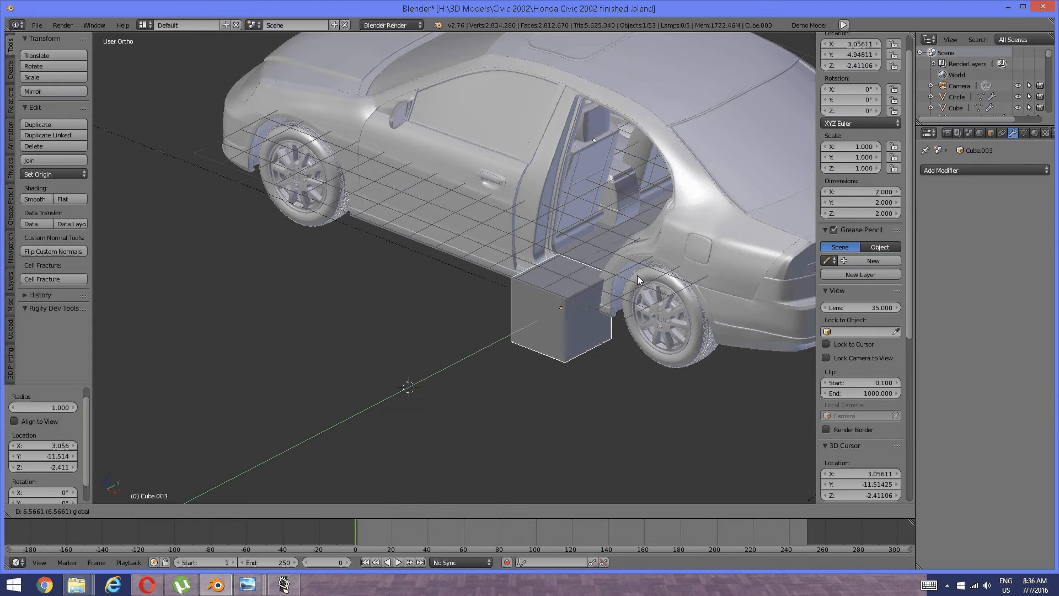
pyautogui.click(669, 259)
pyautogui.scroll(2, 503, 288)
pyautogui.moveTo(670, 260); pyautogui.dragTo(527, 372, button='middle')
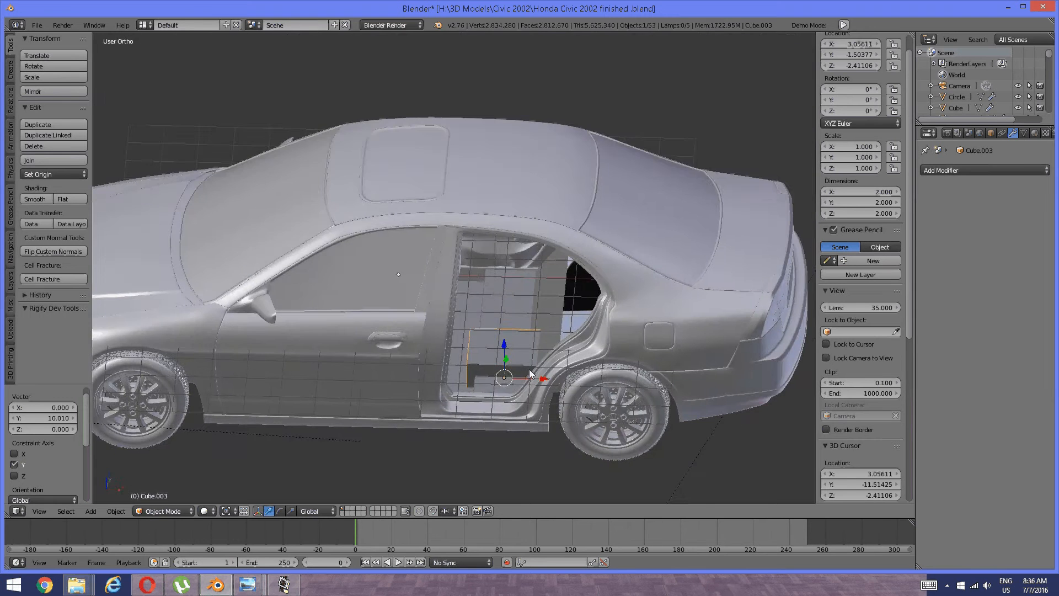
# Examine the cube's position on the rear seat base from inside the cabin, and deselect everything
pyautogui.scroll(6, 529, 370)
pyautogui.scroll(-2, 528, 375)
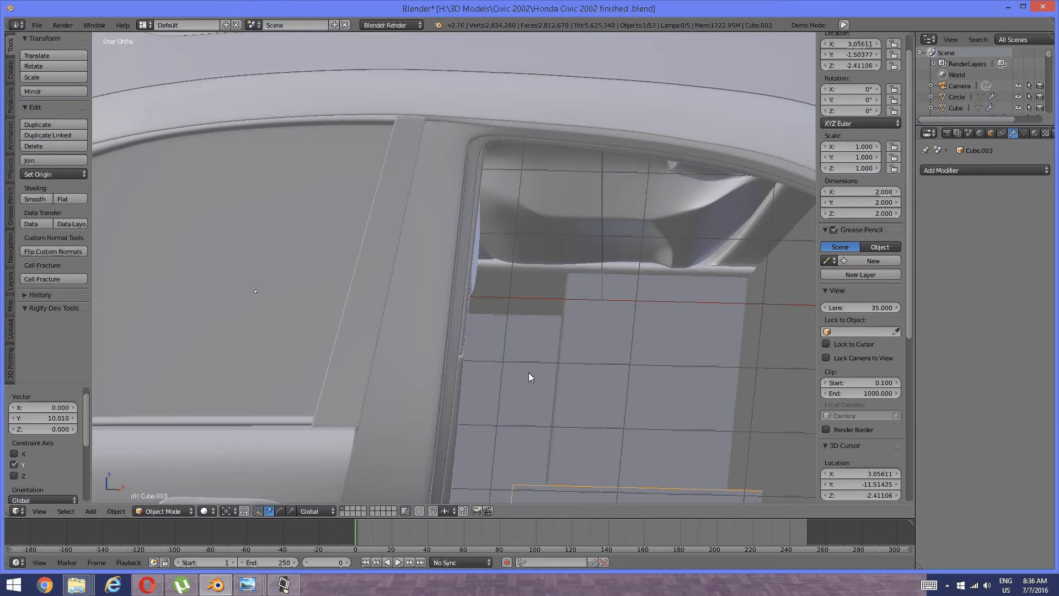
pyautogui.scroll(-4, 528, 372)
pyautogui.moveTo(529, 373); pyautogui.dragTo(438, 277, button='middle')
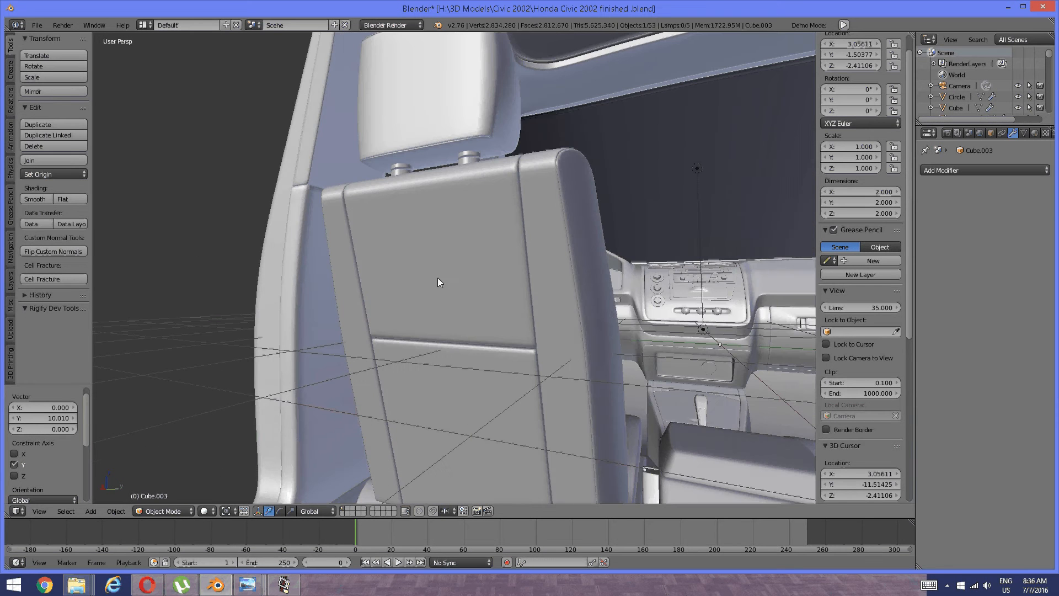
pyautogui.moveTo(575, 282); pyautogui.dragTo(407, 339, button='middle')
pyautogui.press('a')
pyautogui.press('a')
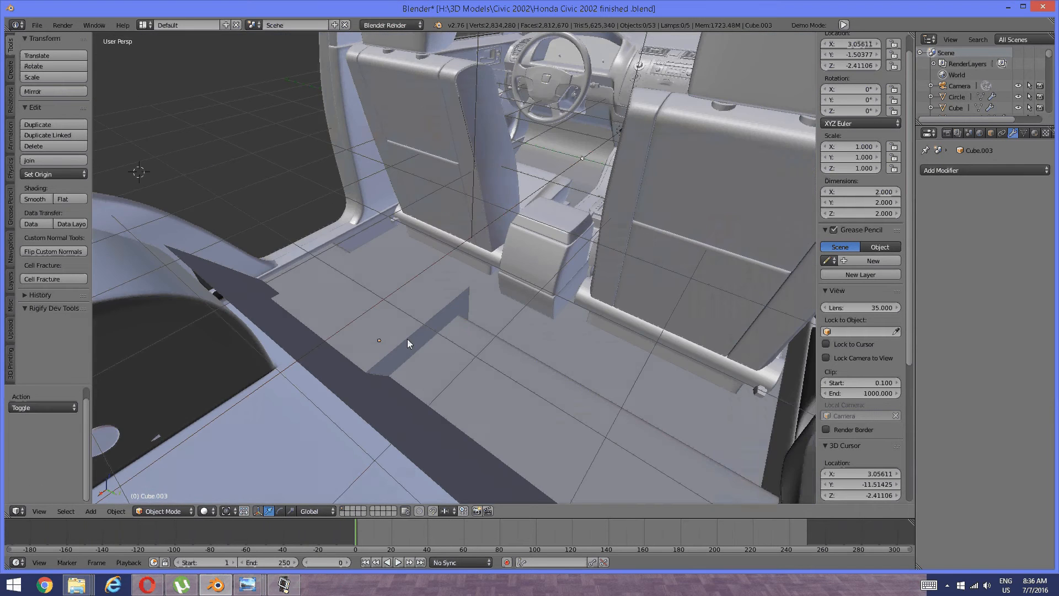
# Raise the cube about 1.54 units along the Z axis above the rear seat base
pyautogui.rightClick(397, 319)
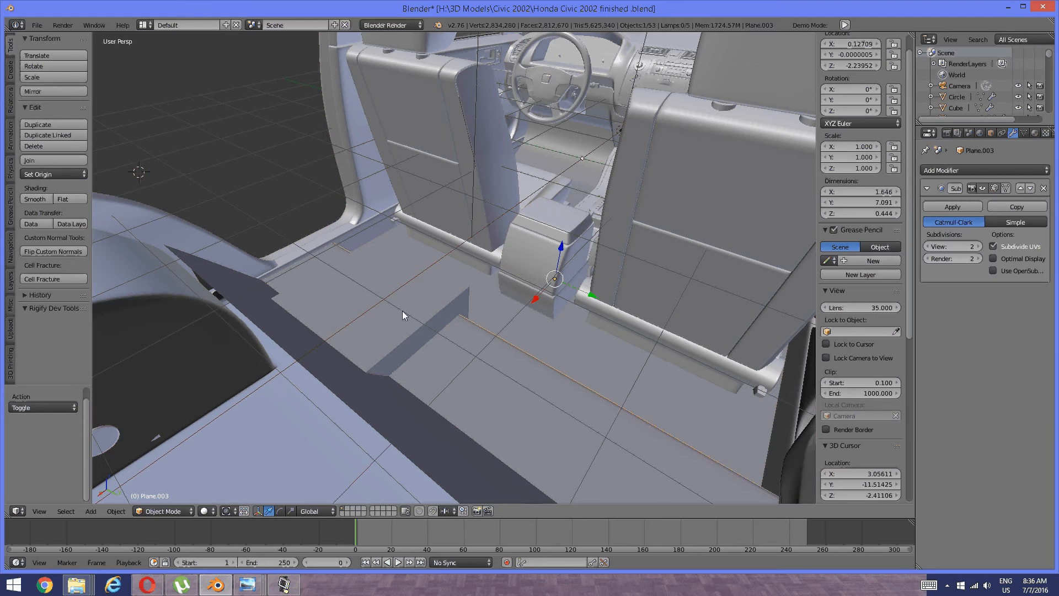
pyautogui.rightClick(393, 315)
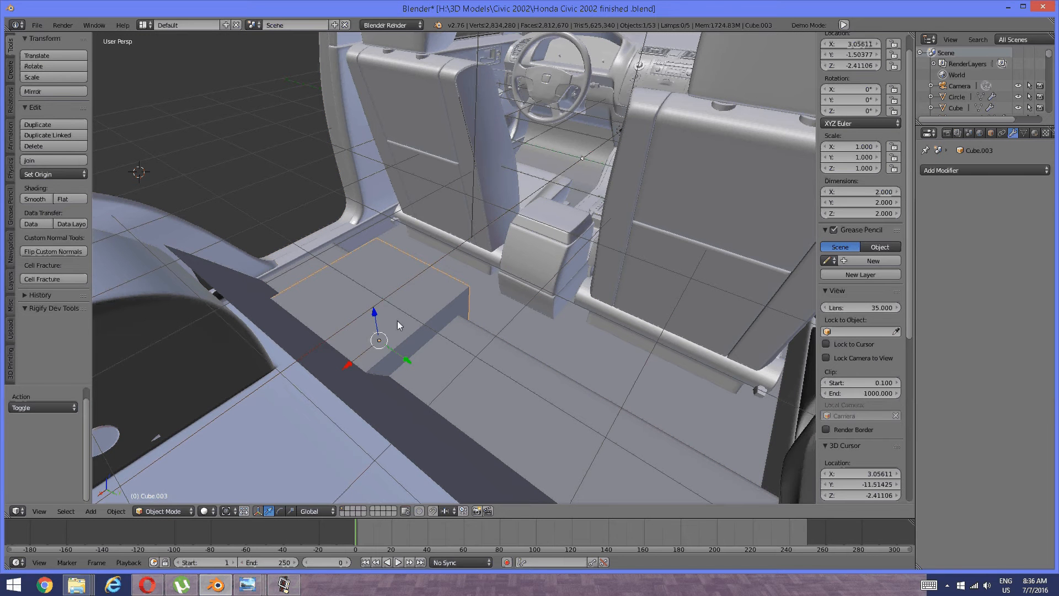
pyautogui.press('g')
pyautogui.press('z')
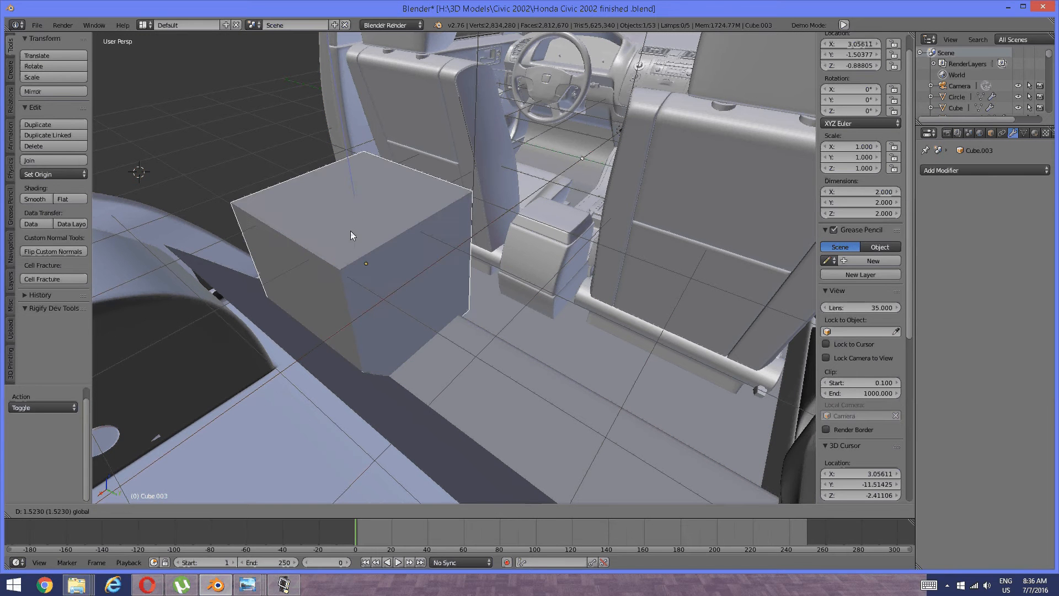
pyautogui.click(342, 239)
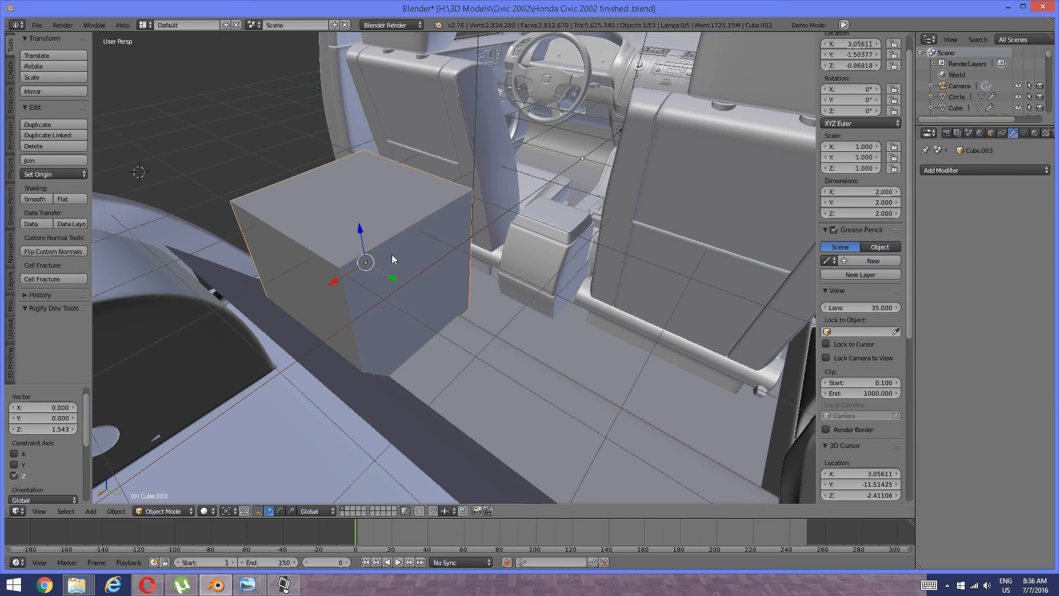
# In Edit Mode with face selection, move the cube's inner side face about 0.49 units along Y toward the car's centre
pyautogui.moveTo(392, 255)
pyautogui.mouseDown(button='middle')
pyautogui.moveTo(371, 267)
pyautogui.moveTo(408, 299)
pyautogui.mouseUp(button='middle')
pyautogui.hotkey('ctrl', 'Tab')
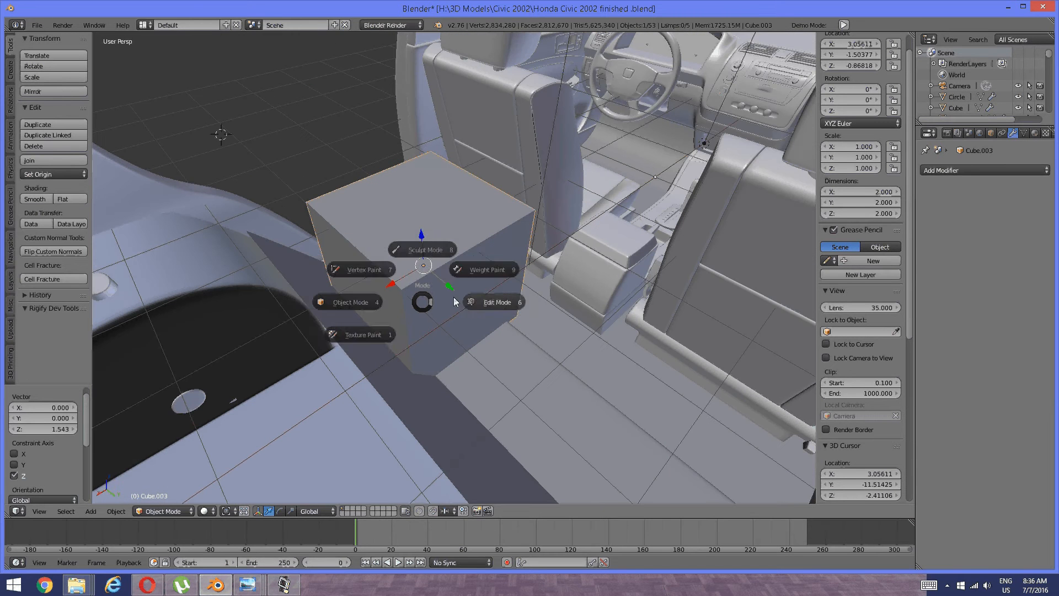
pyautogui.click(458, 302)
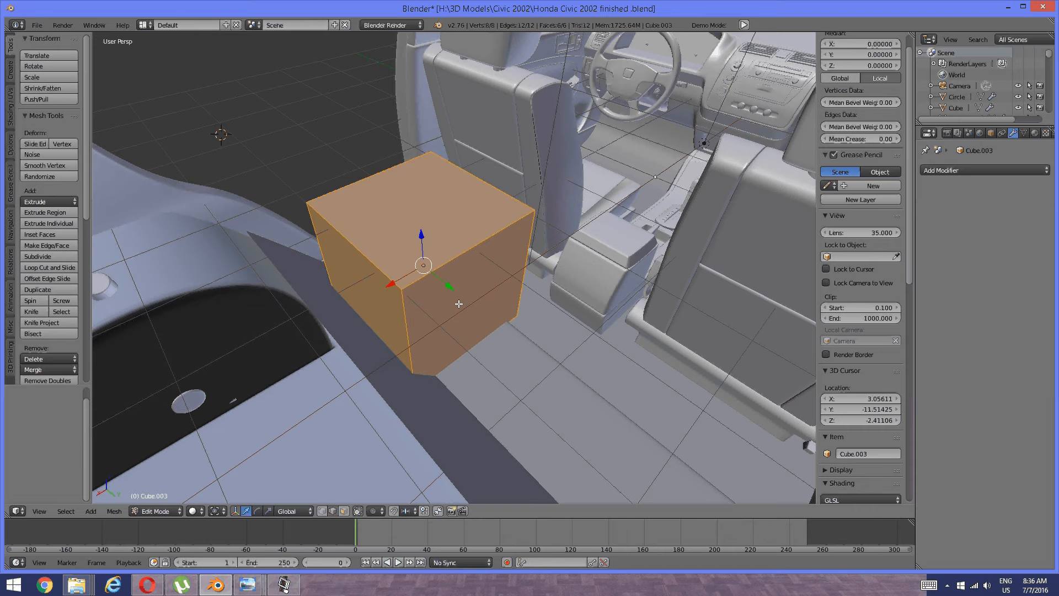
pyautogui.hotkey('ctrl', 'Tab')
pyautogui.click(459, 310)
pyautogui.rightClick(459, 304)
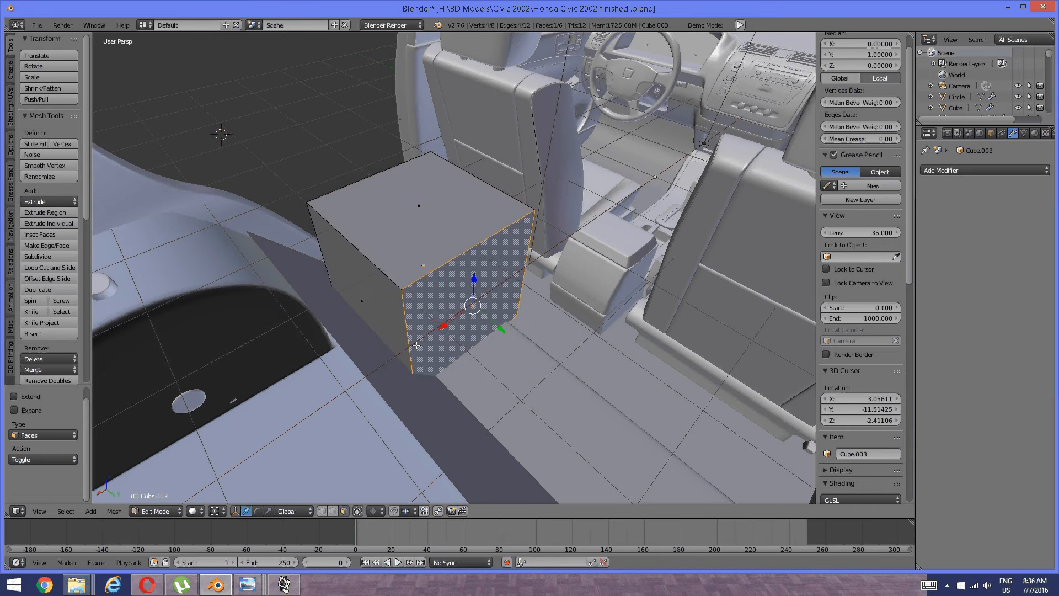
pyautogui.moveTo(459, 304); pyautogui.dragTo(503, 355, button='middle')
pyautogui.press('z')
pyautogui.click(553, 321)
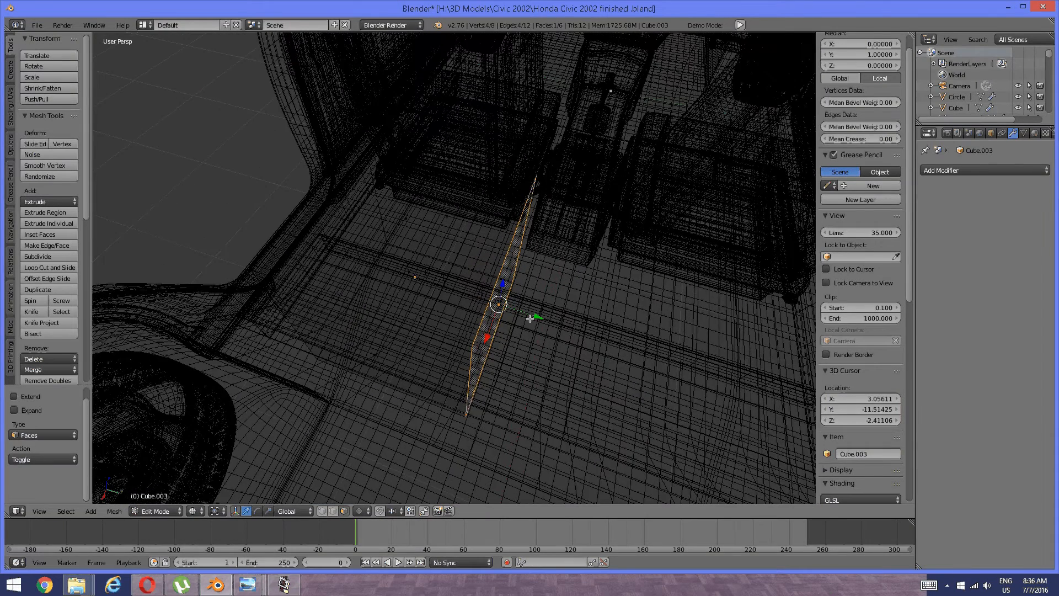
pyautogui.moveTo(532, 318); pyautogui.dragTo(580, 331)
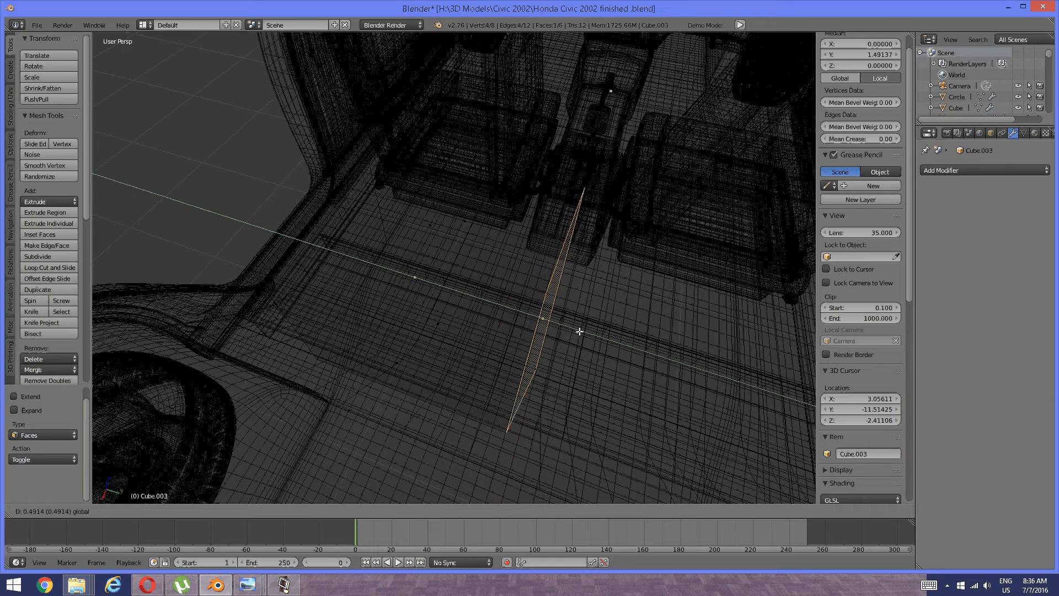
# Move the cube's opposite side face about 0.96 units outward along negative Y and fine-tune it against the door sill
pyautogui.moveTo(580, 331); pyautogui.dragTo(399, 359, button='middle')
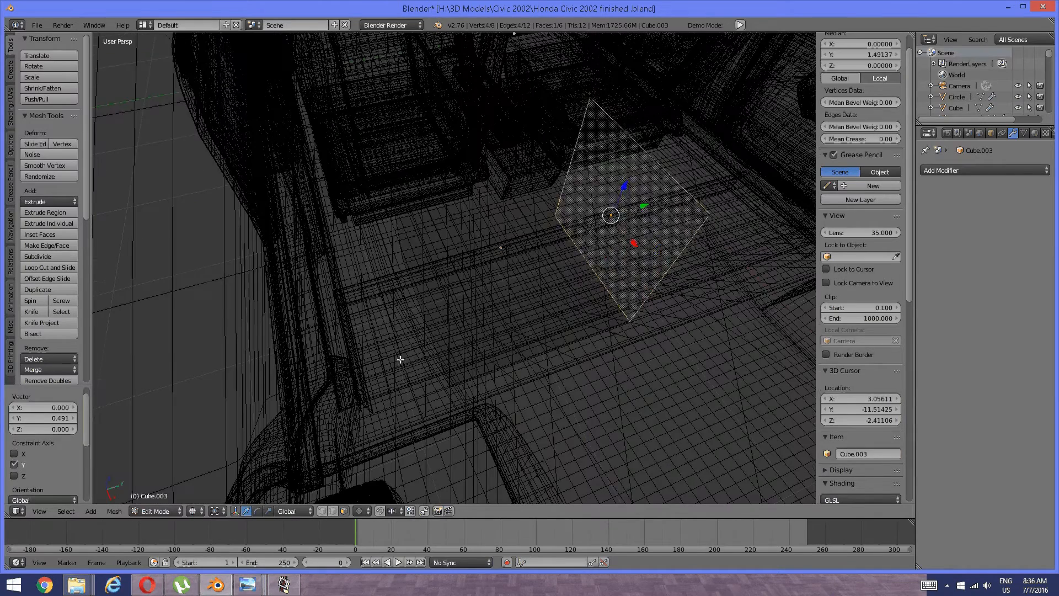
pyautogui.press('a')
pyautogui.rightClick(418, 284)
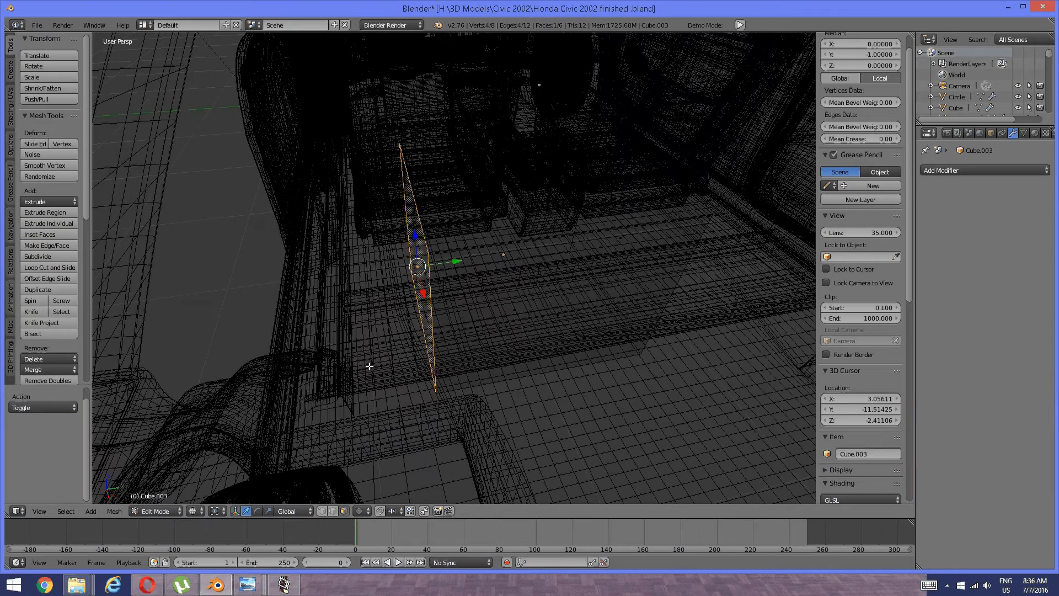
pyautogui.press('z')
pyautogui.click(371, 421)
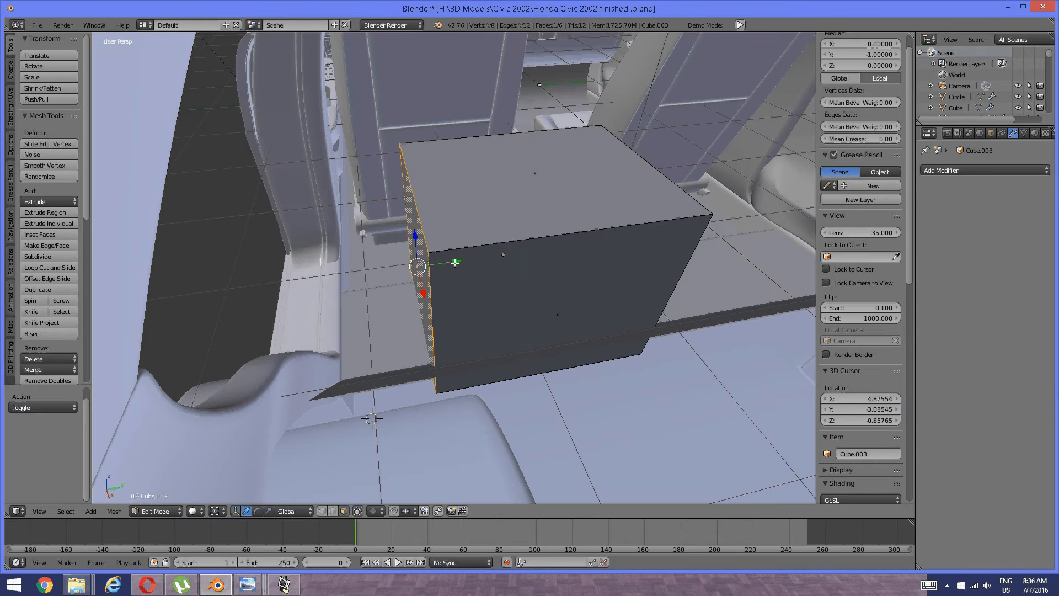
pyautogui.moveTo(455, 262); pyautogui.dragTo(365, 269)
pyautogui.moveTo(331, 326); pyautogui.dragTo(359, 315, button='middle')
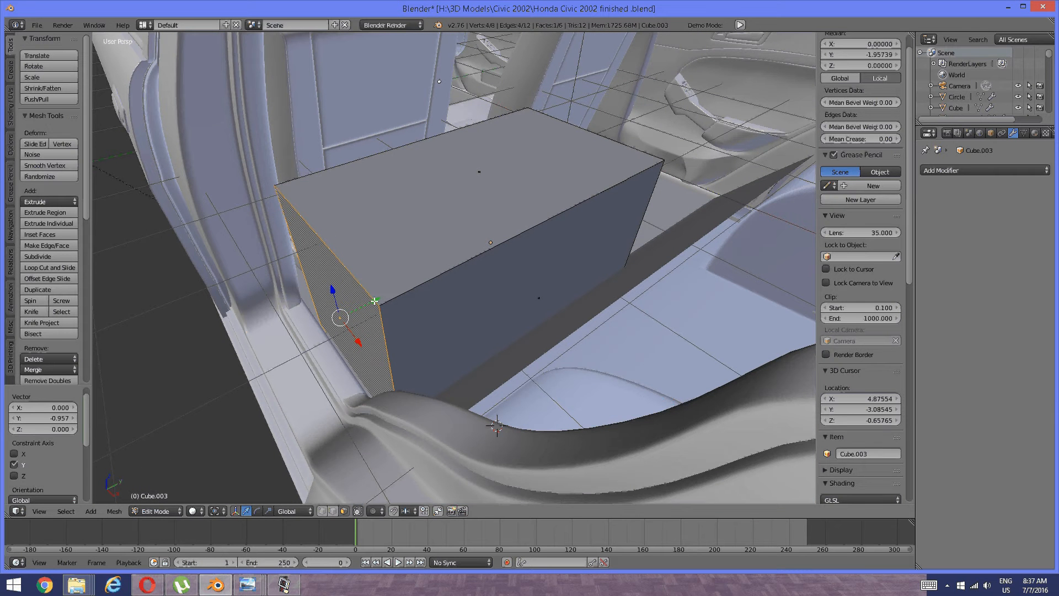
pyautogui.moveTo(375, 301); pyautogui.dragTo(370, 303)
# Lower the block's top face about 1.52 units along Z to flatten it into a seat cushion
pyautogui.moveTo(409, 303); pyautogui.dragTo(422, 372, button='middle')
pyautogui.press('a')
pyautogui.hotkey('ctrl', 'Tab')
pyautogui.click(378, 348)
pyautogui.rightClick(423, 251)
pyautogui.moveTo(381, 296); pyautogui.dragTo(445, 286, button='middle')
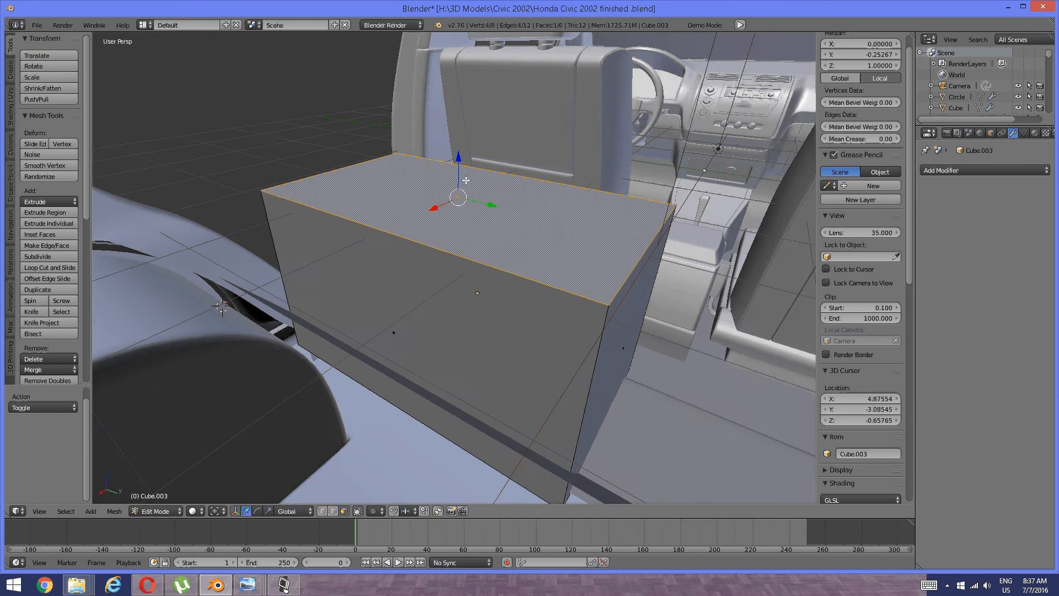
pyautogui.press('g')
pyautogui.press('z')
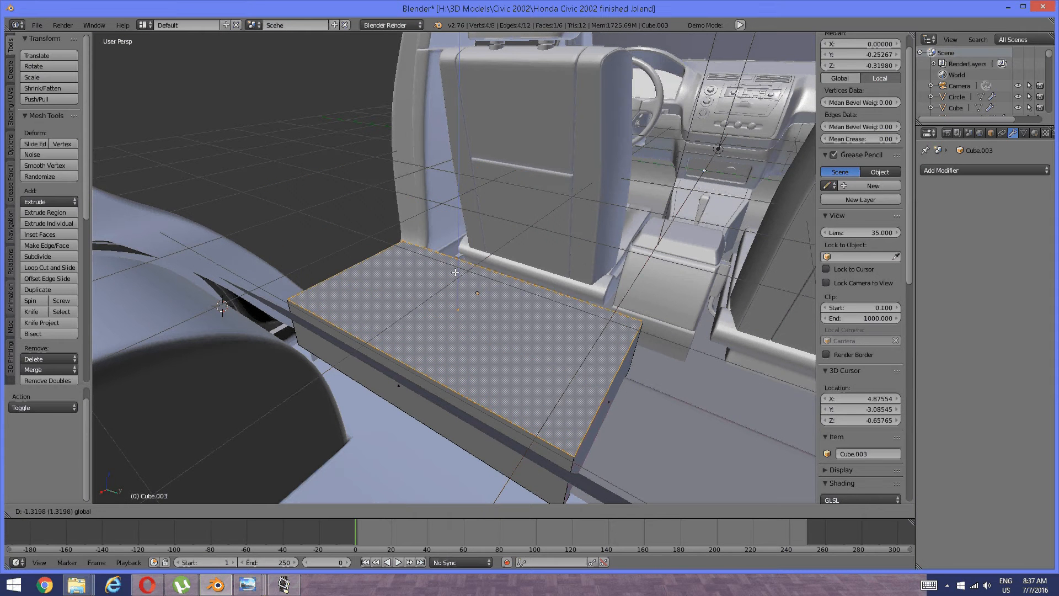
pyautogui.click(485, 291)
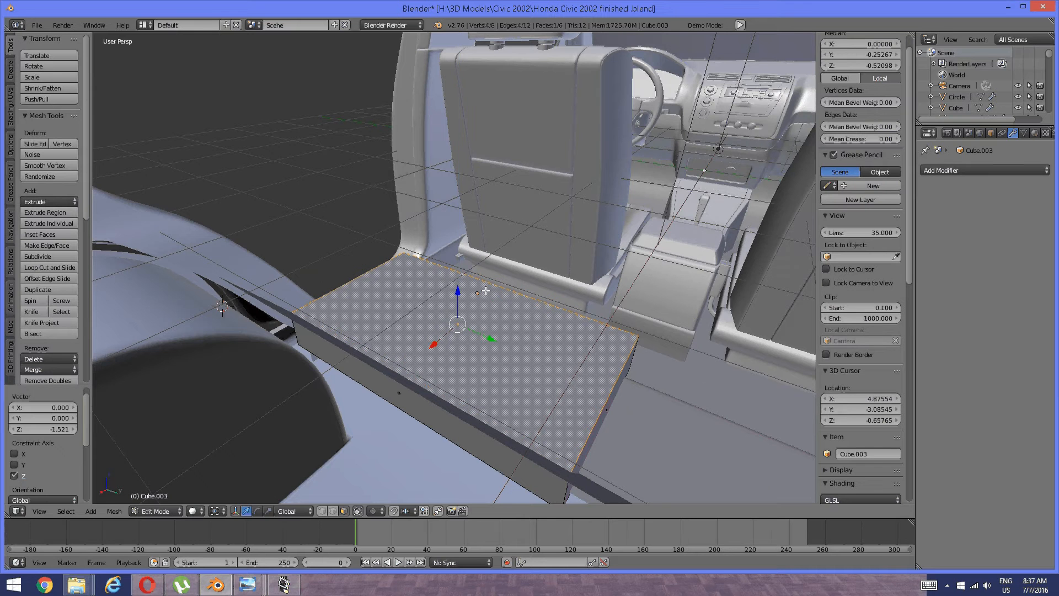
# Compare the cushion with the rear seat reference photo and raise its top face about 0.15 units along Z
pyautogui.moveTo(486, 291); pyautogui.dragTo(424, 294, button='middle')
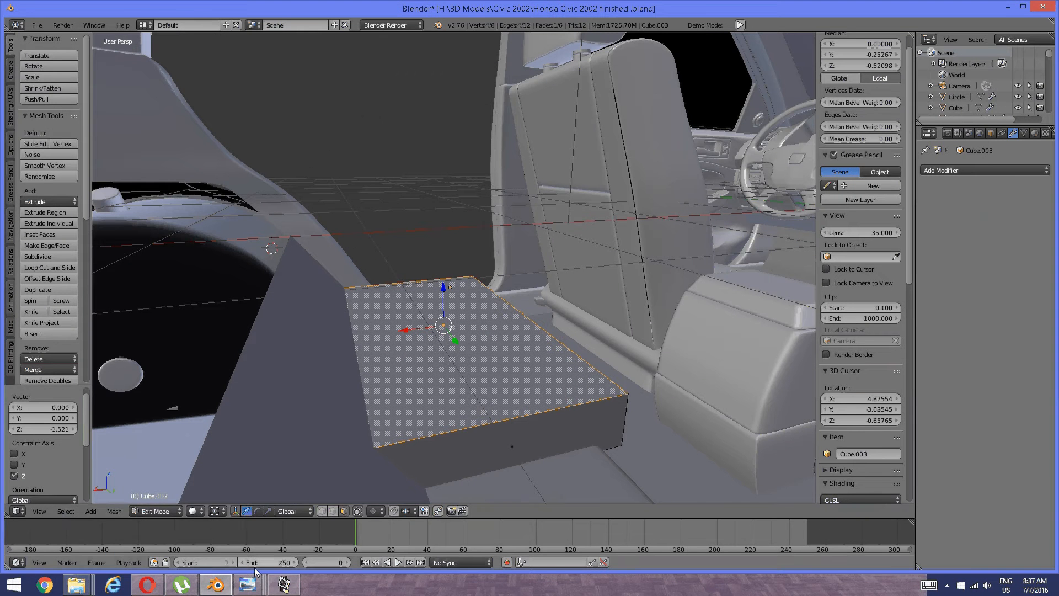
pyautogui.moveTo(248, 584)
pyautogui.click(365, 544)
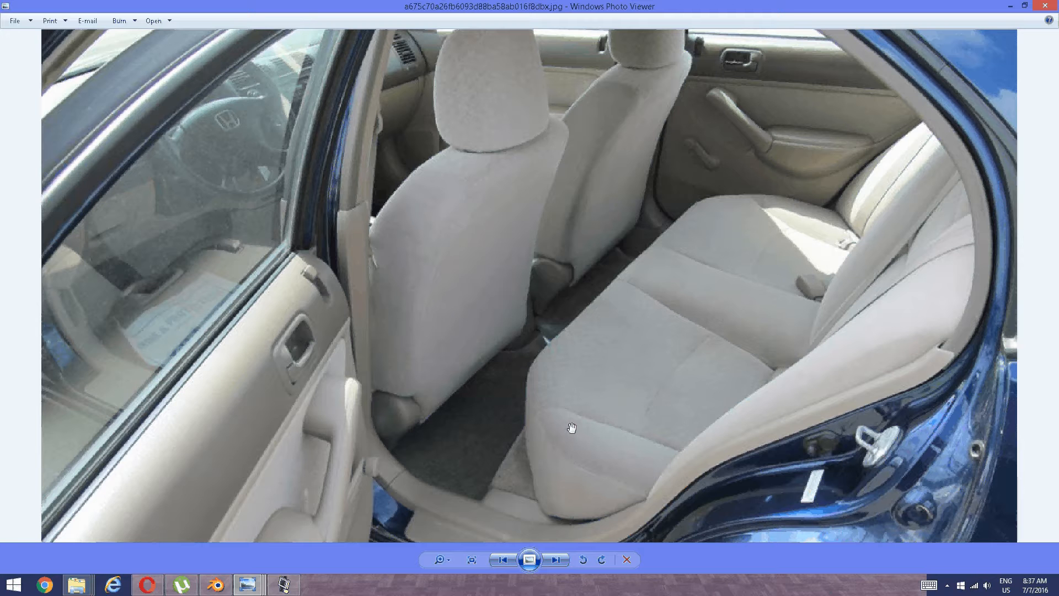
pyautogui.click(215, 586)
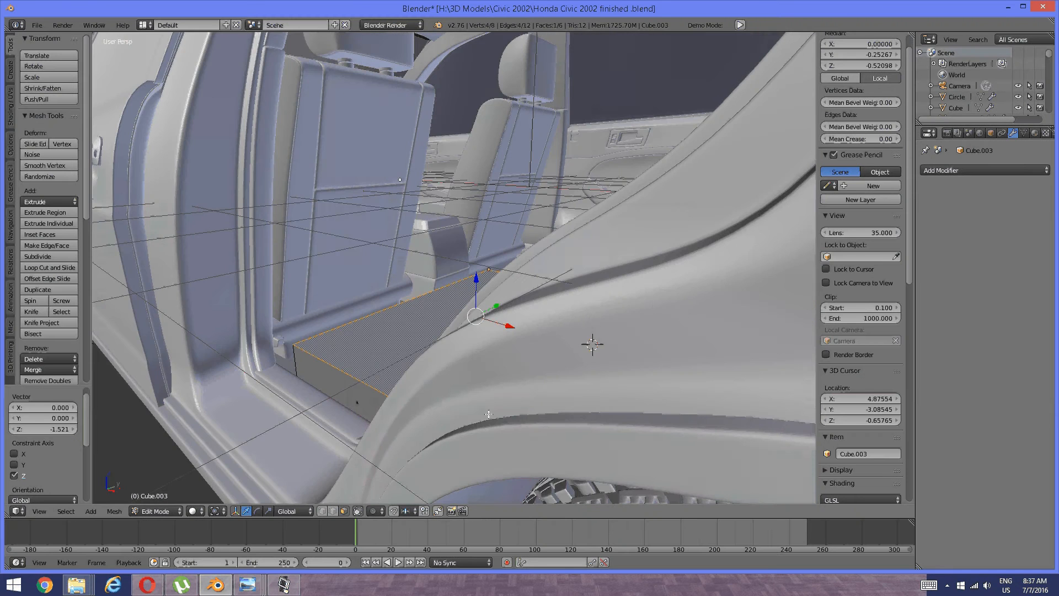
pyautogui.moveTo(489, 414); pyautogui.dragTo(504, 402, button='middle')
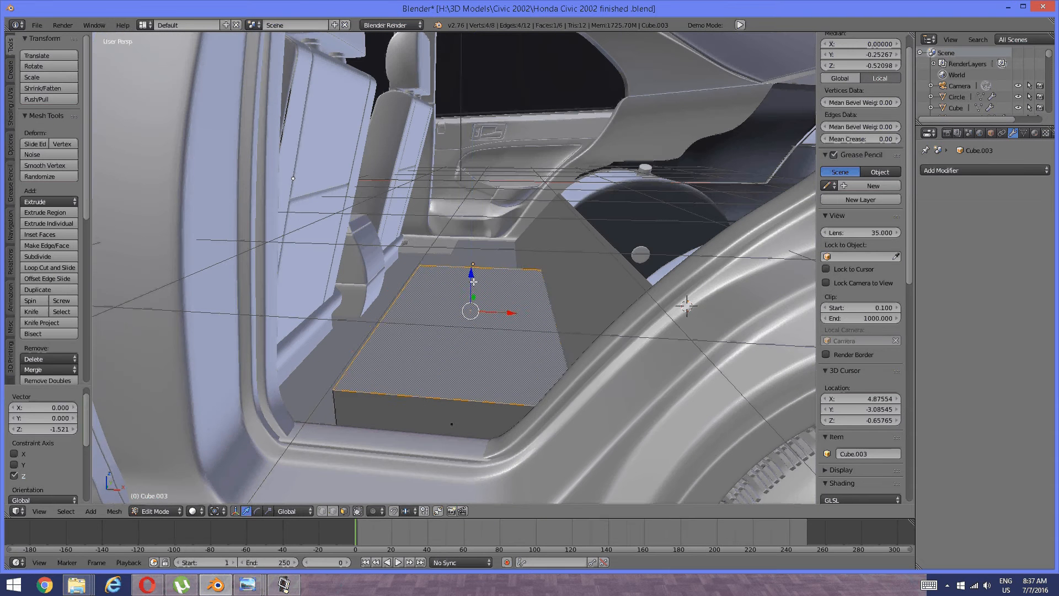
pyautogui.moveTo(473, 281); pyautogui.dragTo(469, 267)
pyautogui.click(438, 302)
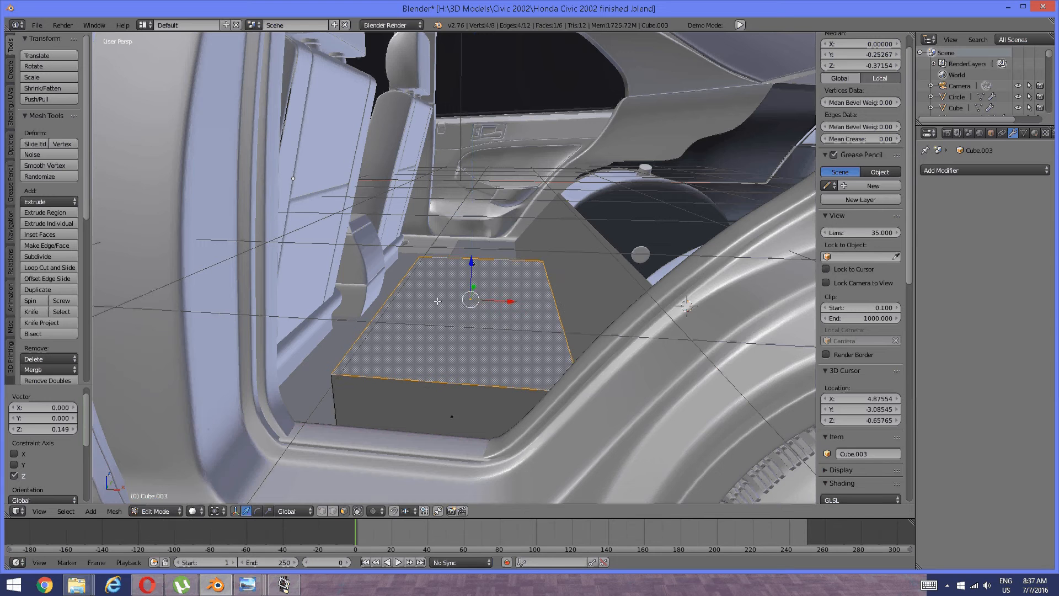
# Raise the cushion's top face a further 0.12 units along Z and check its height from the front seats and rear door opening
pyautogui.moveTo(437, 301); pyautogui.dragTo(304, 368, button='middle')
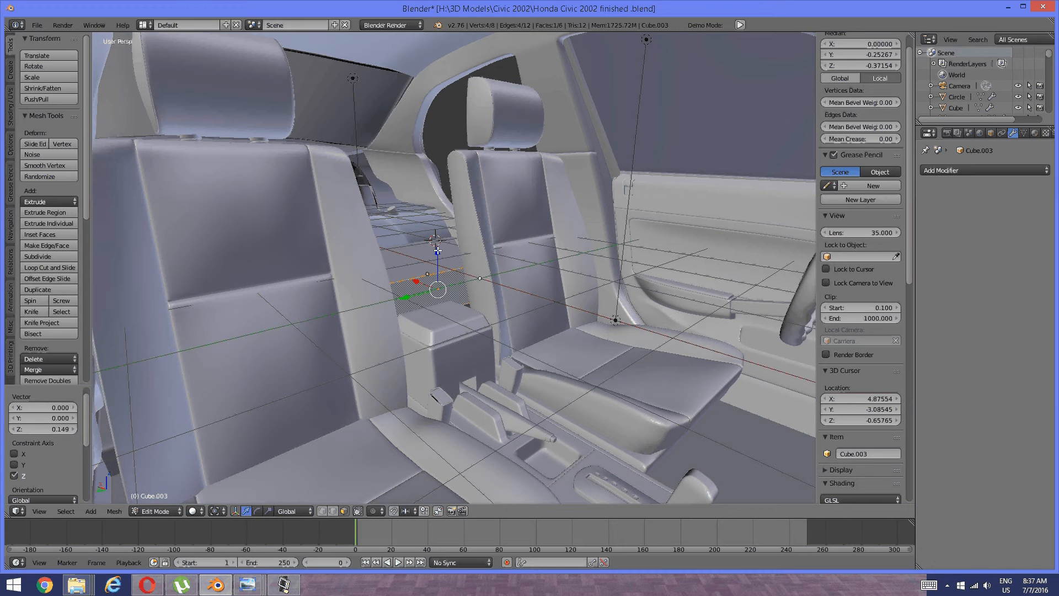
pyautogui.moveTo(437, 251); pyautogui.dragTo(437, 238)
pyautogui.scroll(4, 402, 236)
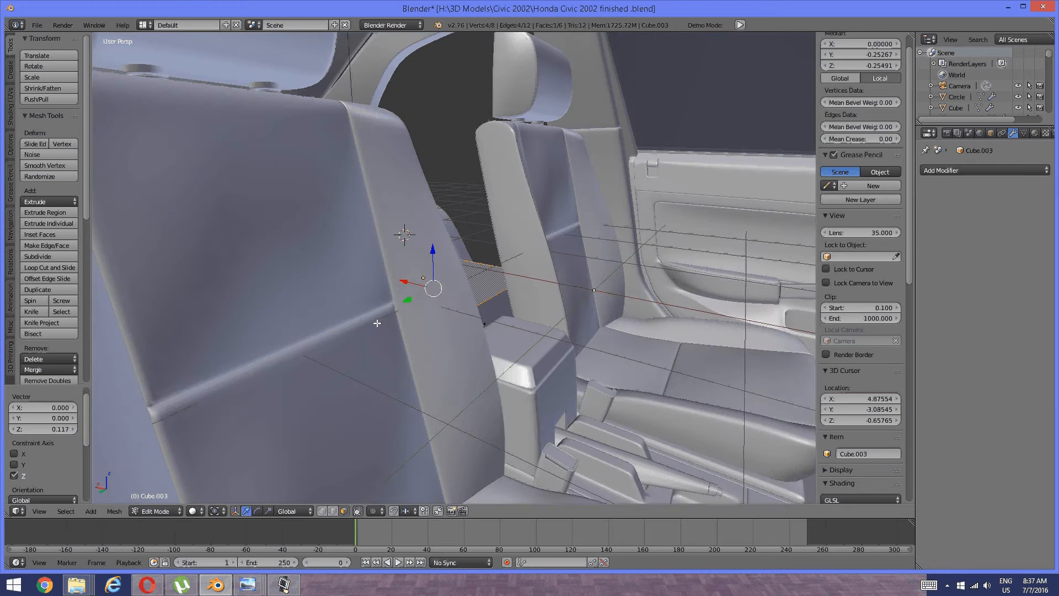
pyautogui.moveTo(378, 352); pyautogui.dragTo(561, 363, button='middle')
pyautogui.scroll(-2, 465, 376)
pyautogui.scroll(-2, 465, 376)
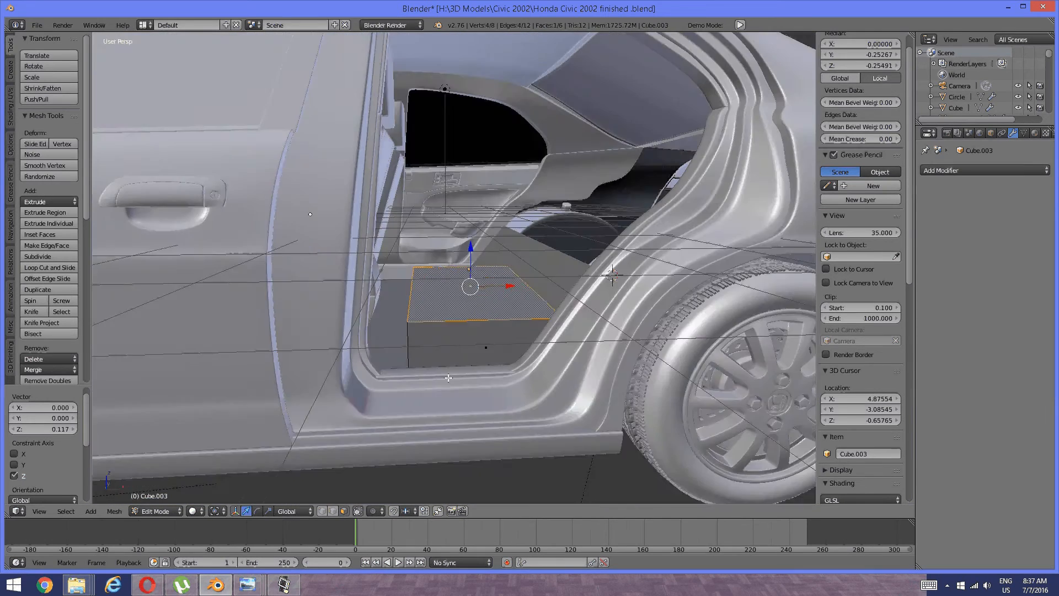
pyautogui.scroll(6, 468, 359)
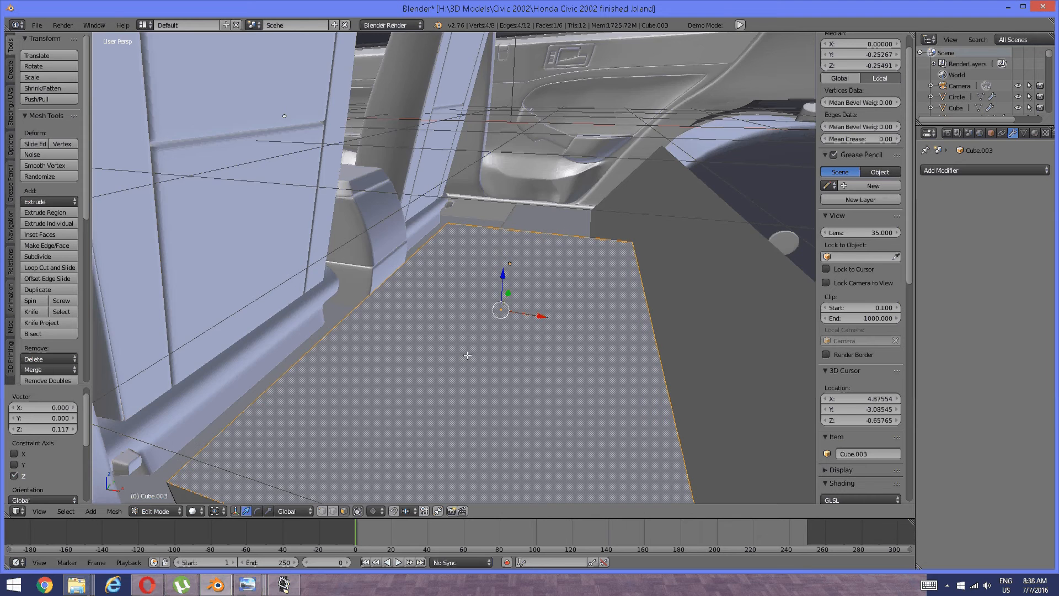
# Move the cushion's rear face about 0.3 units backward along the X axis
pyautogui.moveTo(468, 355); pyautogui.dragTo(508, 331, button='middle')
pyautogui.press('a')
pyautogui.keyDown('shift'); pyautogui.moveTo(375, 357); pyautogui.dragTo(410, 336, button='middle'); pyautogui.keyUp('shift')
pyautogui.rightClick(392, 330)
pyautogui.moveTo(313, 314); pyautogui.dragTo(281, 314)
# Switch to edge selection and move the cushion's lower front edge about 0.29 units backward along X to slope the front face
pyautogui.moveTo(504, 286); pyautogui.dragTo(443, 339, button='middle')
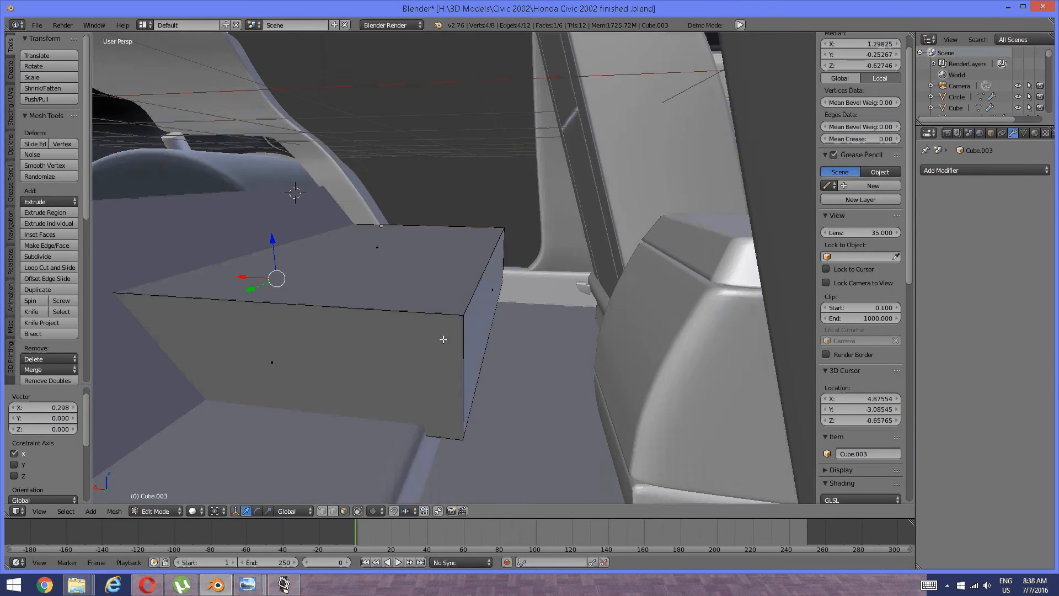
pyautogui.hotkey('ctrl', 'Tab')
pyautogui.click(444, 342)
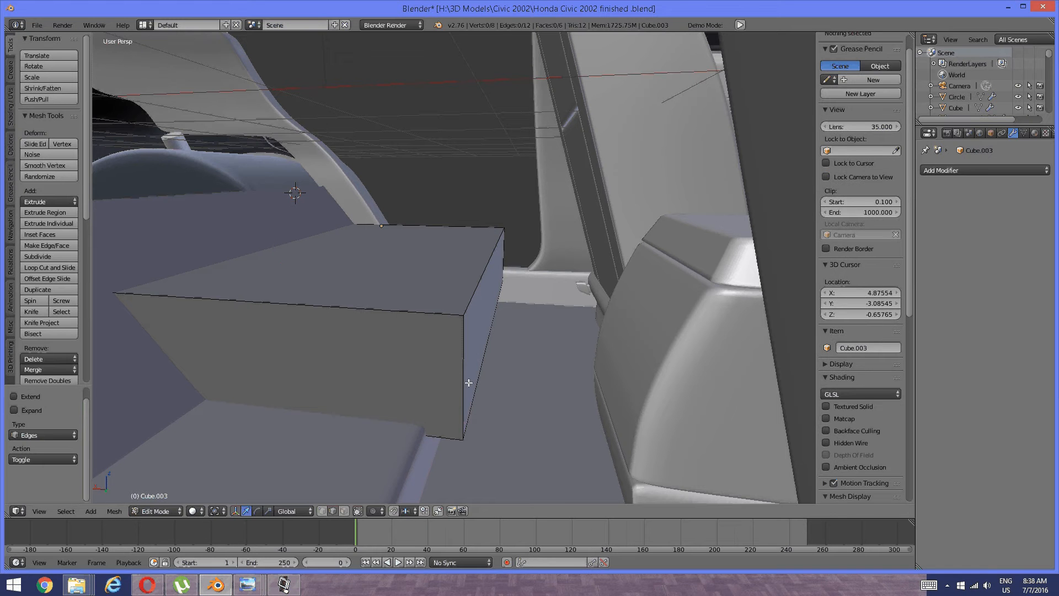
pyautogui.rightClick(482, 393)
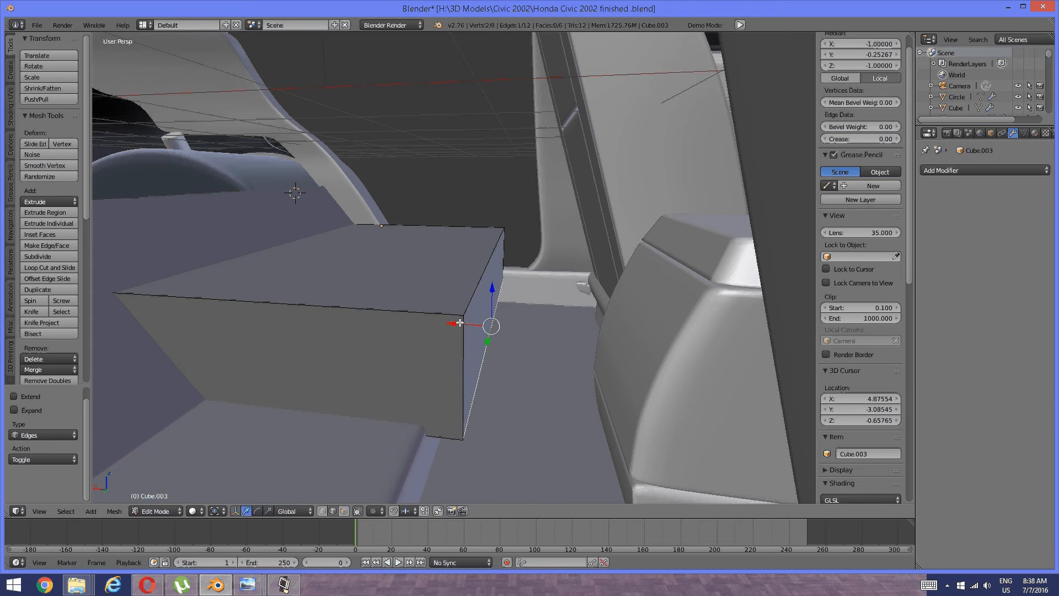
pyautogui.press('g')
pyautogui.click(436, 327)
pyautogui.moveTo(436, 327); pyautogui.dragTo(509, 355, button='middle')
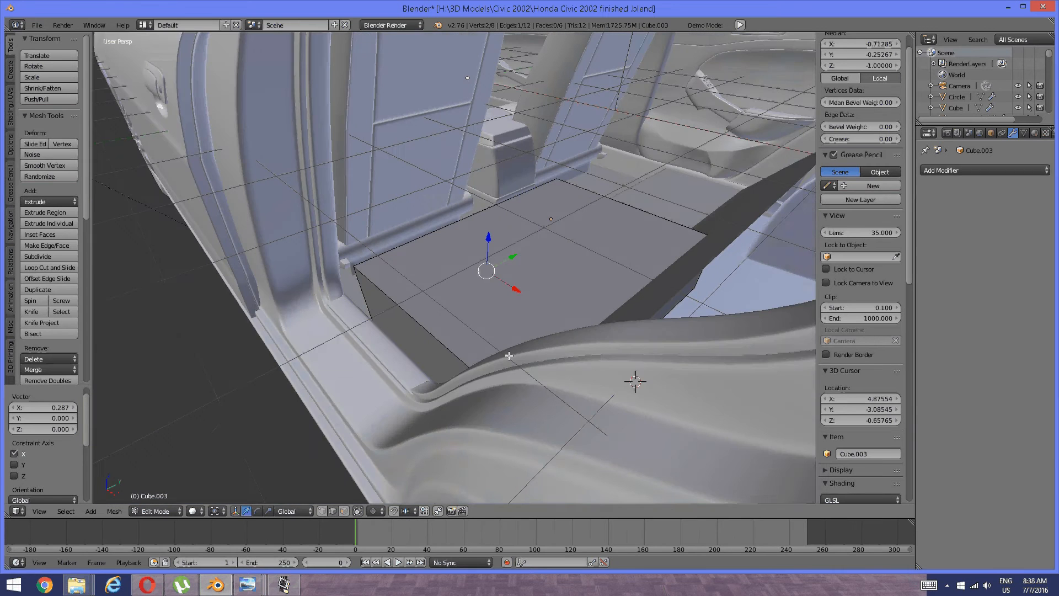
# Check the cushion's side in the reference photo and move its top outer edge about 0.03 units along negative Y toward the door
pyautogui.moveTo(248, 585)
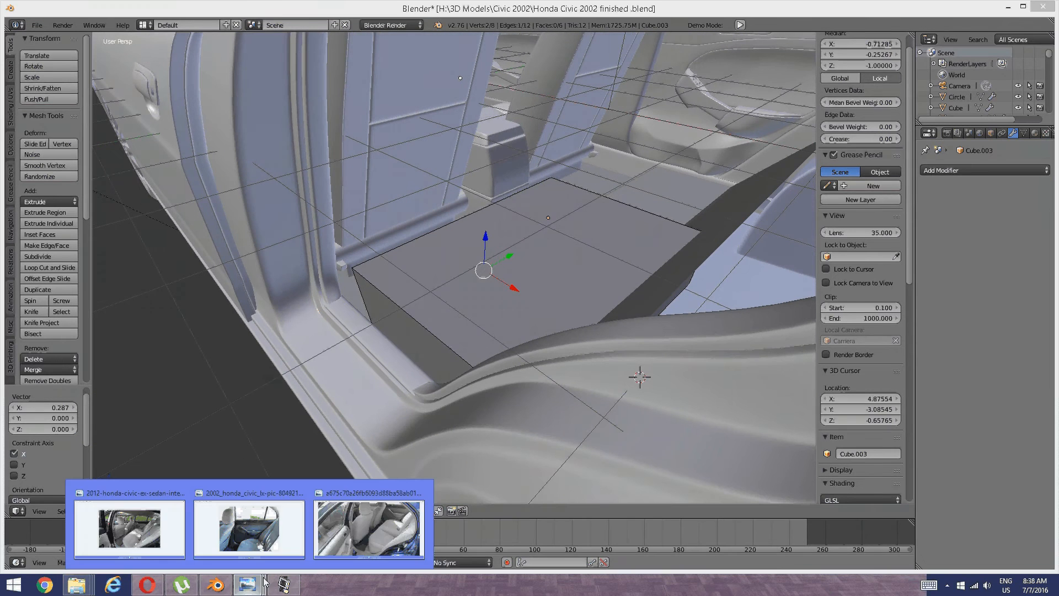
pyautogui.click(354, 544)
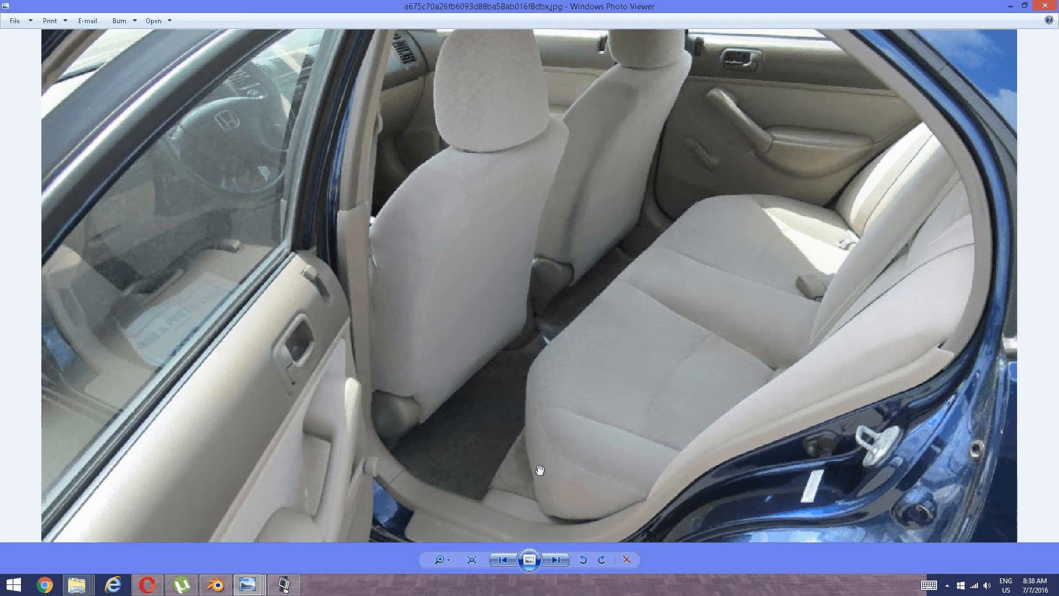
pyautogui.click(216, 585)
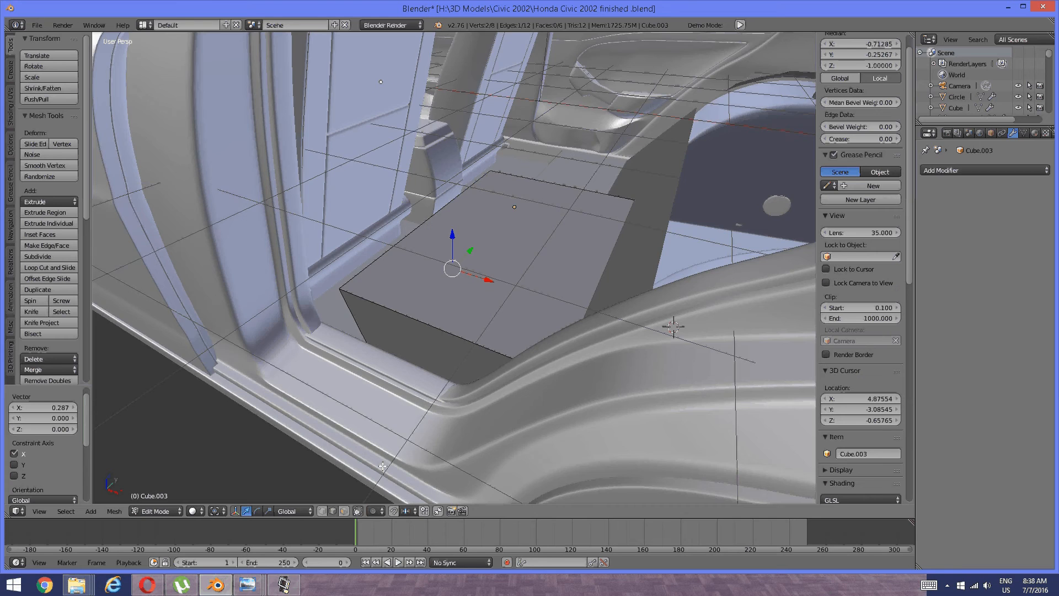
pyautogui.moveTo(401, 382); pyautogui.dragTo(422, 360, button='middle')
pyautogui.press('a')
pyautogui.rightClick(422, 360)
pyautogui.press('g')
pyautogui.press('y')
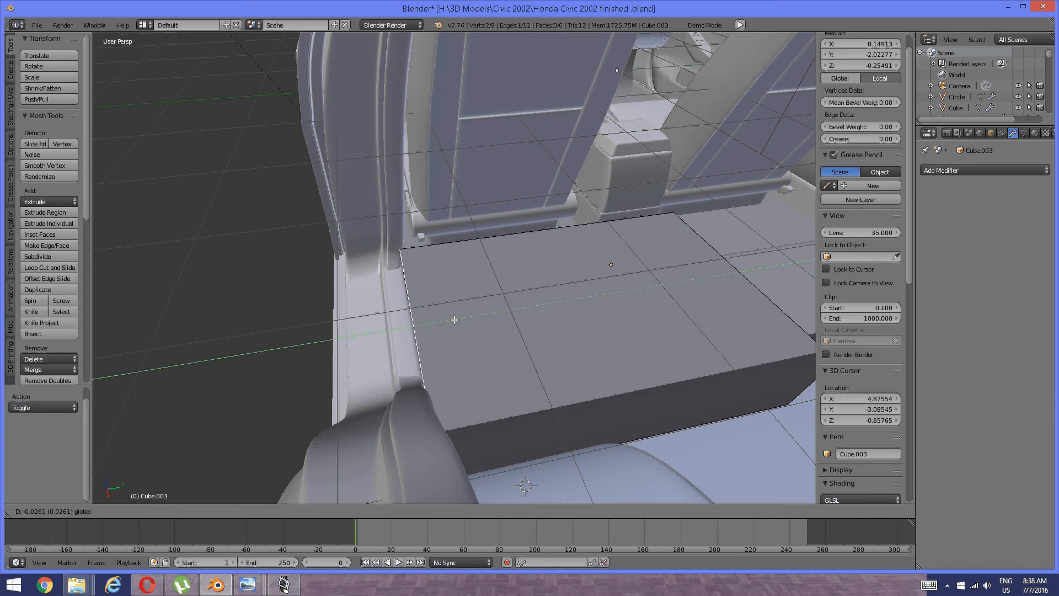
pyautogui.click(452, 320)
# Move the cushion's lower rear edge about 0.14 units forward along negative X
pyautogui.moveTo(485, 347); pyautogui.dragTo(404, 331, button='middle')
pyautogui.press('a')
pyautogui.rightClick(414, 331)
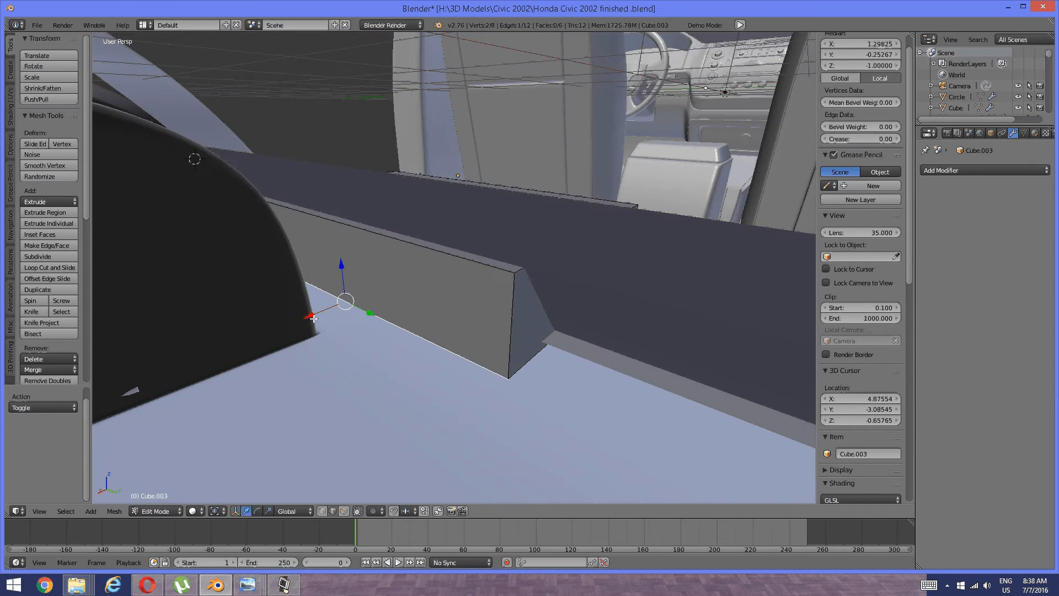
pyautogui.click(308, 323)
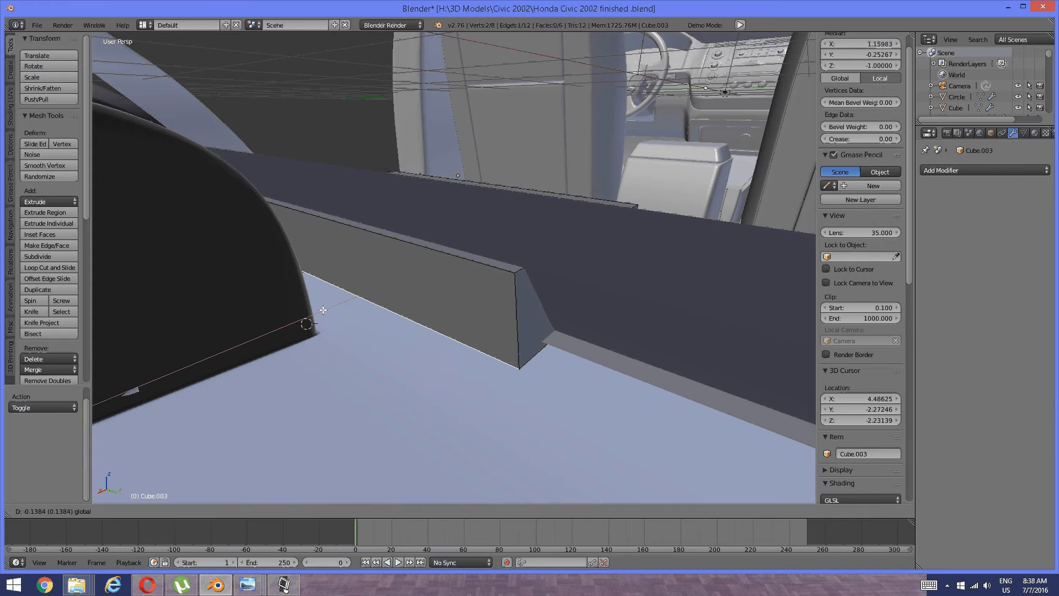
pyautogui.press('g')
pyautogui.press('x')
pyautogui.click(327, 308)
pyautogui.moveTo(326, 309); pyautogui.dragTo(446, 394, button='middle')
pyautogui.press('a')
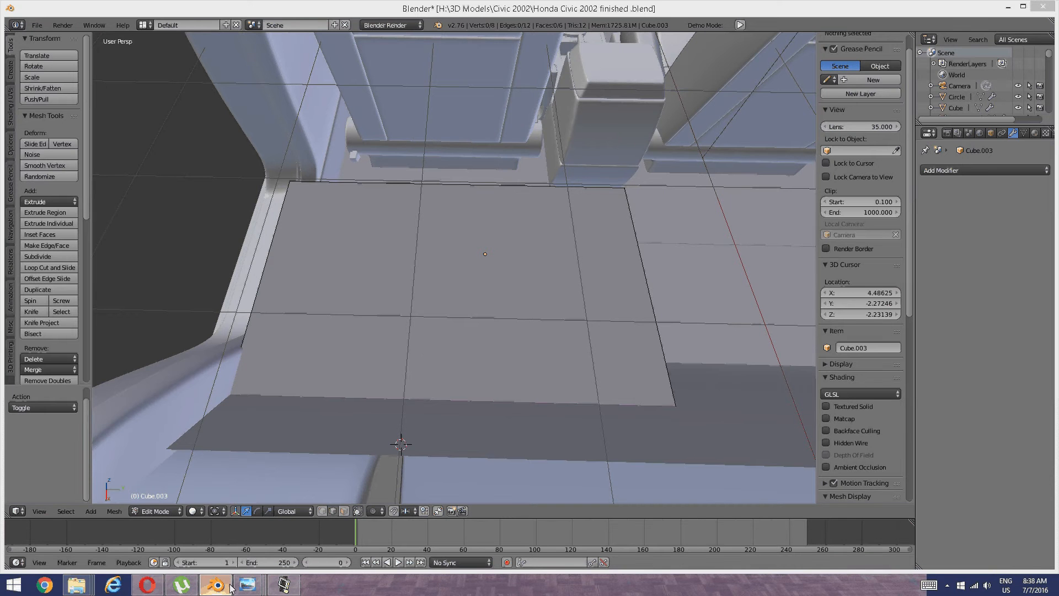
# Add two evenly spaced loop cuts running front to back across the cushion, without sliding them
pyautogui.moveTo(340, 432); pyautogui.dragTo(499, 251, button='middle')
pyautogui.hotkey('ctrl', 'r')
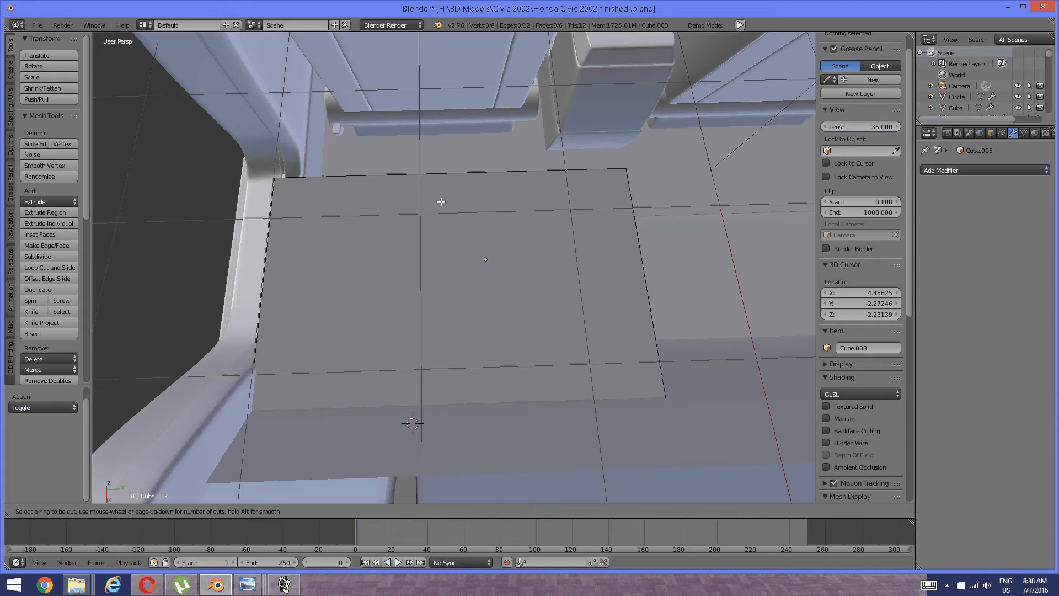
pyautogui.scroll(1, 440, 190)
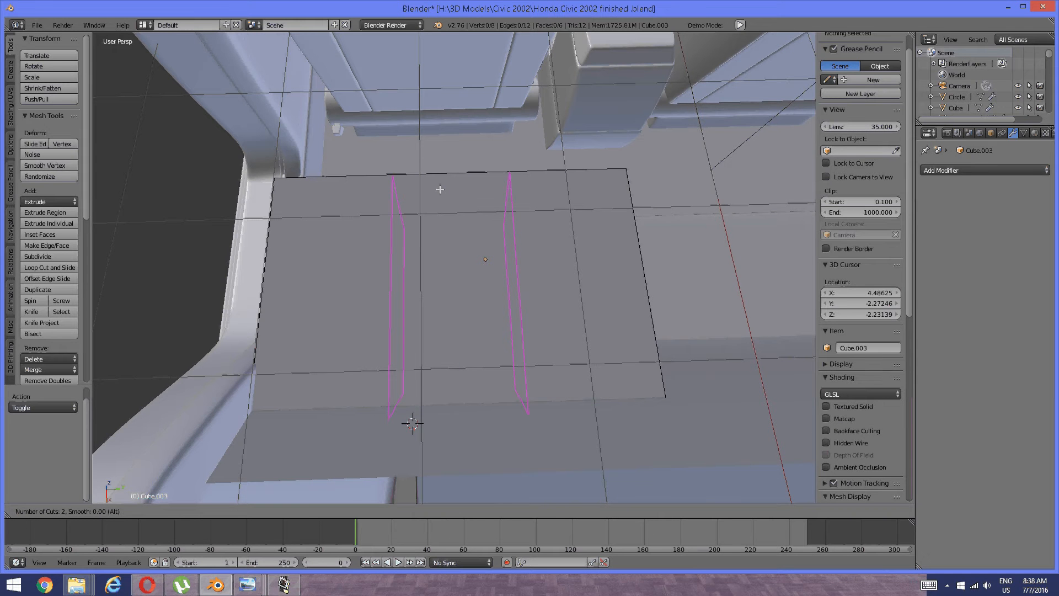
pyautogui.click(440, 190)
pyautogui.rightClick(431, 265)
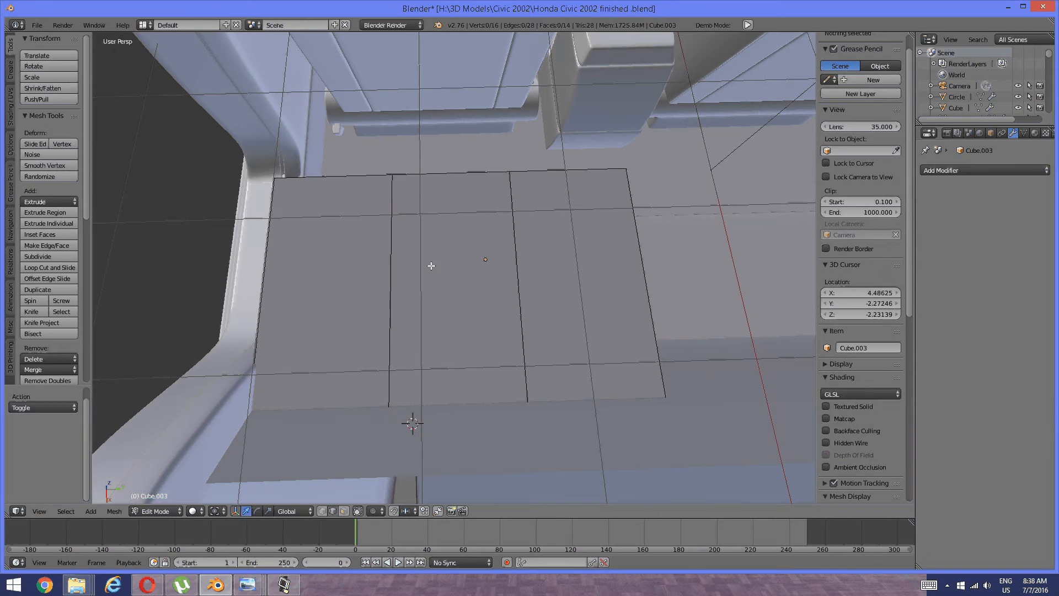
pyautogui.moveTo(430, 265); pyautogui.dragTo(412, 253, button='middle')
# Switch to face selection and delete the cushion's inner side face at the middle of the car
pyautogui.press('Tab')
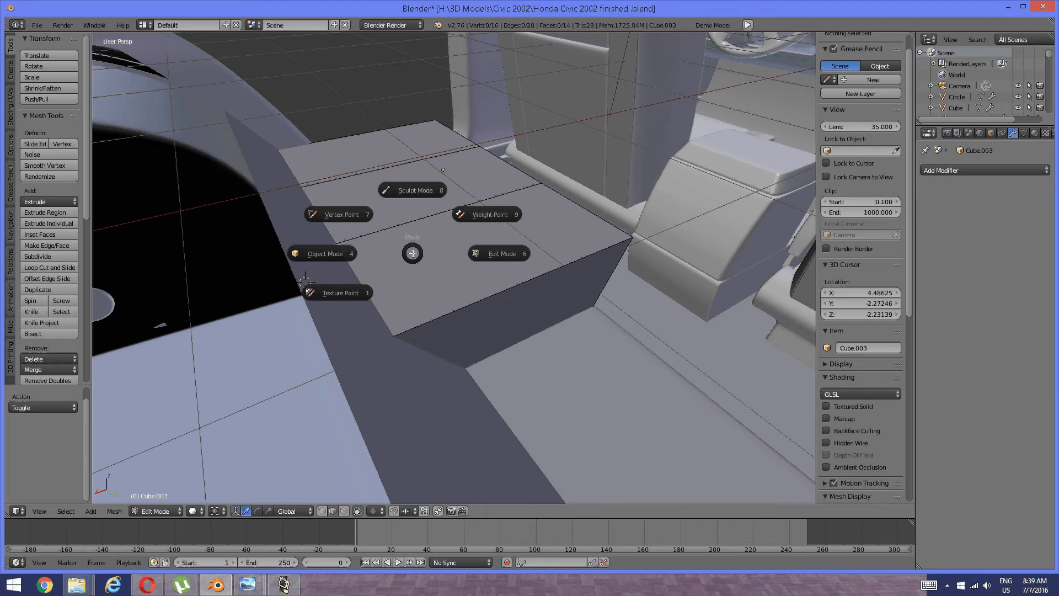
pyautogui.click(521, 255)
pyautogui.hotkey('ctrl', 'Tab')
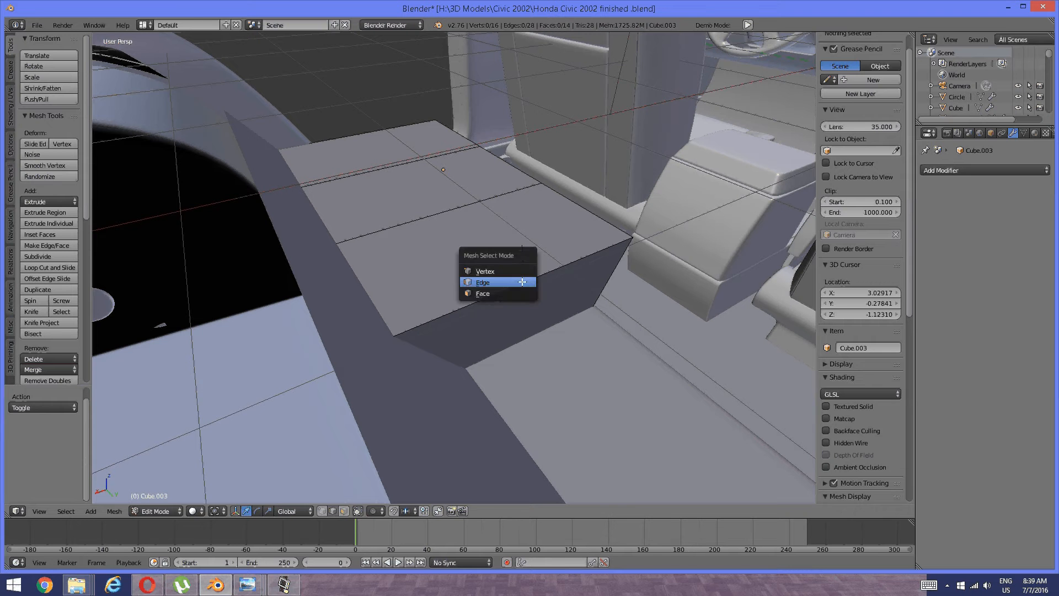
pyautogui.click(483, 293)
pyautogui.rightClick(520, 315)
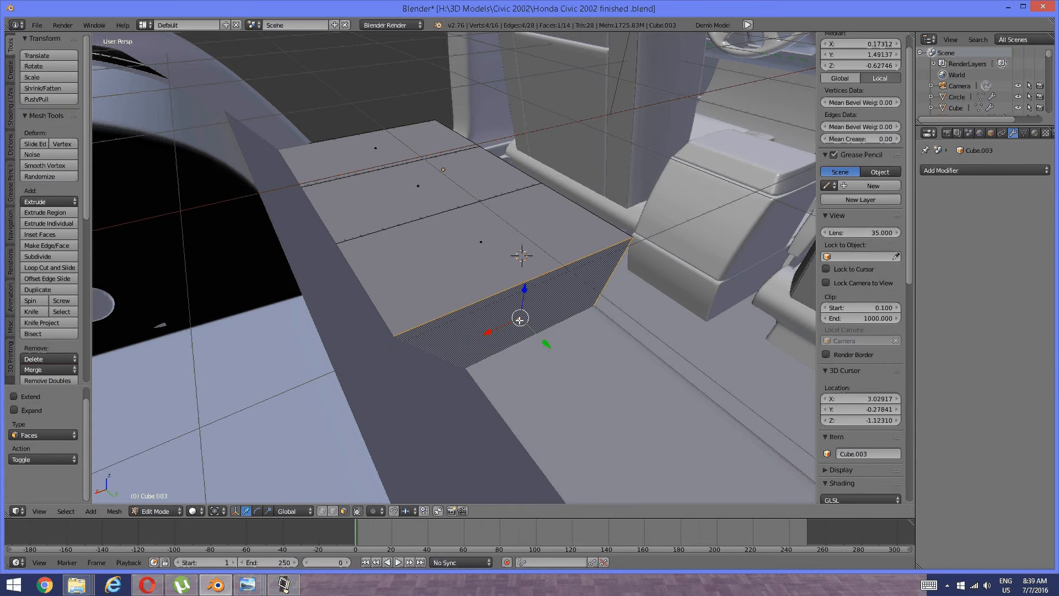
pyautogui.press('x')
pyautogui.click(520, 320)
# Check the rear seat in the reference photo and edge-slide the outer loop toward the door by a factor of about 0.59
pyautogui.moveTo(420, 305); pyautogui.dragTo(406, 447, button='middle')
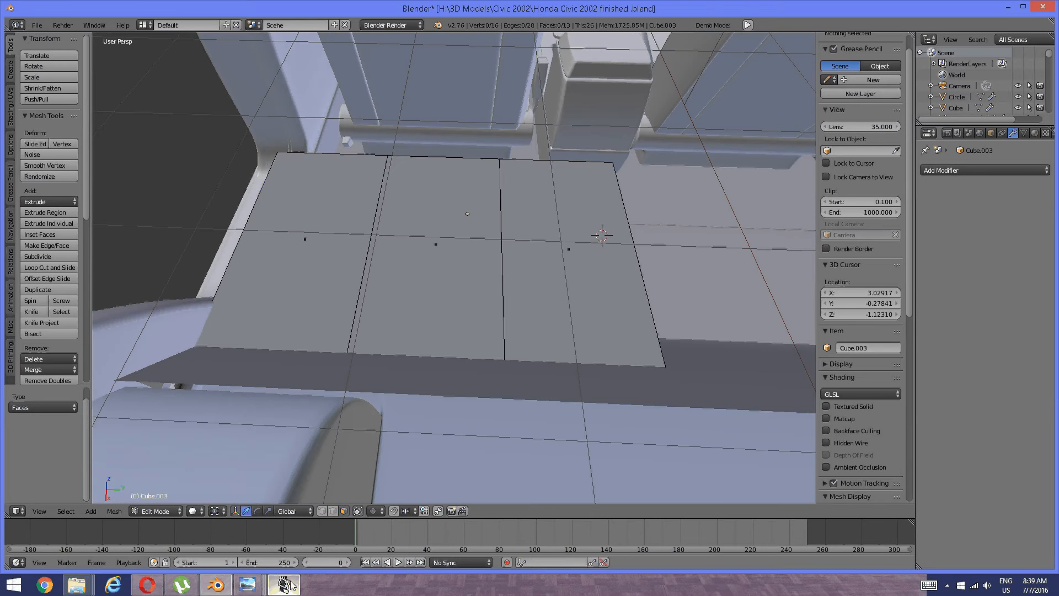
pyautogui.moveTo(270, 573)
pyautogui.click(369, 529)
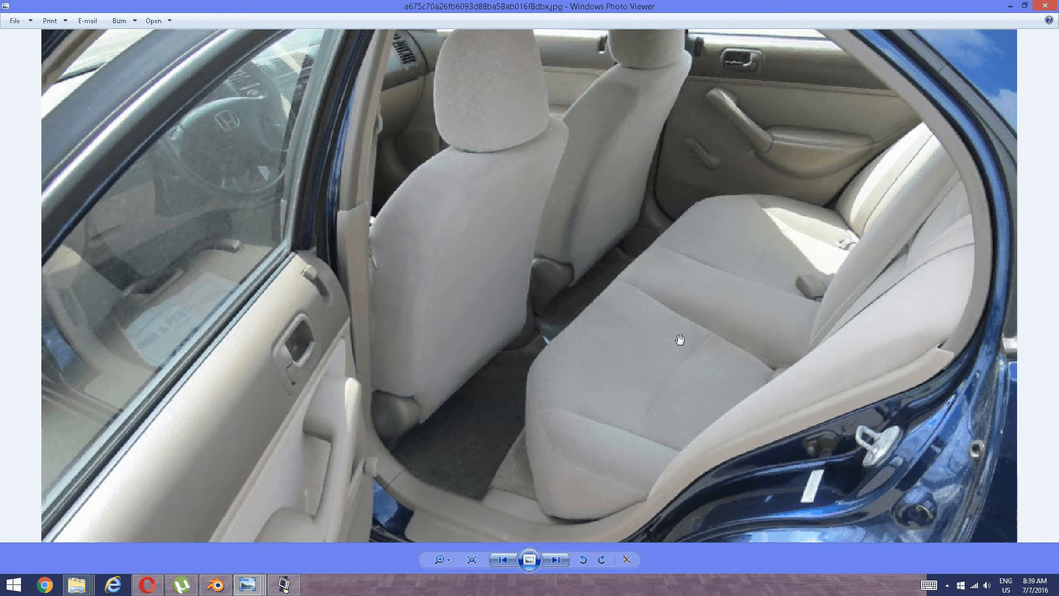
pyautogui.click(215, 584)
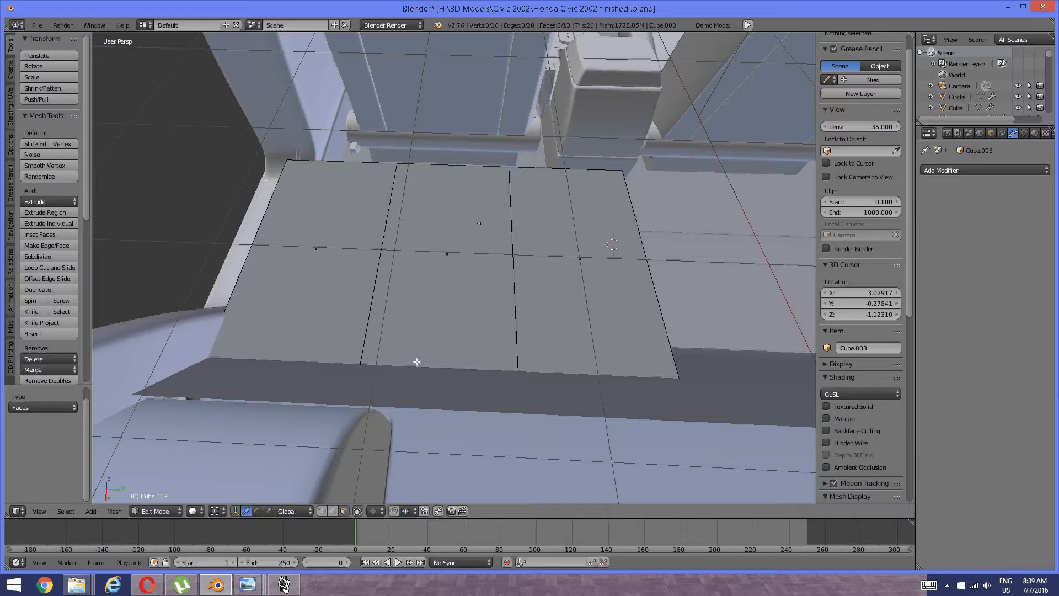
pyautogui.moveTo(416, 362); pyautogui.dragTo(417, 329, button='middle')
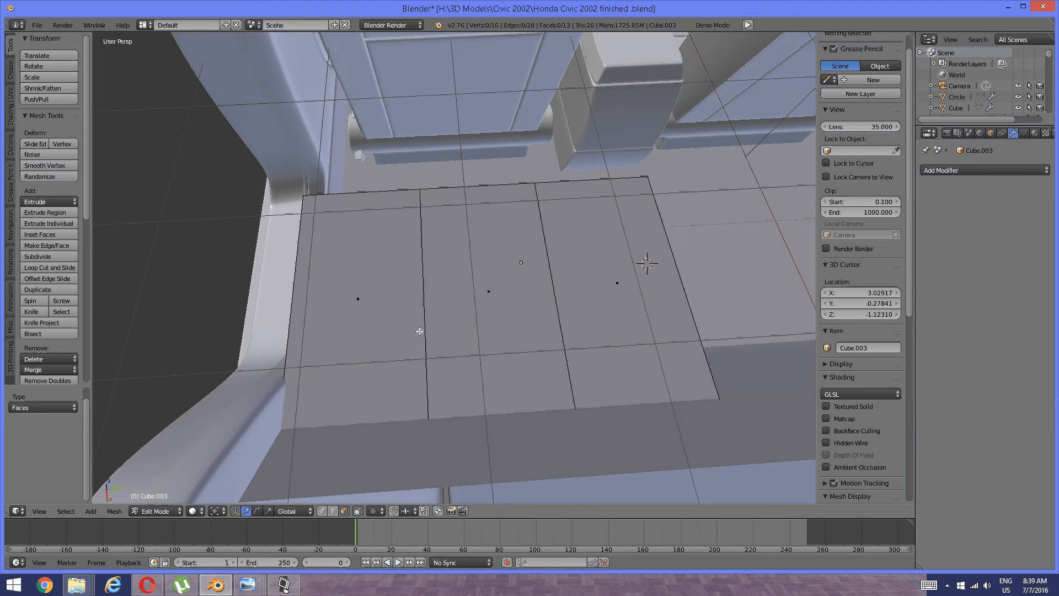
pyautogui.hotkey('ctrl', 'Tab')
pyautogui.click(433, 323)
pyautogui.keyDown('alt'); pyautogui.rightClick(433, 324); pyautogui.keyUp('alt')
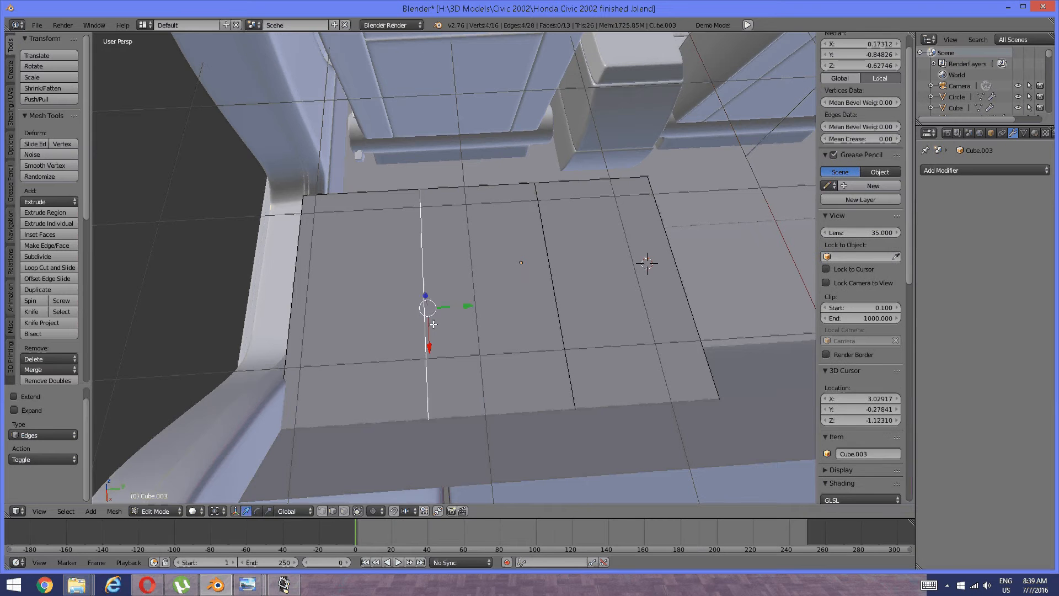
pyautogui.hotkey('ctrl', 'e')
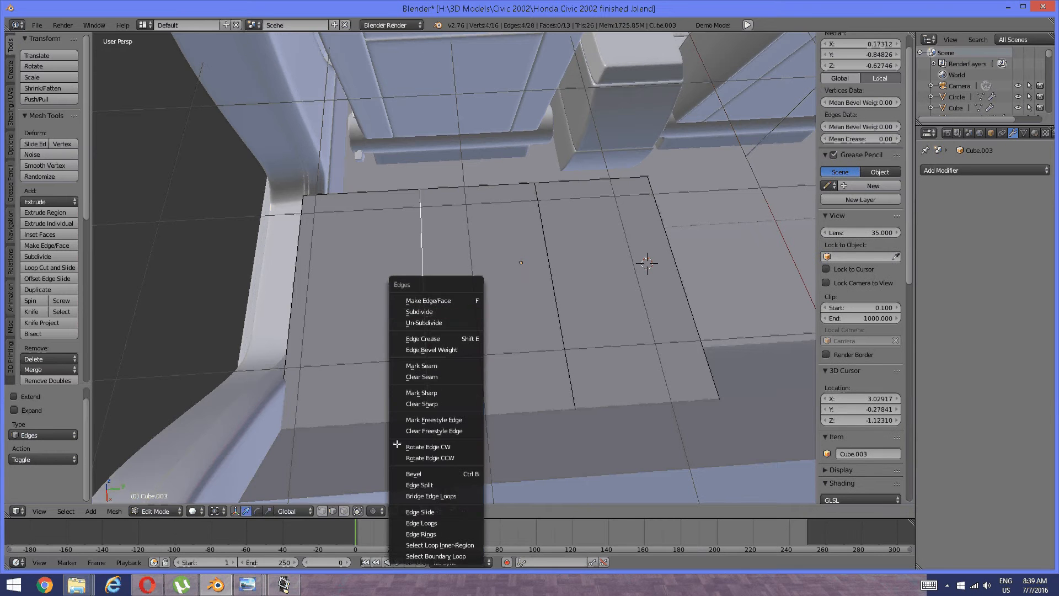
pyautogui.click(430, 512)
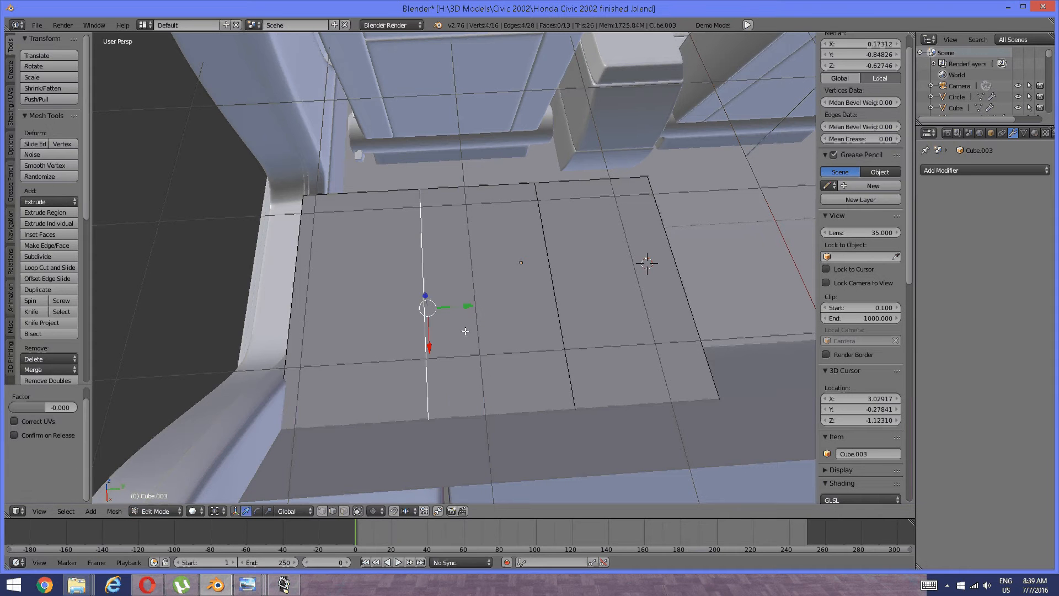
pyautogui.hotkey('ctrl', 'e')
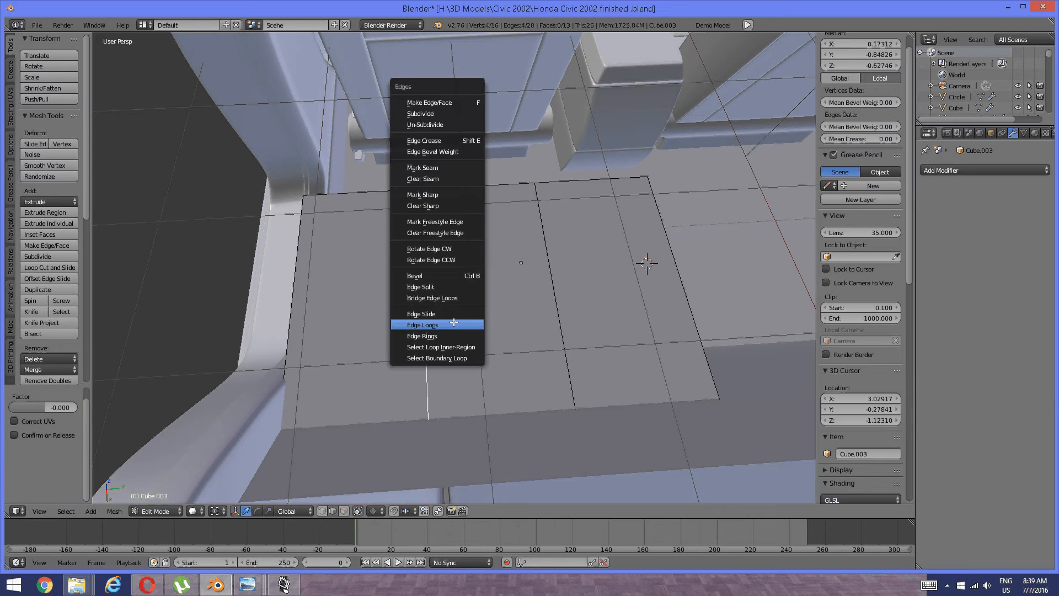
pyautogui.click(466, 312)
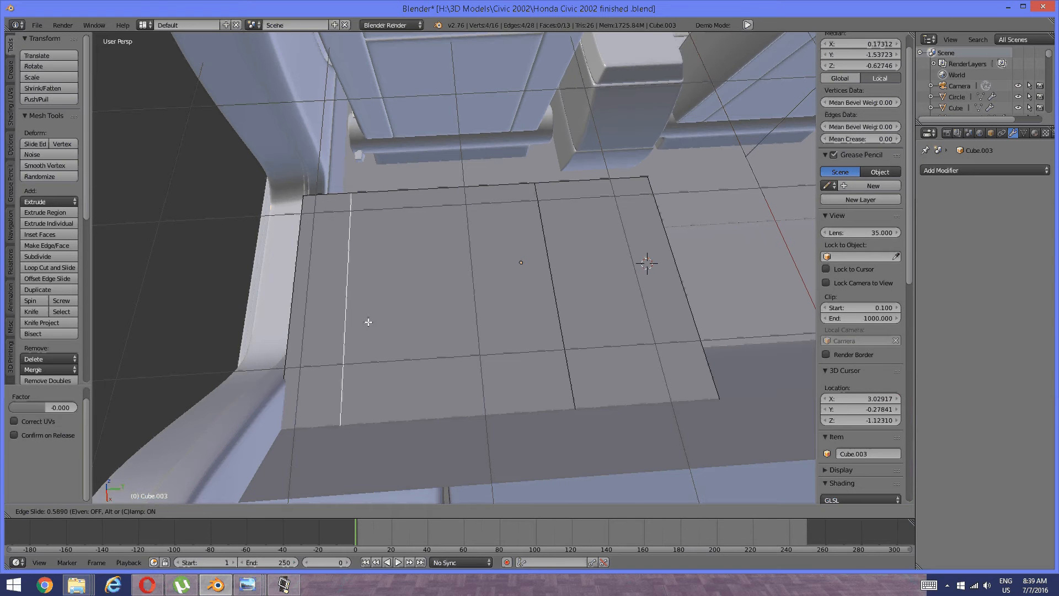
pyautogui.click(371, 322)
pyautogui.press('a')
pyautogui.moveTo(403, 321); pyautogui.dragTo(449, 303, button='middle')
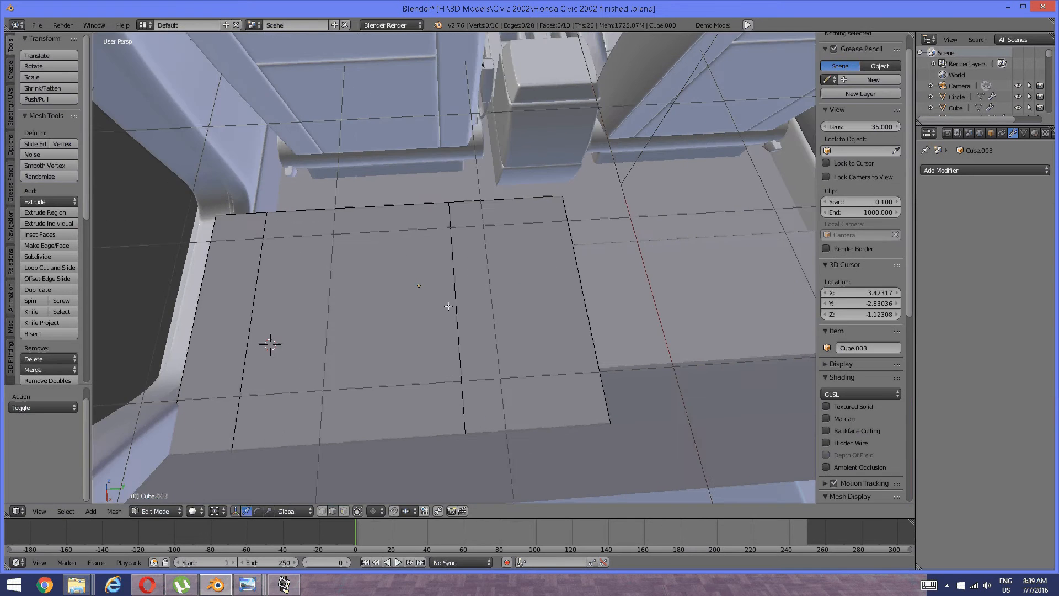
# Edge-slide the inner loop toward the middle of the car, to about Y 0.65
pyautogui.keyDown('alt'); pyautogui.rightClick(451, 309); pyautogui.keyUp('alt')
pyautogui.hotkey('ctrl', 'e')
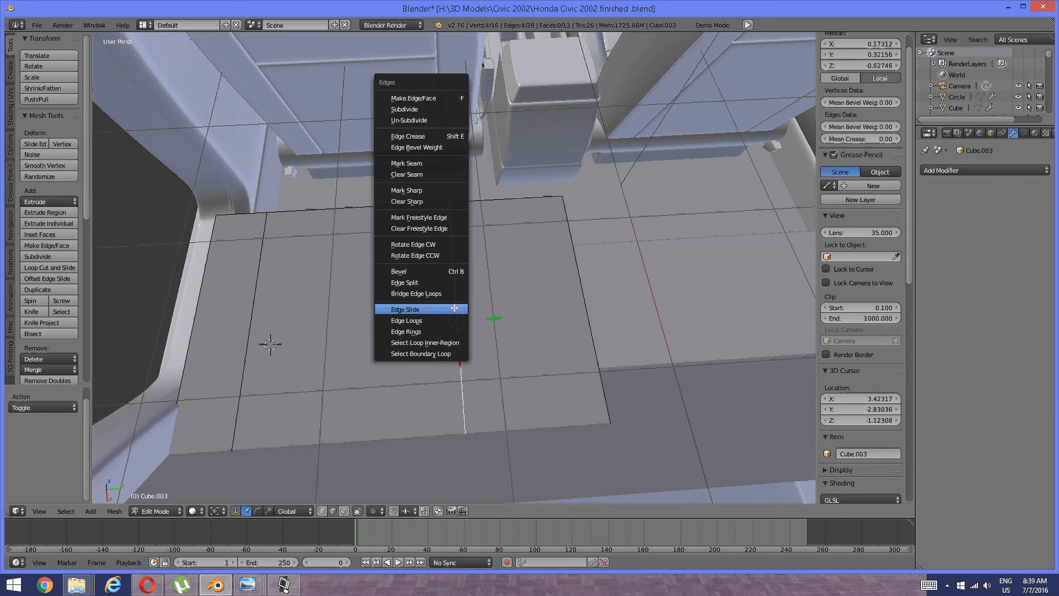
pyautogui.click(451, 308)
pyautogui.click(492, 304)
pyautogui.press('a')
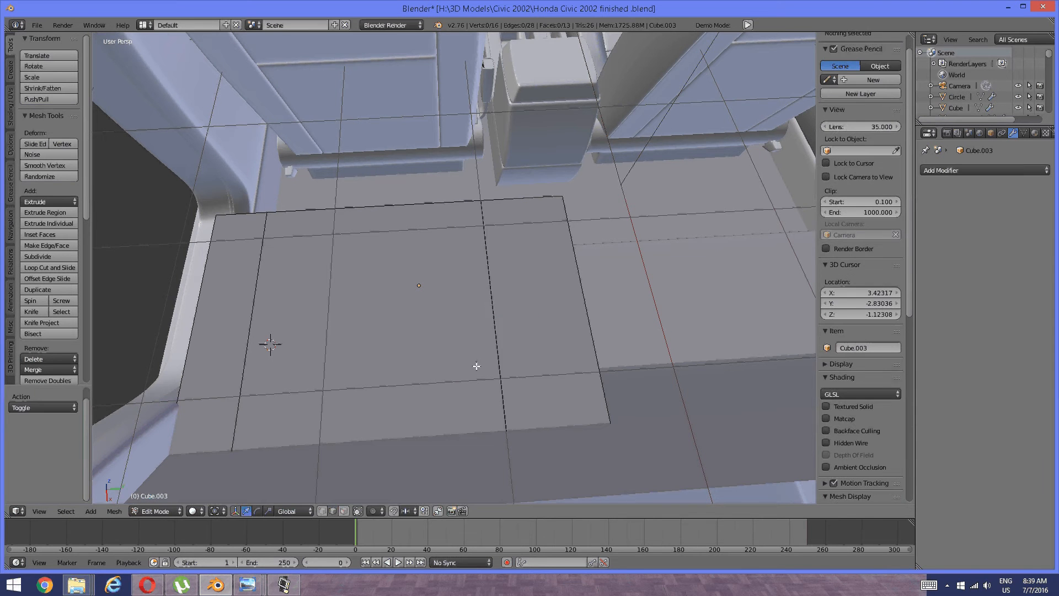
# Edge-slide only the inner loop's edge on the cushion's front face toward the middle of the car, with a factor of about -0.32
pyautogui.moveTo(475, 366); pyautogui.dragTo(386, 312, button='middle')
pyautogui.rightClick(508, 326)
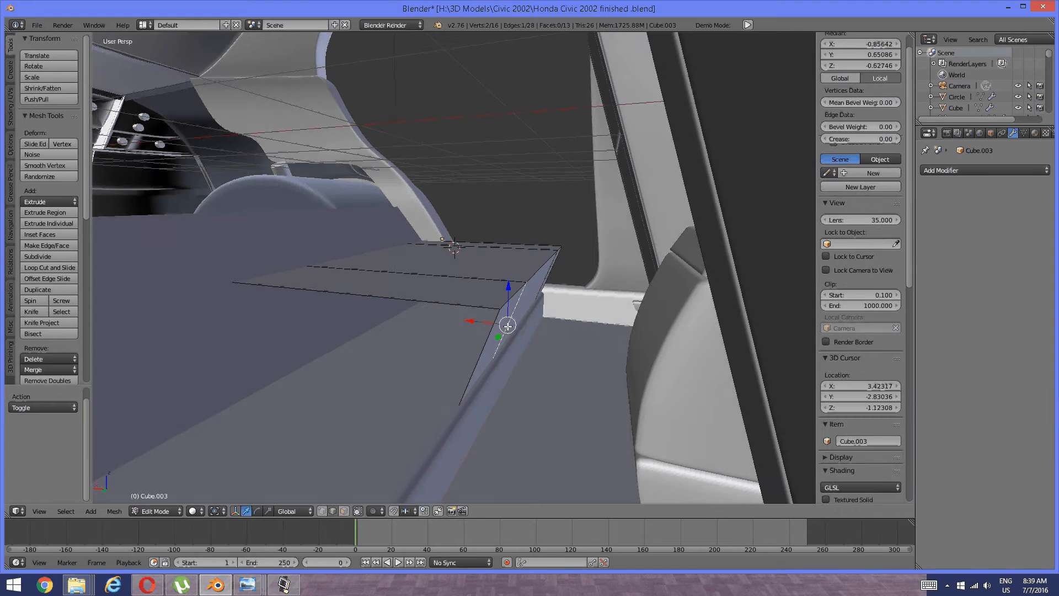
pyautogui.moveTo(434, 353); pyautogui.dragTo(516, 425, button='middle')
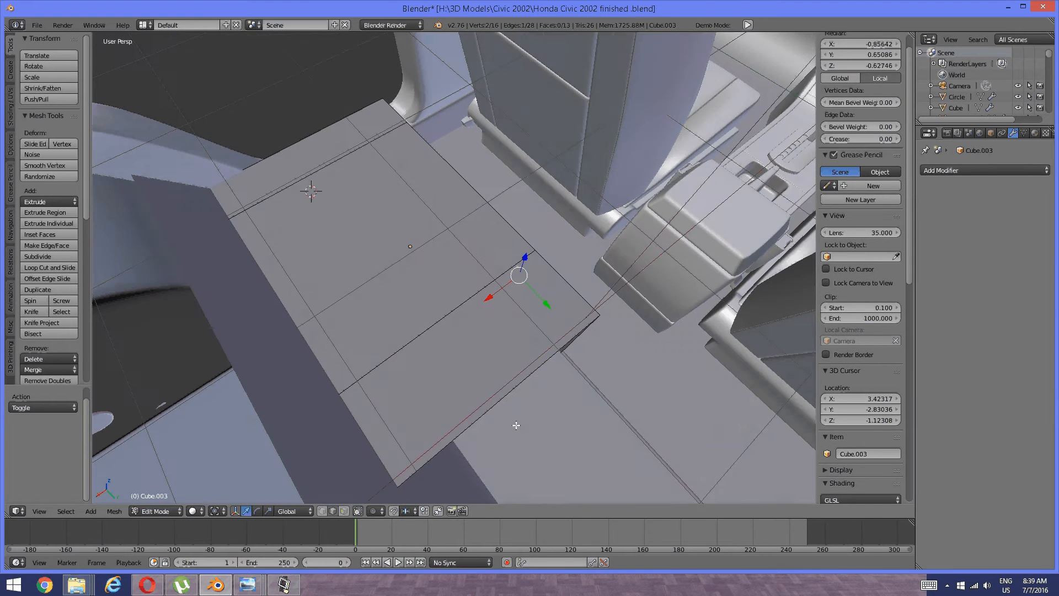
pyautogui.hotkey('ctrl', 'e')
pyautogui.click(509, 406)
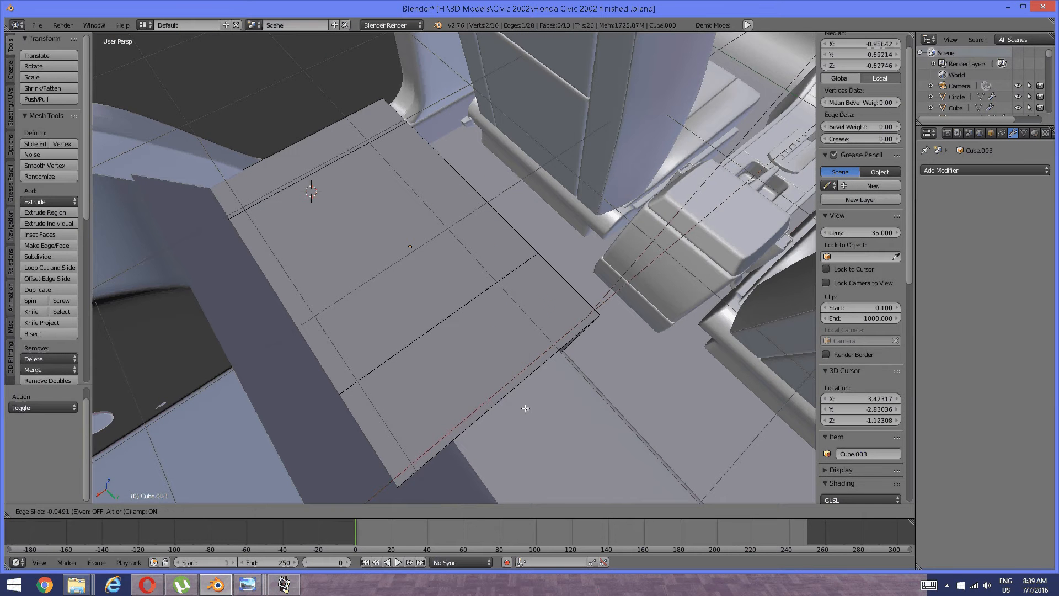
pyautogui.click(545, 424)
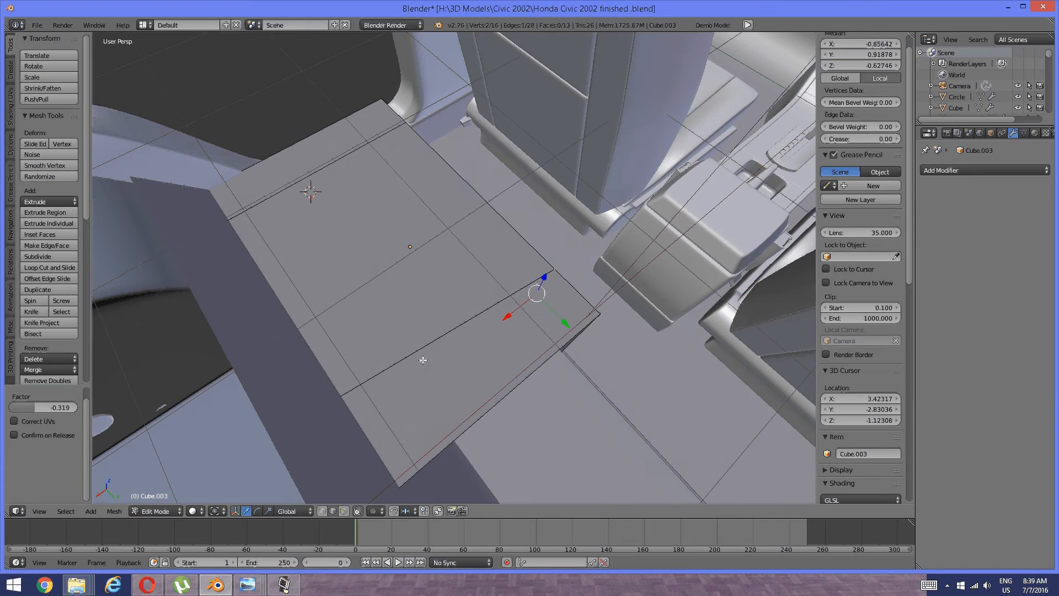
pyautogui.press('a')
pyautogui.moveTo(423, 360); pyautogui.dragTo(402, 369, button='middle')
# Check the seat corner in the reference photo and move the cushion's outer front corner edge backward along X to about -0.52
pyautogui.click(253, 583)
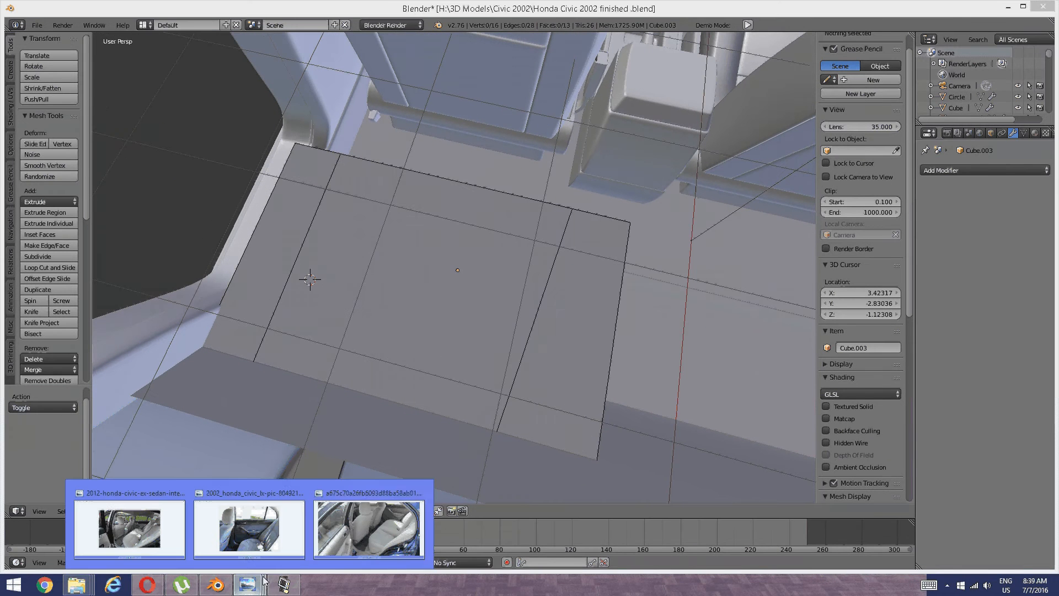
pyautogui.click(364, 529)
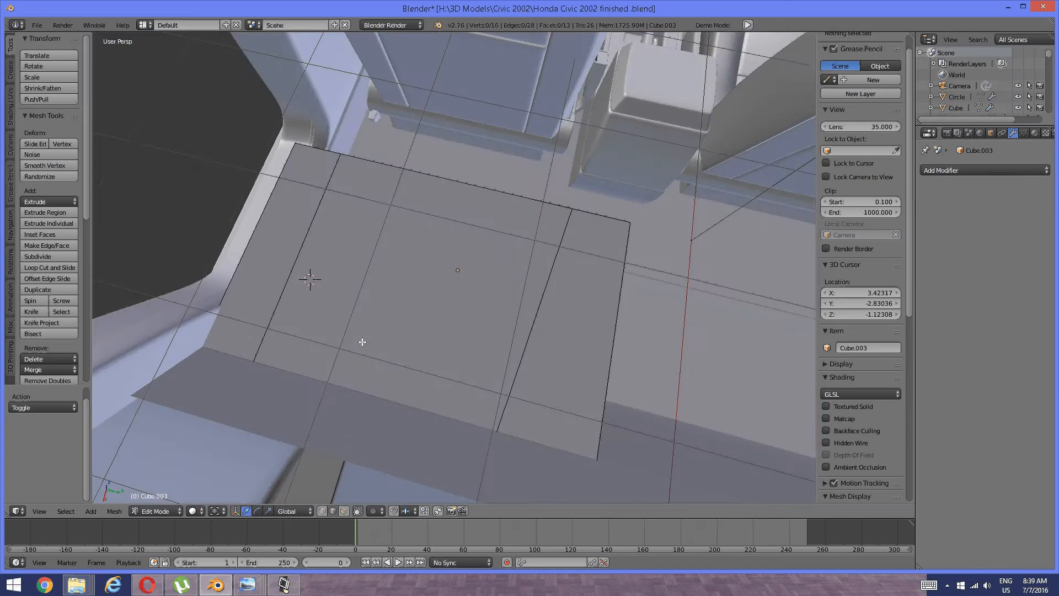
pyautogui.moveTo(309, 279); pyautogui.dragTo(444, 358, button='middle')
pyautogui.rightClick(464, 355)
pyautogui.moveTo(473, 382); pyautogui.dragTo(537, 378)
pyautogui.moveTo(551, 331); pyautogui.dragTo(402, 348, button='middle')
pyautogui.press('a')
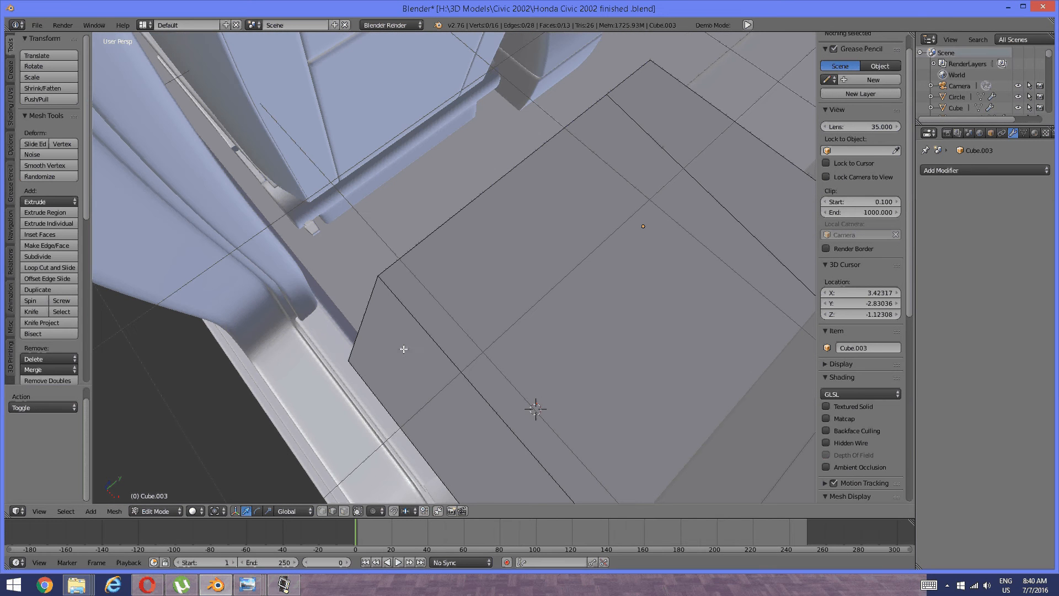
# Add one centred loop cut running front to back through the cushion's outer strip beside the door
pyautogui.hotkey('ctrl', 'r')
pyautogui.click(368, 317)
pyautogui.rightClick(368, 317)
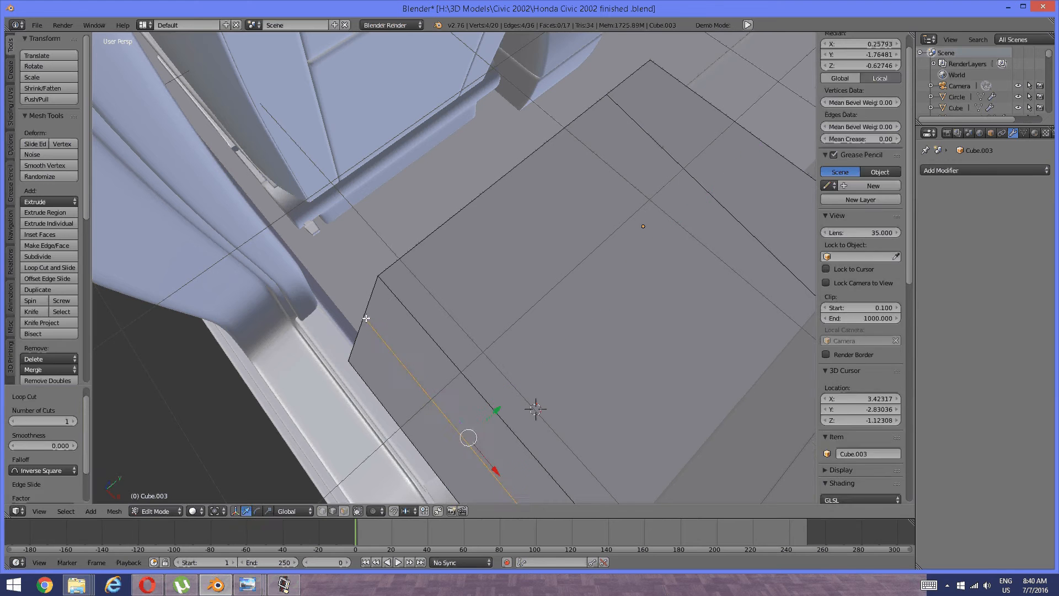
pyautogui.press('a')
# Move the cushion's outer front corner edge slightly farther backward along the X axis
pyautogui.moveTo(356, 358); pyautogui.dragTo(483, 352, button='middle')
pyautogui.rightClick(449, 332)
pyautogui.rightClick(483, 365)
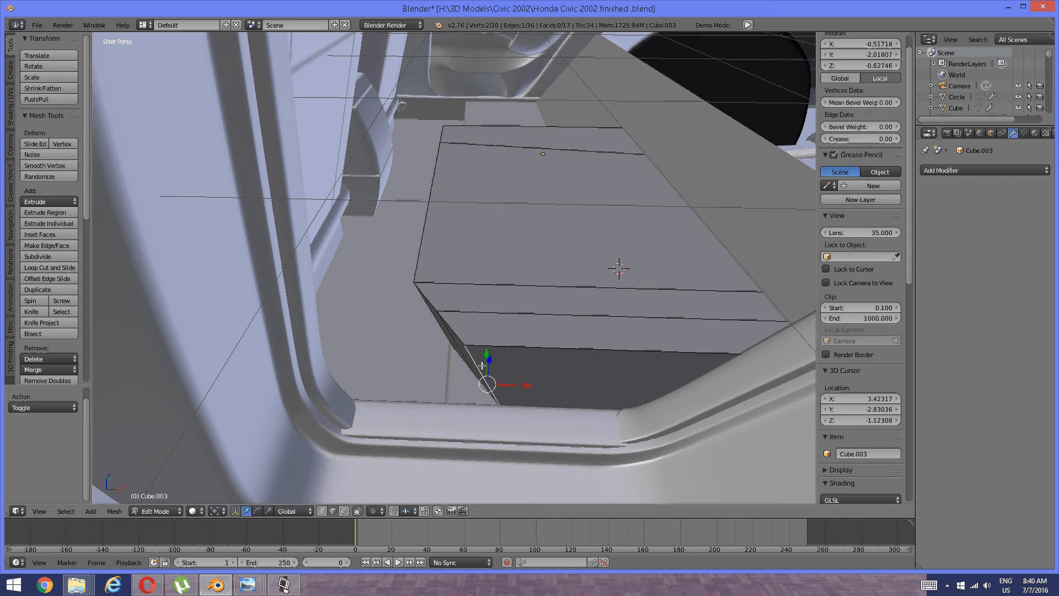
pyautogui.moveTo(511, 387); pyautogui.dragTo(543, 375)
pyautogui.moveTo(543, 375); pyautogui.dragTo(465, 370, button='middle')
# Move the middle edge of the chamfered front corner about 0.06 units along negative Y toward the door to round it
pyautogui.rightClick(459, 345)
pyautogui.moveTo(481, 318); pyautogui.dragTo(484, 330)
pyautogui.moveTo(484, 329); pyautogui.dragTo(435, 340, button='middle')
pyautogui.press('a')
# Move the innermost edge of the rounded front corner slightly along positive Y, away from the door
pyautogui.rightClick(435, 340)
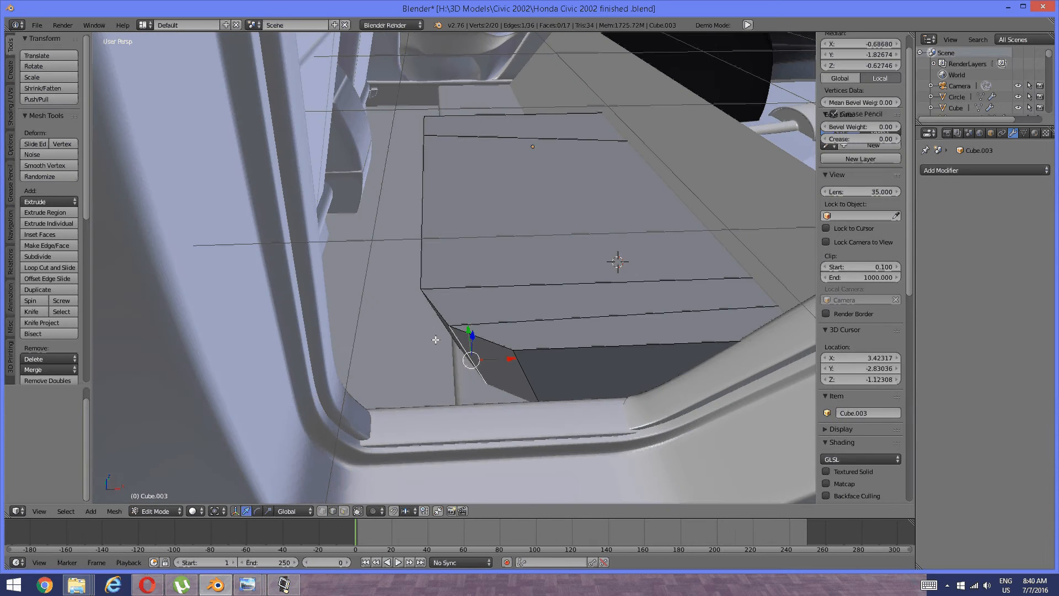
pyautogui.rightClick(434, 311)
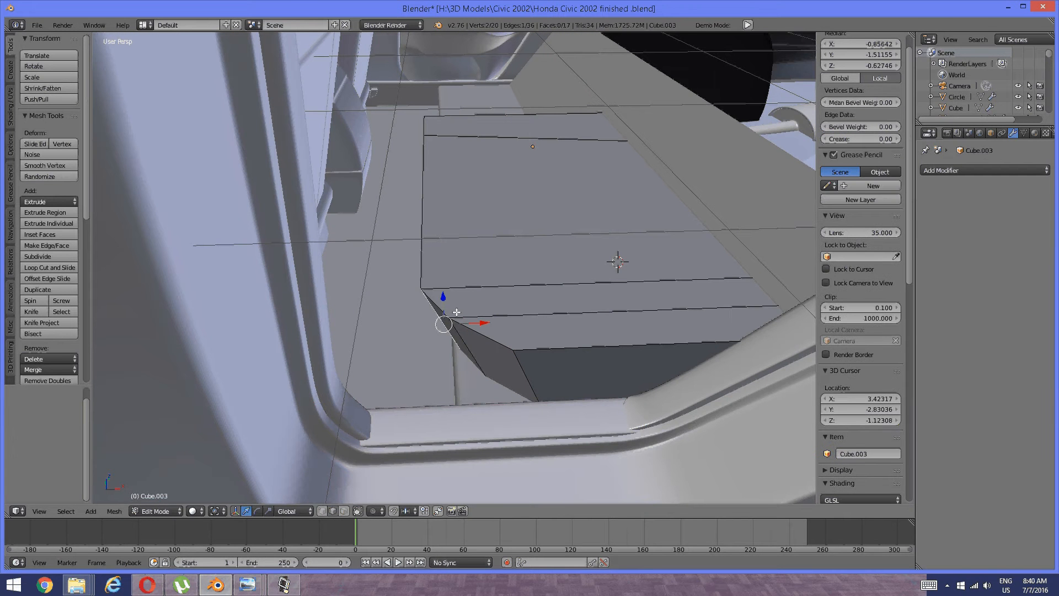
pyautogui.moveTo(434, 310); pyautogui.dragTo(388, 310, button='middle')
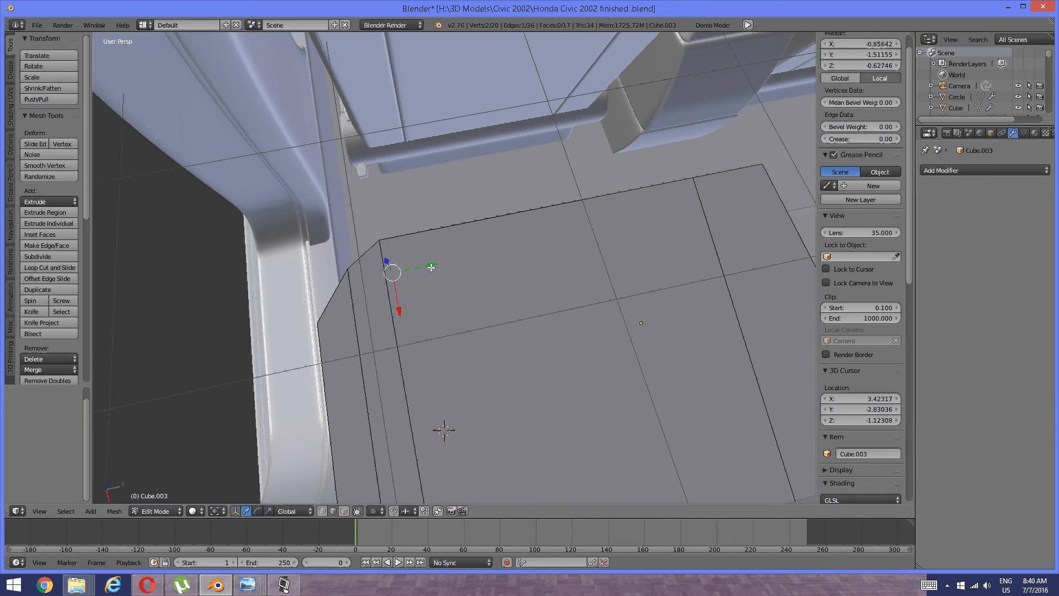
pyautogui.moveTo(432, 268); pyautogui.dragTo(445, 264)
# Add a side-to-side loop cut through the middle of the cushion, sliding it slightly toward the front
pyautogui.moveTo(445, 265); pyautogui.dragTo(454, 351, button='middle')
pyautogui.press('a')
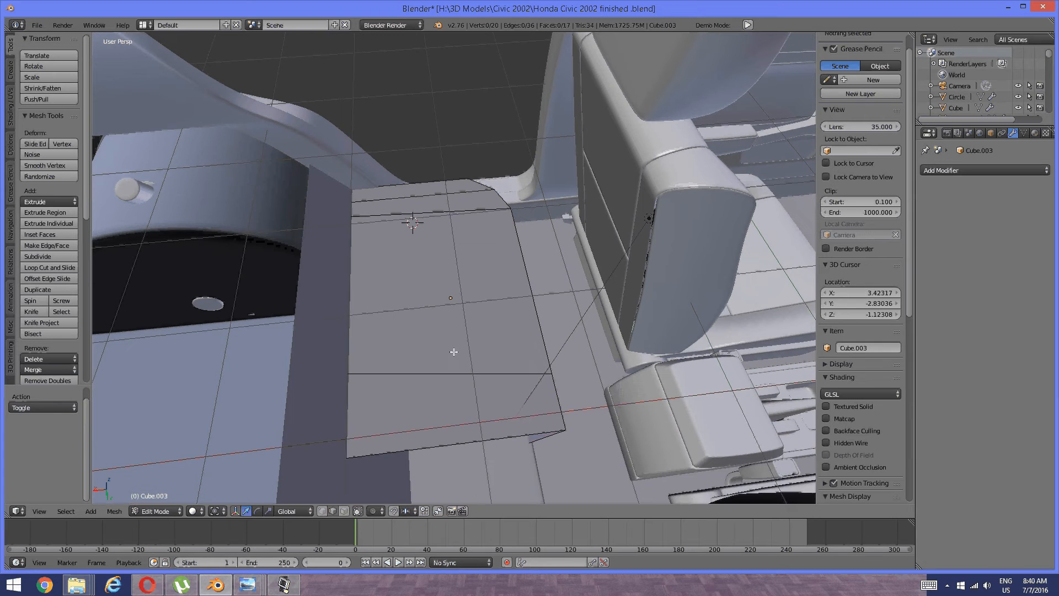
pyautogui.hotkey('ctrl', 'r')
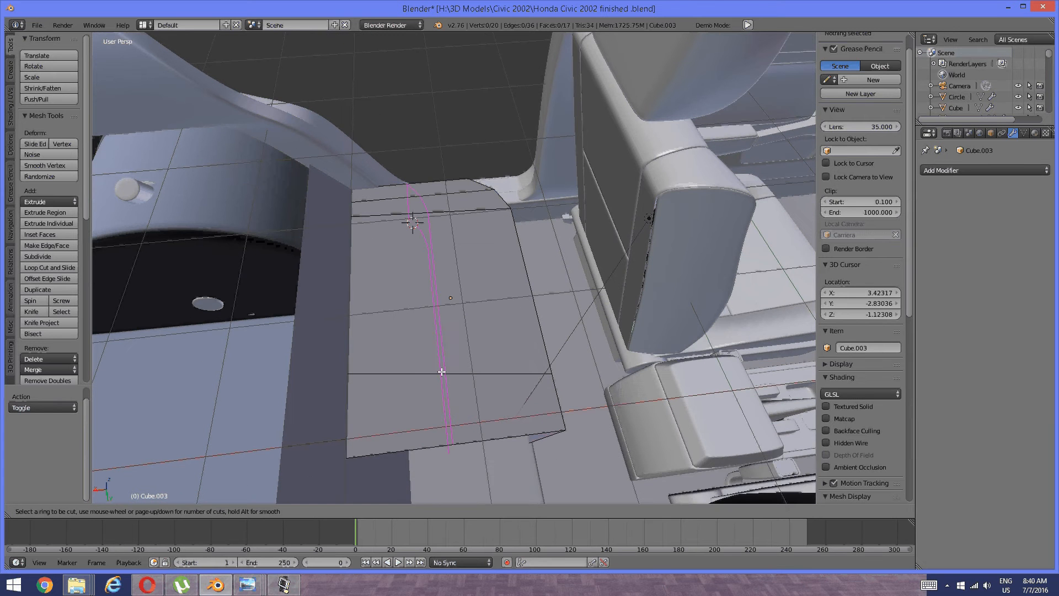
pyautogui.click(441, 372)
pyautogui.click(448, 370)
pyautogui.click(447, 370)
pyautogui.press('a')
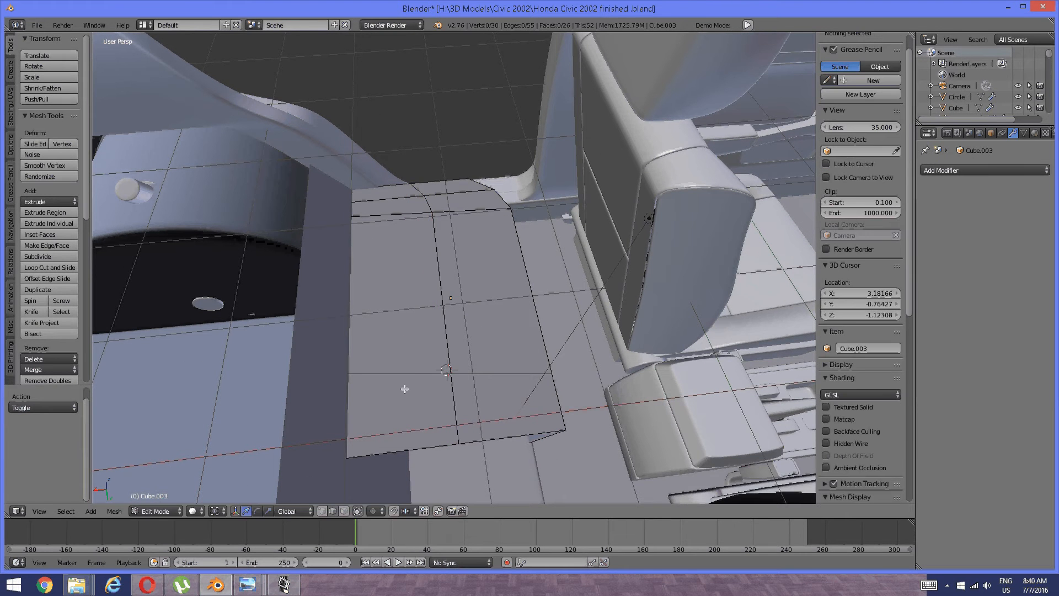
# Move the rear vertical edge of the inner door-side cut 0.239 units along positive Y, away from the door
pyautogui.moveTo(404, 390); pyautogui.dragTo(339, 407, button='middle')
pyautogui.rightClick(315, 382)
pyautogui.moveTo(381, 414); pyautogui.dragTo(405, 413)
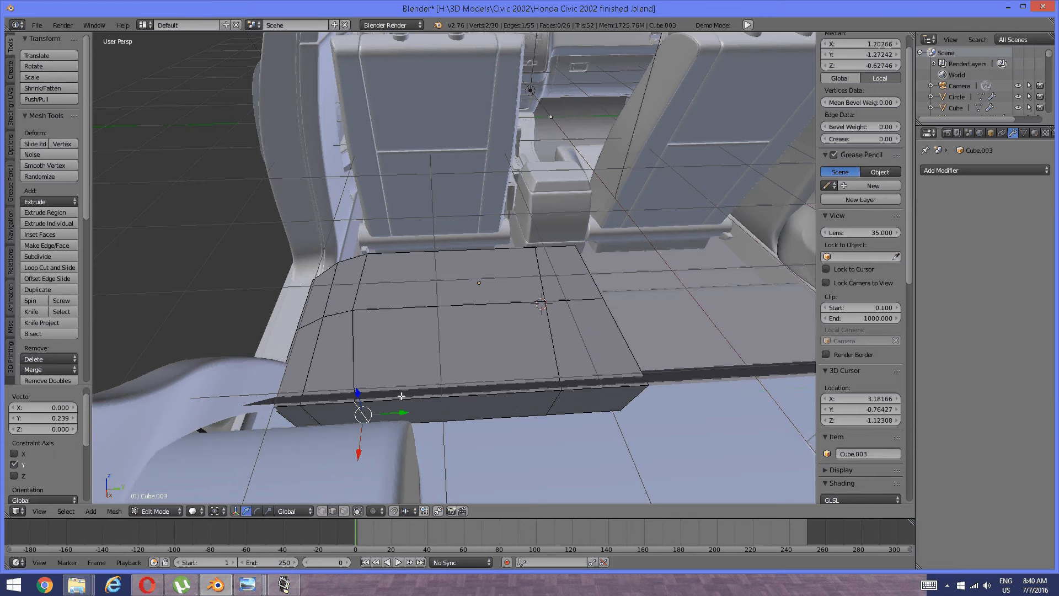
# Isolate the cushion in local view and move the middle top and bottom vertices of the inner door-side cut slightly along positive Y
pyautogui.moveTo(401, 396); pyautogui.dragTo(355, 348, button='middle')
pyautogui.press('KP_Divide')
pyautogui.press('a')
pyautogui.hotkey('ctrl', 'Tab')
pyautogui.click(305, 259)
pyautogui.rightClick(333, 279)
pyautogui.keyDown('shift'); pyautogui.rightClick(341, 237); pyautogui.keyUp('shift')
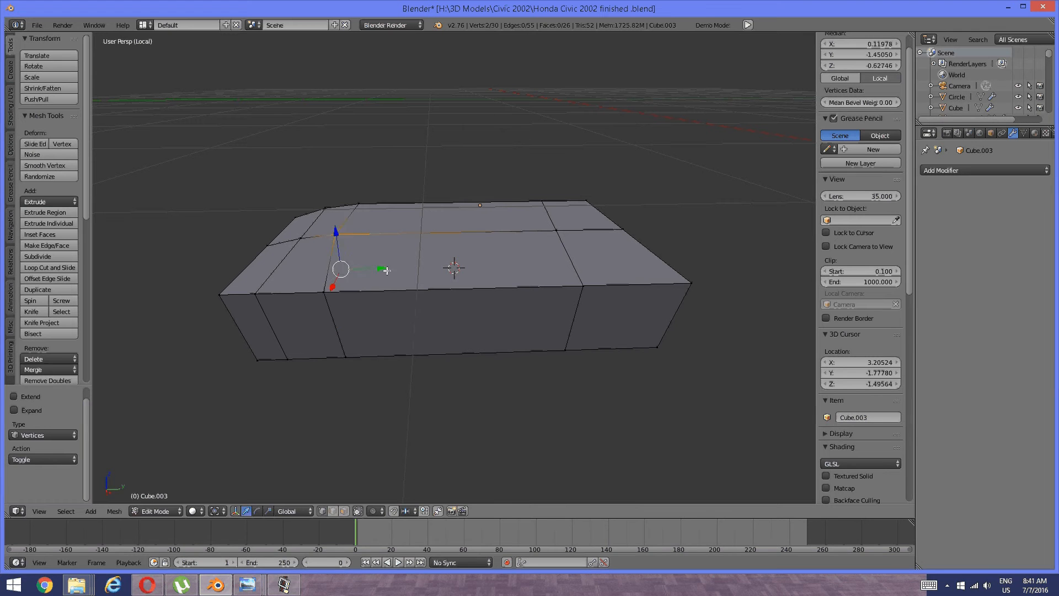
pyautogui.moveTo(385, 270); pyautogui.dragTo(397, 271)
# Add one centred front-to-back loop cut through the narrow strip at the cushion's inner end, opposite the door
pyautogui.moveTo(379, 258); pyautogui.dragTo(368, 308, button='middle')
pyautogui.press('a')
pyautogui.hotkey('ctrl', 'r')
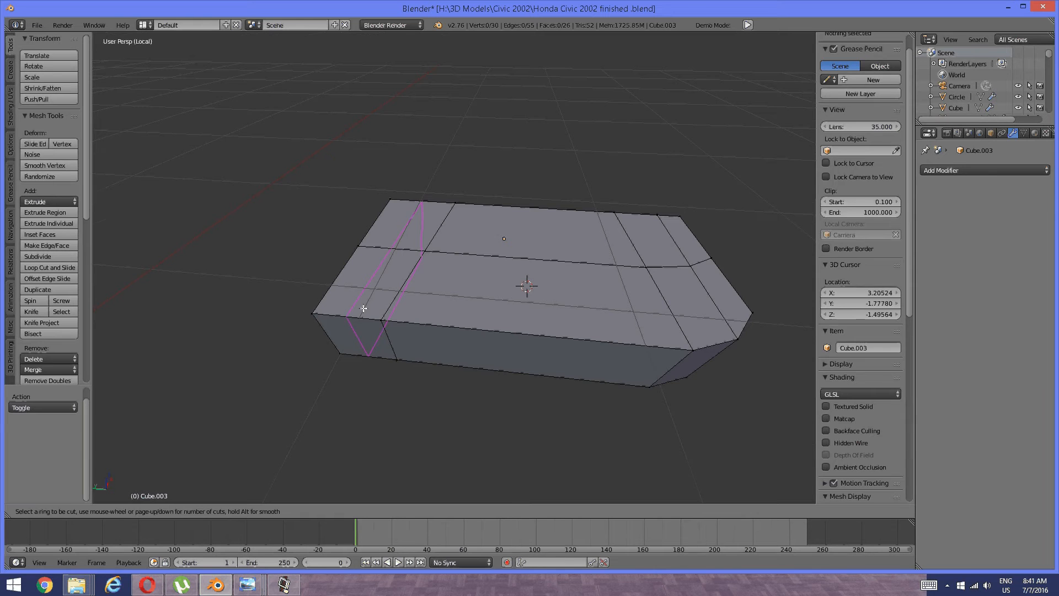
pyautogui.click(363, 308)
pyautogui.click(363, 308)
pyautogui.press('a')
# Add a centred side-to-side loop cut through the front half of the cushion and another through the rear half
pyautogui.keyDown('shift'); pyautogui.moveTo(539, 290); pyautogui.dragTo(349, 295, button='middle'); pyautogui.keyUp('shift')
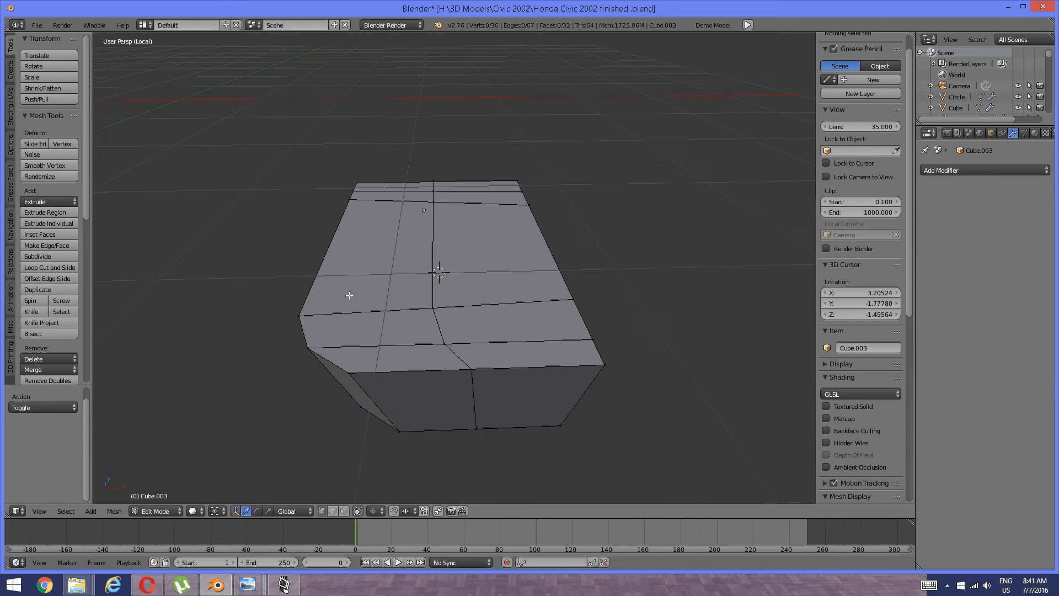
pyautogui.hotkey('ctrl', 'r')
pyautogui.click(338, 316)
pyautogui.click(338, 317)
pyautogui.press('a')
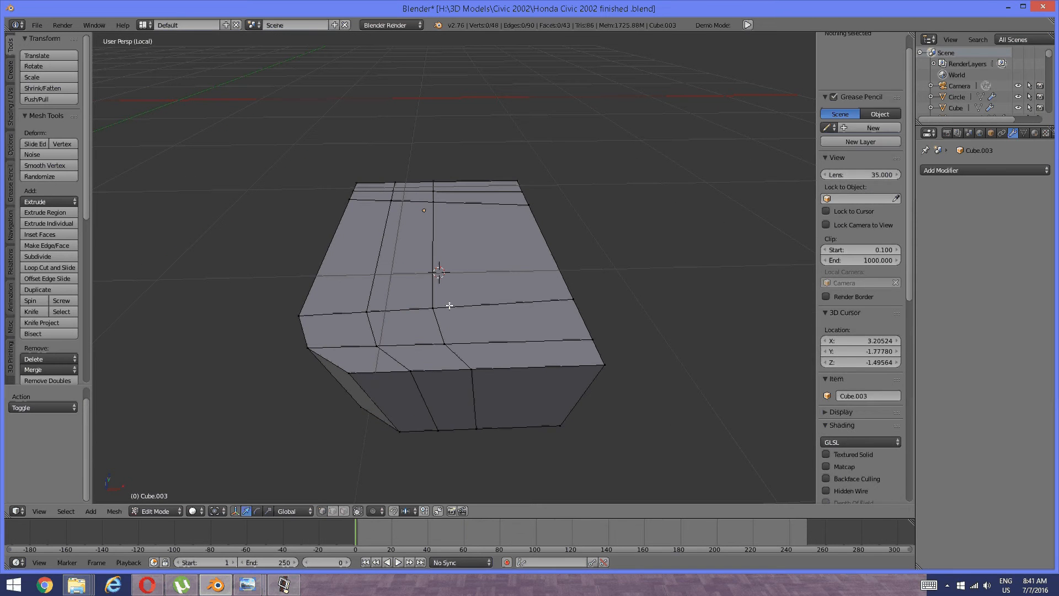
pyautogui.click(515, 313)
pyautogui.hotkey('ctrl', 'r')
pyautogui.click(515, 313)
pyautogui.click(516, 313)
pyautogui.press('a')
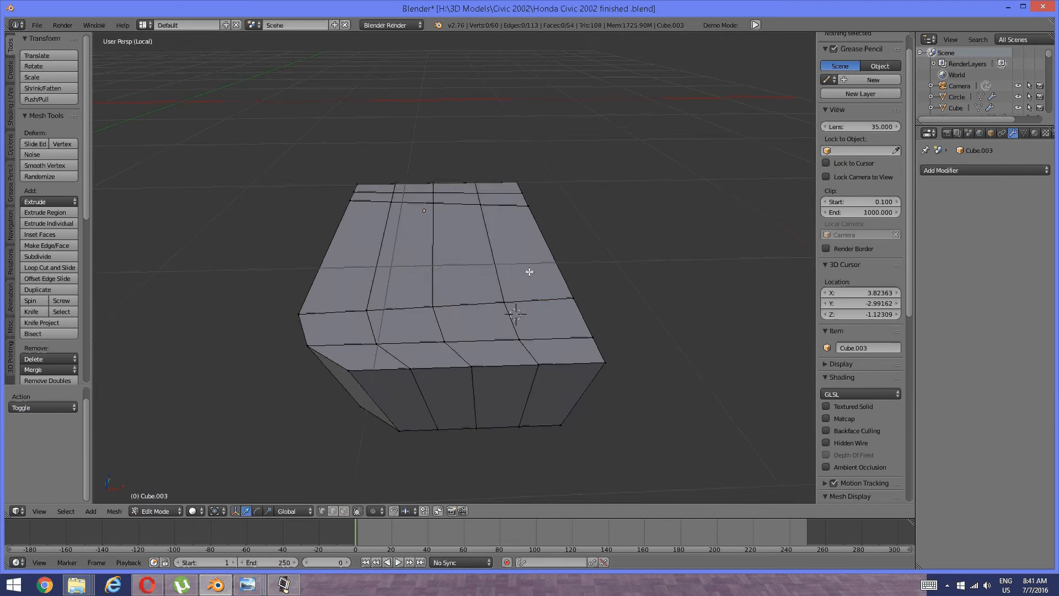
# Add two evenly spaced front-to-back loop cuts through the wide middle section of the cushion
pyautogui.moveTo(529, 272); pyautogui.dragTo(413, 391, button='middle')
pyautogui.hotkey('ctrl', 'r')
pyautogui.scroll(1, 487, 311)
pyautogui.click(487, 311)
pyautogui.click(487, 311)
pyautogui.press('a')
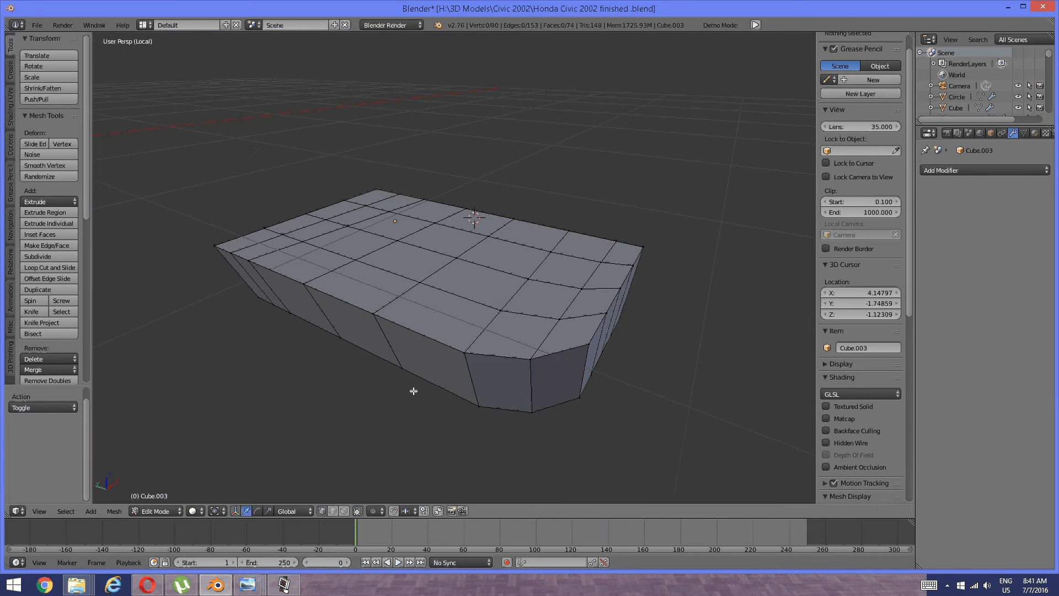
# Switch to Windows Photo Viewer to examine the cushion shape in the rear seat photo, and return to Blender
pyautogui.click(245, 586)
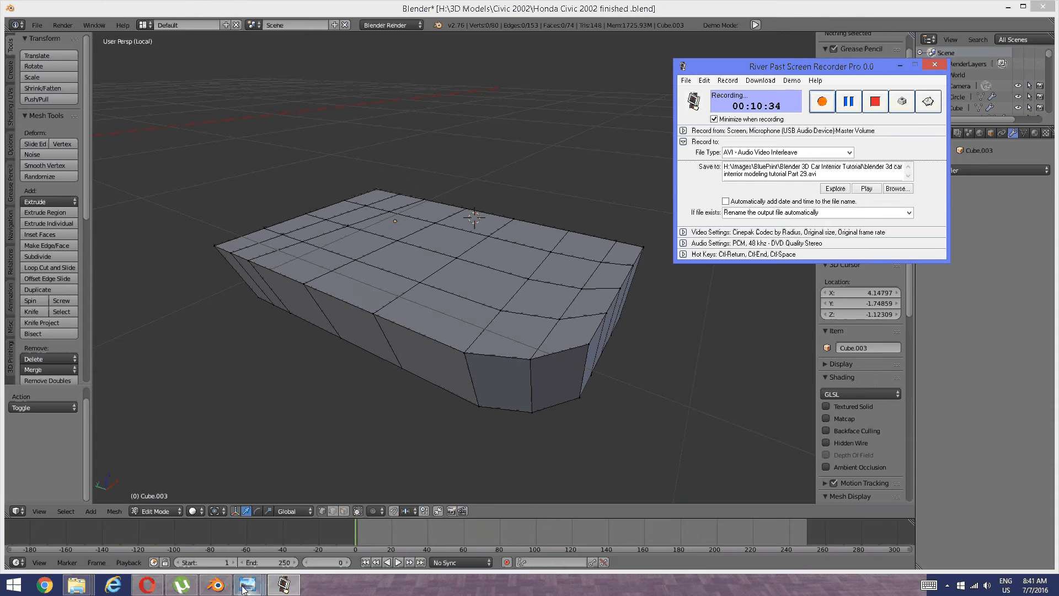
pyautogui.moveTo(246, 586)
pyautogui.click(353, 544)
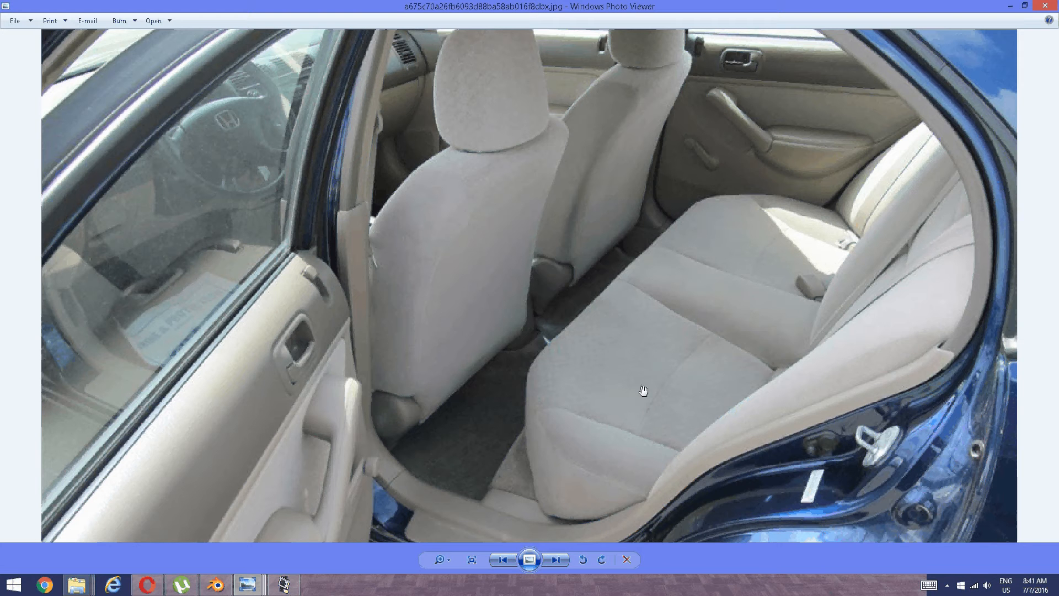
pyautogui.click(216, 584)
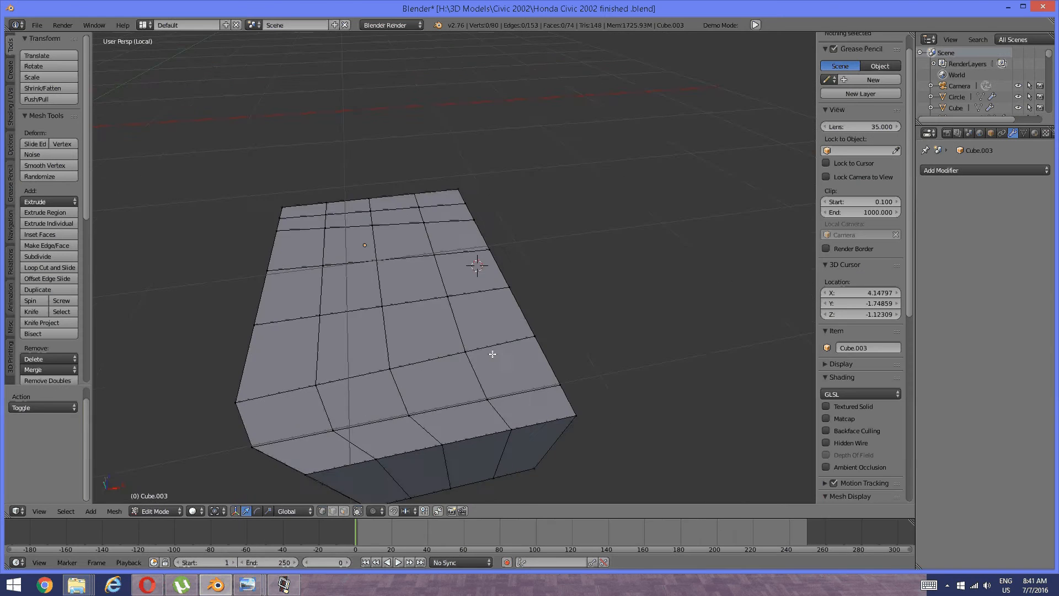
# Lower the three middle top faces of the cushion's rearmost row by 0.145 units along Z
pyautogui.moveTo(489, 353); pyautogui.dragTo(449, 343, button='middle')
pyautogui.hotkey('ctrl', 'Tab')
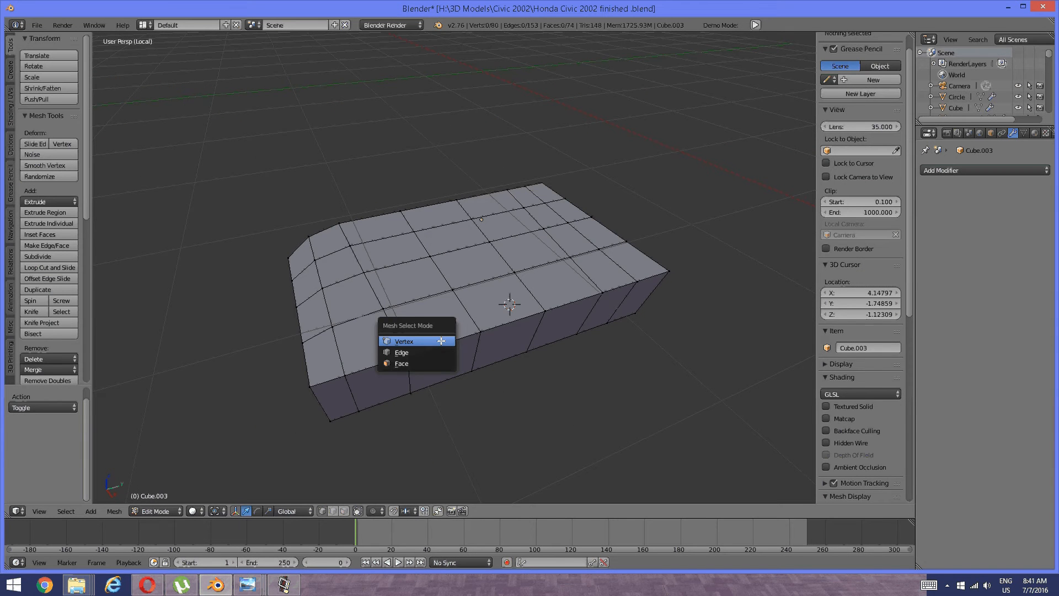
pyautogui.click(409, 364)
pyautogui.moveTo(524, 309); pyautogui.dragTo(428, 310, button='middle')
pyautogui.rightClick(427, 310)
pyautogui.keyDown('shift'); pyautogui.rightClick(495, 311); pyautogui.keyUp('shift')
pyautogui.keyDown('shift'); pyautogui.rightClick(558, 319); pyautogui.keyUp('shift')
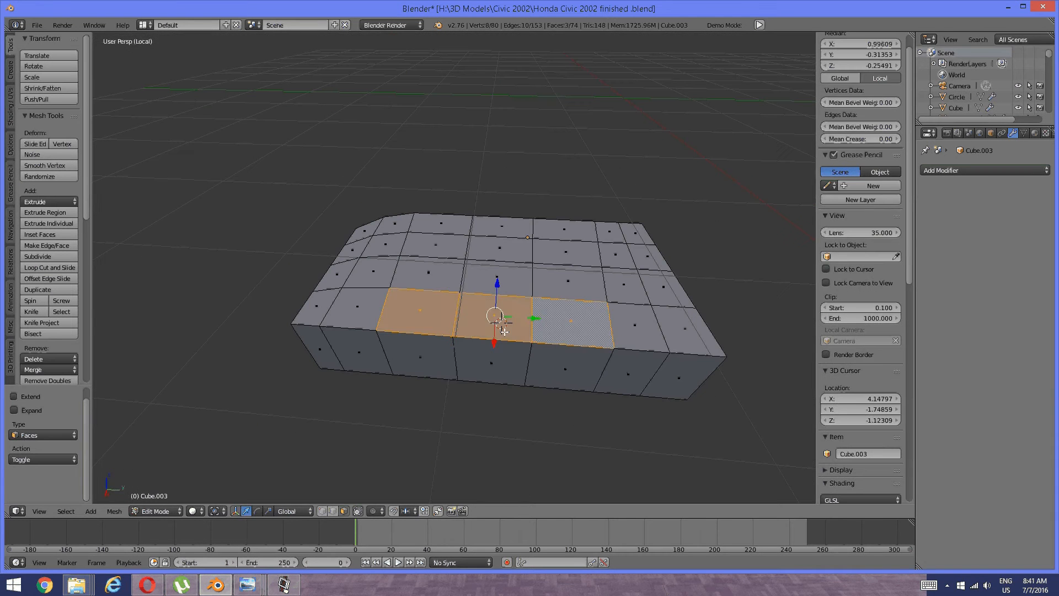
pyautogui.moveTo(496, 327); pyautogui.dragTo(511, 326, button='middle')
pyautogui.keyDown('shift'); pyautogui.moveTo(574, 304); pyautogui.dragTo(511, 315, button='middle'); pyautogui.keyUp('shift')
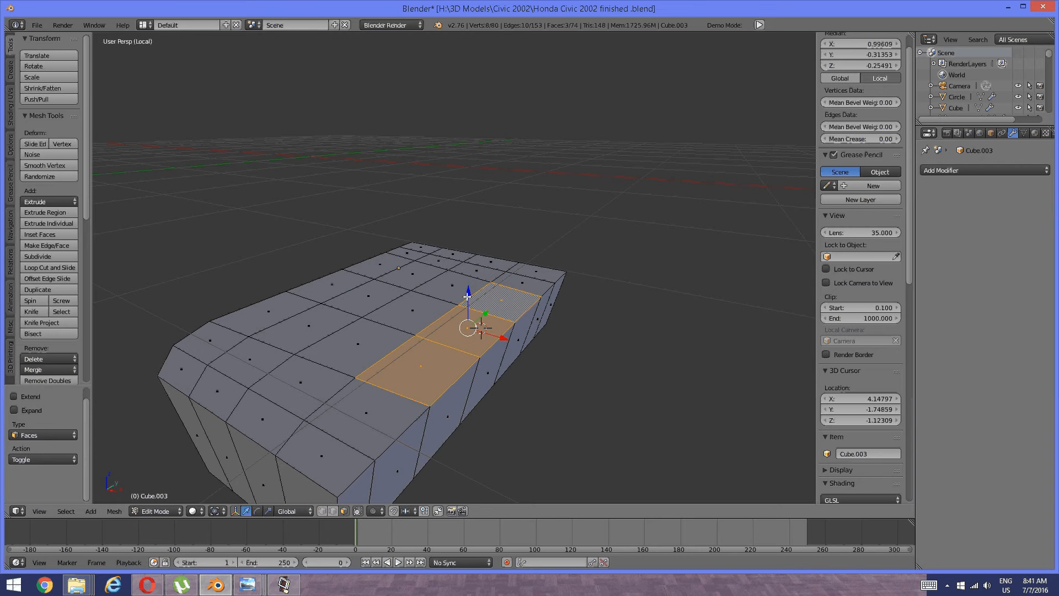
pyautogui.moveTo(467, 296)
pyautogui.mouseDown()
pyautogui.moveTo(464, 313)
pyautogui.moveTo(472, 309)
pyautogui.mouseUp()
pyautogui.click(472, 310)
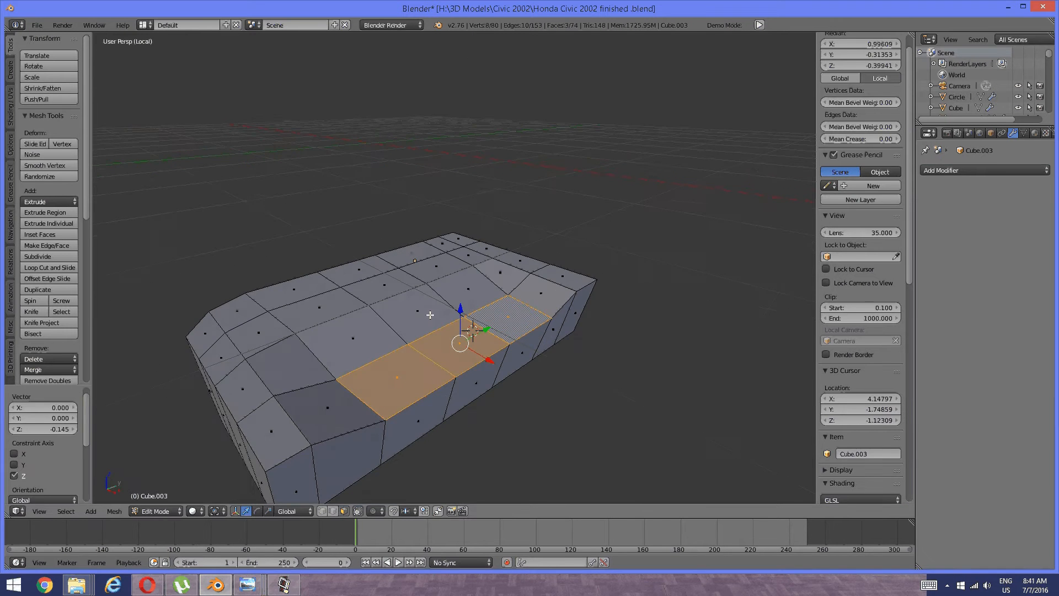
pyautogui.press('a')
# Lower the three middle edges of the cushion's central side-to-side loop by about 0.1 units along Z
pyautogui.moveTo(390, 323)
pyautogui.mouseDown(button='middle')
pyautogui.moveTo(419, 339)
pyautogui.moveTo(377, 312)
pyautogui.mouseUp(button='middle')
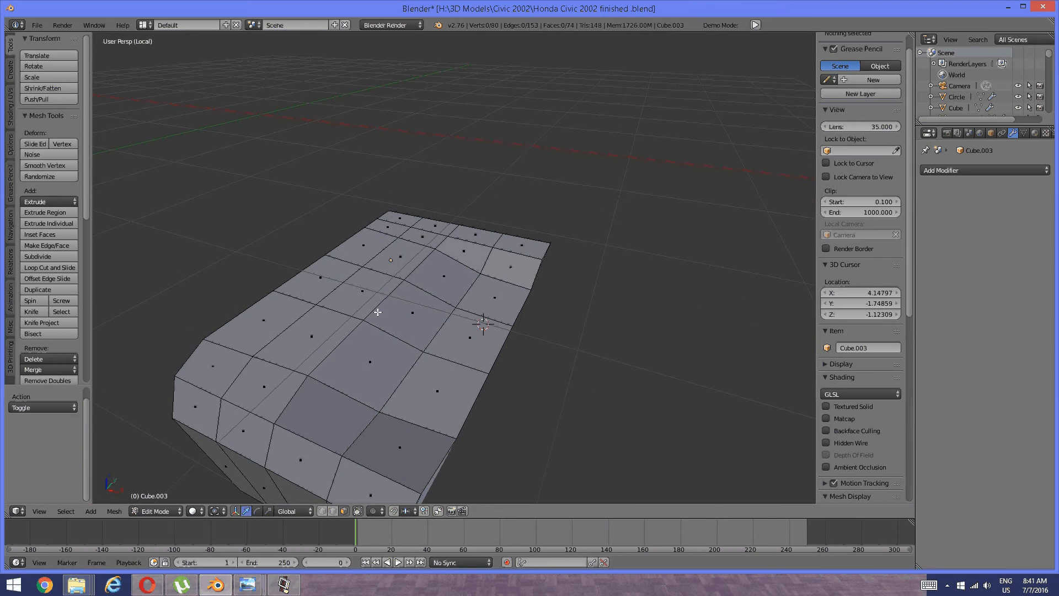
pyautogui.hotkey('ctrl', 'Tab')
pyautogui.click(353, 299)
pyautogui.rightClick(348, 332)
pyautogui.keyDown('shift'); pyautogui.rightClick(380, 303); pyautogui.keyUp('shift')
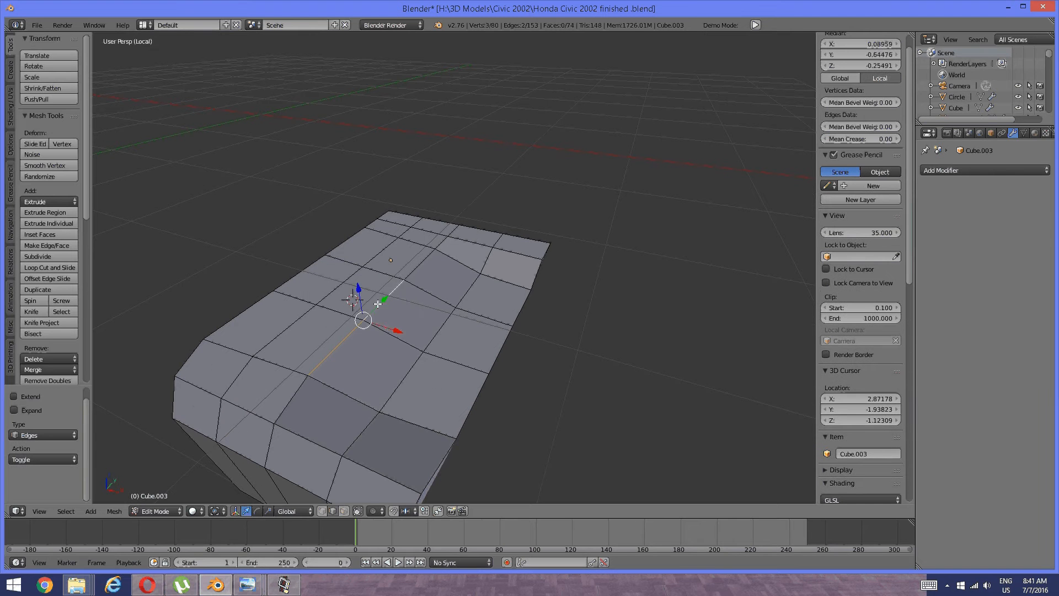
pyautogui.keyDown('shift'); pyautogui.rightClick(415, 270); pyautogui.keyUp('shift')
pyautogui.moveTo(415, 269); pyautogui.dragTo(407, 300, button='middle')
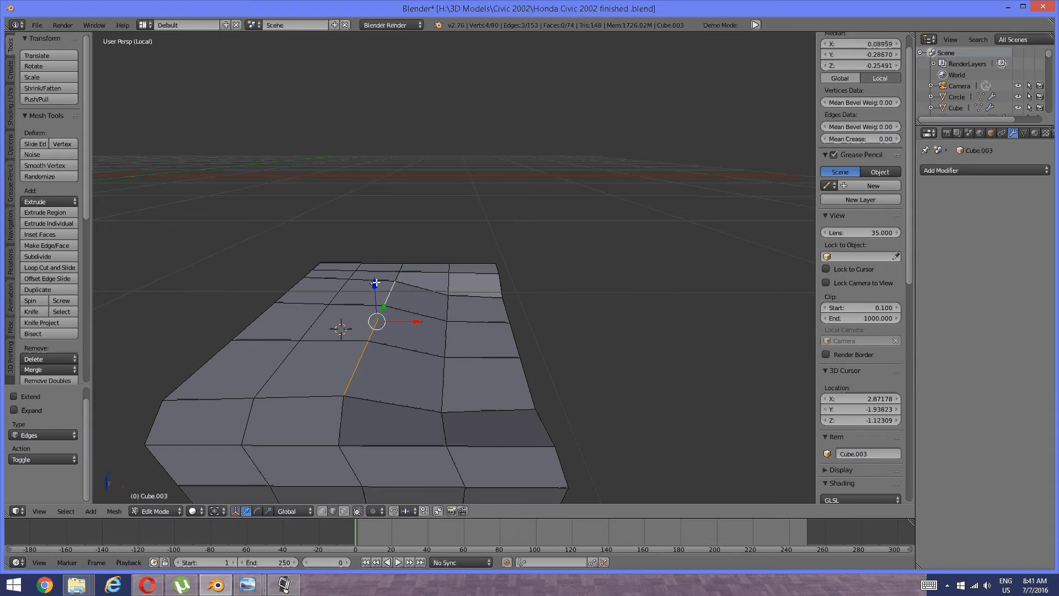
pyautogui.press('g')
pyautogui.press('z')
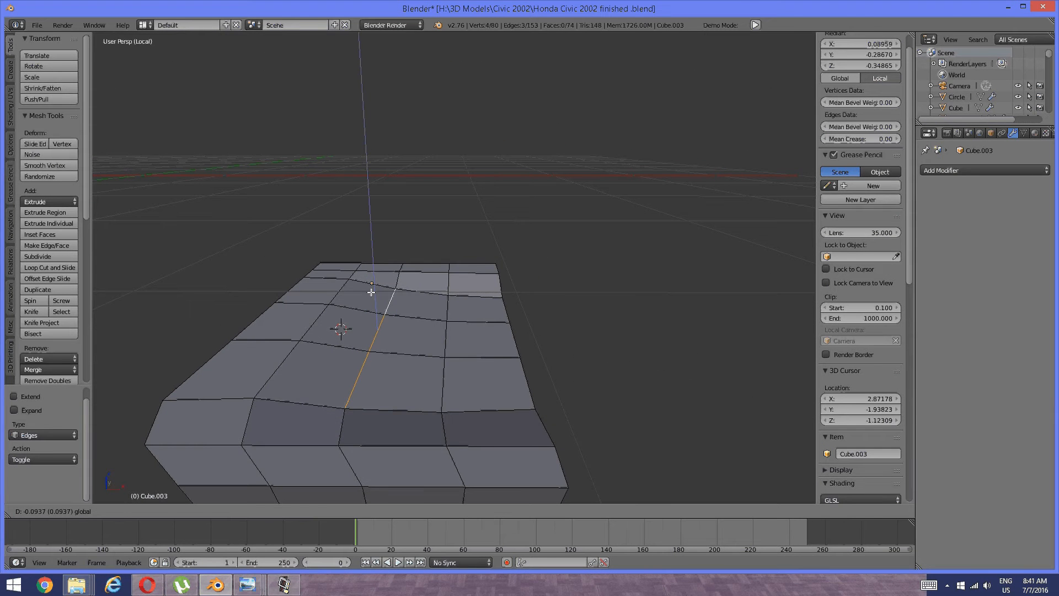
pyautogui.click(370, 293)
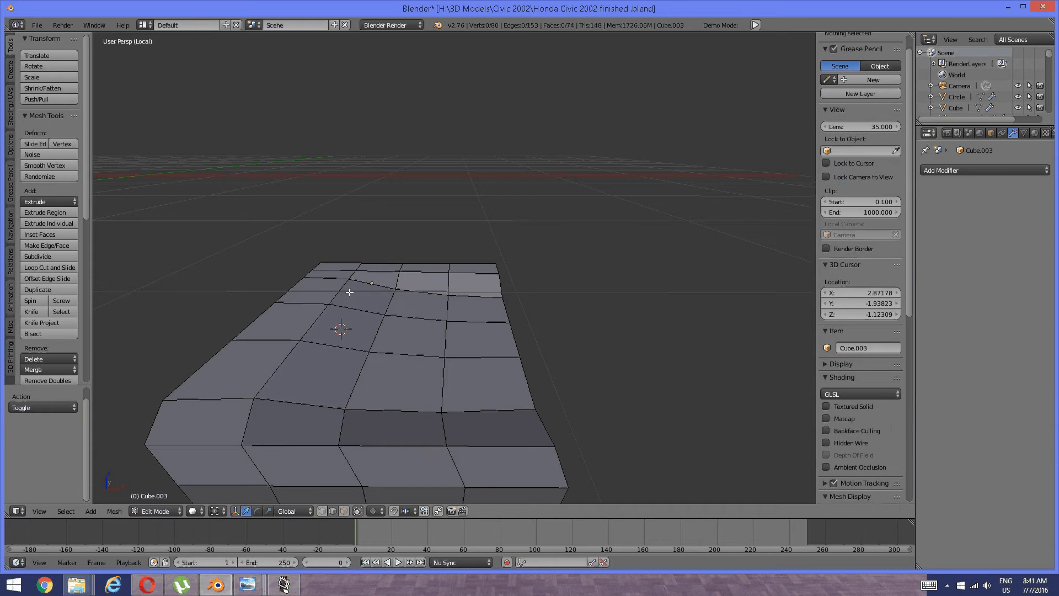
# Lower the three middle edges of the next loop toward the front by about 0.07 units along Z
pyautogui.rightClick(297, 335)
pyautogui.moveTo(298, 335); pyautogui.dragTo(305, 311, button='middle')
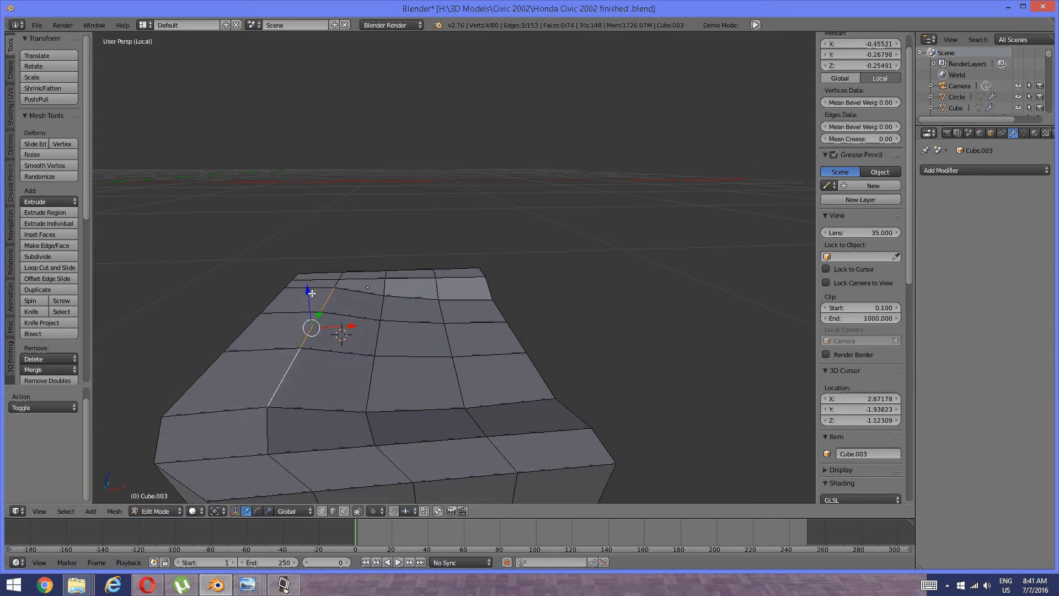
pyautogui.press('g')
pyautogui.press('z')
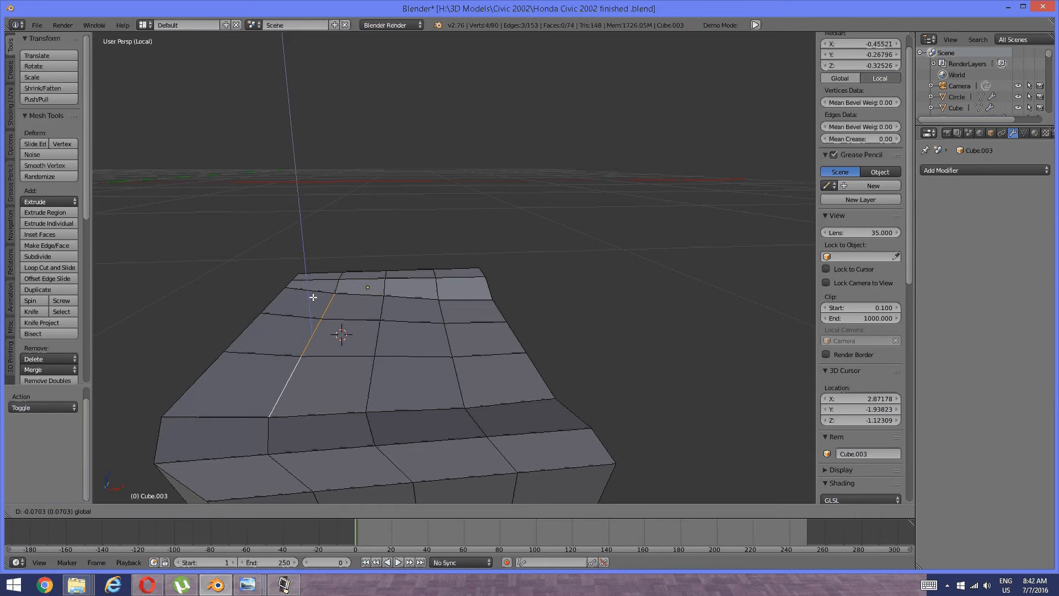
pyautogui.click(311, 297)
# Lower the three middle edges of the central side-to-side loop a further 0.01 units along Z
pyautogui.rightClick(381, 317)
pyautogui.keyDown('shift'); pyautogui.rightClick(380, 338); pyautogui.keyUp('shift')
pyautogui.keyDown('shift'); pyautogui.rightClick(372, 374); pyautogui.keyUp('shift')
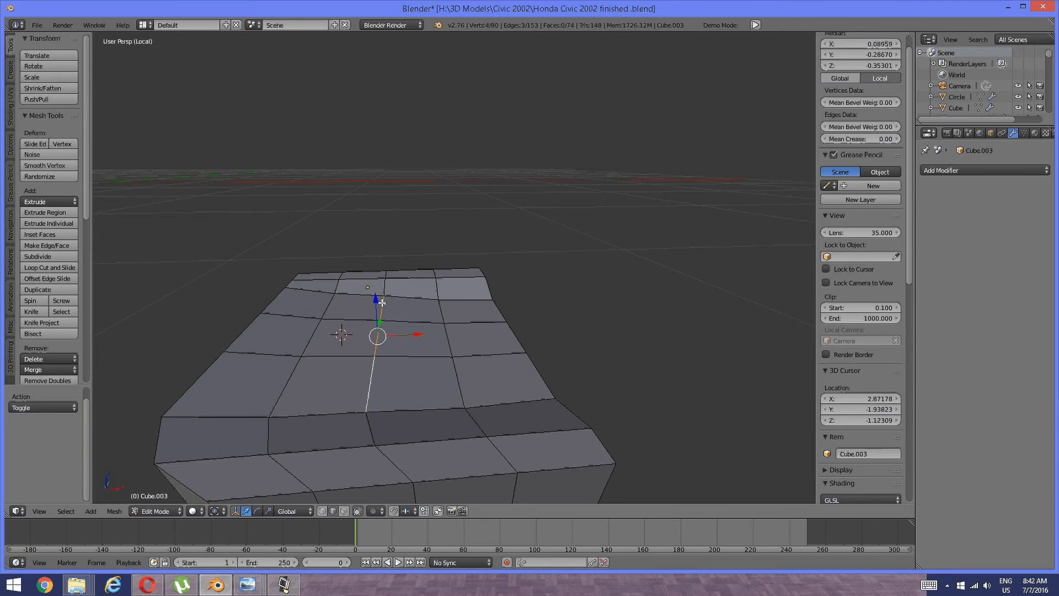
pyautogui.moveTo(374, 296); pyautogui.dragTo(375, 298)
pyautogui.click(375, 297)
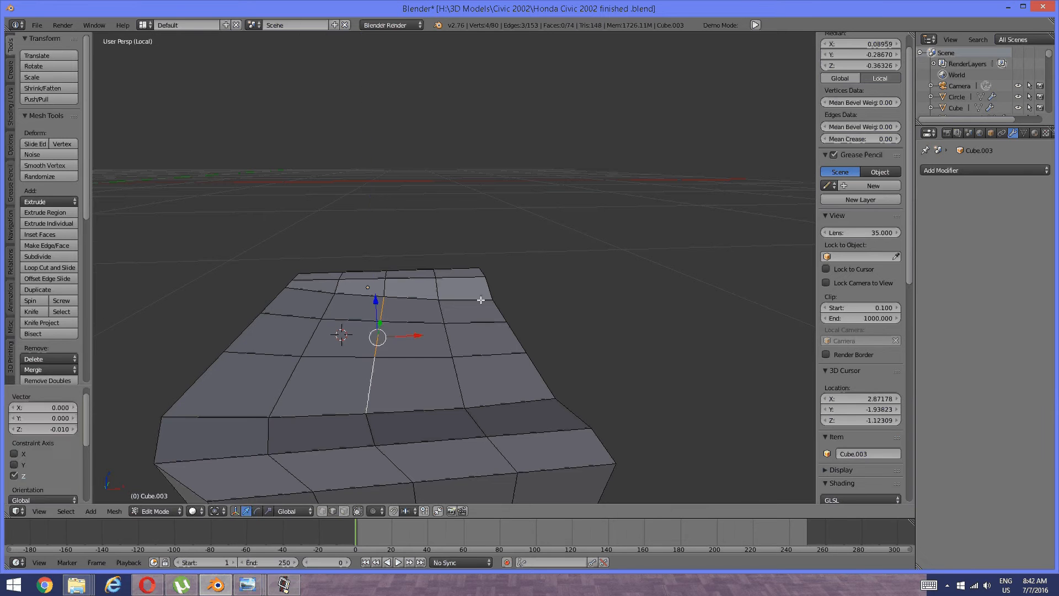
pyautogui.press('a')
# Add a front-to-back loop cut on the door-side slope of the seat depression, slid slightly toward the cushion's centre
pyautogui.moveTo(376, 301); pyautogui.dragTo(333, 334, button='middle')
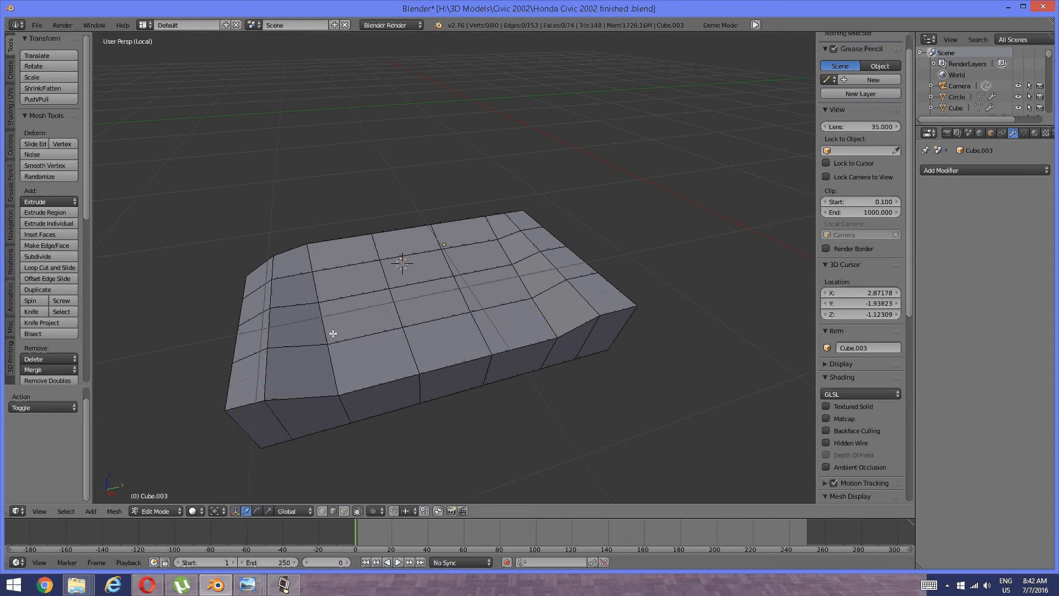
pyautogui.hotkey('ctrl', 'r')
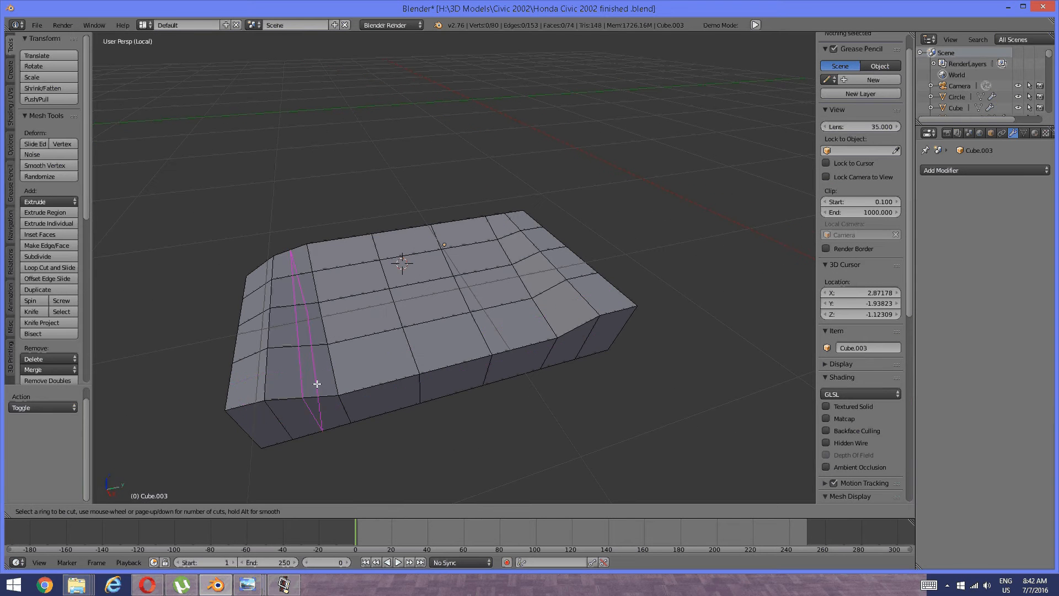
pyautogui.click(317, 384)
pyautogui.click(324, 373)
pyautogui.click(324, 373)
pyautogui.press('a')
# Add a matching front-to-back loop cut on the opposite slope of the seat depression, slid slightly toward the centre
pyautogui.moveTo(324, 373); pyautogui.dragTo(520, 316, button='middle')
pyautogui.hotkey('ctrl', 'r')
pyautogui.click(543, 313)
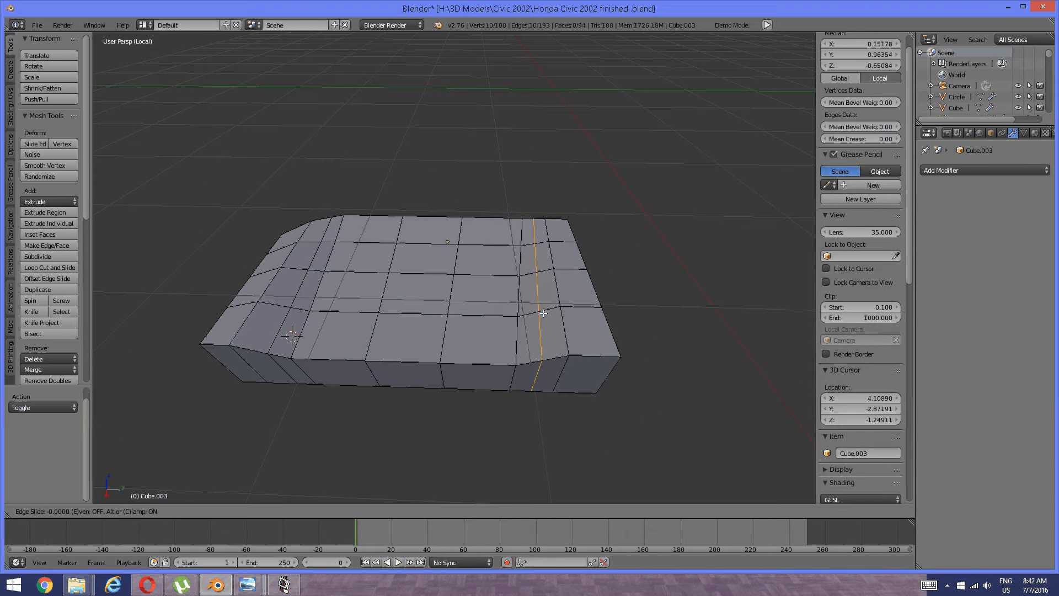
pyautogui.click(538, 316)
pyautogui.press('a')
# Raise the four top vertices of each new slope cut on both sides of the depression by 0.066 units along Z
pyautogui.scroll(2, 517, 349)
pyautogui.moveTo(518, 350); pyautogui.dragTo(549, 327, button='middle')
pyautogui.hotkey('ctrl', 'Tab')
pyautogui.click(507, 306)
pyautogui.click(501, 300)
pyautogui.rightClick(540, 307)
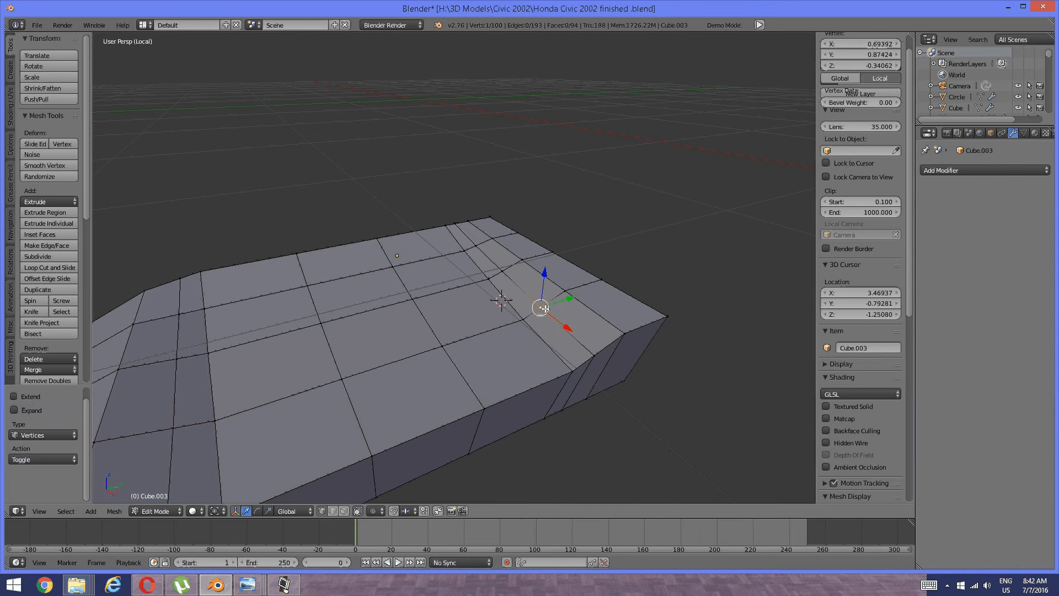
pyautogui.keyDown('shift'); pyautogui.rightClick(593, 354); pyautogui.keyUp('shift')
pyautogui.keyDown('shift'); pyautogui.rightClick(506, 274); pyautogui.keyUp('shift')
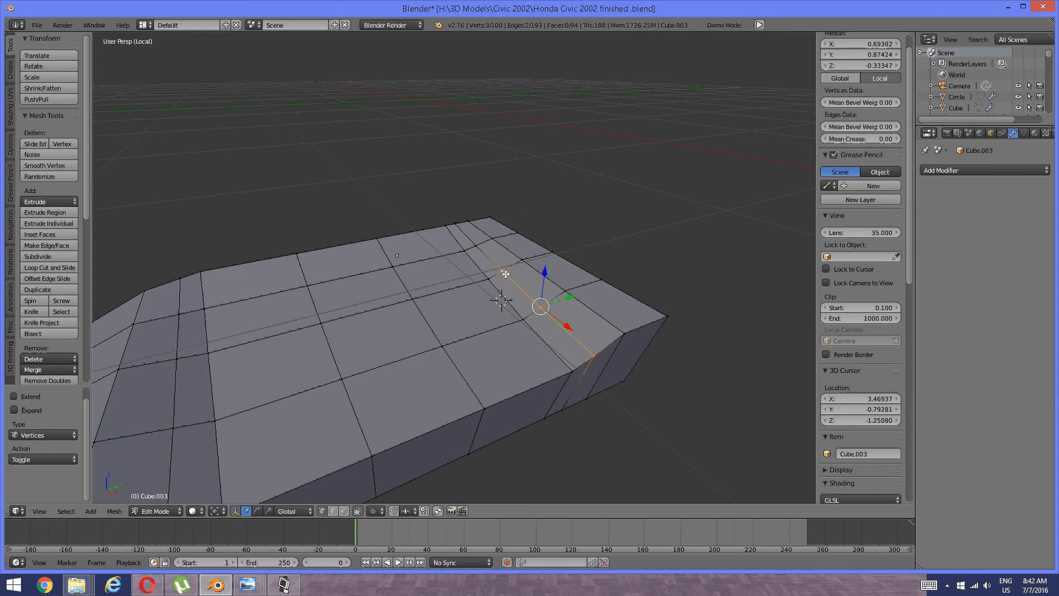
pyautogui.keyDown('shift'); pyautogui.rightClick(475, 247); pyautogui.keyUp('shift')
pyautogui.keyDown('shift'); pyautogui.moveTo(288, 383); pyautogui.dragTo(416, 326, button='middle'); pyautogui.keyUp('shift')
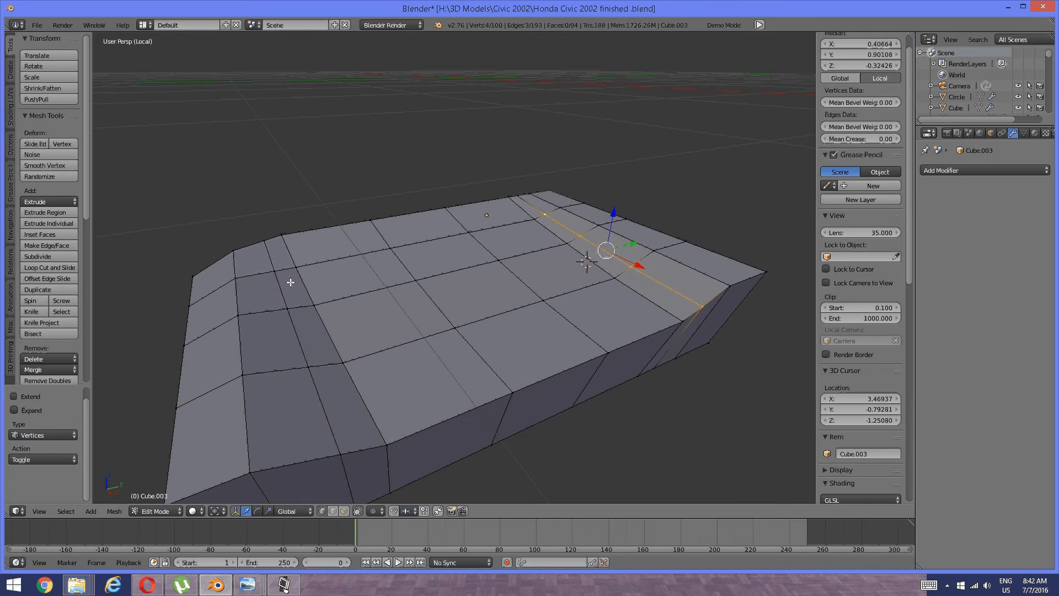
pyautogui.keyDown('shift'); pyautogui.rightClick(279, 279); pyautogui.keyUp('shift')
pyautogui.keyDown('shift'); pyautogui.rightClick(287, 308); pyautogui.keyUp('shift')
pyautogui.keyDown('shift'); pyautogui.rightClick(308, 366); pyautogui.keyUp('shift')
pyautogui.keyDown('shift'); pyautogui.rightClick(339, 450); pyautogui.keyUp('shift')
pyautogui.moveTo(393, 405); pyautogui.dragTo(411, 375, button='middle')
pyautogui.moveTo(484, 259); pyautogui.dragTo(485, 251)
pyautogui.moveTo(485, 251); pyautogui.dragTo(512, 267, button='middle')
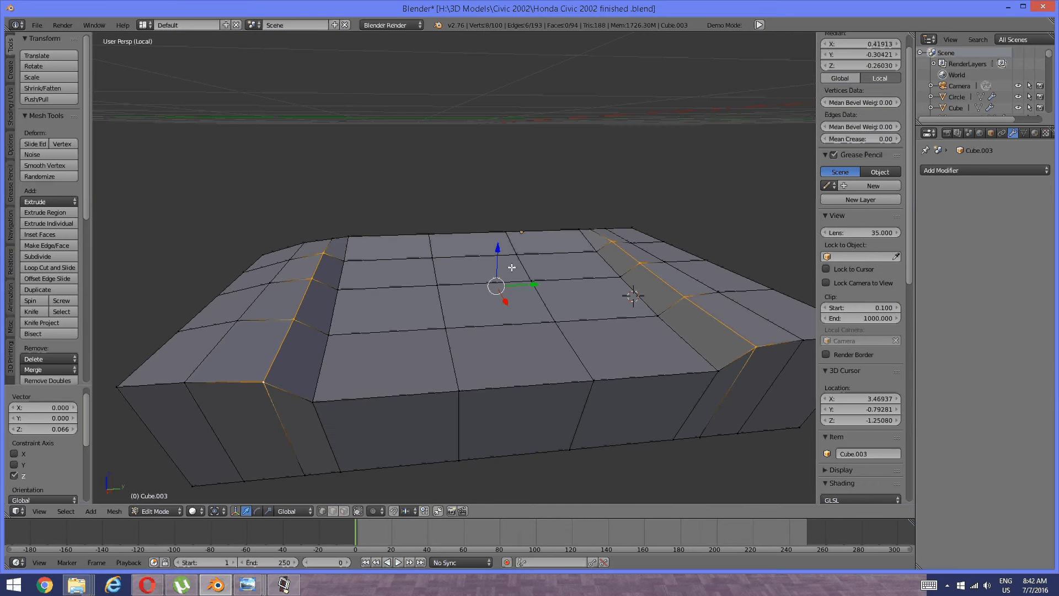
pyautogui.scroll(-3, 575, 262)
pyautogui.moveTo(575, 262); pyautogui.dragTo(421, 350, button='middle')
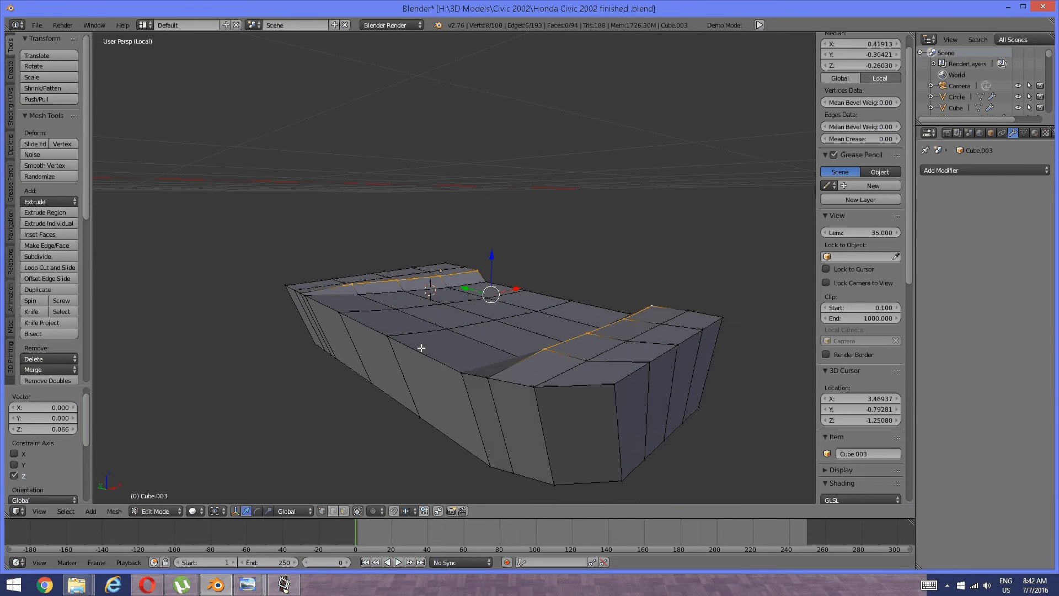
pyautogui.press('a')
pyautogui.hotkey('ctrl', 't')
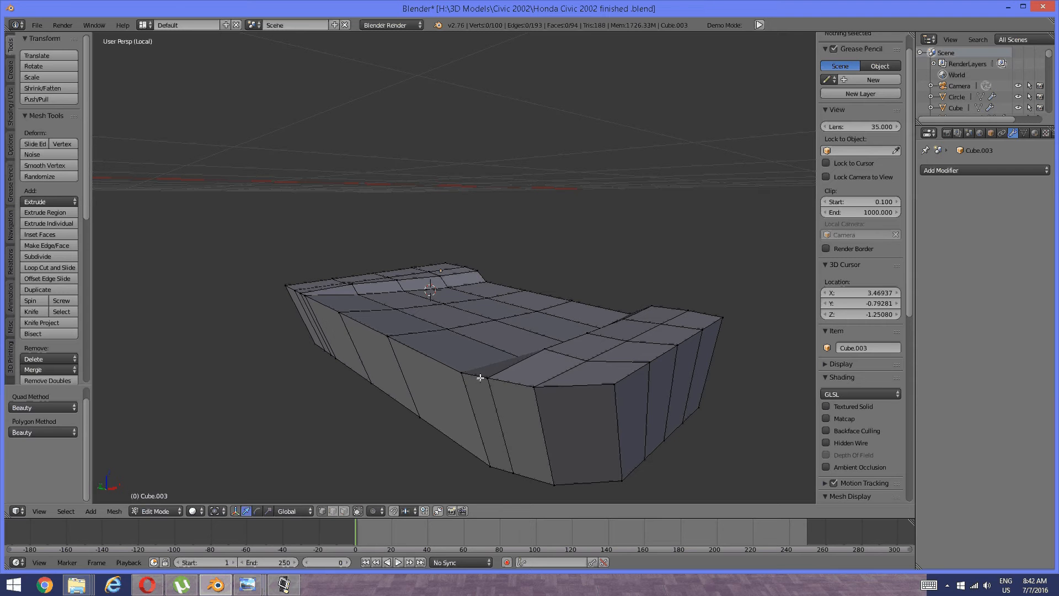
# Add a horizontal loop cut around the cushion's sides, slid up close to the top edge
pyautogui.hotkey('ctrl', 'r')
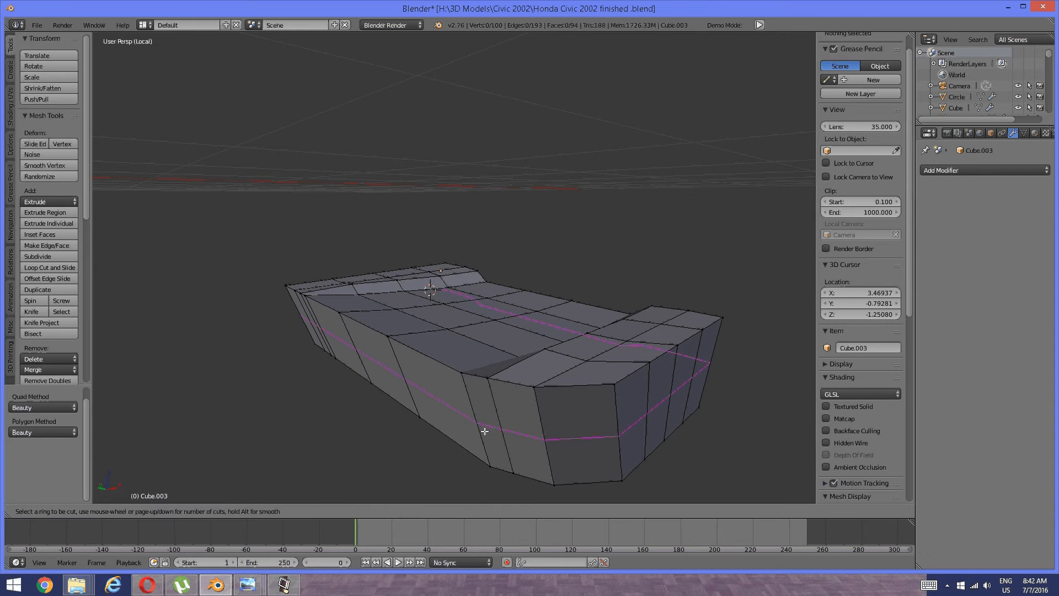
pyautogui.click(485, 429)
pyautogui.click(484, 386)
pyautogui.click(481, 385)
pyautogui.press('a')
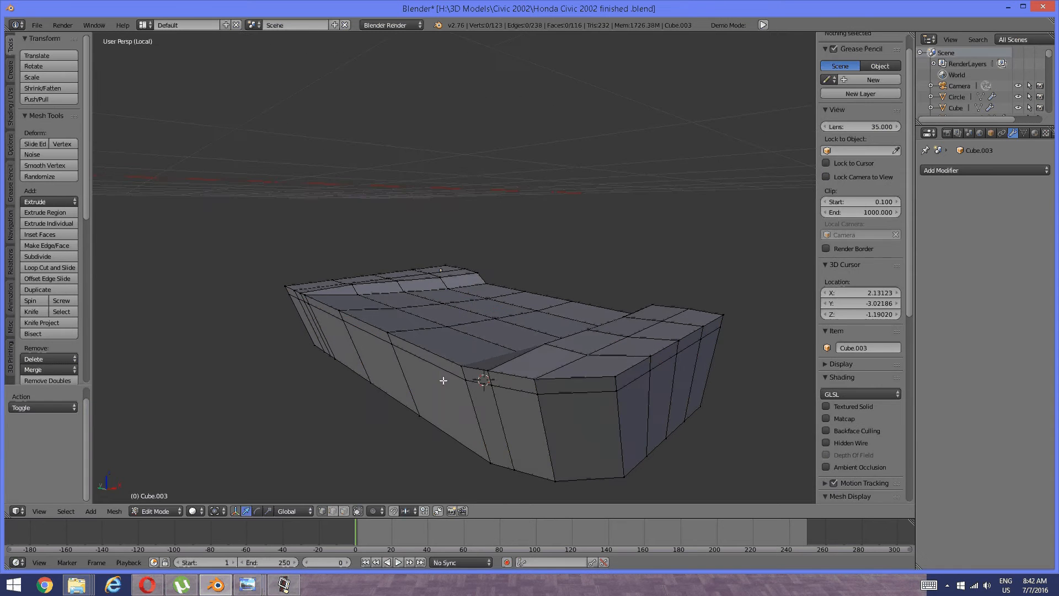
# Move the new horizontal loop's vertices along the cushion's front side, including the rounded corner, slightly outward along X
pyautogui.moveTo(442, 381); pyautogui.dragTo(435, 367, button='middle')
pyautogui.rightClick(431, 304)
pyautogui.keyDown('shift'); pyautogui.rightClick(374, 303); pyautogui.keyUp('shift')
pyautogui.keyDown('shift'); pyautogui.rightClick(354, 303); pyautogui.keyUp('shift')
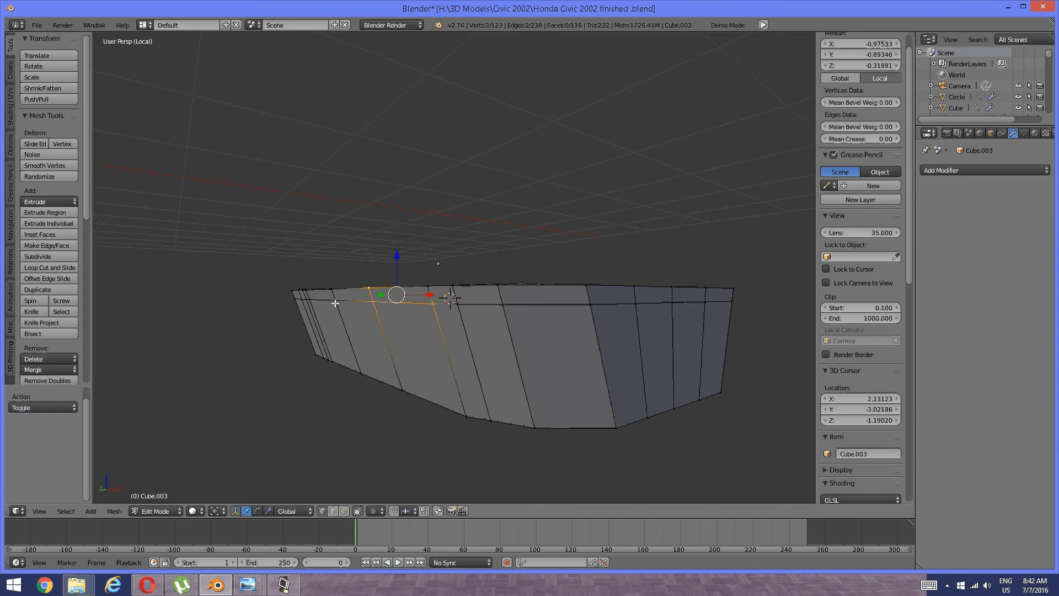
pyautogui.hotkey('ctrl', 'z')
pyautogui.keyDown('shift'); pyautogui.rightClick(339, 302); pyautogui.keyUp('shift')
pyautogui.keyDown('shift'); pyautogui.rightClick(316, 301); pyautogui.keyUp('shift')
pyautogui.keyDown('shift'); pyautogui.rightClick(310, 300); pyautogui.keyUp('shift')
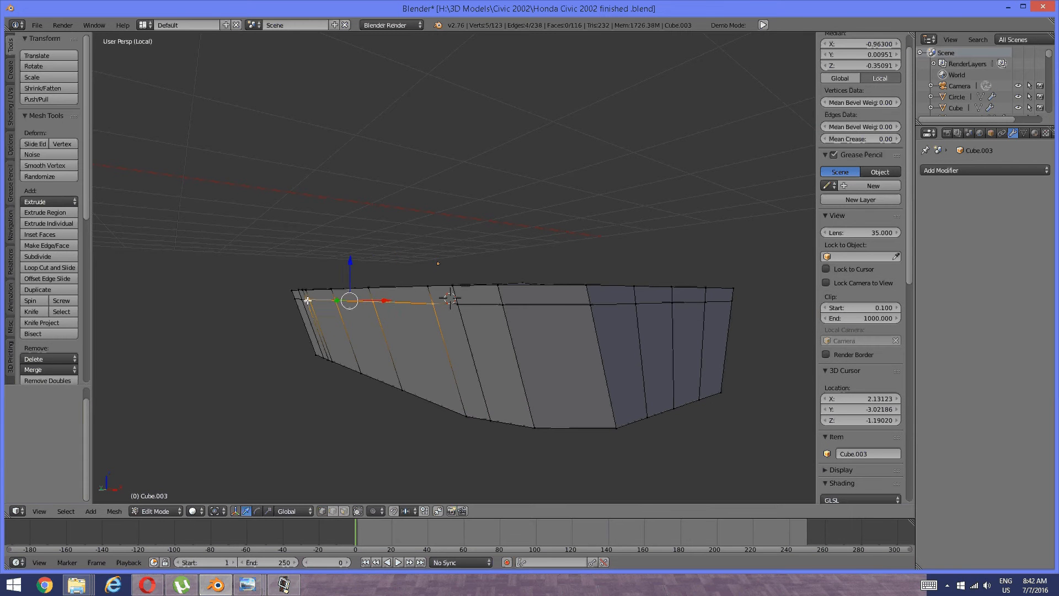
pyautogui.keyDown('shift'); pyautogui.rightClick(303, 300); pyautogui.keyUp('shift')
pyautogui.keyDown('shift'); pyautogui.rightClick(291, 298); pyautogui.keyUp('shift')
pyautogui.moveTo(361, 293); pyautogui.dragTo(337, 296, button='middle')
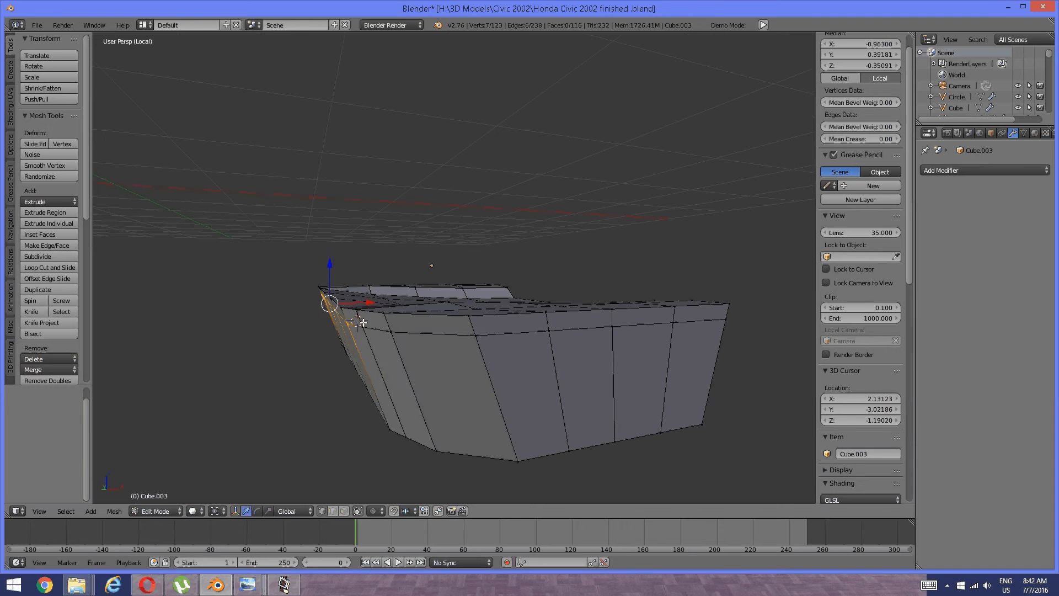
pyautogui.keyDown('shift'); pyautogui.rightClick(362, 325); pyautogui.keyUp('shift')
pyautogui.keyDown('shift'); pyautogui.rightClick(390, 331); pyautogui.keyUp('shift')
pyautogui.press('g')
pyautogui.press('x')
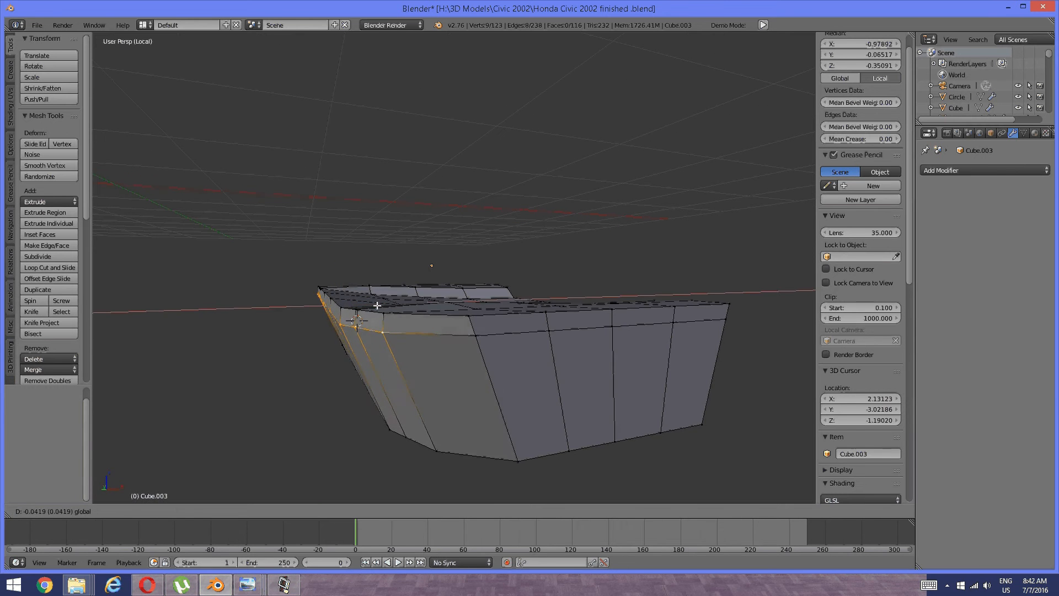
pyautogui.click(465, 319)
pyautogui.press('a')
# Move the horizontal loop's six vertices across the short door-side face and its rounded corner slightly outward along Y
pyautogui.moveTo(465, 319); pyautogui.dragTo(442, 327, button='middle')
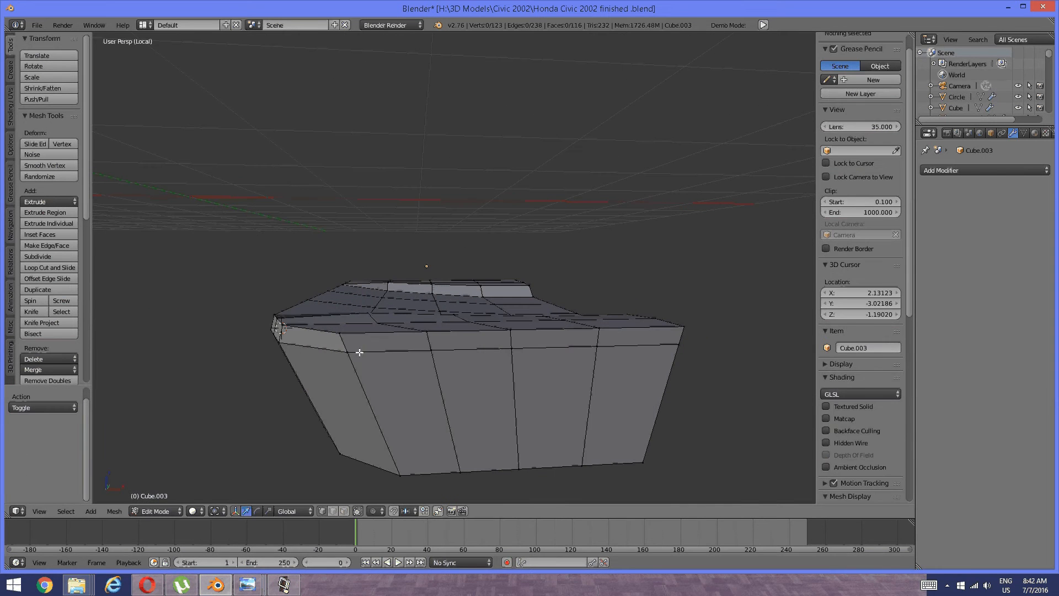
pyautogui.rightClick(350, 351)
pyautogui.keyDown('shift'); pyautogui.rightClick(433, 351); pyautogui.keyUp('shift')
pyautogui.keyDown('shift'); pyautogui.rightClick(509, 349); pyautogui.keyUp('shift')
pyautogui.keyDown('shift'); pyautogui.rightClick(596, 345); pyautogui.keyUp('shift')
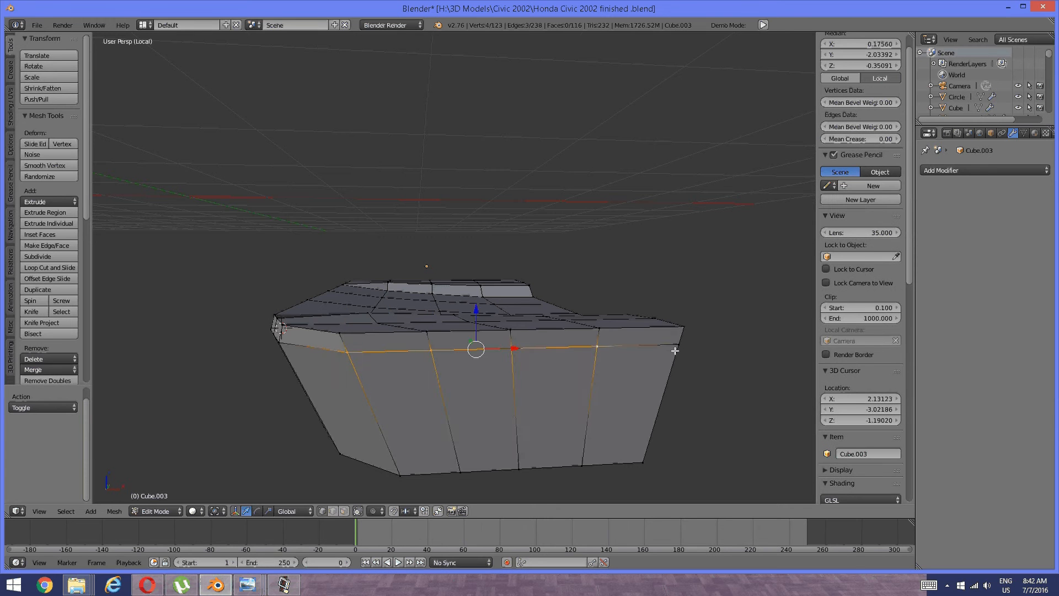
pyautogui.keyDown('shift'); pyautogui.rightClick(676, 345); pyautogui.keyUp('shift')
pyautogui.moveTo(621, 345); pyautogui.dragTo(505, 342, button='middle')
pyautogui.scroll(5, 489, 350)
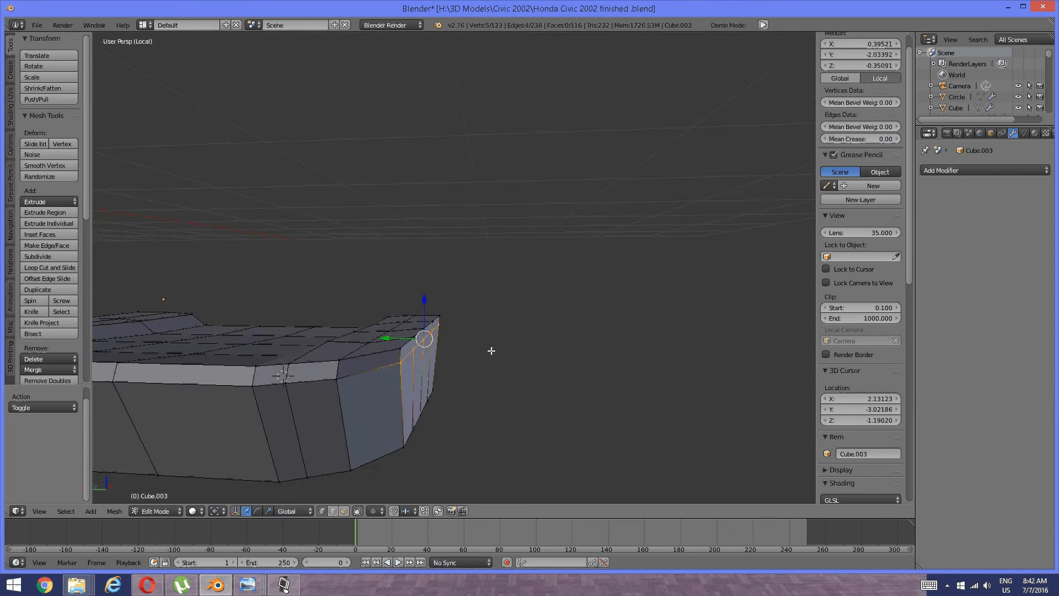
pyautogui.keyDown('shift'); pyautogui.rightClick(406, 362); pyautogui.keyUp('shift')
pyautogui.moveTo(411, 331); pyautogui.dragTo(417, 326, button='middle')
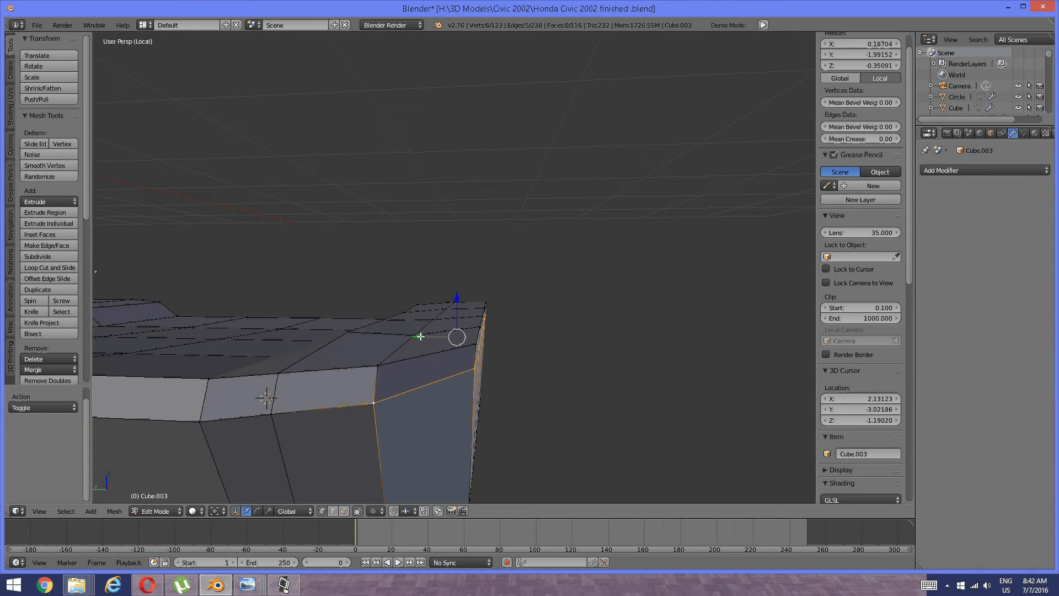
pyautogui.press('g')
pyautogui.press('y')
pyautogui.click(428, 333)
pyautogui.press('a')
# Move the horizontal loop's vertices along the cushion's back side outward by 0.035 units along X
pyautogui.scroll(-5, 502, 326)
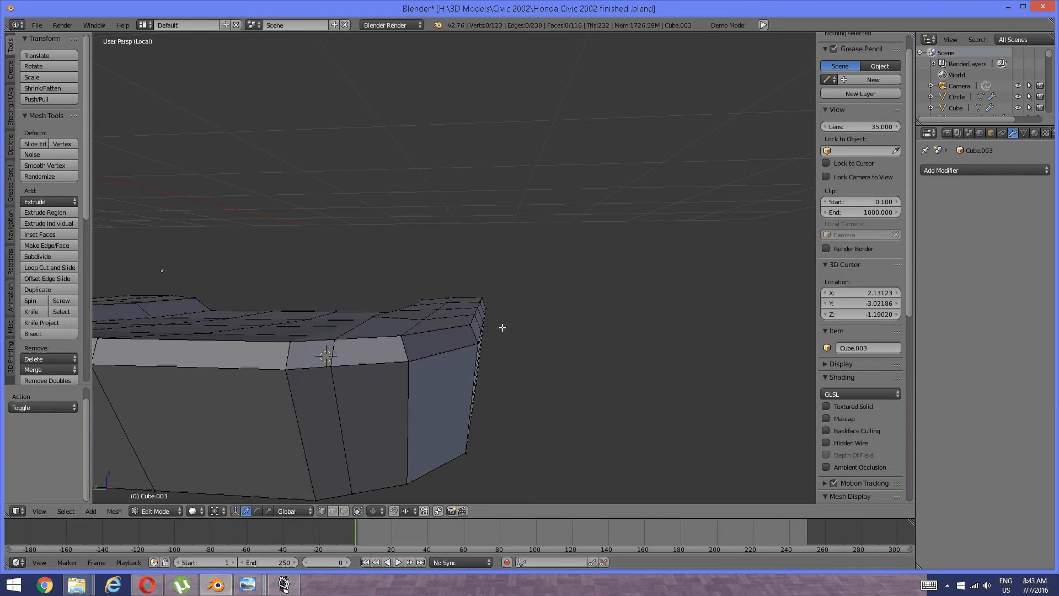
pyautogui.moveTo(501, 326)
pyautogui.mouseDown(button='middle')
pyautogui.moveTo(386, 325)
pyautogui.moveTo(502, 331)
pyautogui.moveTo(473, 331)
pyautogui.moveTo(495, 343)
pyautogui.moveTo(482, 362)
pyautogui.moveTo(496, 343)
pyautogui.mouseUp(button='middle')
pyautogui.scroll(1, 482, 361)
pyautogui.rightClick(419, 386)
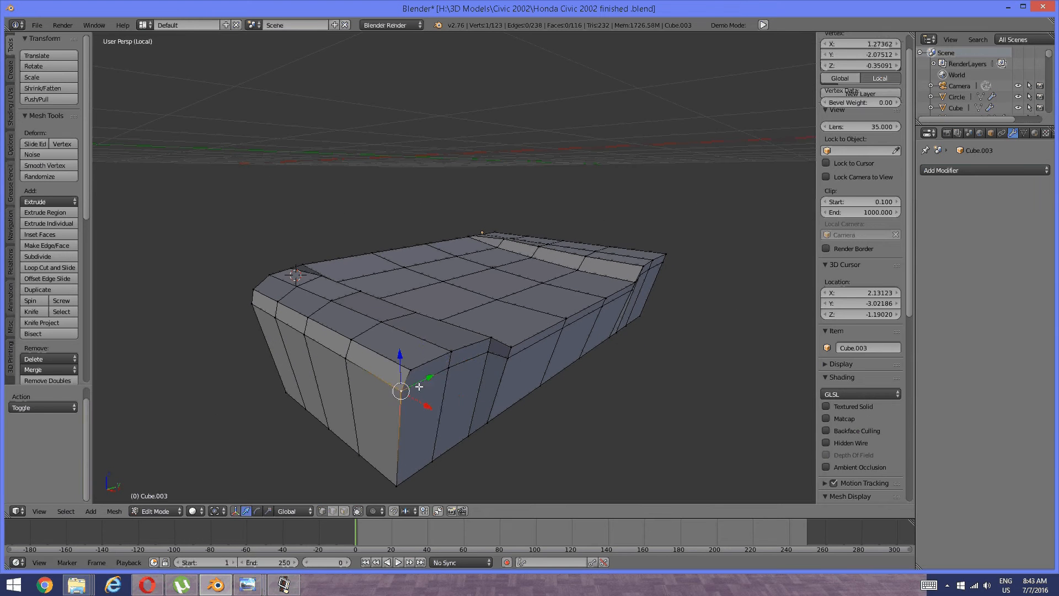
pyautogui.keyDown('ctrl'); pyautogui.rightClick(503, 360); pyautogui.keyUp('ctrl')
pyautogui.keyDown('ctrl'); pyautogui.rightClick(563, 329); pyautogui.keyUp('ctrl')
pyautogui.keyDown('ctrl'); pyautogui.rightClick(596, 314); pyautogui.keyUp('ctrl')
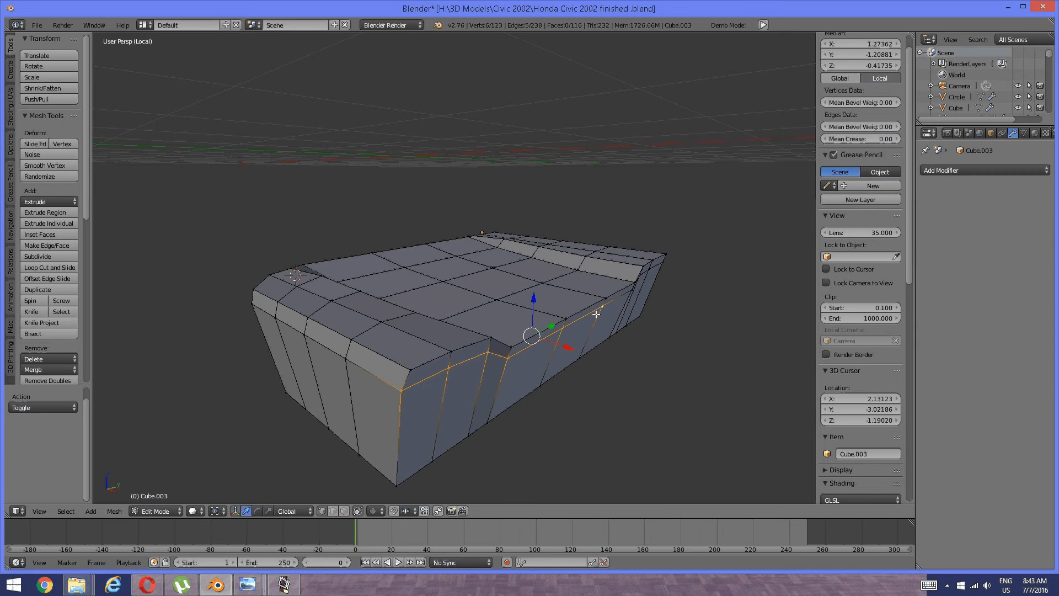
pyautogui.keyDown('ctrl'); pyautogui.rightClick(633, 290); pyautogui.keyUp('ctrl')
pyautogui.moveTo(640, 283); pyautogui.dragTo(661, 301, button='middle')
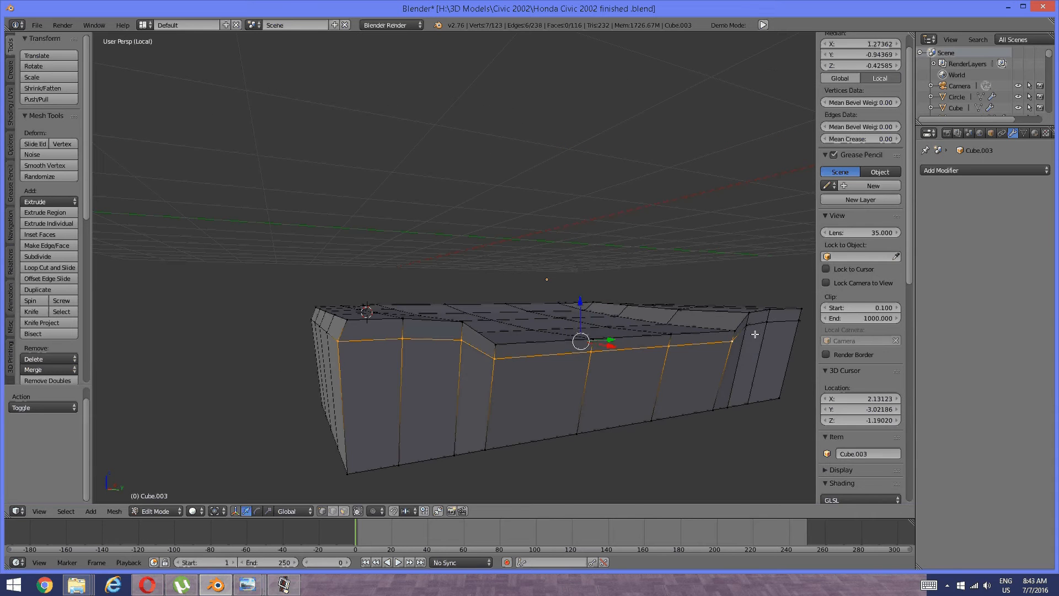
pyautogui.keyDown('ctrl'); pyautogui.rightClick(750, 327); pyautogui.keyUp('ctrl')
pyautogui.keyDown('ctrl'); pyautogui.rightClick(788, 321); pyautogui.keyUp('ctrl')
pyautogui.moveTo(537, 386); pyautogui.dragTo(576, 315, button='middle')
pyautogui.moveTo(572, 313); pyautogui.dragTo(575, 311)
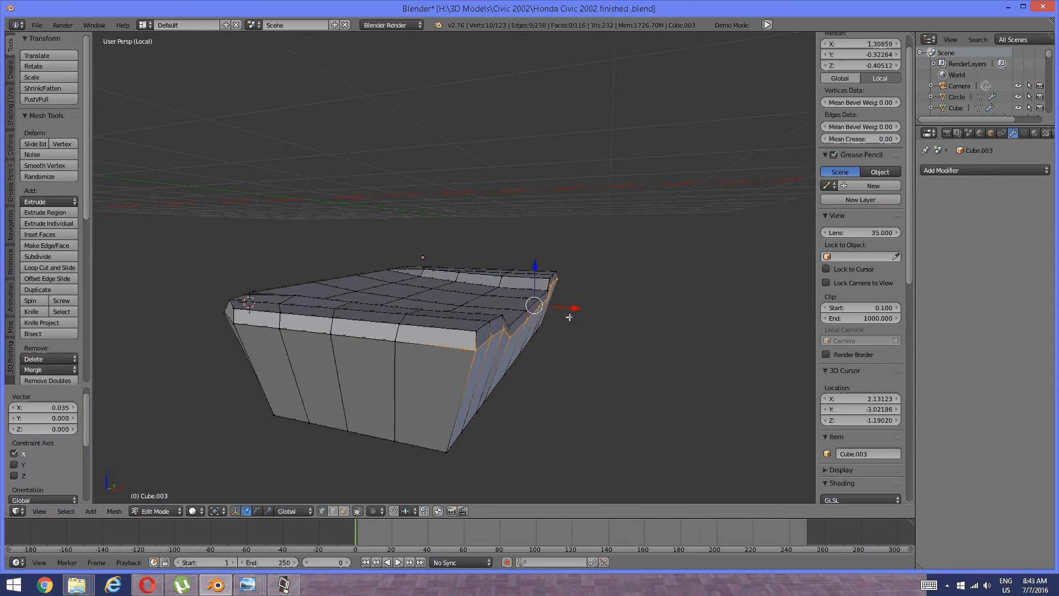
pyautogui.press('a')
pyautogui.moveTo(472, 351); pyautogui.dragTo(402, 419, button='middle')
pyautogui.hotkey('ctrl', 'Tab')
pyautogui.click(311, 422)
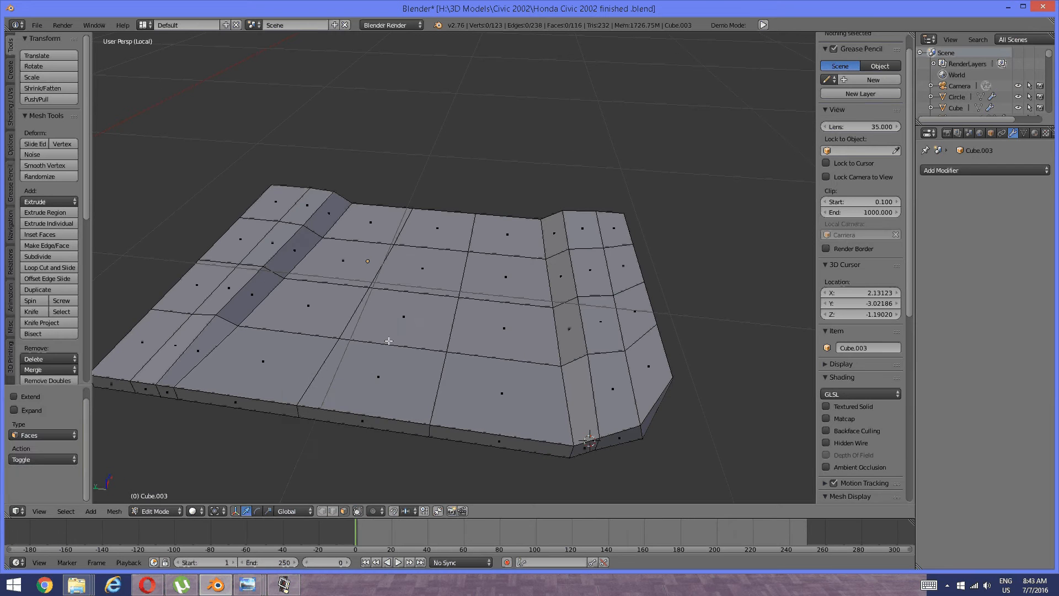
pyautogui.rightClick(405, 328)
pyautogui.moveTo(406, 328)
pyautogui.mouseDown(button='middle')
pyautogui.moveTo(370, 300)
pyautogui.moveTo(389, 322)
pyautogui.mouseUp(button='middle')
pyautogui.press('a')
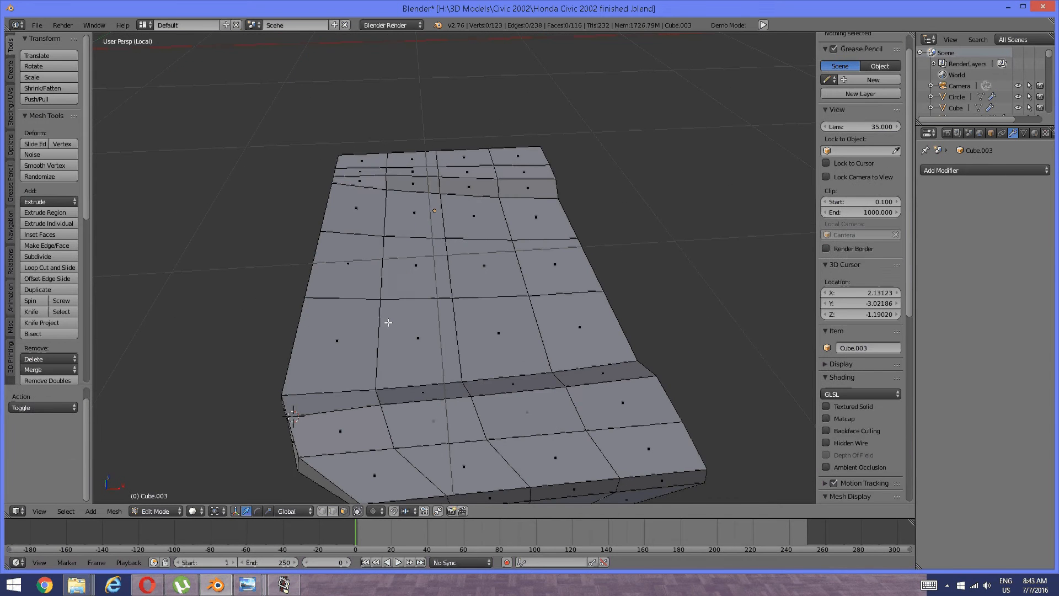
pyautogui.keyDown('alt'); pyautogui.rightClick(388, 331); pyautogui.keyUp('alt')
pyautogui.press('a')
# Edge-slide the side-to-side loop nearest the cushion's front further toward the front edge
pyautogui.hotkey('ctrl', 'Tab')
pyautogui.click(372, 337)
pyautogui.keyDown('alt'); pyautogui.rightClick(377, 335); pyautogui.keyUp('alt')
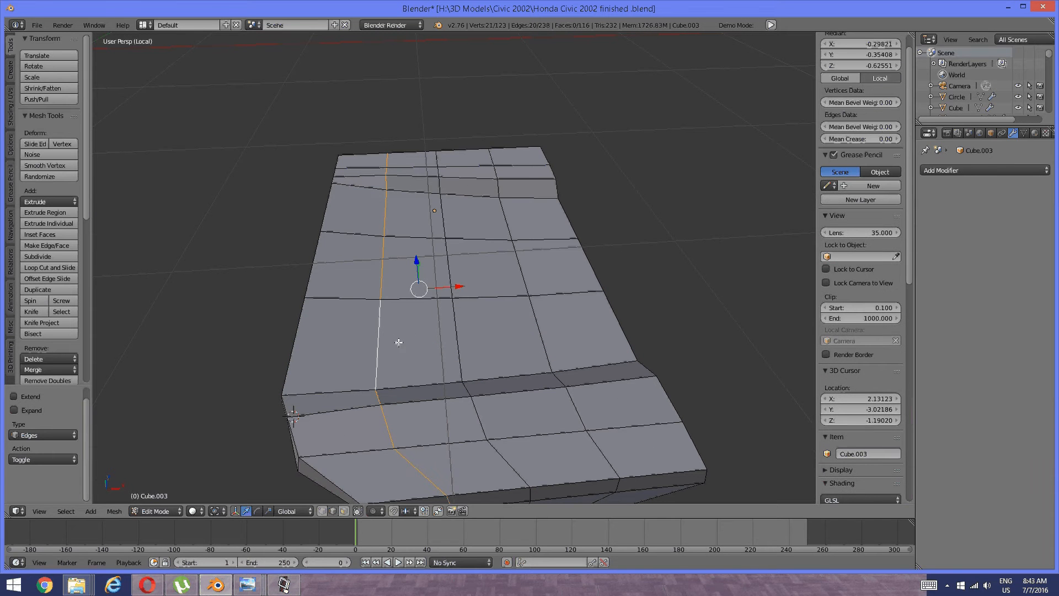
pyautogui.hotkey('ctrl', 'e')
pyautogui.click(398, 343)
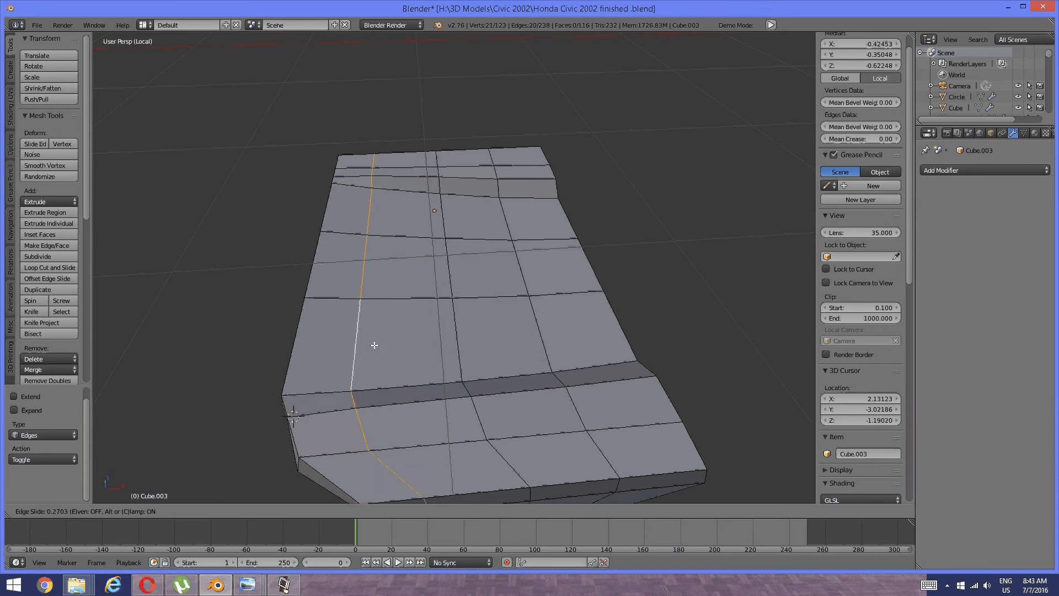
pyautogui.click(370, 348)
# Add a centred side-to-side loop cut between the front loop and the central loop
pyautogui.hotkey('ctrl', 'r')
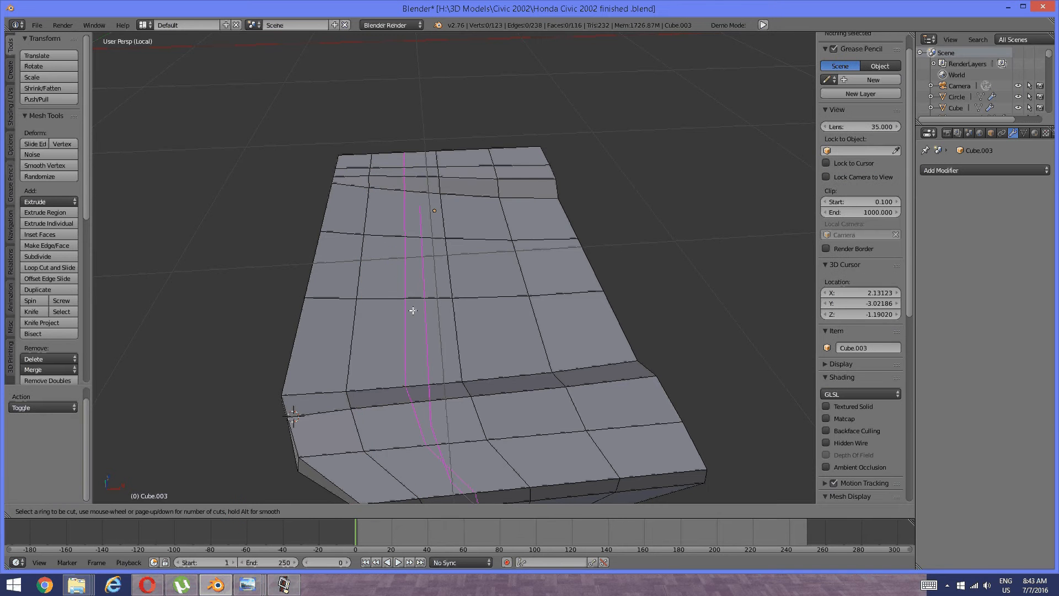
pyautogui.click(412, 311)
pyautogui.press('a')
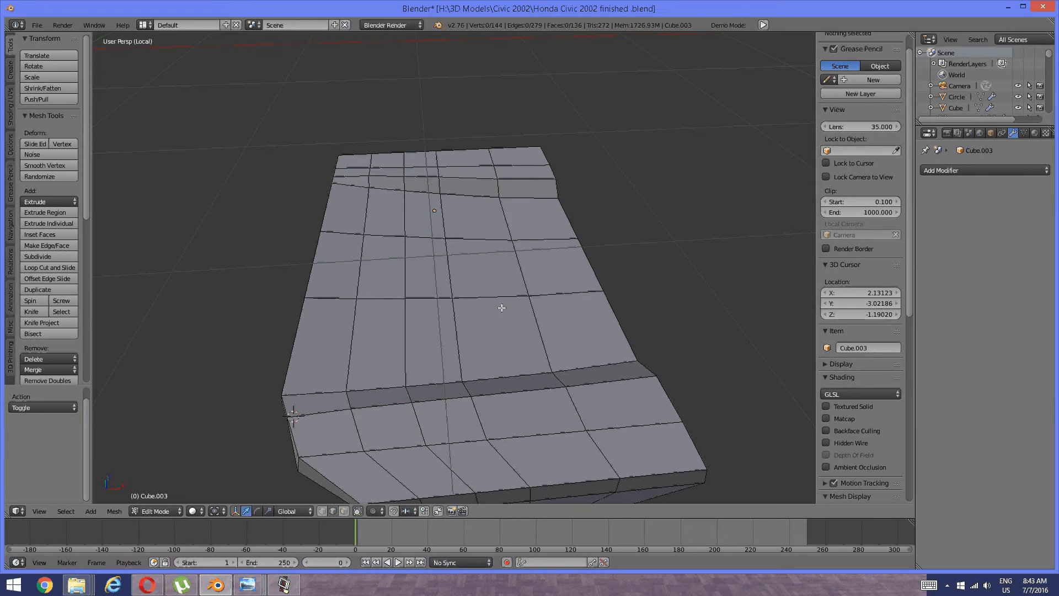
# Edge-slide the side-to-side loop nearest the cushion's back further toward the back edge
pyautogui.keyDown('alt'); pyautogui.rightClick(533, 318); pyautogui.keyUp('alt')
pyautogui.hotkey('ctrl', 'e')
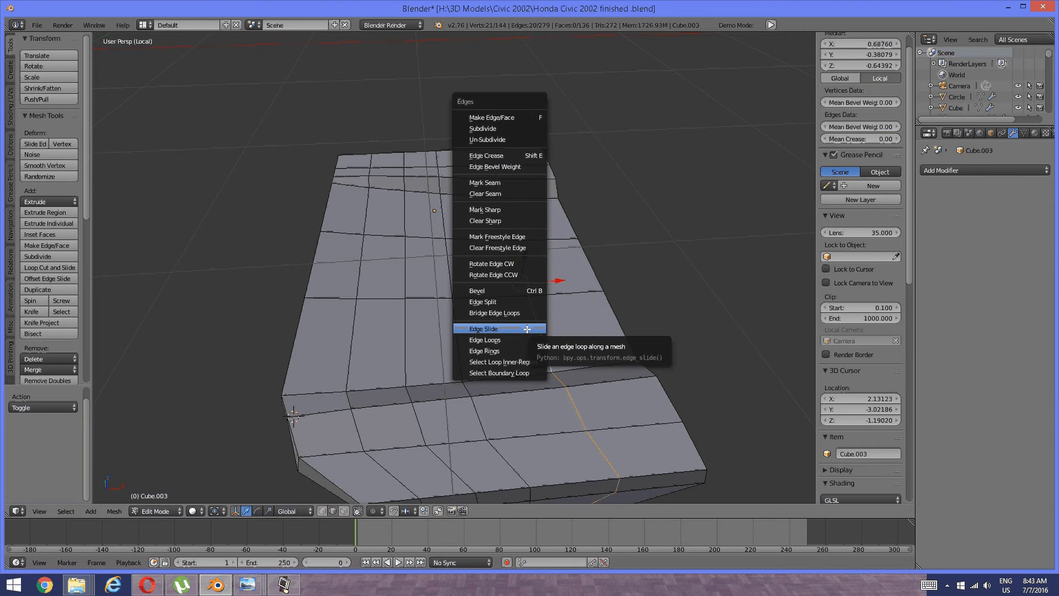
pyautogui.click(526, 328)
pyautogui.click(548, 322)
pyautogui.press('a')
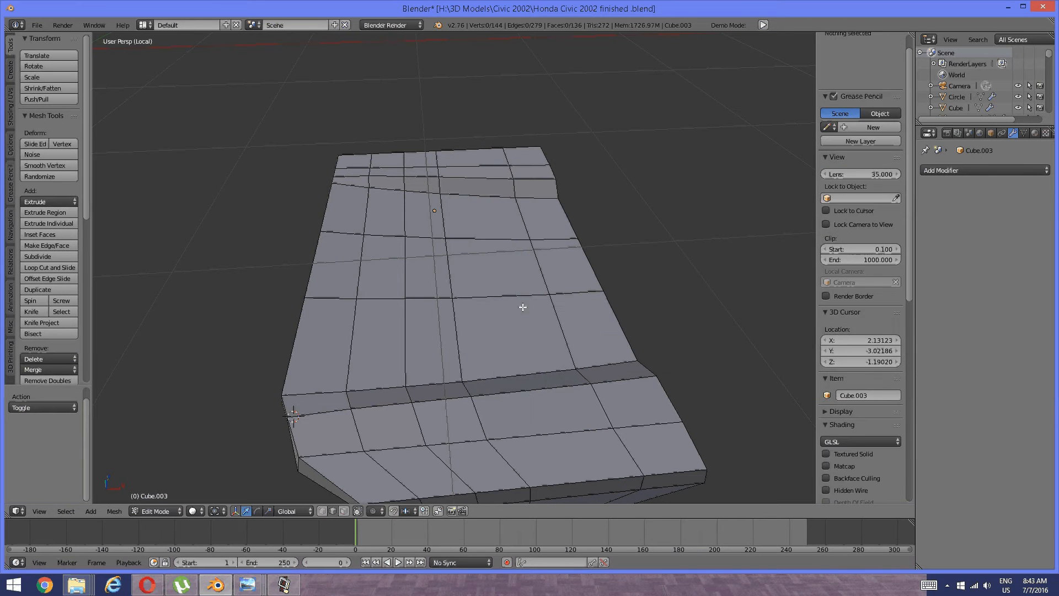
# Add a centred side-to-side loop cut between the central loop and the back loop
pyautogui.hotkey('ctrl', 'r')
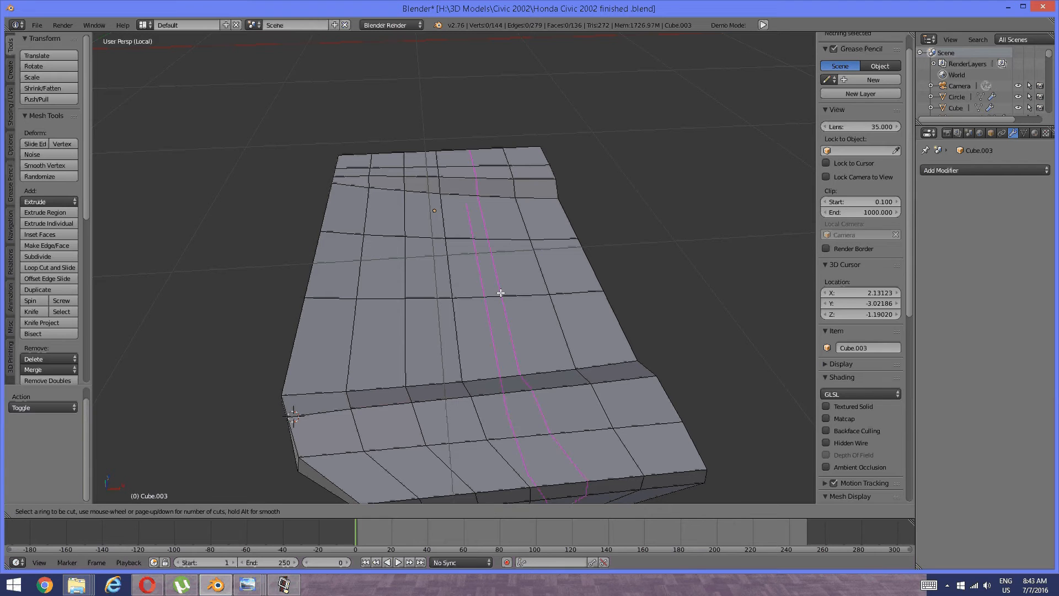
pyautogui.click(500, 293)
pyautogui.rightClick(501, 293)
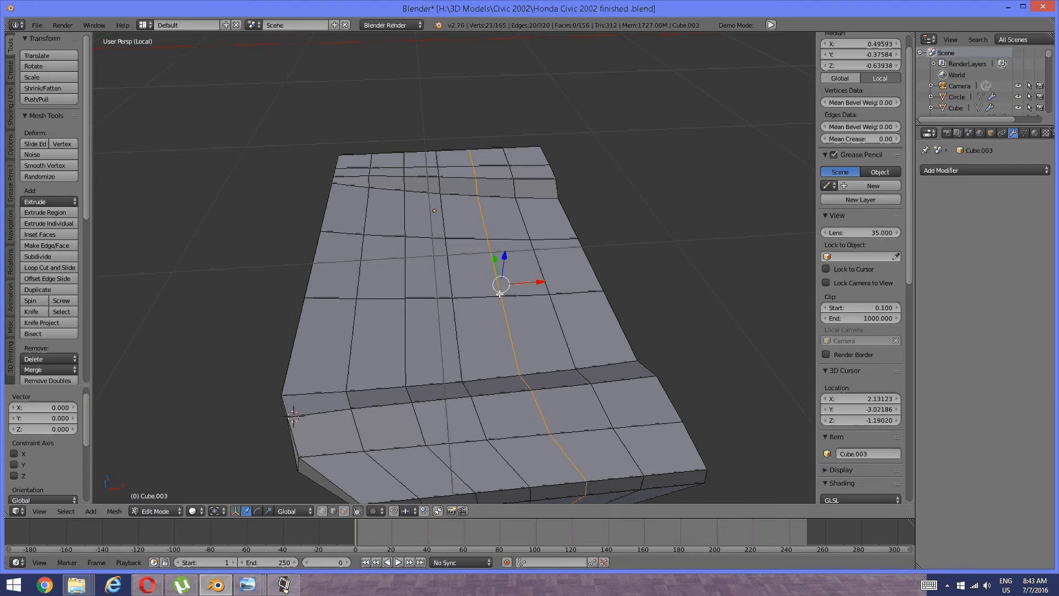
pyautogui.press('a')
# Raise two seat faces in the middle row along Z, one in front of and one behind the central loop
pyautogui.hotkey('ctrl', 'Tab')
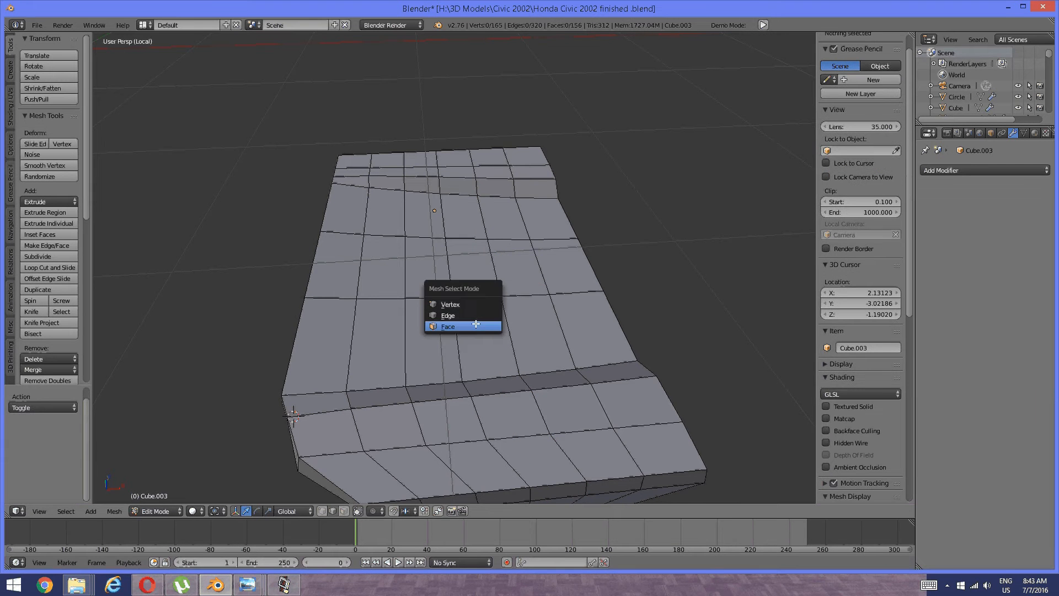
pyautogui.click(476, 323)
pyautogui.rightClick(516, 265)
pyautogui.keyDown('shift'); pyautogui.rightClick(381, 265); pyautogui.keyUp('shift')
pyautogui.moveTo(380, 265); pyautogui.dragTo(410, 275, button='middle')
pyautogui.moveTo(459, 248); pyautogui.dragTo(462, 241)
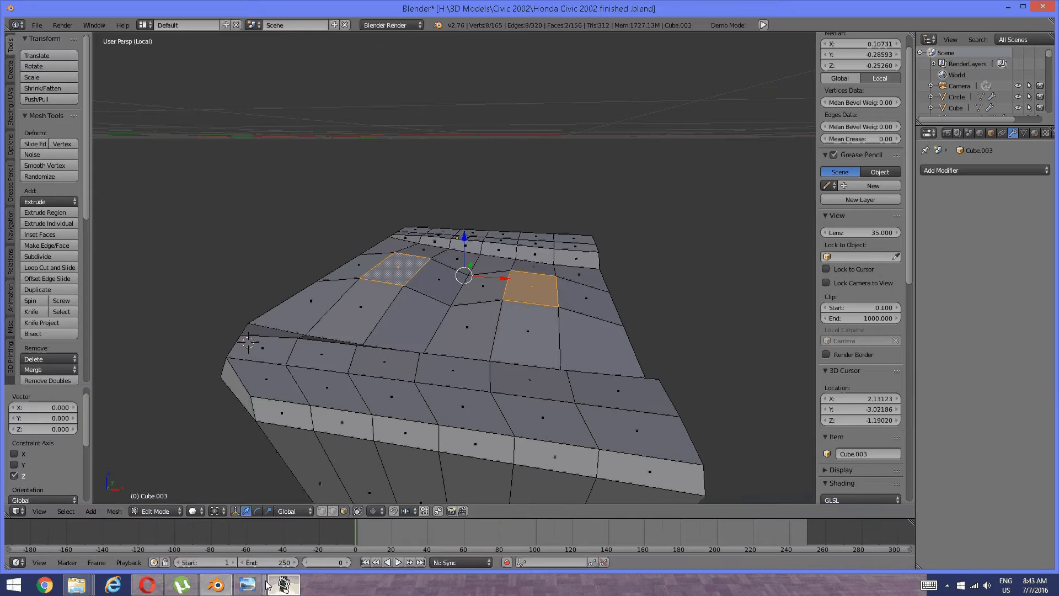
# Switch to Windows Photo Viewer to examine the cushion shape in the rear seat photo, and return to Blender
pyautogui.moveTo(257, 588)
pyautogui.click(368, 526)
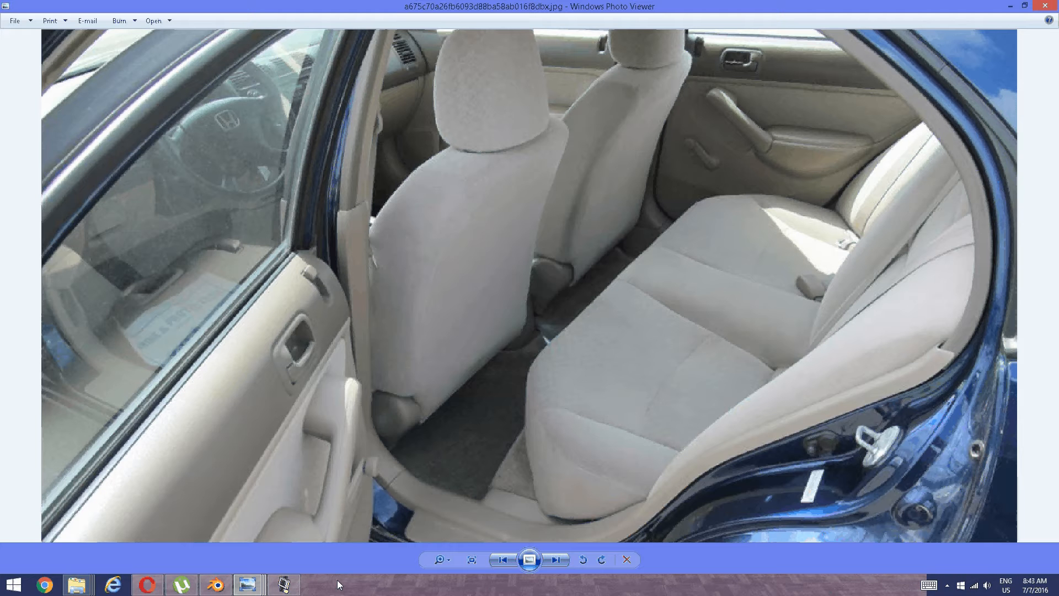
pyautogui.click(215, 586)
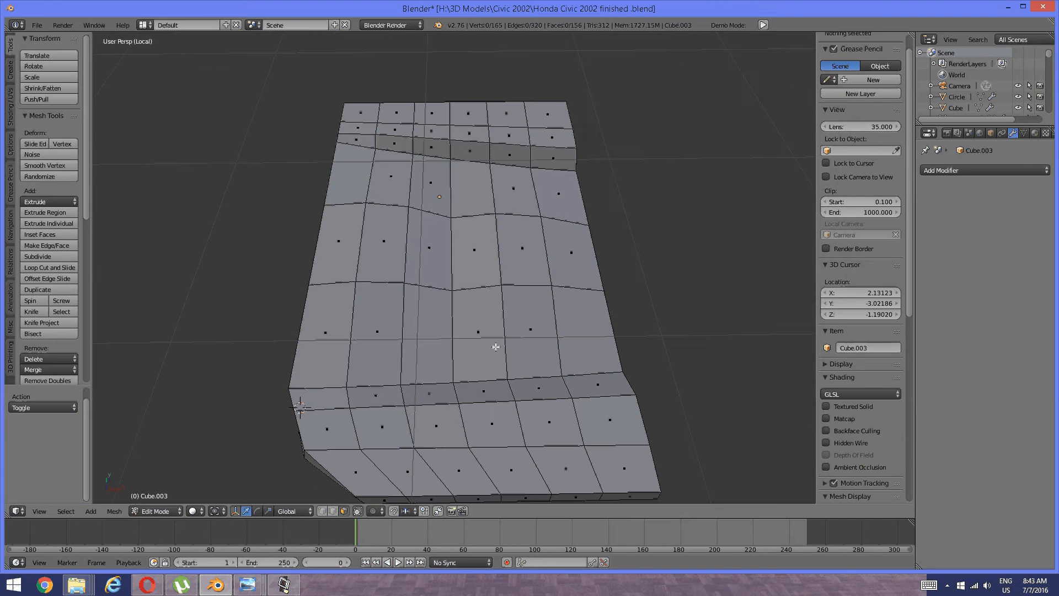
pyautogui.hotkey('ctrl', 'Tab')
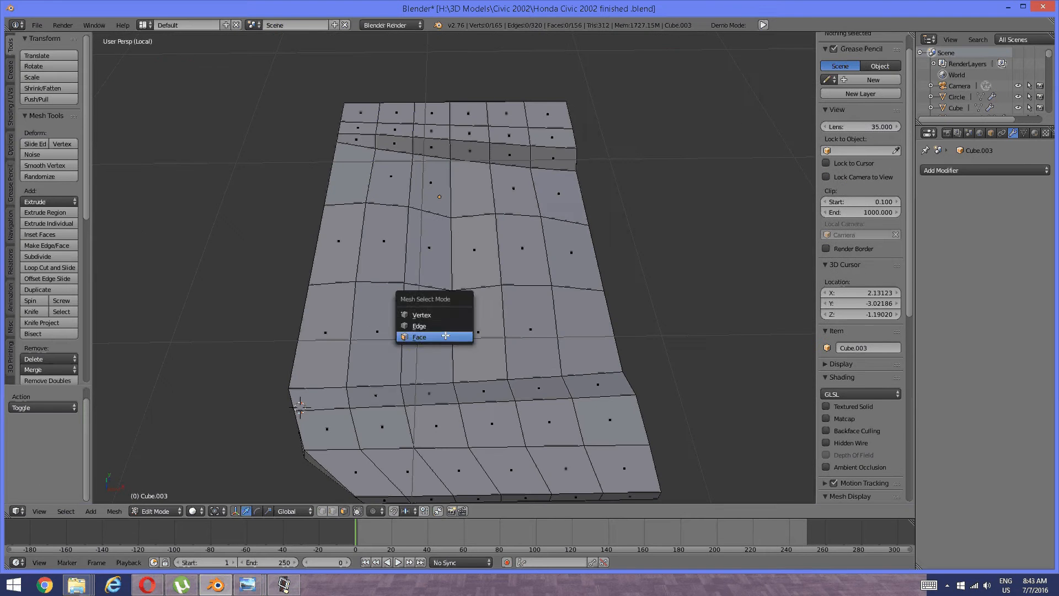
pyautogui.click(446, 336)
pyautogui.keyDown('alt'); pyautogui.rightClick(390, 352); pyautogui.keyUp('alt')
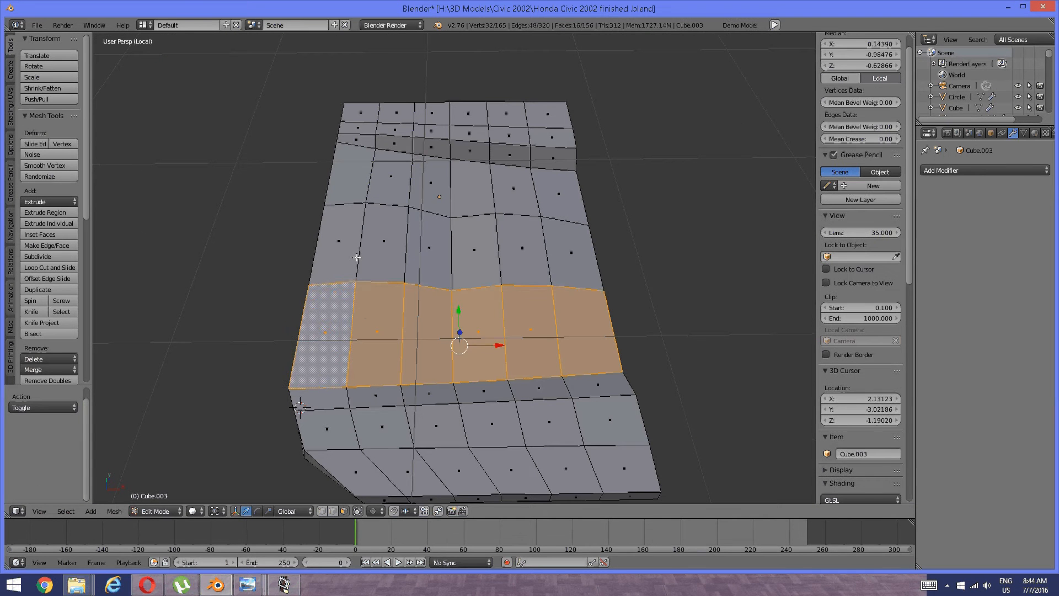
pyautogui.keyDown('alt'); pyautogui.keyDown('shift'); pyautogui.rightClick(344, 237); pyautogui.keyUp('shift'); pyautogui.keyUp('alt')
pyautogui.keyDown('alt'); pyautogui.keyDown('shift'); pyautogui.rightClick(387, 178); pyautogui.keyUp('shift'); pyautogui.keyUp('alt')
pyautogui.moveTo(317, 369); pyautogui.dragTo(361, 335, button='middle')
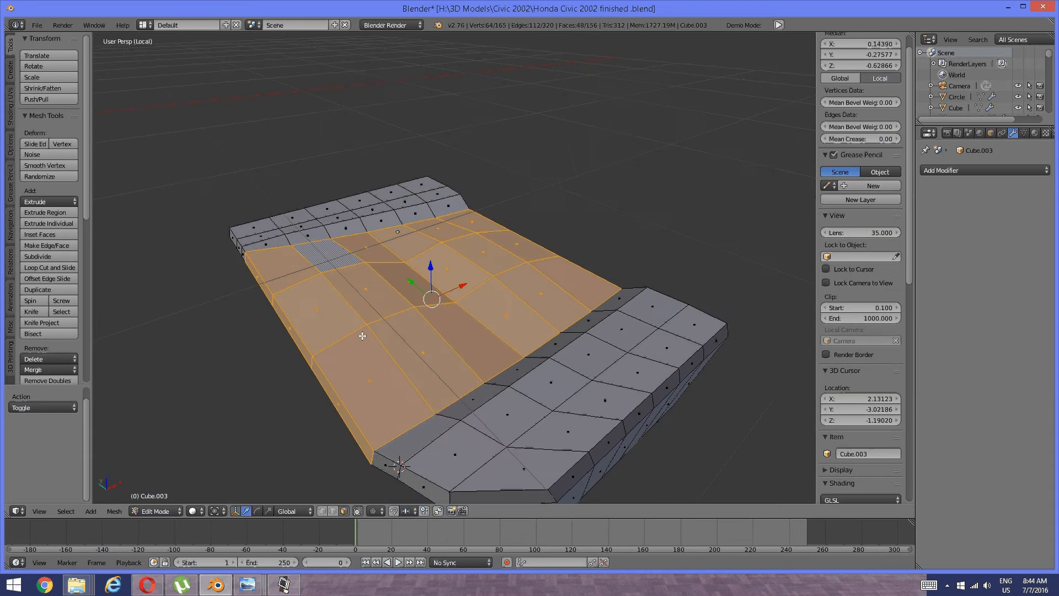
pyautogui.press('a')
# Duplicate all 18 faces of the cushion's sunken seating area in place and hide the duplicate
pyautogui.rightClick(380, 375)
pyautogui.keyDown('shift'); pyautogui.rightClick(433, 355); pyautogui.keyUp('shift')
pyautogui.keyDown('shift'); pyautogui.rightClick(466, 336); pyautogui.keyUp('shift')
pyautogui.keyDown('shift'); pyautogui.rightClick(414, 288); pyautogui.keyUp('shift')
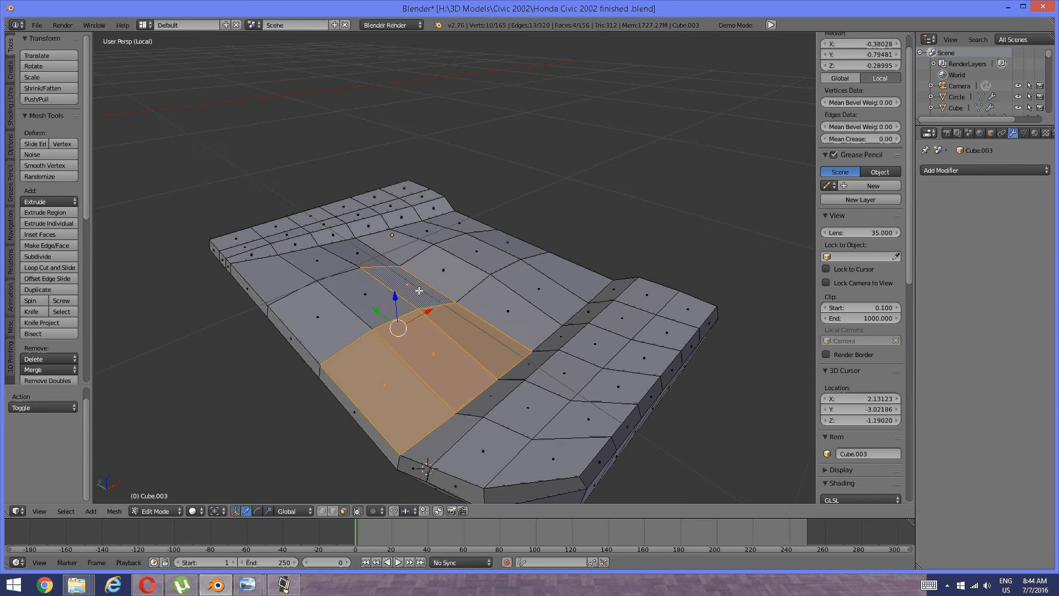
pyautogui.keyDown('shift'); pyautogui.rightClick(371, 293); pyautogui.keyUp('shift')
pyautogui.keyDown('shift'); pyautogui.rightClick(330, 312); pyautogui.keyUp('shift')
pyautogui.keyDown('shift'); pyautogui.rightClick(282, 278); pyautogui.keyUp('shift')
pyautogui.keyDown('shift'); pyautogui.rightClick(308, 264); pyautogui.keyUp('shift')
pyautogui.keyDown('shift'); pyautogui.rightClick(359, 252); pyautogui.keyUp('shift')
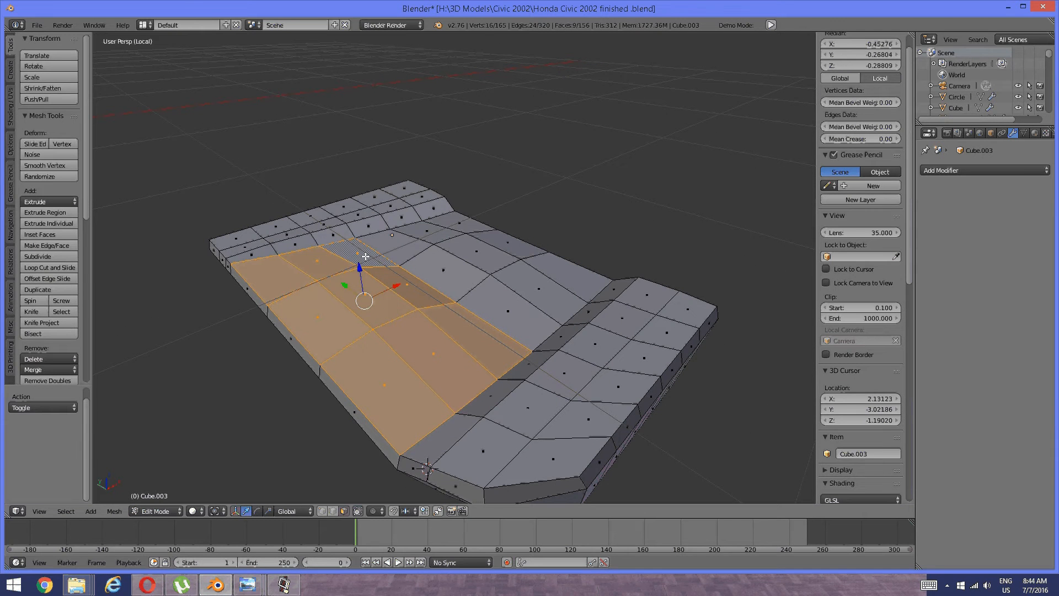
pyautogui.moveTo(359, 252); pyautogui.dragTo(423, 337, button='middle')
pyautogui.keyDown('shift'); pyautogui.rightClick(423, 337); pyautogui.keyUp('shift')
pyautogui.keyDown('shift'); pyautogui.rightClick(477, 334); pyautogui.keyUp('shift')
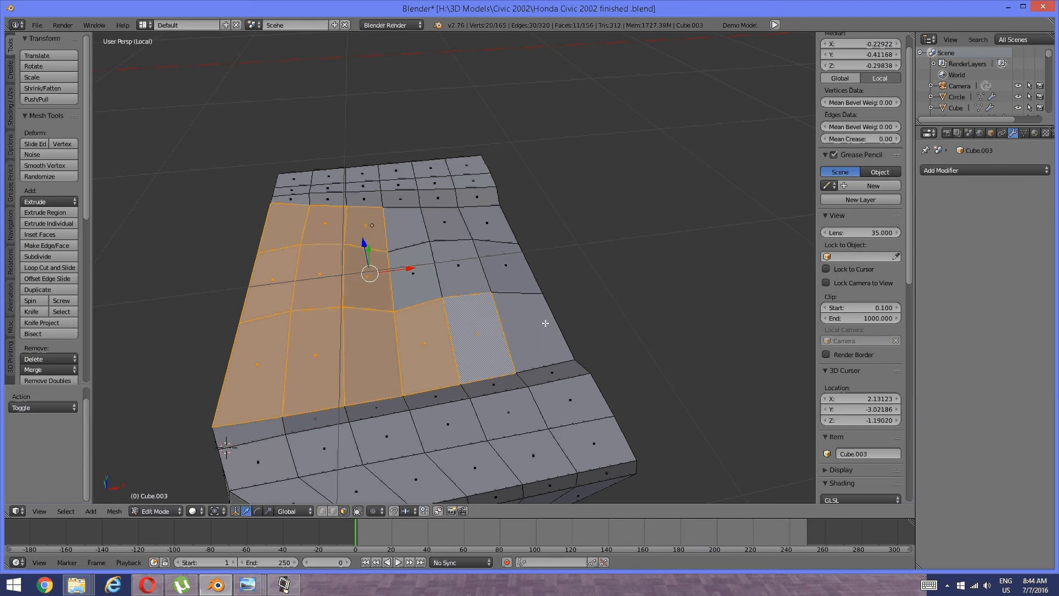
pyautogui.keyDown('shift'); pyautogui.rightClick(529, 331); pyautogui.keyUp('shift')
pyautogui.keyDown('shift'); pyautogui.rightClick(506, 266); pyautogui.keyUp('shift')
pyautogui.keyDown('shift'); pyautogui.rightClick(458, 266); pyautogui.keyUp('shift')
pyautogui.keyDown('shift'); pyautogui.rightClick(423, 268); pyautogui.keyUp('shift')
pyautogui.keyDown('shift'); pyautogui.rightClick(406, 228); pyautogui.keyUp('shift')
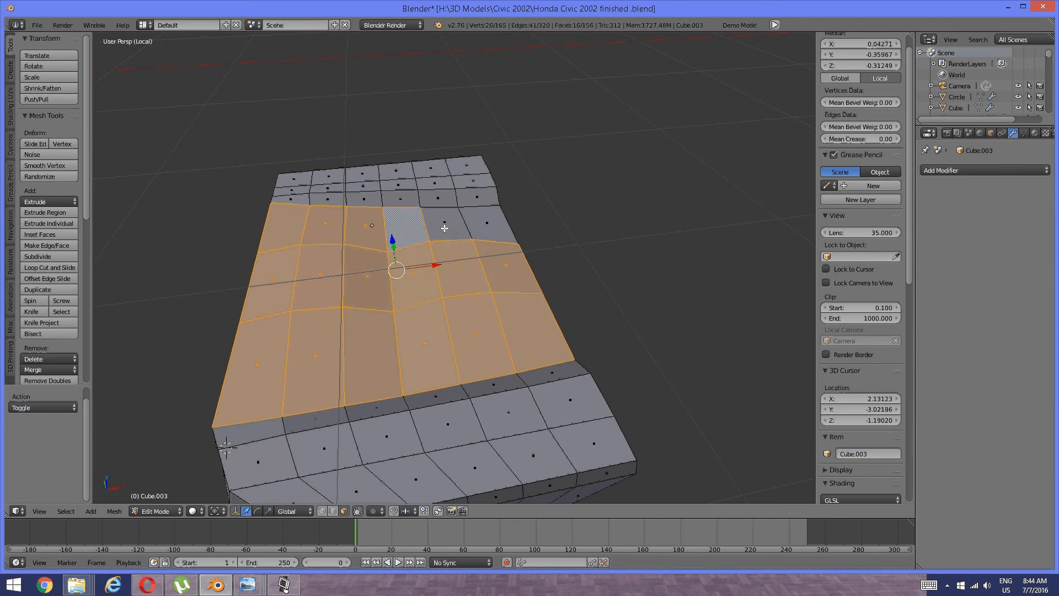
pyautogui.keyDown('shift'); pyautogui.rightClick(444, 224); pyautogui.keyUp('shift')
pyautogui.keyDown('shift'); pyautogui.rightClick(485, 225); pyautogui.keyUp('shift')
pyautogui.moveTo(485, 225); pyautogui.dragTo(391, 297, button='middle')
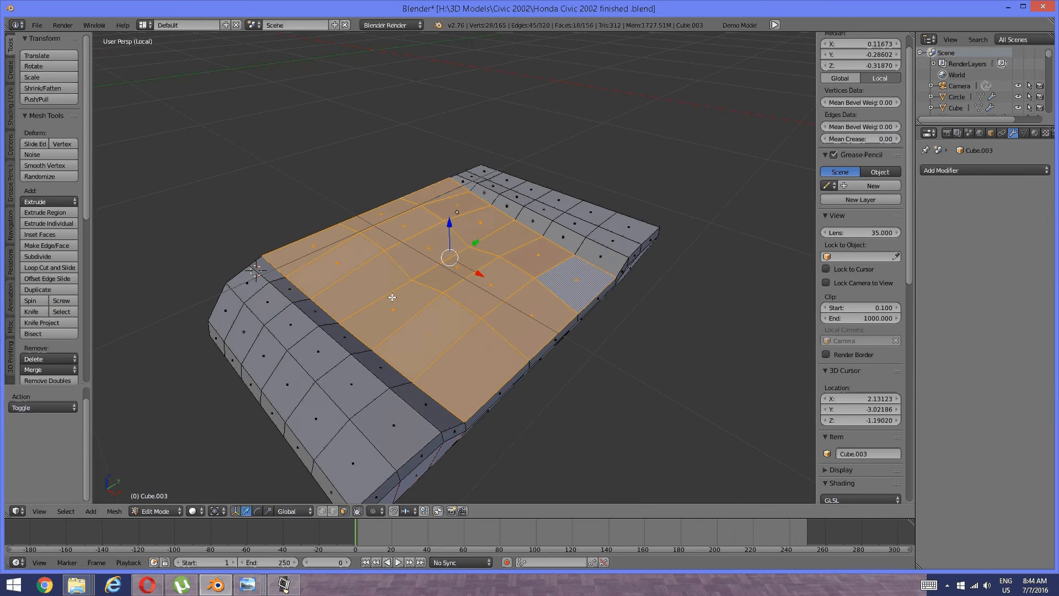
pyautogui.moveTo(365, 347)
pyautogui.mouseDown(button='middle')
pyautogui.moveTo(370, 337)
pyautogui.moveTo(375, 357)
pyautogui.mouseUp(button='middle')
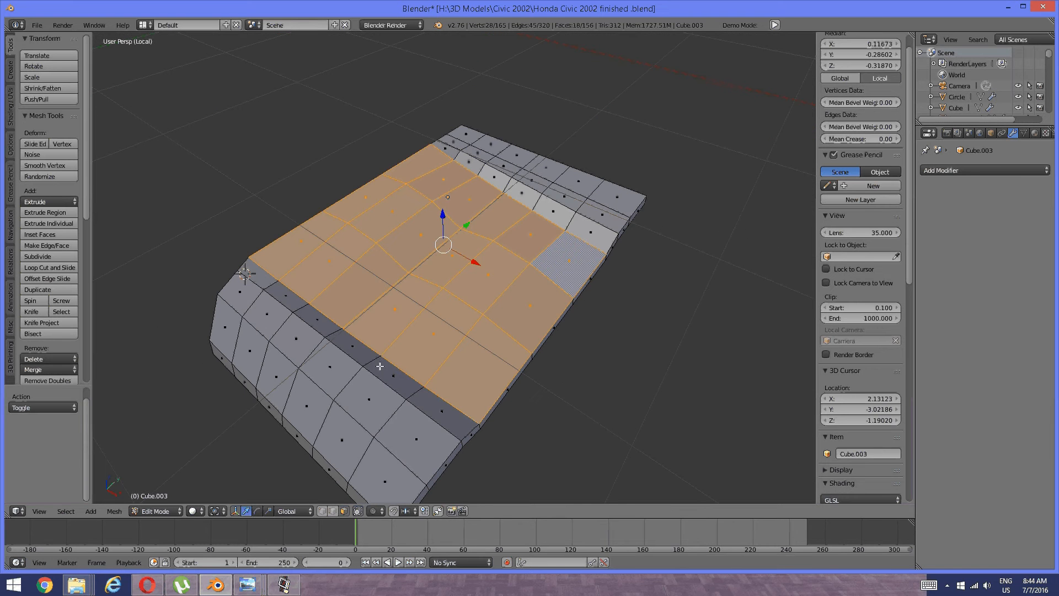
pyautogui.hotkey('shift', 'd')
pyautogui.press('Escape')
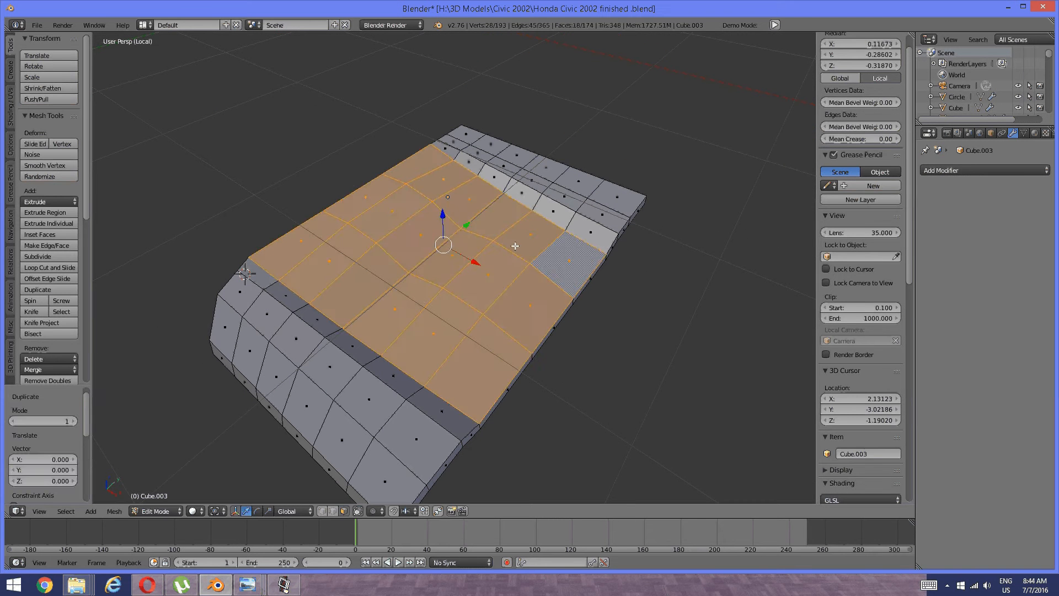
pyautogui.press('h')
# Delete the original 18 faces of the sunken seating area, then reveal the hidden duplicate and clear the selection
pyautogui.rightClick(416, 310)
pyautogui.keyDown('shift'); pyautogui.rightClick(433, 334); pyautogui.keyUp('shift')
pyautogui.keyDown('shift'); pyautogui.rightClick(478, 367); pyautogui.keyUp('shift')
pyautogui.keyDown('shift'); pyautogui.rightClick(523, 306); pyautogui.keyUp('shift')
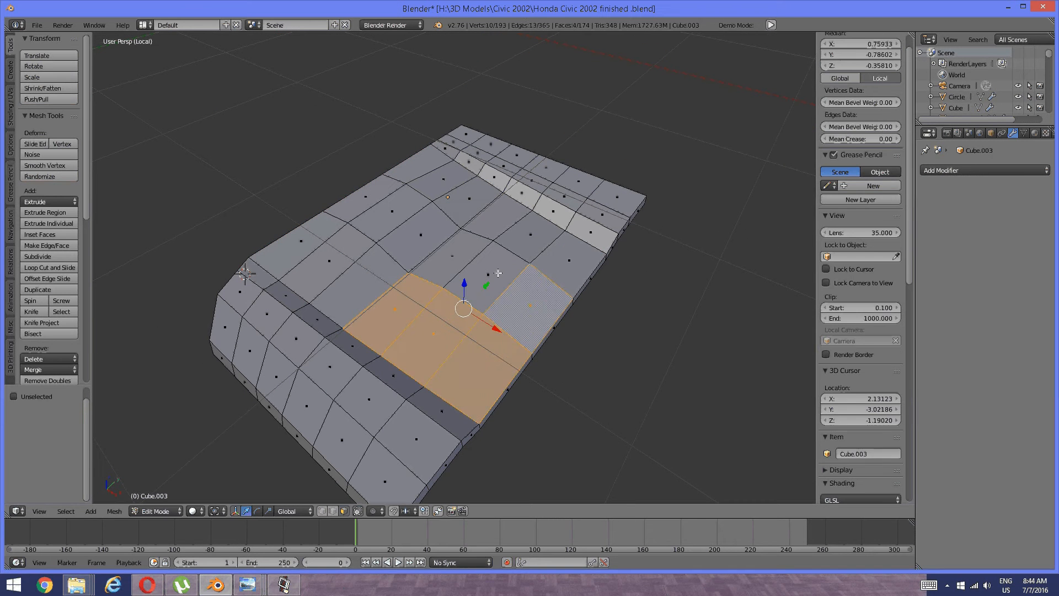
pyautogui.keyDown('shift'); pyautogui.rightClick(490, 274); pyautogui.keyUp('shift')
pyautogui.keyDown('shift'); pyautogui.rightClick(465, 255); pyautogui.keyUp('shift')
pyautogui.press('c')
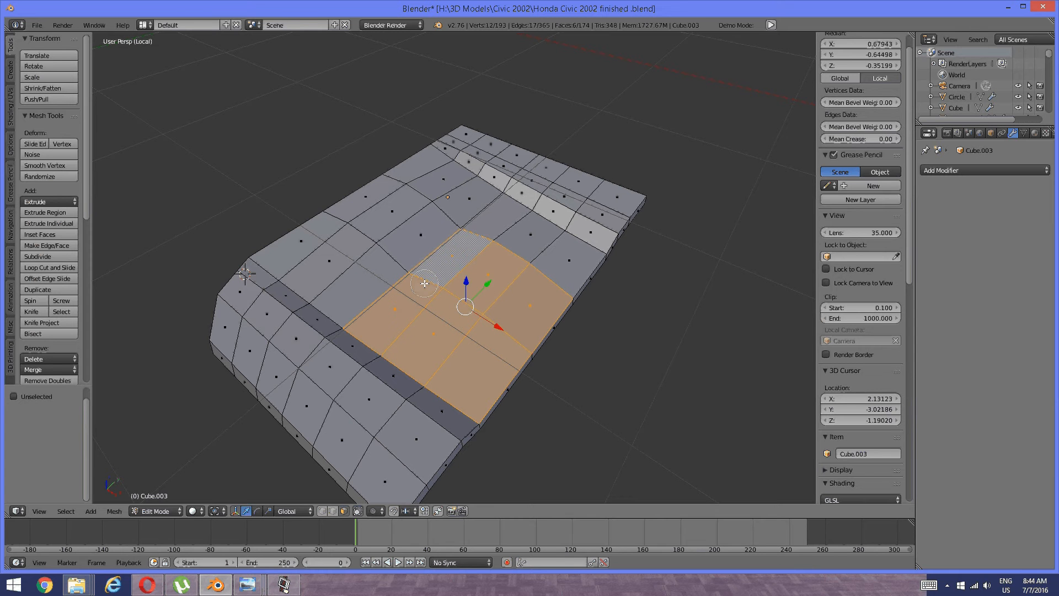
pyautogui.moveTo(424, 285)
pyautogui.mouseDown()
pyautogui.moveTo(379, 297)
pyautogui.moveTo(320, 252)
pyautogui.mouseUp()
pyautogui.moveTo(351, 232)
pyautogui.mouseDown()
pyautogui.moveTo(474, 201)
pyautogui.moveTo(541, 258)
pyautogui.mouseUp()
pyautogui.rightClick(541, 258)
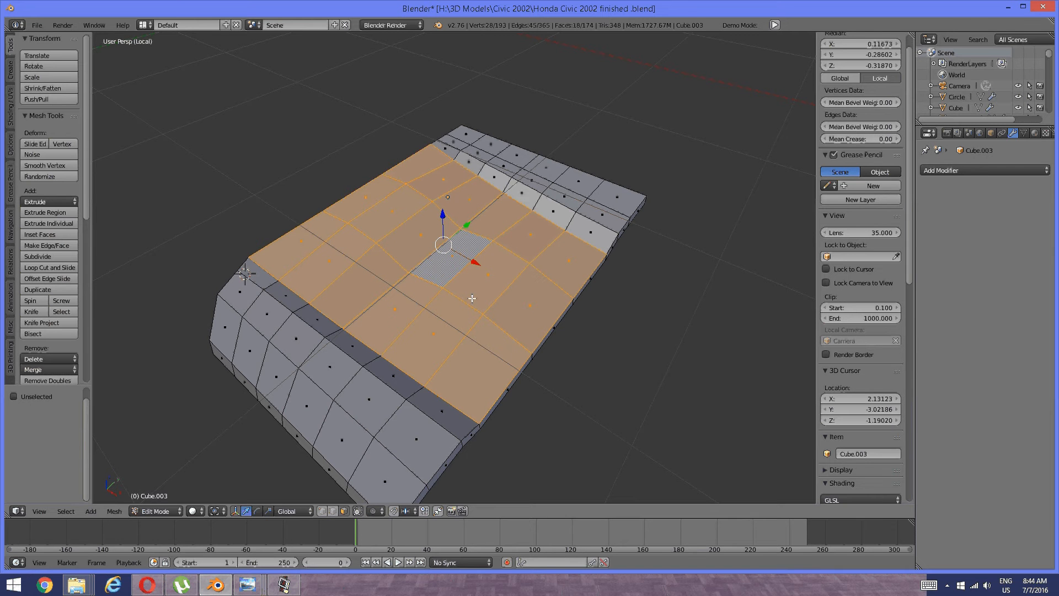
pyautogui.press('x')
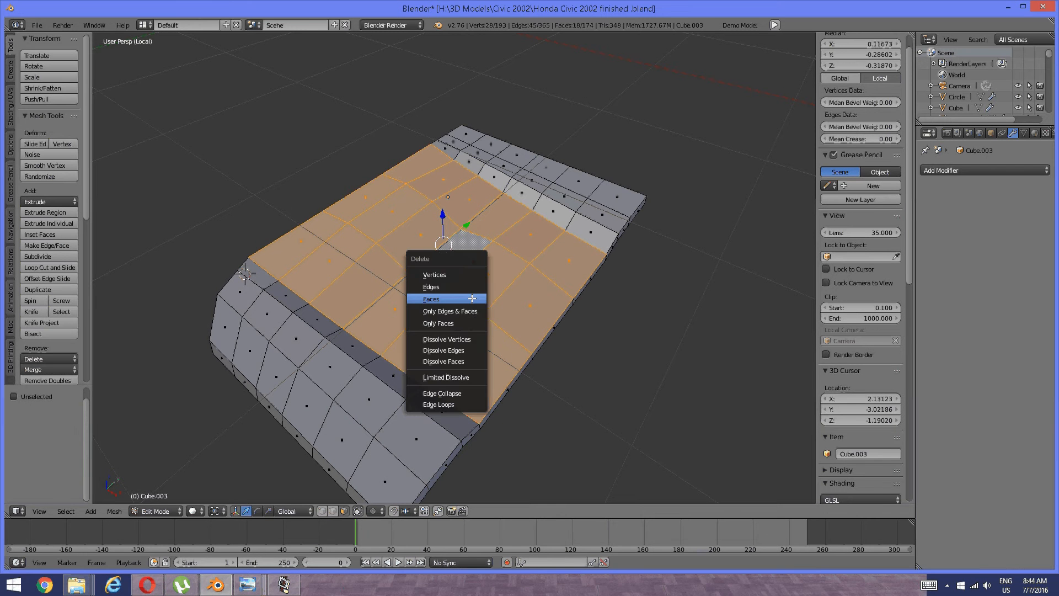
pyautogui.click(472, 297)
pyautogui.moveTo(333, 302); pyautogui.dragTo(367, 298, button='middle')
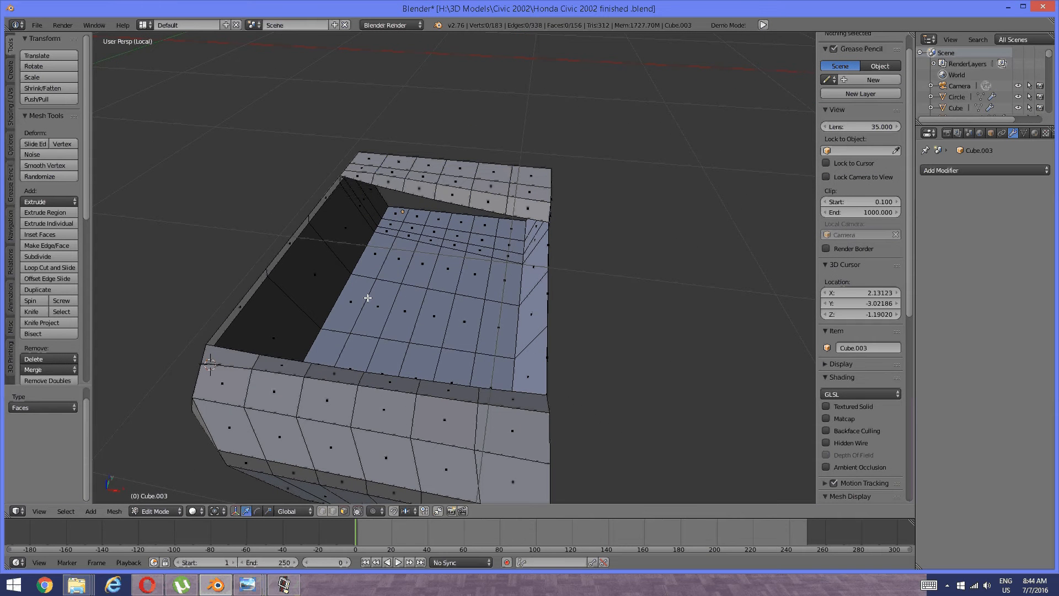
pyautogui.hotkey('ctrl', 'z')
pyautogui.press('a')
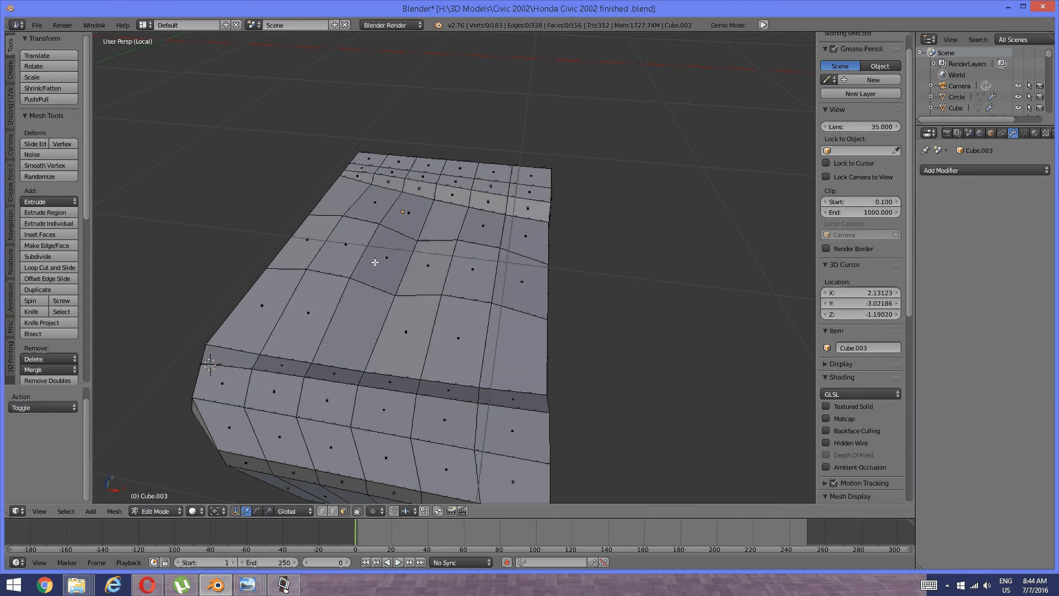
# Duplicate the nine seating-area faces on the positive X half of the cushion in place and hide the duplicate
pyautogui.press('c')
pyautogui.moveTo(437, 325)
pyautogui.mouseDown()
pyautogui.moveTo(482, 237)
pyautogui.moveTo(501, 323)
pyautogui.mouseUp()
pyautogui.rightClick(497, 345)
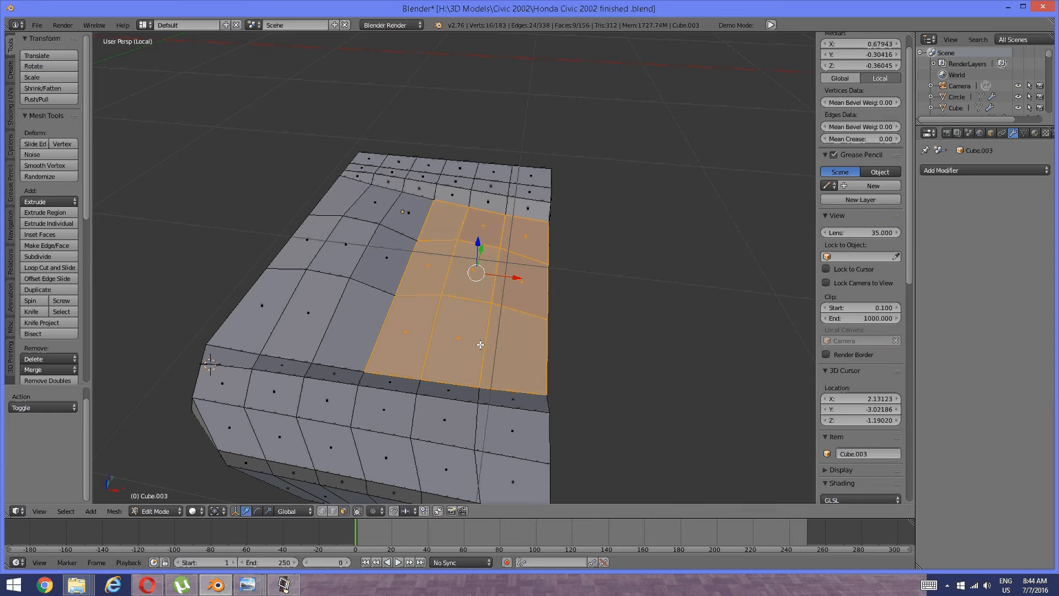
pyautogui.hotkey('shift', 'd')
pyautogui.rightClick(614, 245)
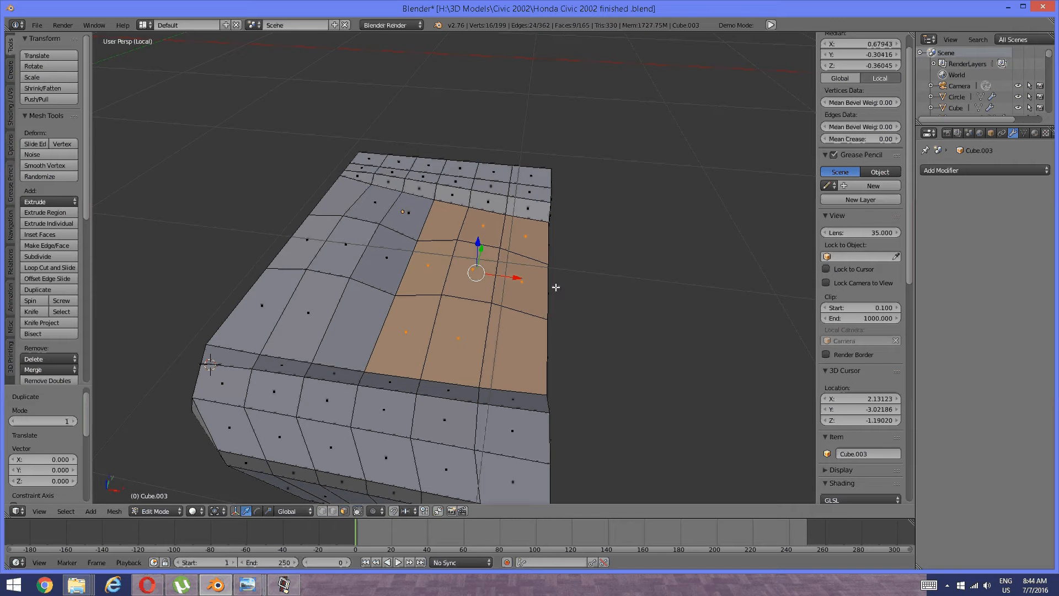
pyautogui.press('h')
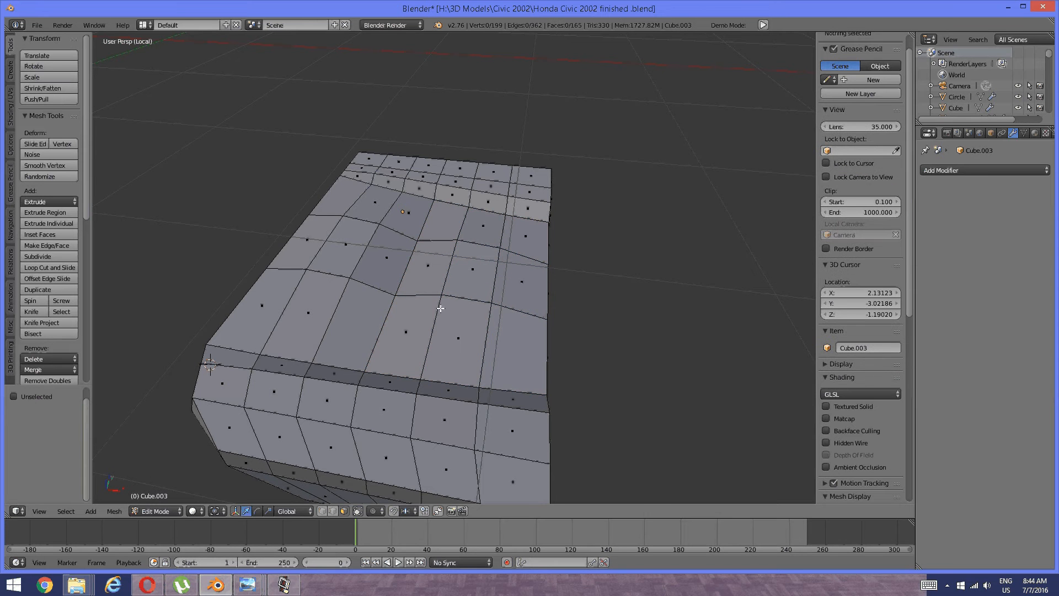
# Delete the three-by-three block of original faces on the high-X half of the recessed middle area, and reveal the hidden faces
pyautogui.press('c')
pyautogui.moveTo(449, 331)
pyautogui.mouseDown()
pyautogui.moveTo(430, 309)
pyautogui.moveTo(452, 231)
pyautogui.moveTo(497, 336)
pyautogui.moveTo(454, 335)
pyautogui.mouseUp()
pyautogui.press('Escape')
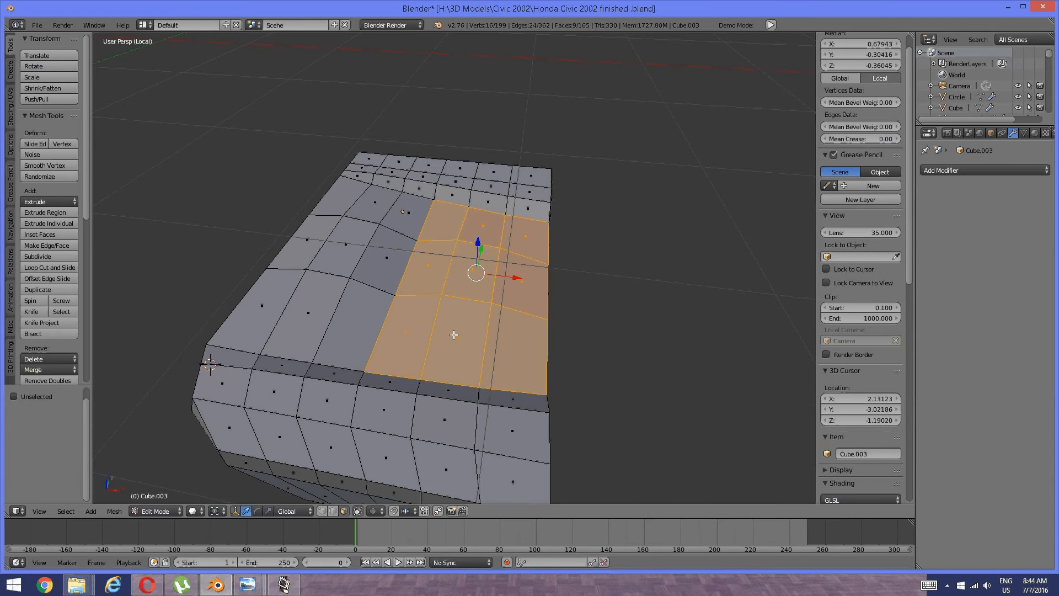
pyautogui.press('x')
pyautogui.click(454, 332)
pyautogui.moveTo(454, 333); pyautogui.dragTo(406, 320, button='middle')
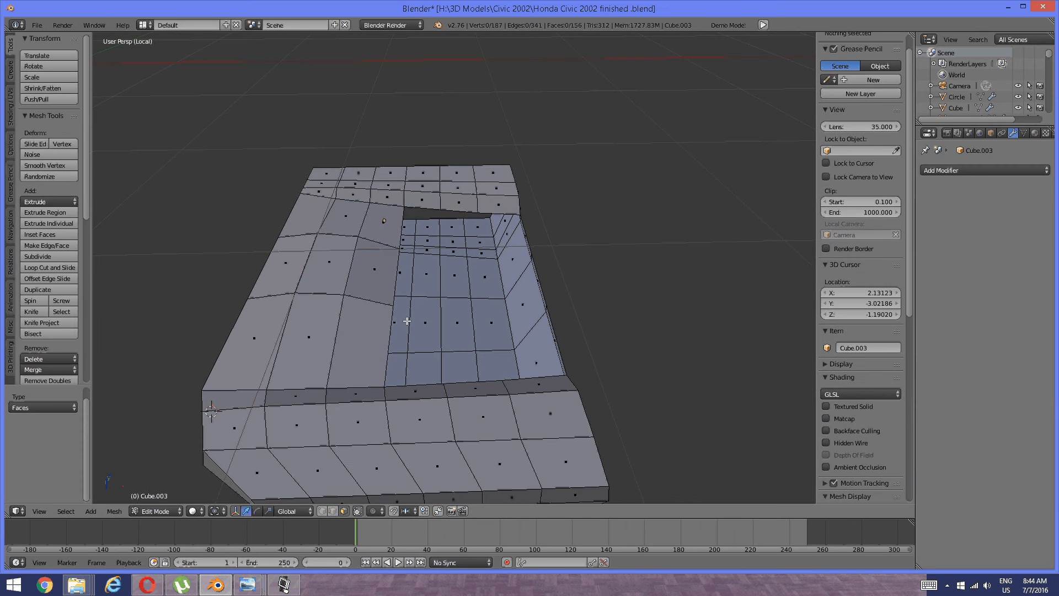
pyautogui.hotkey('alt', 'h')
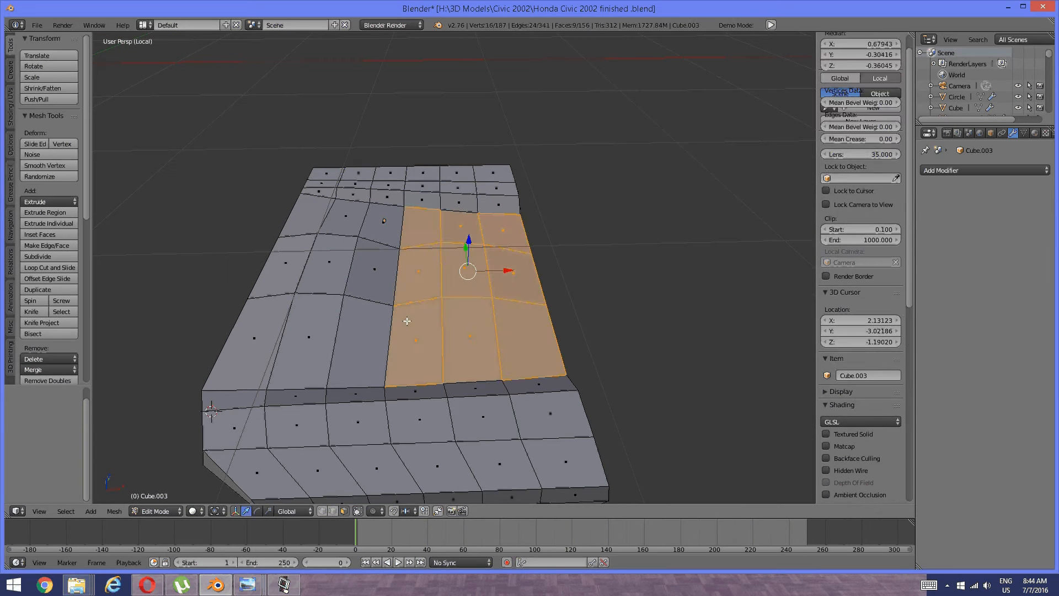
# Duplicate the top and sloped faces of both raised end strips in place, and hide the duplicates
pyautogui.press('a')
pyautogui.moveTo(377, 327)
pyautogui.mouseDown(button='middle')
pyautogui.moveTo(410, 314)
pyautogui.moveTo(451, 330)
pyautogui.mouseUp(button='middle')
pyautogui.press('c')
pyautogui.moveTo(408, 368)
pyautogui.mouseDown()
pyautogui.moveTo(382, 374)
pyautogui.moveTo(407, 359)
pyautogui.moveTo(418, 378)
pyautogui.moveTo(413, 348)
pyautogui.moveTo(494, 255)
pyautogui.mouseUp()
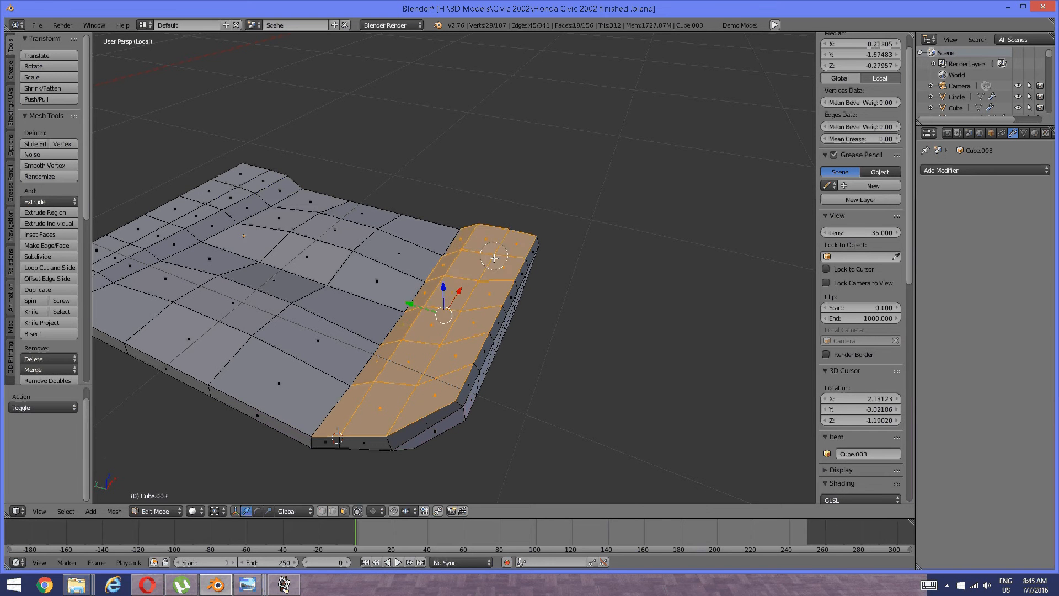
pyautogui.rightClick(490, 263)
pyautogui.moveTo(398, 362)
pyautogui.mouseDown(button='middle')
pyautogui.moveTo(446, 344)
pyautogui.moveTo(415, 356)
pyautogui.mouseUp(button='middle')
pyautogui.press('c')
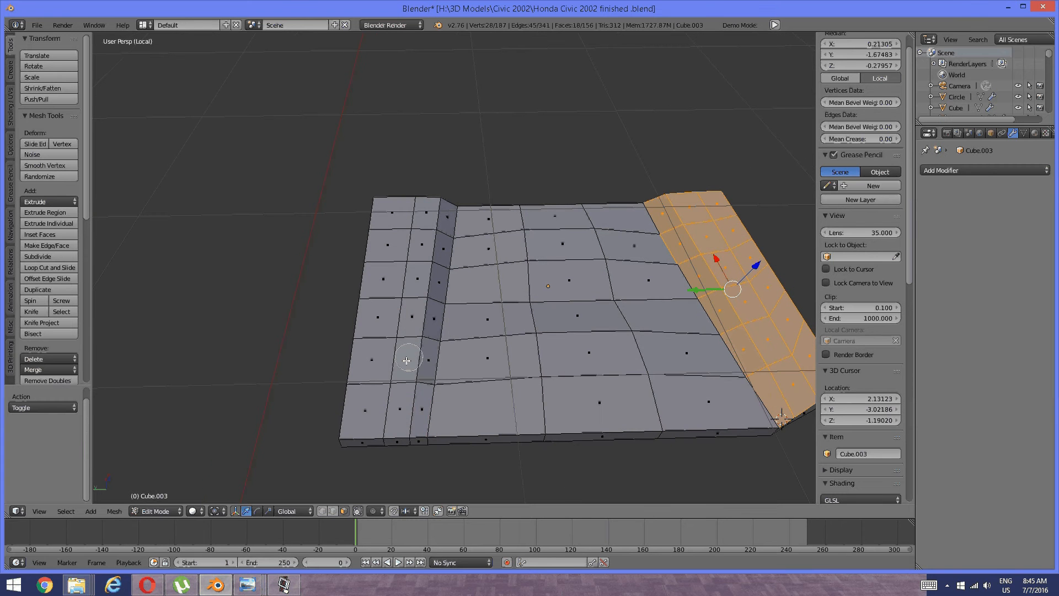
pyautogui.moveTo(414, 356)
pyautogui.mouseDown()
pyautogui.moveTo(403, 350)
pyautogui.moveTo(407, 249)
pyautogui.moveTo(413, 232)
pyautogui.moveTo(426, 237)
pyautogui.moveTo(441, 225)
pyautogui.mouseUp()
pyautogui.rightClick(440, 241)
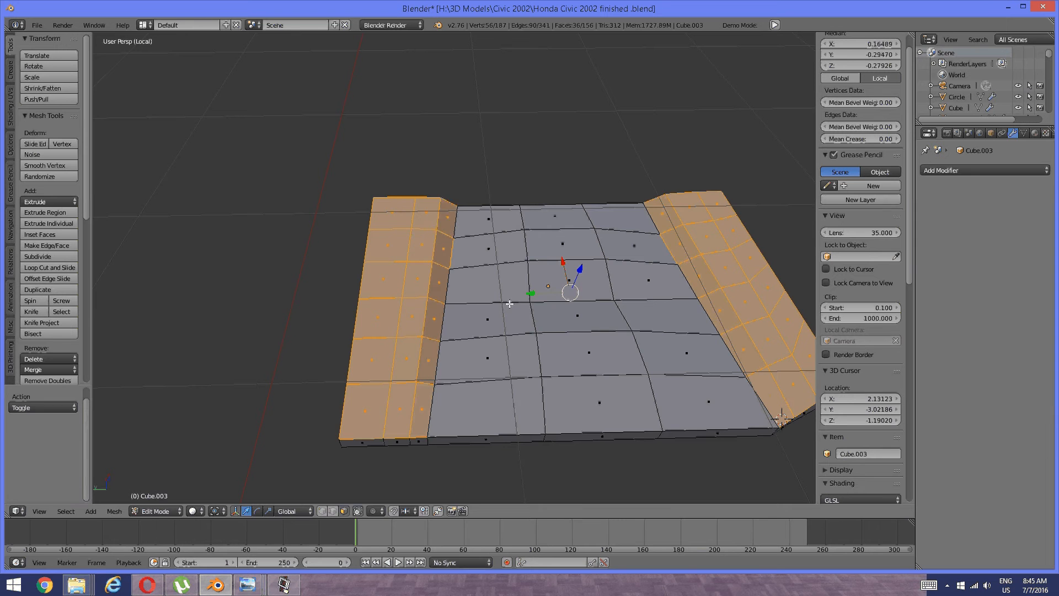
pyautogui.moveTo(508, 303)
pyautogui.mouseDown(button='middle')
pyautogui.moveTo(468, 303)
pyautogui.moveTo(384, 237)
pyautogui.mouseUp(button='middle')
pyautogui.hotkey('shift', 'd')
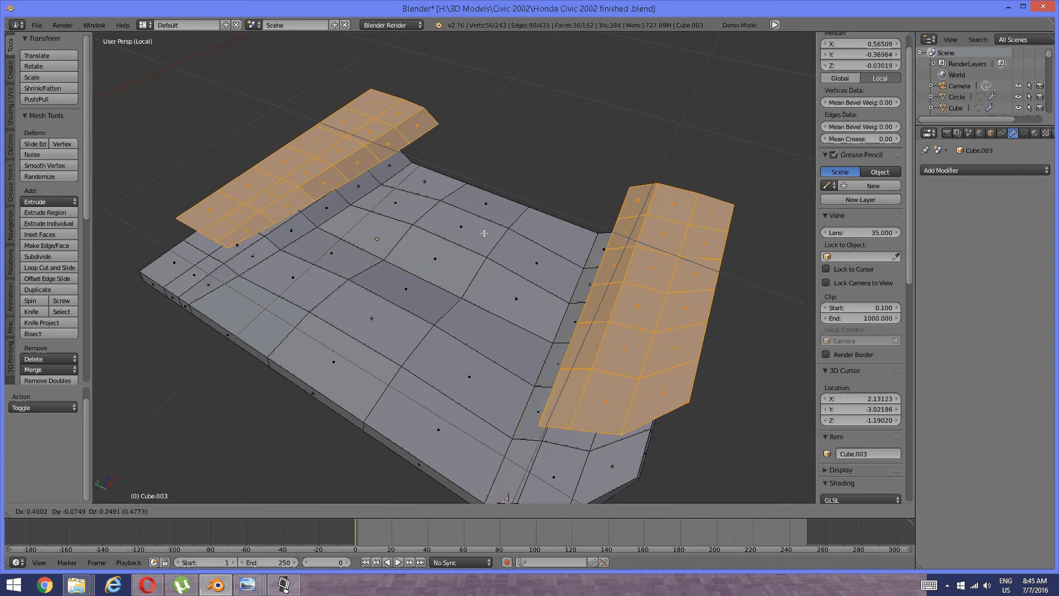
pyautogui.rightClick(468, 295)
pyautogui.press('h')
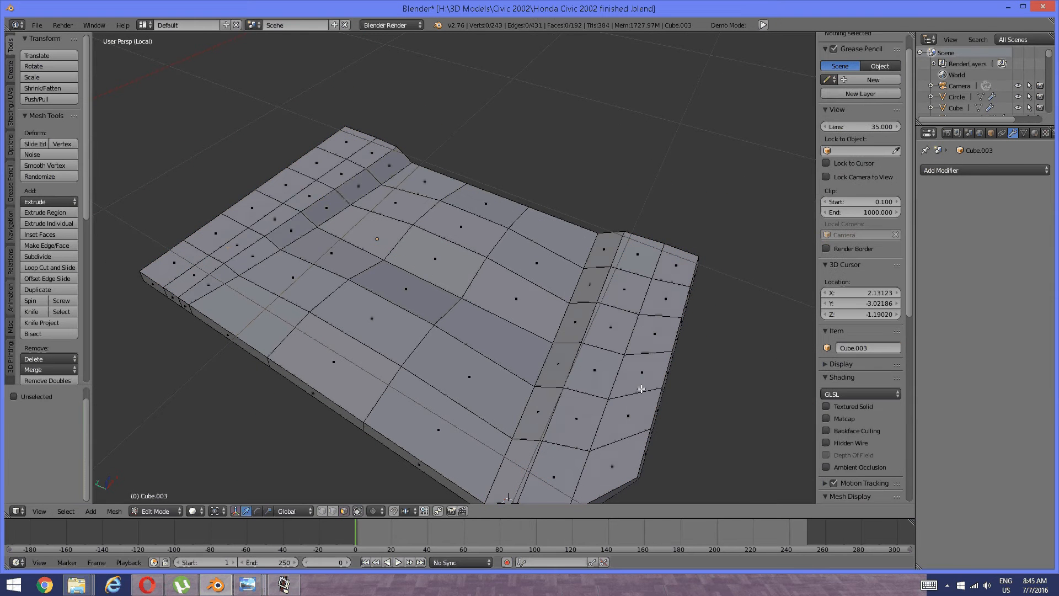
# Delete the original top and sloped faces of both raised end strips, and reveal the hidden duplicates
pyautogui.moveTo(491, 457); pyautogui.dragTo(520, 428, button='middle')
pyautogui.moveTo(638, 399); pyautogui.dragTo(601, 404, button='middle')
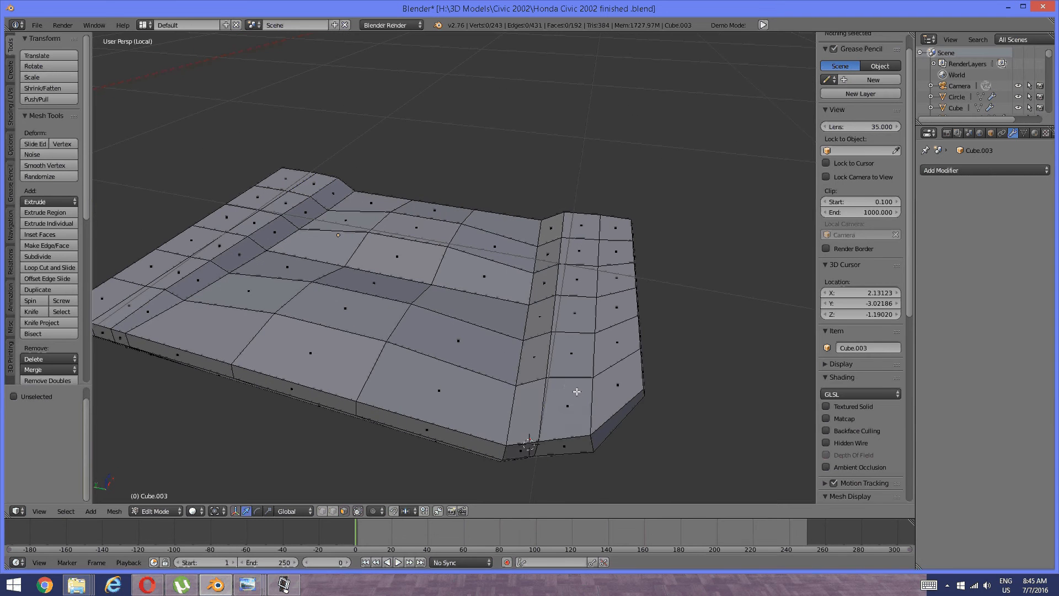
pyautogui.rightClick(579, 390)
pyautogui.moveTo(579, 389)
pyautogui.mouseDown()
pyautogui.moveTo(568, 359)
pyautogui.moveTo(581, 293)
pyautogui.moveTo(563, 283)
pyautogui.moveTo(589, 245)
pyautogui.moveTo(567, 243)
pyautogui.mouseUp()
pyautogui.rightClick(567, 244)
pyautogui.moveTo(481, 367); pyautogui.dragTo(473, 379, button='middle')
pyautogui.press('c')
pyautogui.moveTo(468, 383)
pyautogui.mouseDown()
pyautogui.moveTo(402, 381)
pyautogui.moveTo(456, 334)
pyautogui.moveTo(469, 272)
pyautogui.moveTo(436, 267)
pyautogui.moveTo(488, 229)
pyautogui.mouseUp()
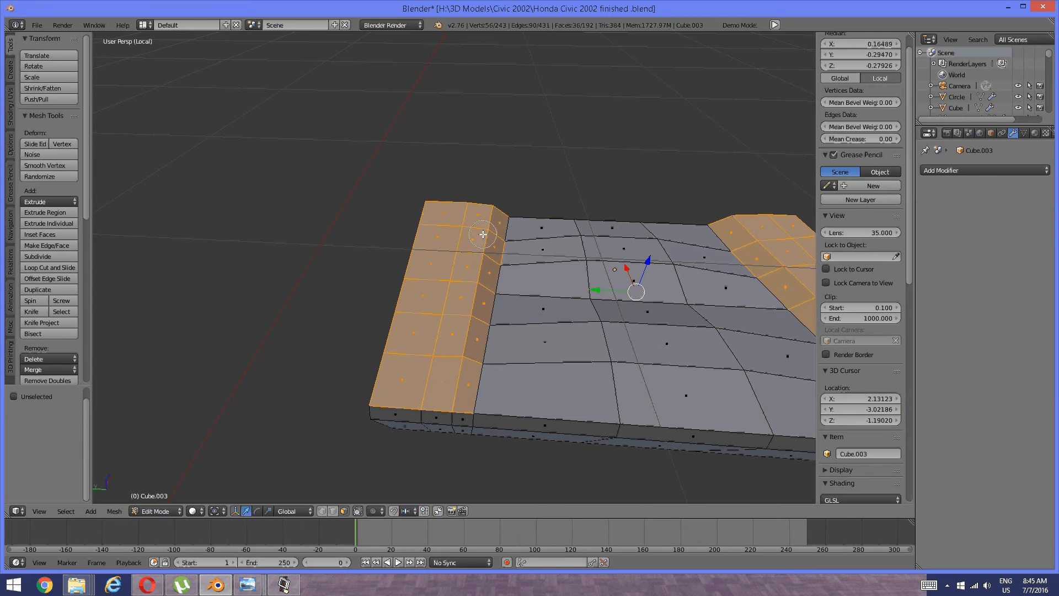
pyautogui.rightClick(488, 237)
pyautogui.press('x')
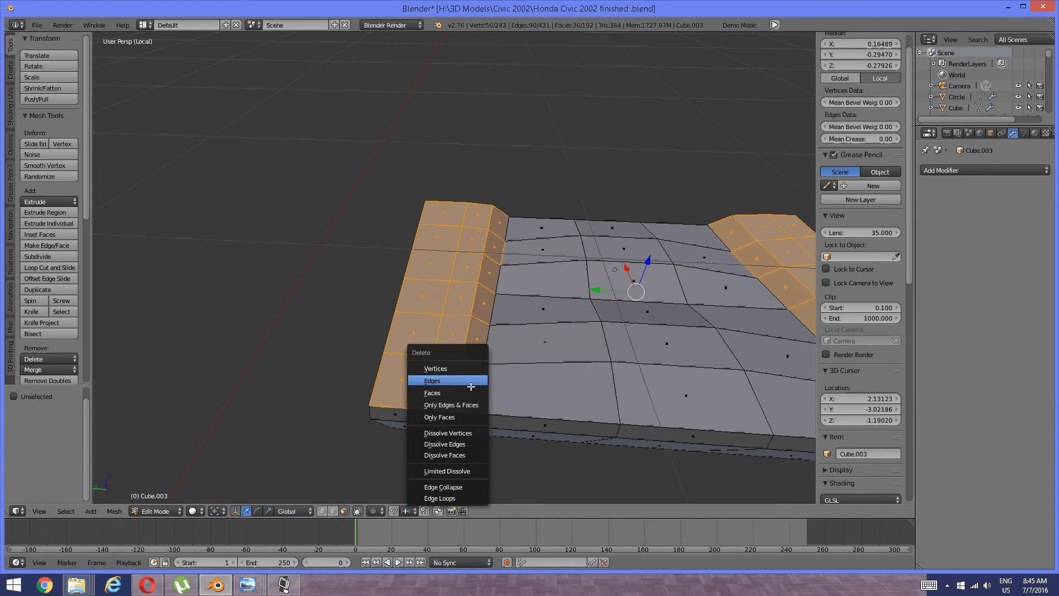
pyautogui.click(446, 391)
pyautogui.moveTo(607, 331); pyautogui.dragTo(564, 314, button='middle')
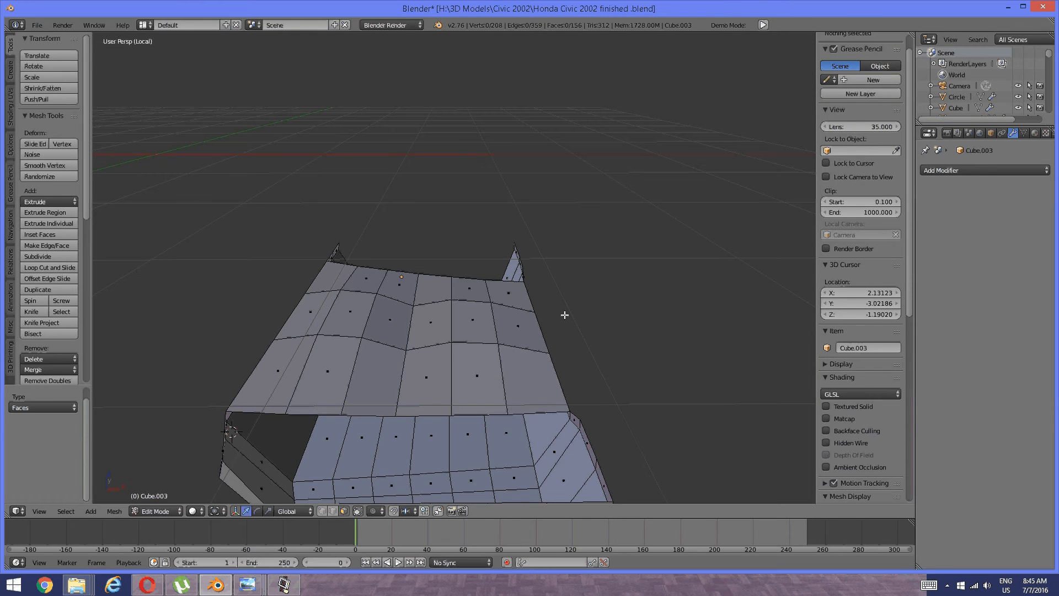
pyautogui.hotkey('ctrl', 'z')
# Isolate the linked nine-face panel in the recessed area by inverting its selection and hiding the rest of the mesh
pyautogui.moveTo(560, 298); pyautogui.dragTo(569, 331, button='middle')
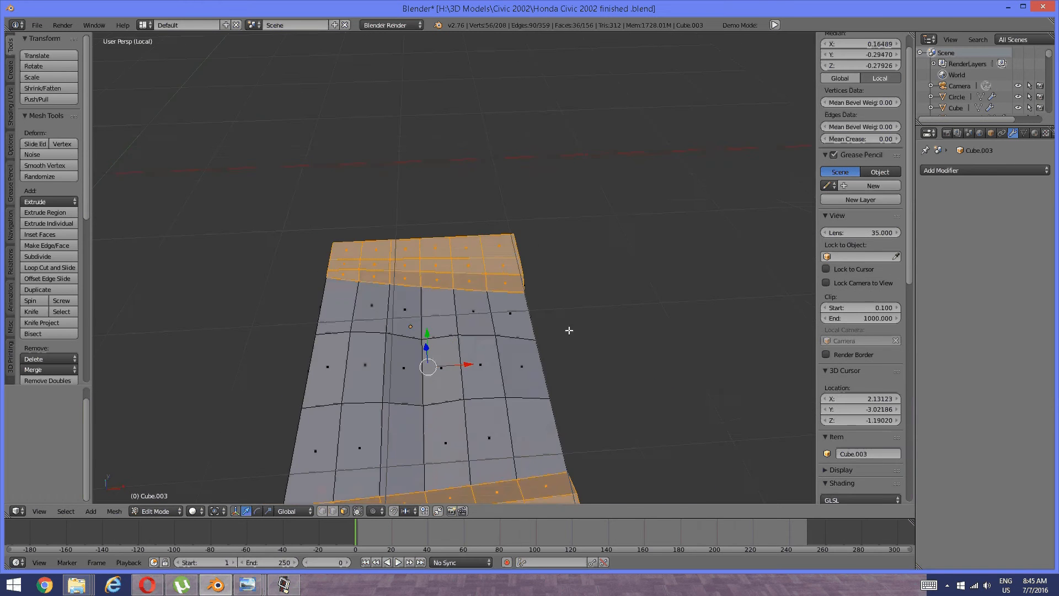
pyautogui.press('a')
pyautogui.moveTo(491, 400); pyautogui.dragTo(491, 361, button='middle')
pyautogui.rightClick(491, 362)
pyautogui.hotkey('ctrl', 'l')
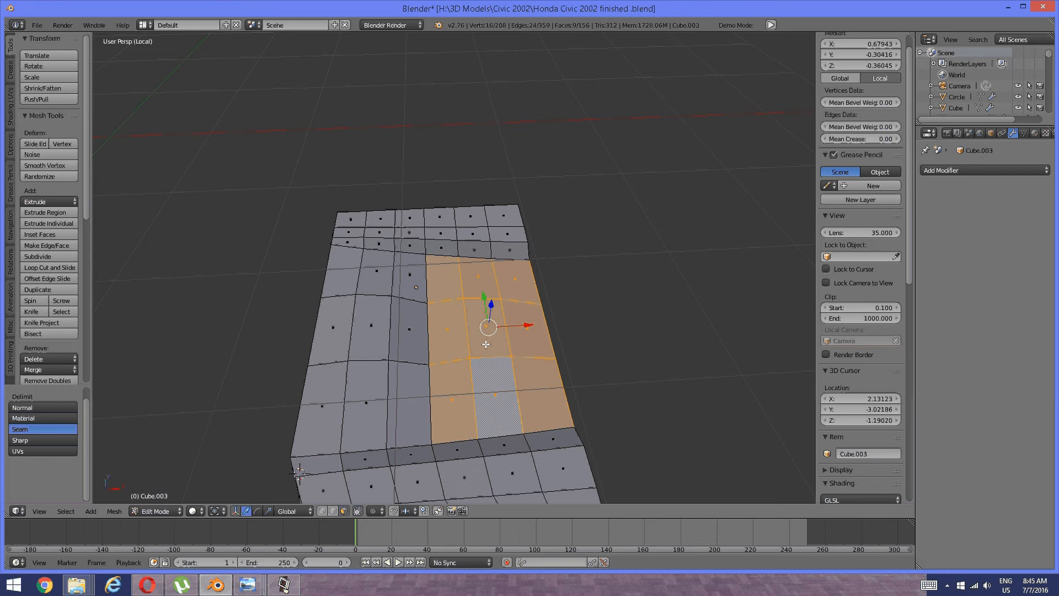
pyautogui.hotkey('ctrl', 'i')
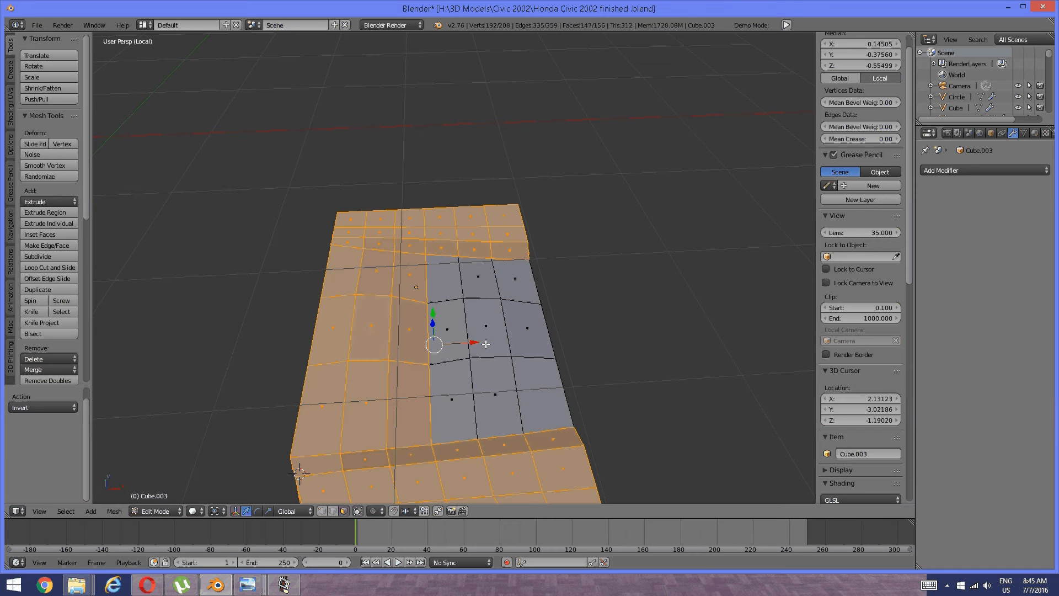
pyautogui.press('h')
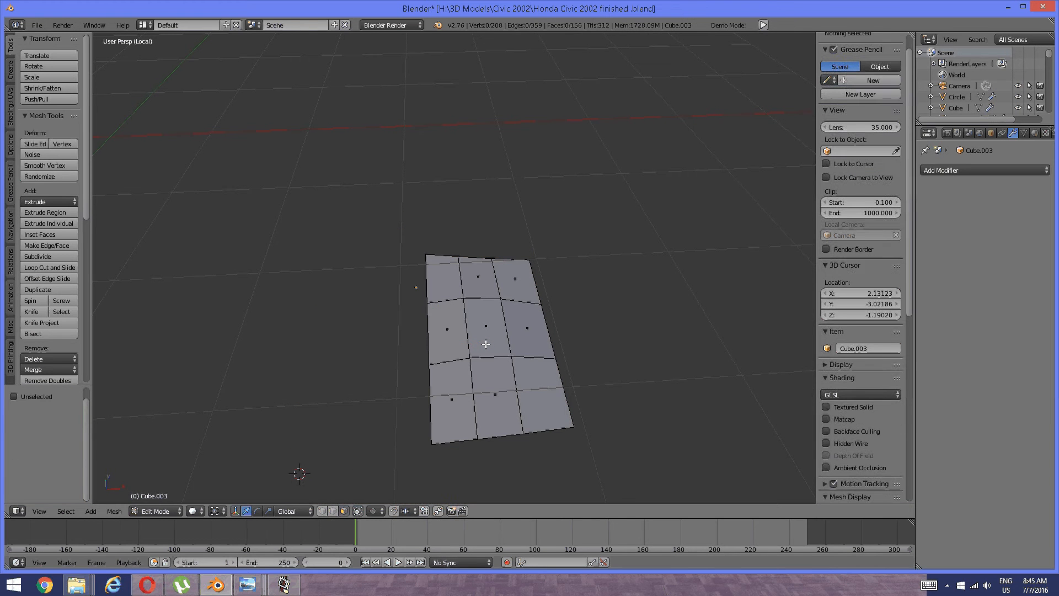
# Extrude all outer boundary edges of the isolated panel about 0.113 downward along the global Z axis
pyautogui.hotkey('ctrl', 'Tab')
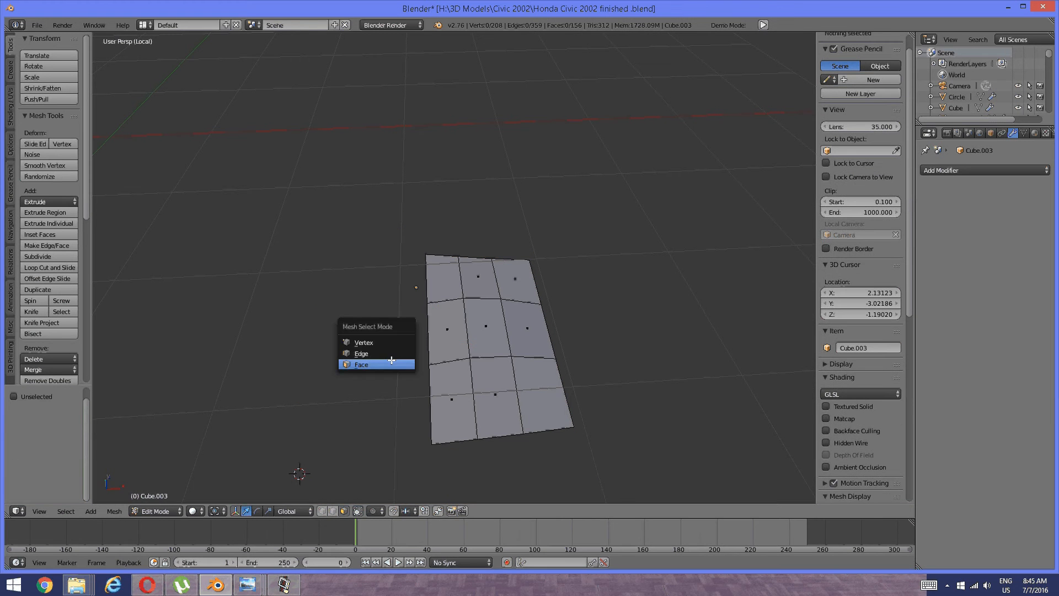
pyautogui.click(391, 353)
pyautogui.keyDown('alt'); pyautogui.rightClick(428, 383); pyautogui.keyUp('alt')
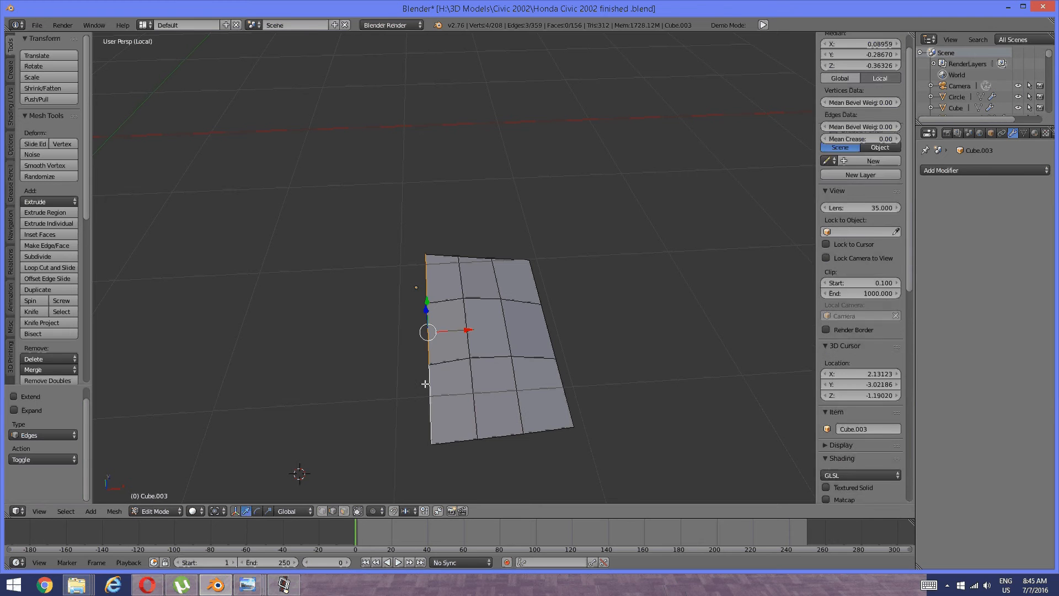
pyautogui.keyDown('alt'); pyautogui.keyDown('shift'); pyautogui.rightClick(463, 448); pyautogui.keyUp('shift'); pyautogui.keyUp('alt')
pyautogui.keyDown('alt'); pyautogui.keyDown('shift'); pyautogui.rightClick(541, 313); pyautogui.keyUp('shift'); pyautogui.keyUp('alt')
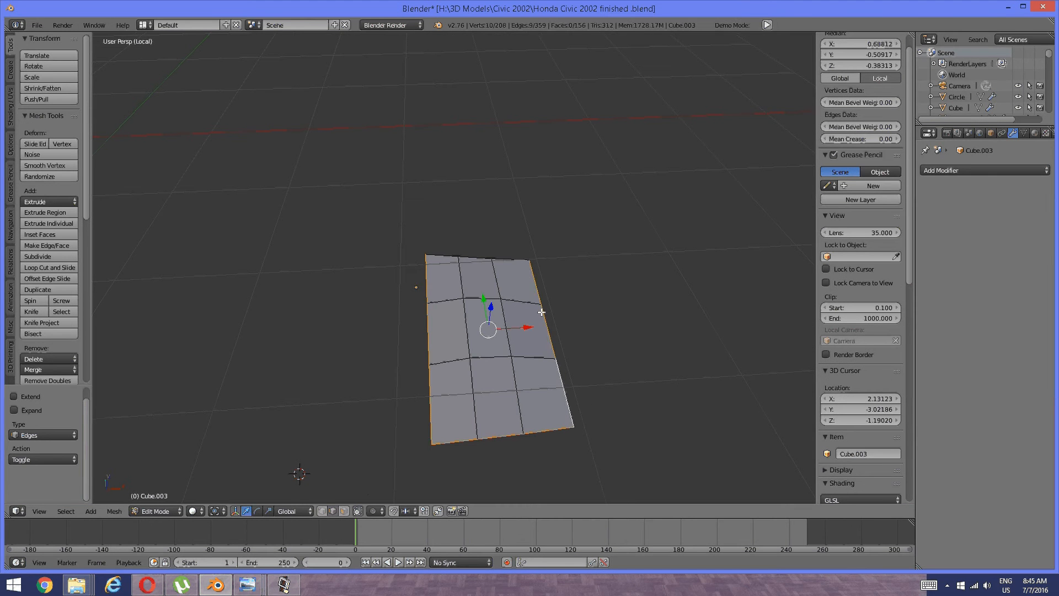
pyautogui.keyDown('alt'); pyautogui.keyDown('shift'); pyautogui.rightClick(509, 258); pyautogui.keyUp('shift'); pyautogui.keyUp('alt')
pyautogui.moveTo(509, 257); pyautogui.dragTo(461, 307, button='middle')
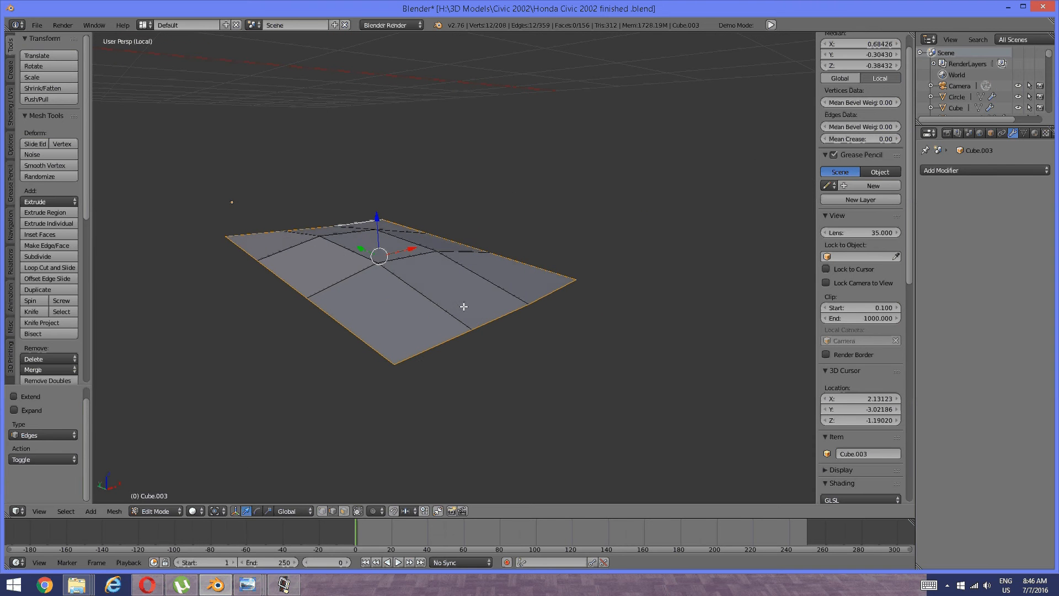
pyautogui.press('e')
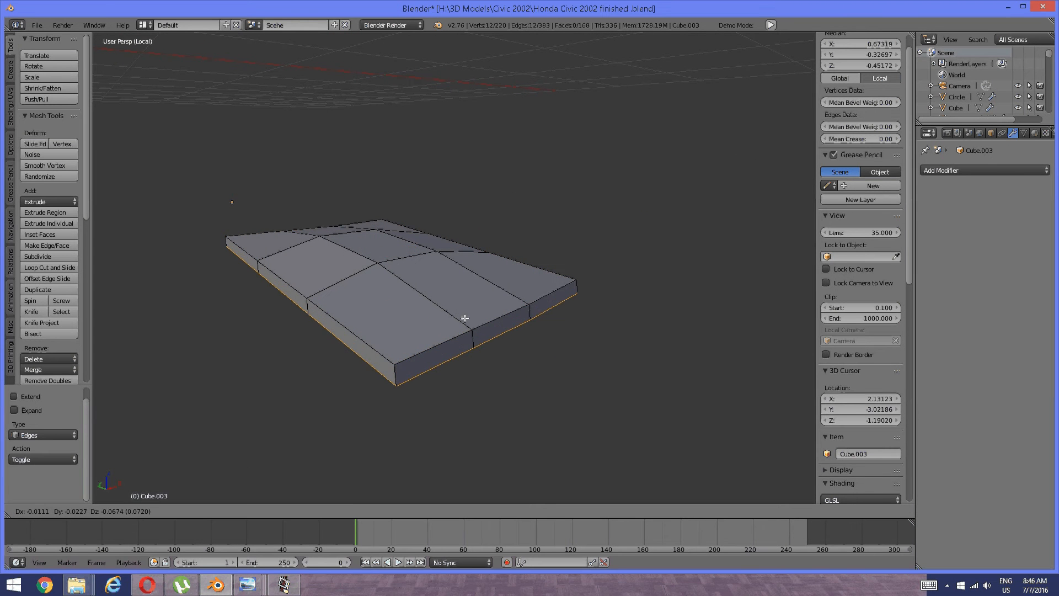
pyautogui.press('z')
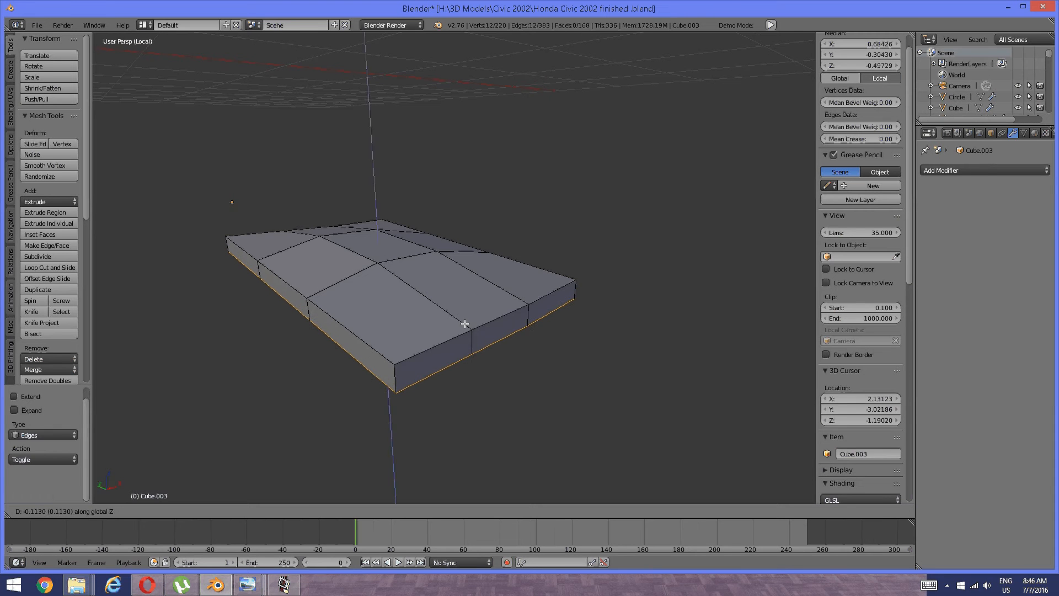
pyautogui.click(469, 320)
# Scale the extruded lower boundary slightly inward to taper the panel's side walls, and clear the selection
pyautogui.moveTo(479, 328); pyautogui.dragTo(540, 327, button='middle')
pyautogui.press('s')
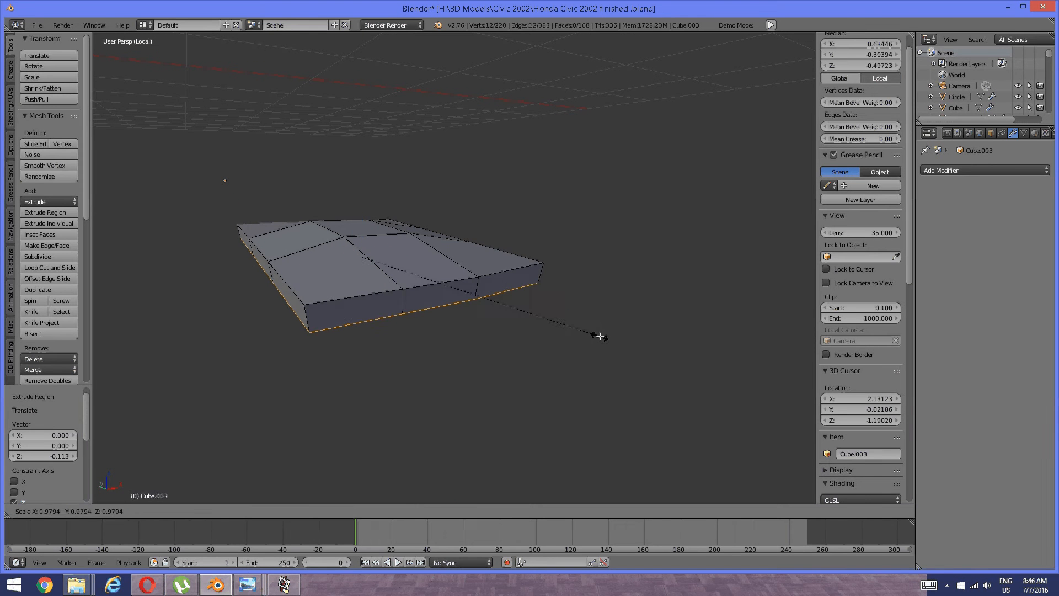
pyautogui.click(593, 338)
pyautogui.moveTo(520, 343); pyautogui.dragTo(492, 324, button='middle')
pyautogui.scroll(2, 480, 326)
pyautogui.press('a')
pyautogui.hotkey('ctrl', 'r')
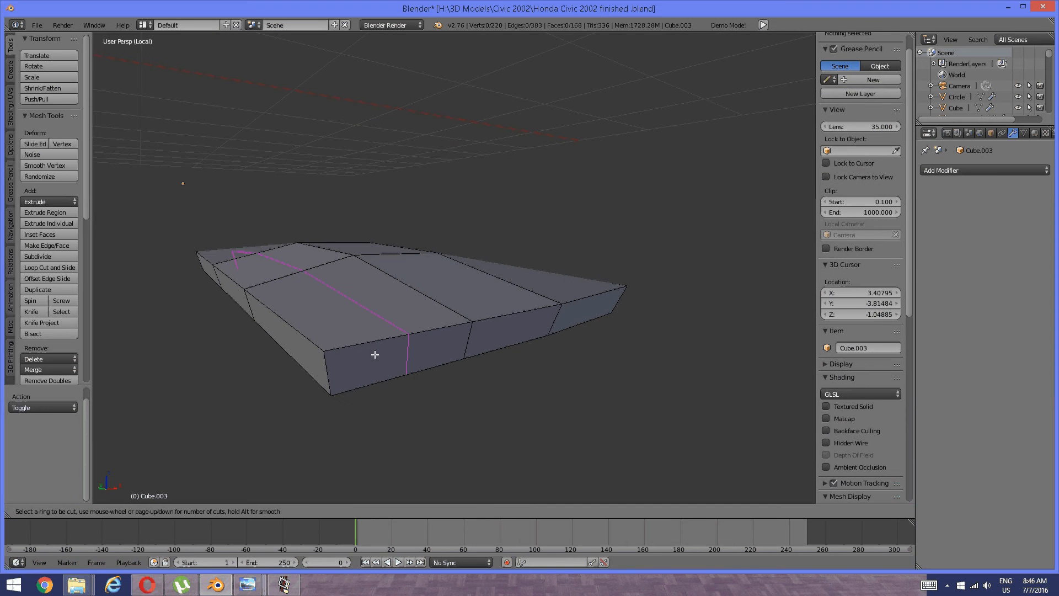
pyautogui.click(357, 355)
pyautogui.rightClick(356, 355)
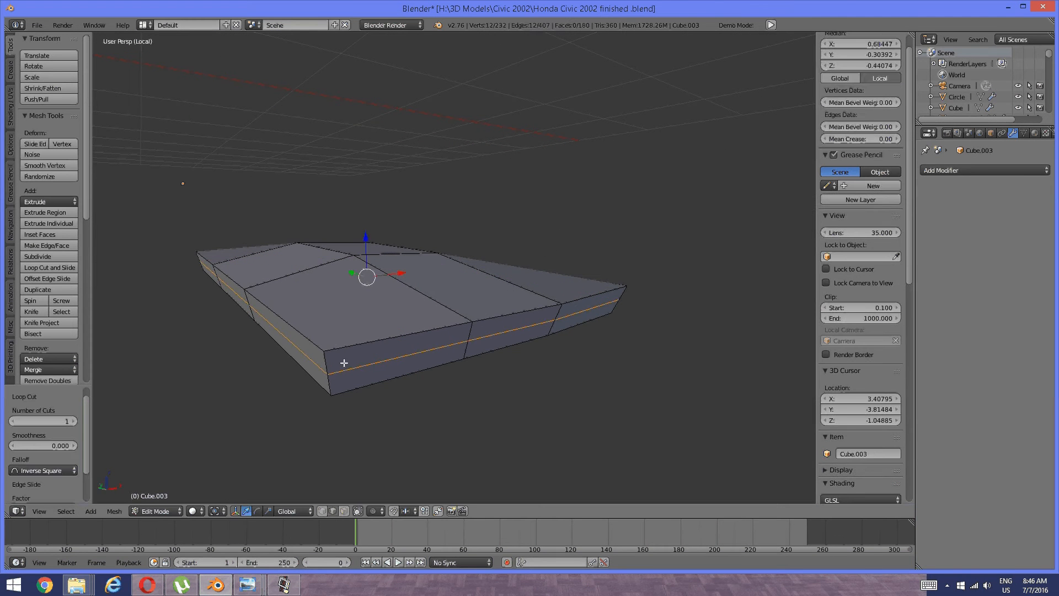
pyautogui.press('g')
# Add a loop cut around the panel's side walls, slid to just below the top edge
pyautogui.press('g')
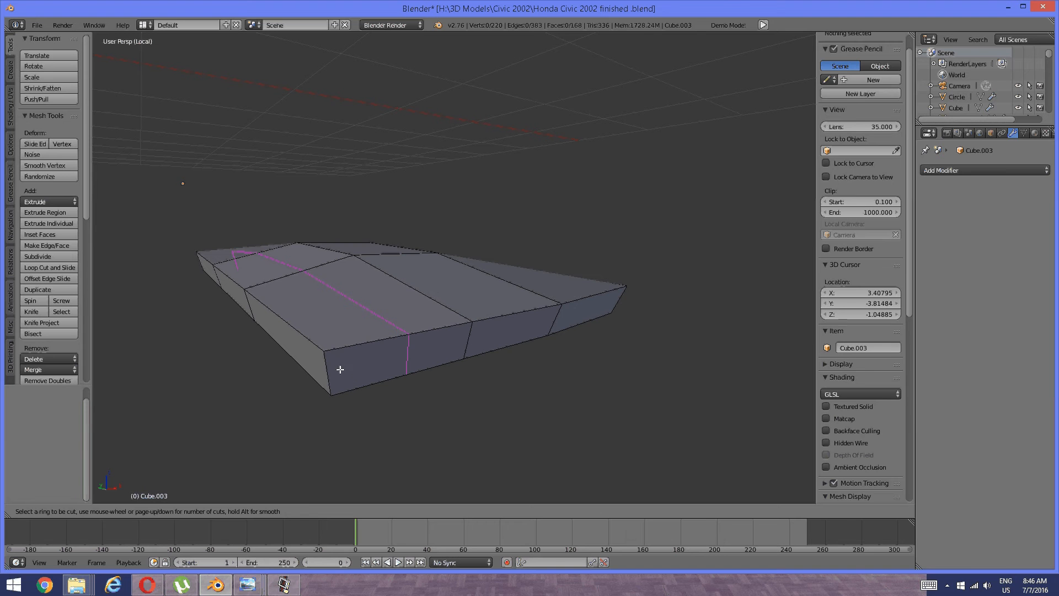
pyautogui.click(336, 347)
pyautogui.press('a')
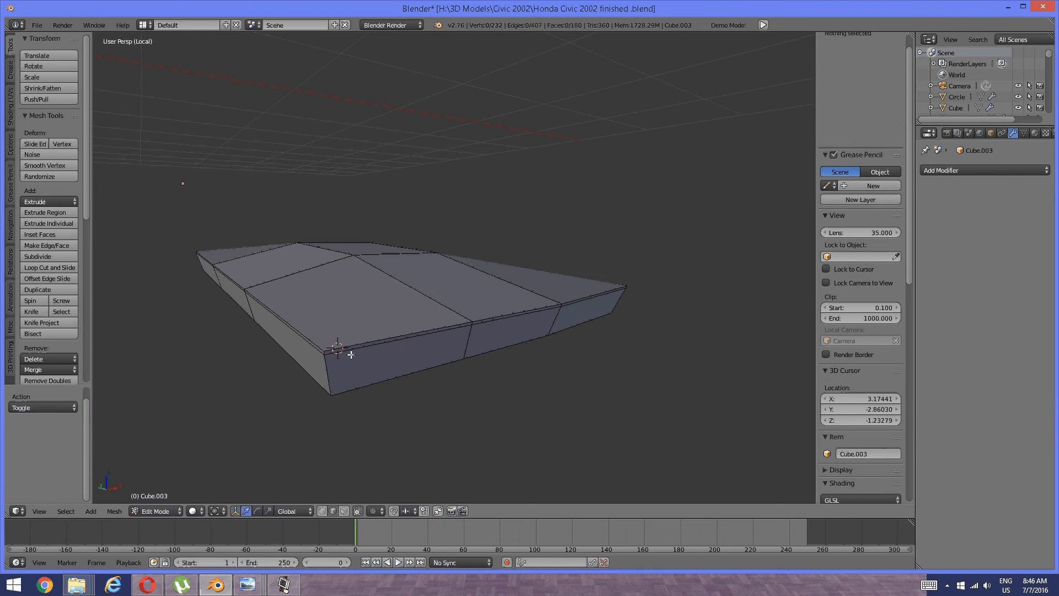
# Add a lengthwise loop cut across the panel, slid tight against its low-X side edge
pyautogui.scroll(-3, 362, 349)
pyautogui.moveTo(350, 355); pyautogui.dragTo(373, 340, button='middle')
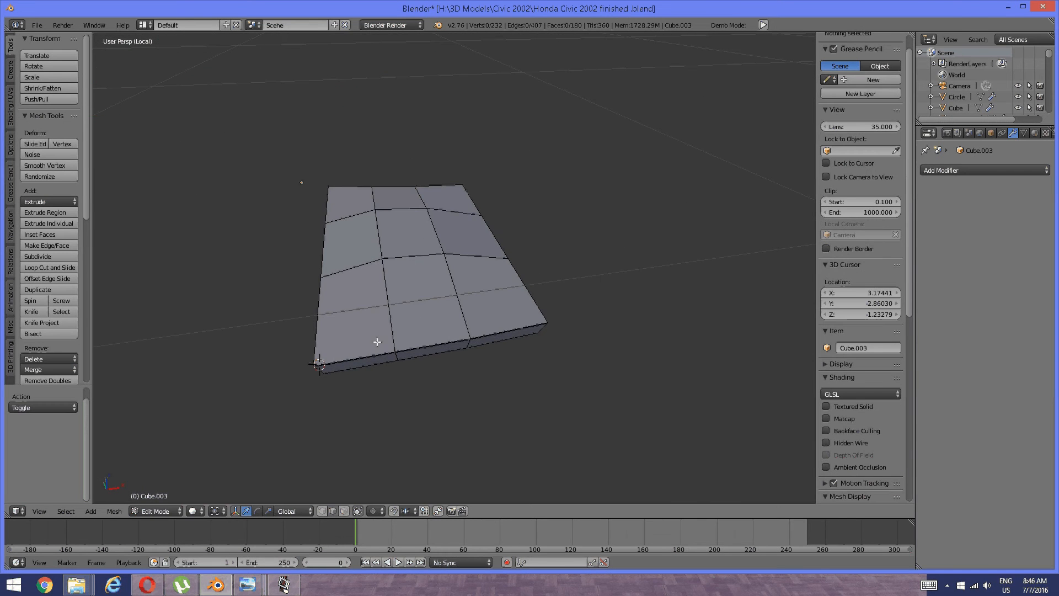
pyautogui.hotkey('ctrl', 'r')
pyautogui.click(348, 359)
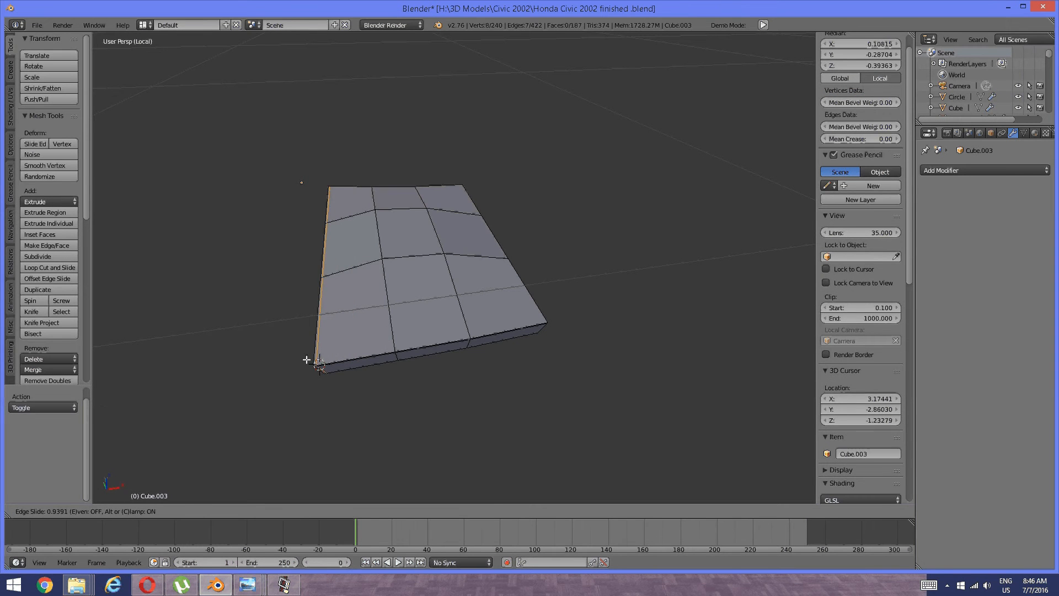
pyautogui.click(308, 359)
pyautogui.press('a')
# Add a matching lengthwise loop cut, slid close to the panel's high-X side edge
pyautogui.scroll(4, 379, 326)
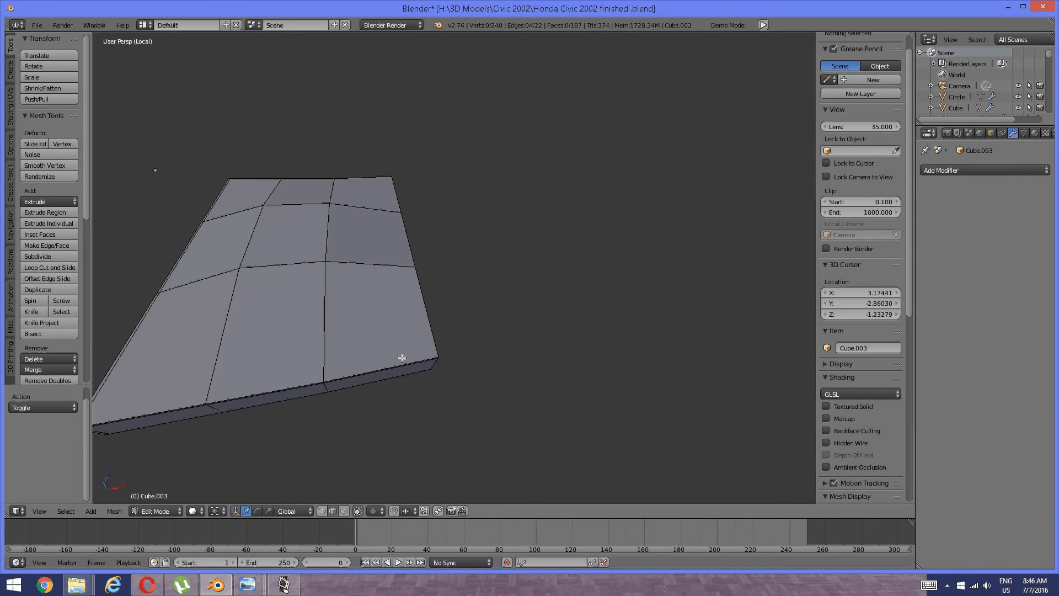
pyautogui.hotkey('ctrl', 'r')
pyautogui.click(402, 357)
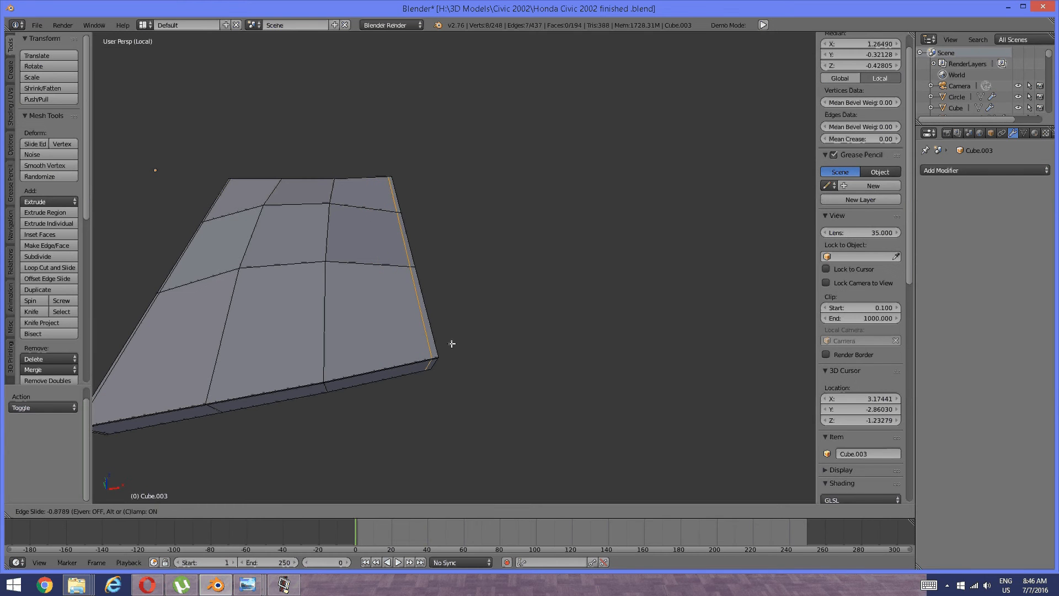
pyautogui.click(455, 344)
pyautogui.press('a')
pyautogui.scroll(-4, 371, 348)
pyautogui.moveTo(371, 348); pyautogui.dragTo(397, 333, button='middle')
pyautogui.scroll(3, 376, 339)
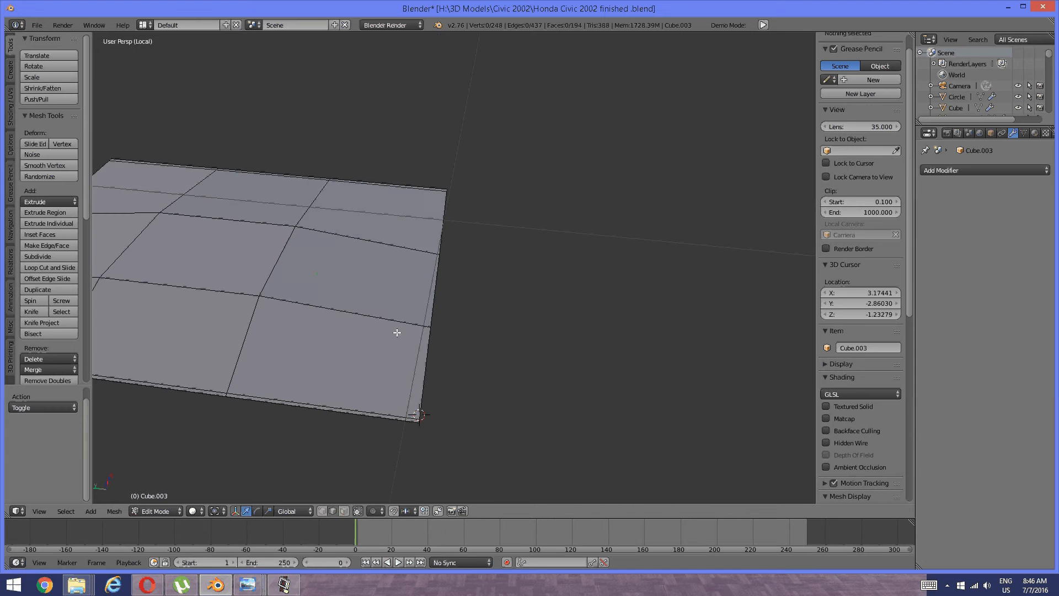
pyautogui.hotkey('ctrl', 'r')
pyautogui.click(389, 329)
pyautogui.click(389, 330)
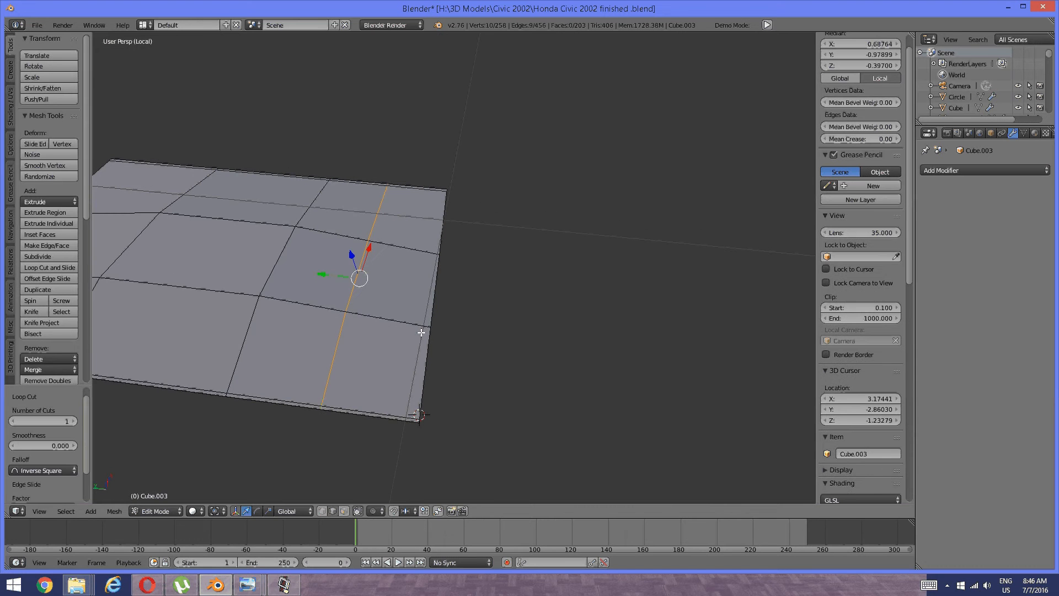
pyautogui.hotkey('ctrl', 'z')
# Add a crosswise loop cut slid close to the panel's low-Y end edge
pyautogui.hotkey('ctrl', 'r')
pyautogui.click(395, 310)
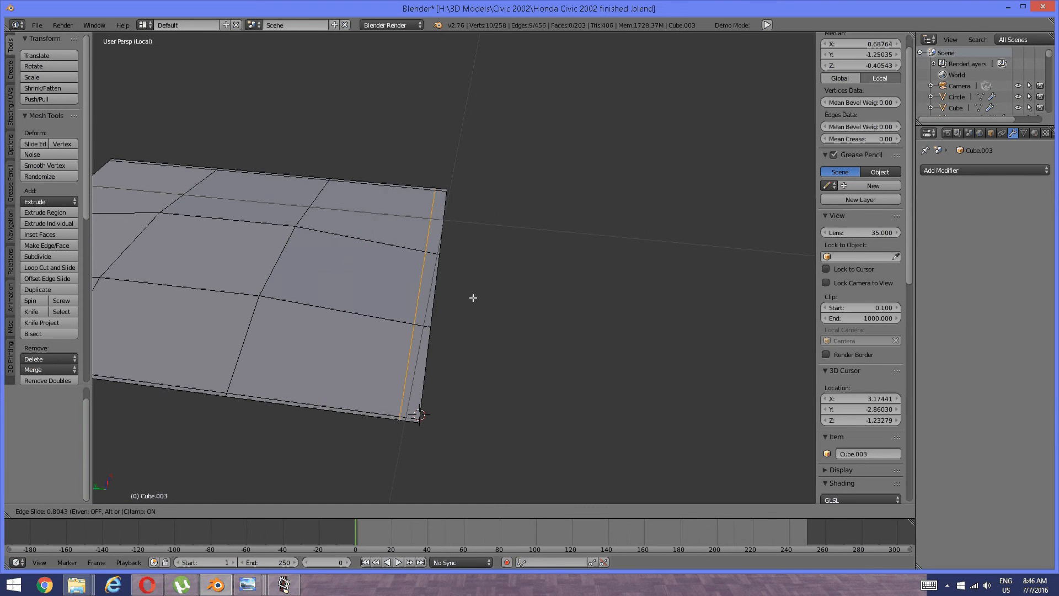
pyautogui.click(483, 297)
pyautogui.press('a')
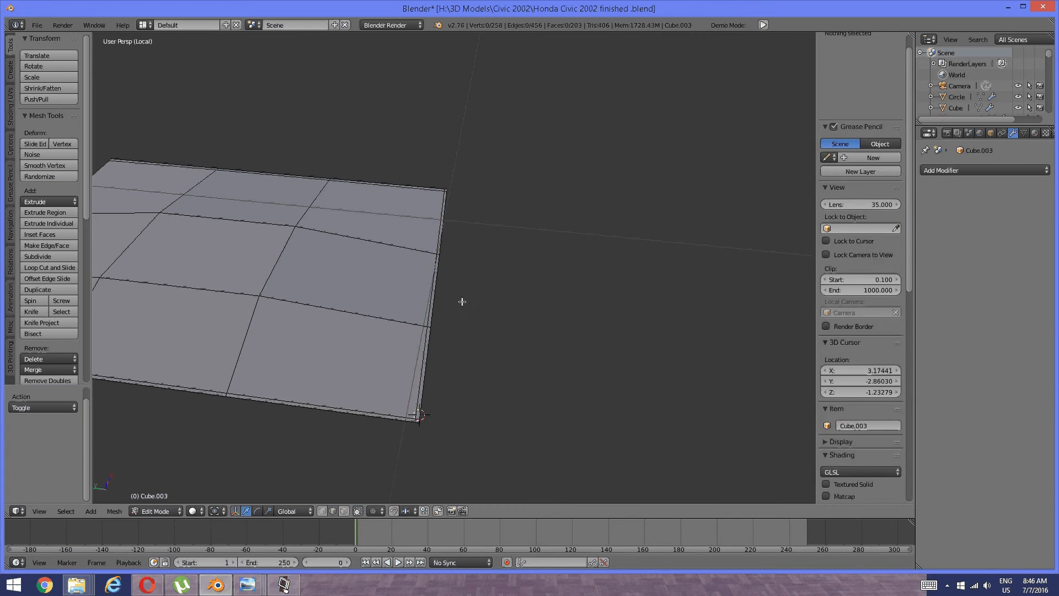
# Add a crosswise loop cut across the isolated panel, slid close to its high-Y end edge
pyautogui.moveTo(283, 342); pyautogui.dragTo(596, 369, button='middle')
pyautogui.hotkey('ctrl', 'r')
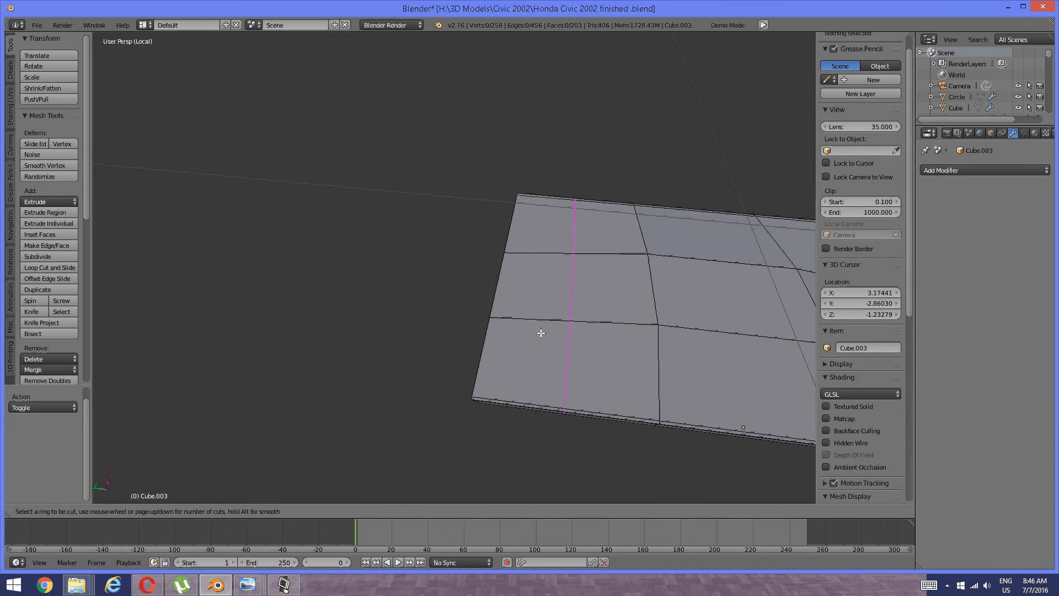
pyautogui.click(541, 332)
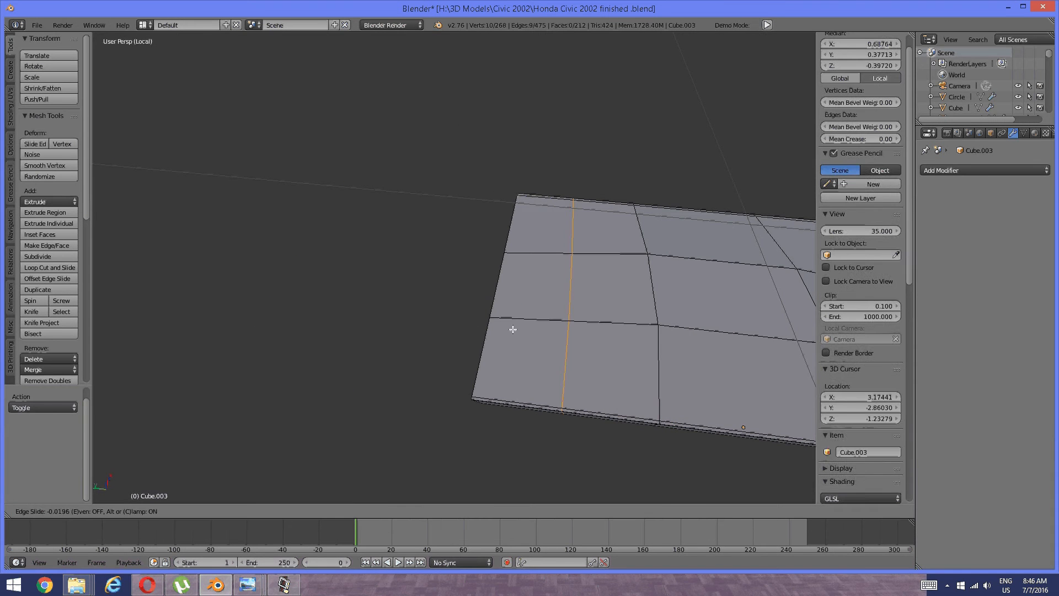
pyautogui.click(461, 320)
pyautogui.press('a')
# Reveal all hidden geometry of the part and clear the selection
pyautogui.scroll(-4, 601, 293)
pyautogui.moveTo(601, 294); pyautogui.dragTo(505, 274, button='middle')
pyautogui.hotkey('alt', 'h')
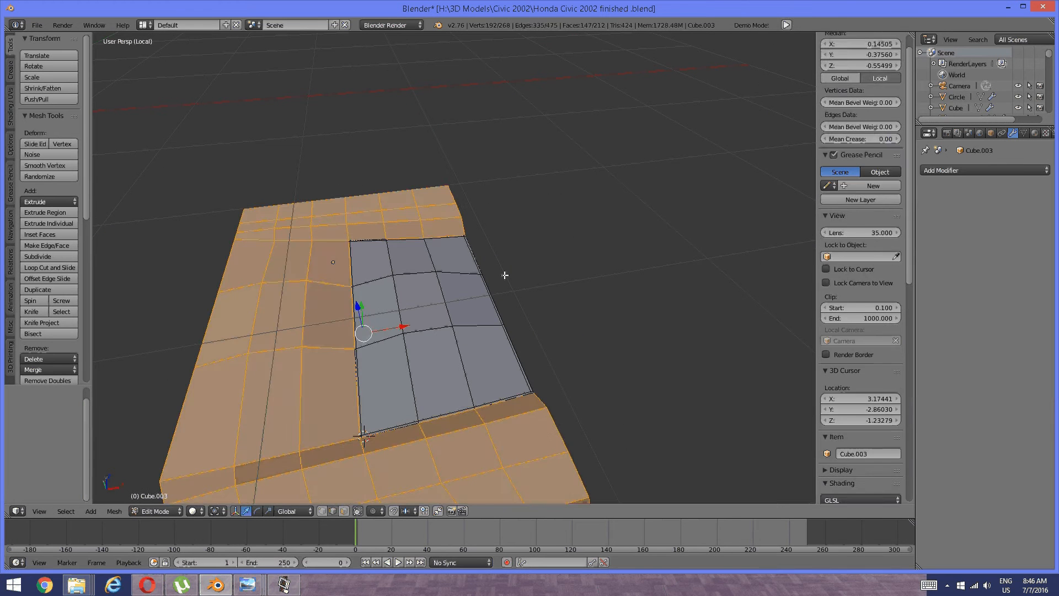
pyautogui.press('a')
# Isolate the neighbouring low-X panel by selecting its linked geometry and hiding everything else
pyautogui.keyDown('shift'); pyautogui.moveTo(274, 369); pyautogui.dragTo(424, 307, button='middle'); pyautogui.keyUp('shift')
pyautogui.rightClick(427, 299)
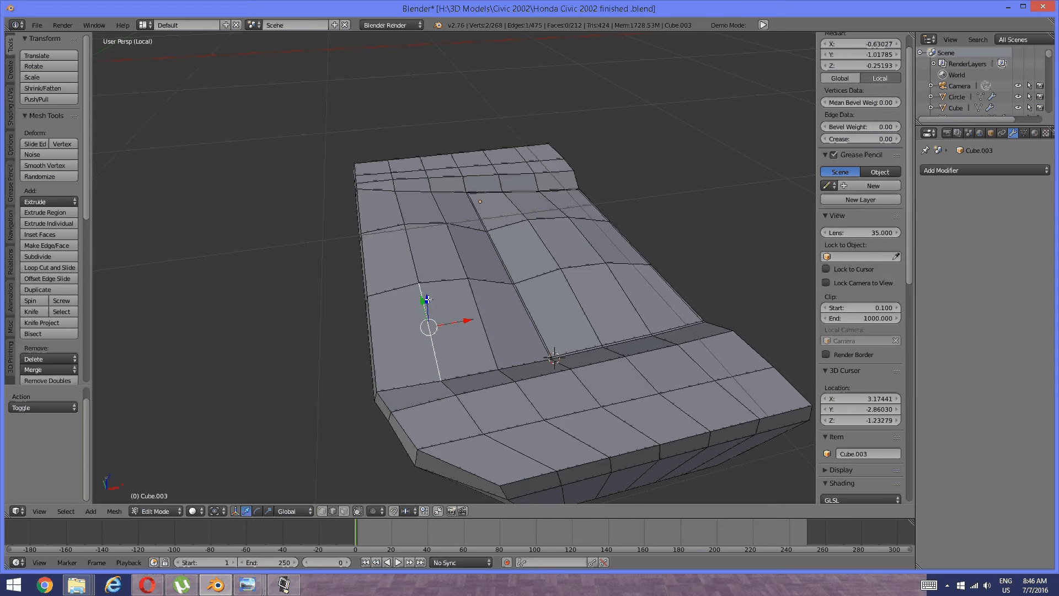
pyautogui.hotkey('ctrl', 'l')
pyautogui.hotkey('ctrl', 'i')
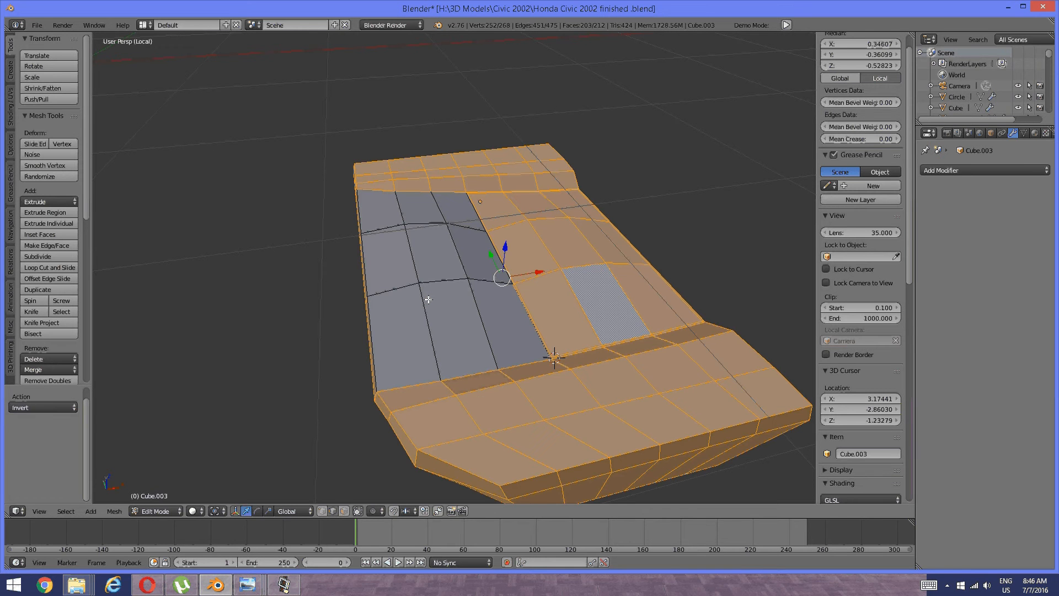
pyautogui.press('h')
# Select the low-X panel's boundary edges on all four sides and extrude them down 0.173 along Z
pyautogui.scroll(3, 421, 336)
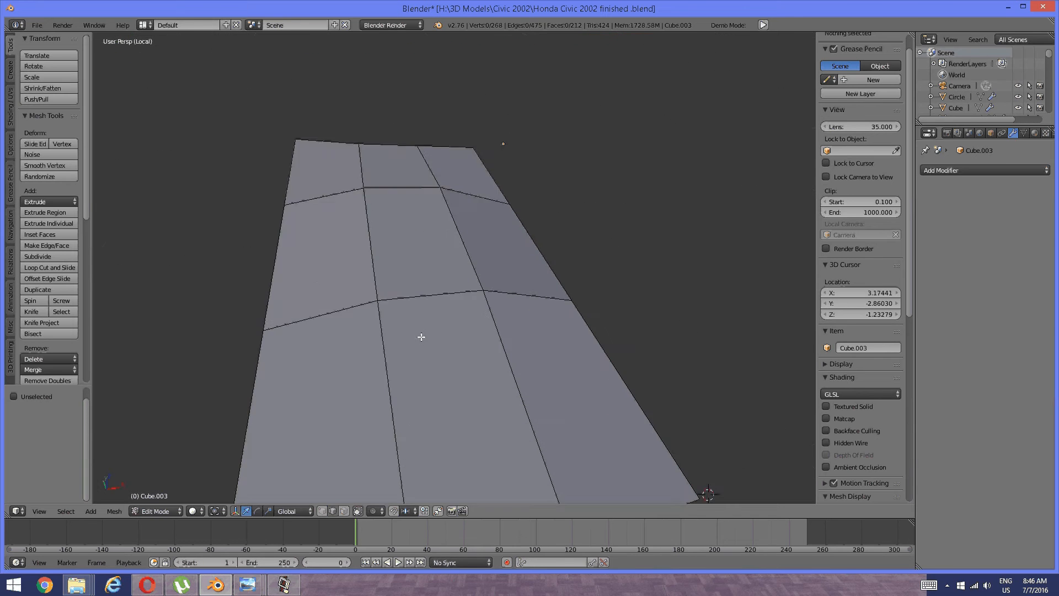
pyautogui.scroll(-2, 421, 337)
pyautogui.keyDown('alt'); pyautogui.rightClick(459, 416); pyautogui.keyUp('alt')
pyautogui.keyDown('alt'); pyautogui.keyDown('shift'); pyautogui.rightClick(355, 388); pyautogui.keyUp('shift'); pyautogui.keyUp('alt')
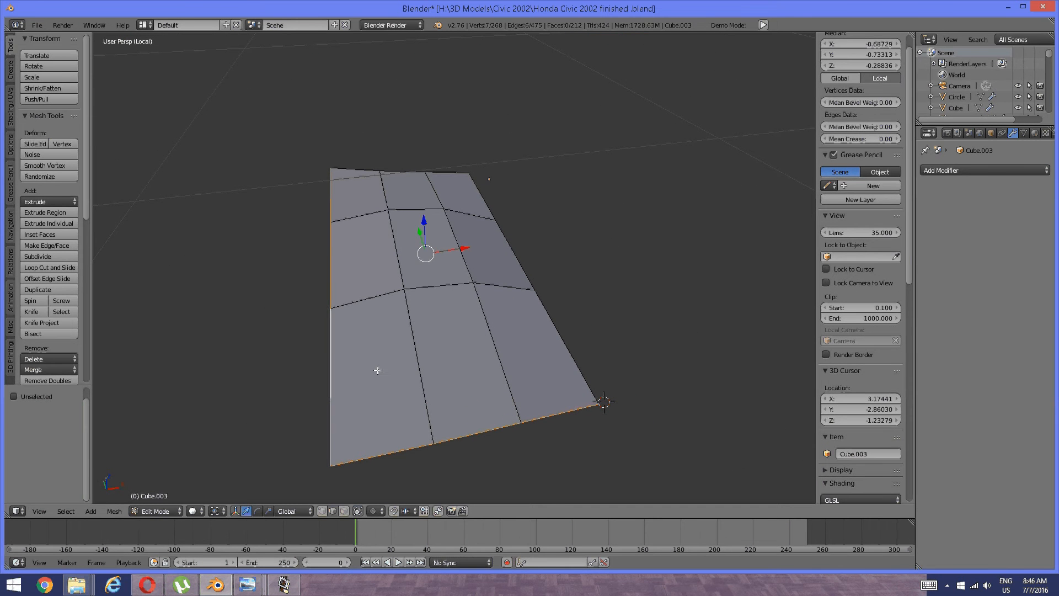
pyautogui.keyDown('alt'); pyautogui.keyDown('shift'); pyautogui.rightClick(563, 325); pyautogui.keyUp('shift'); pyautogui.keyUp('alt')
pyautogui.keyDown('alt'); pyautogui.keyDown('shift'); pyautogui.rightClick(418, 167); pyautogui.keyUp('shift'); pyautogui.keyUp('alt')
pyautogui.moveTo(426, 229); pyautogui.dragTo(436, 205, button='middle')
pyautogui.press('e')
pyautogui.press('z')
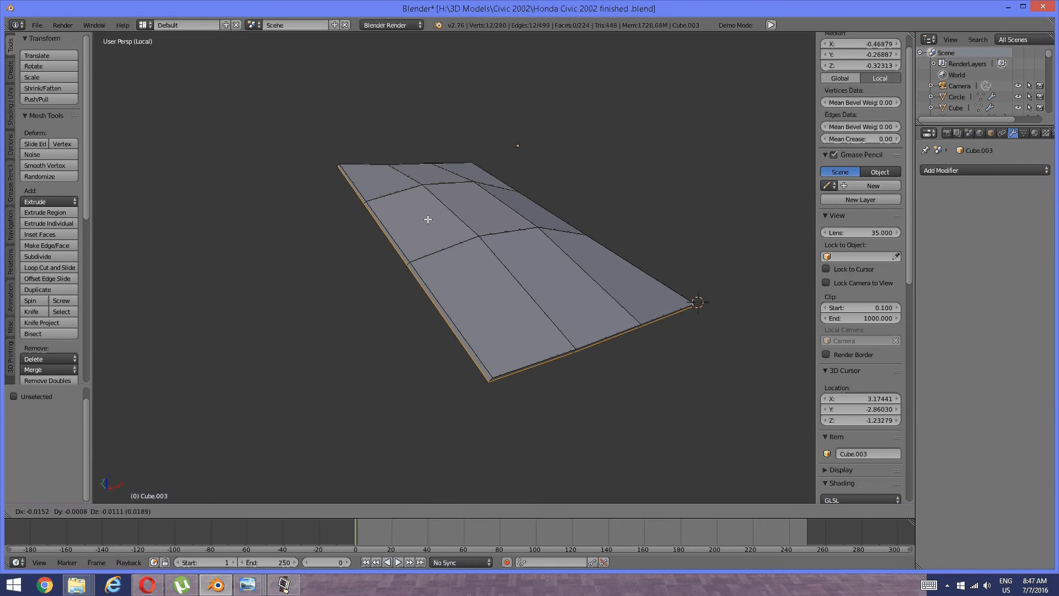
pyautogui.click(428, 234)
# Raise the extruded bottom border 0.037 along Z and scale it slightly inward to taper the side walls
pyautogui.moveTo(429, 235); pyautogui.dragTo(405, 225, button='middle')
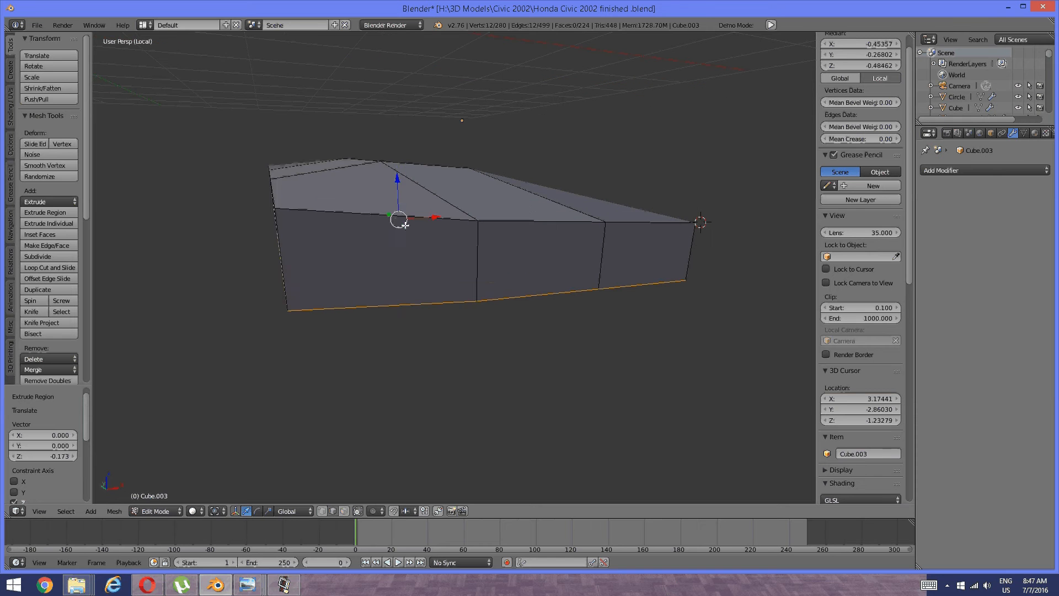
pyautogui.press('g')
pyautogui.press('z')
pyautogui.click(397, 170)
pyautogui.press('s')
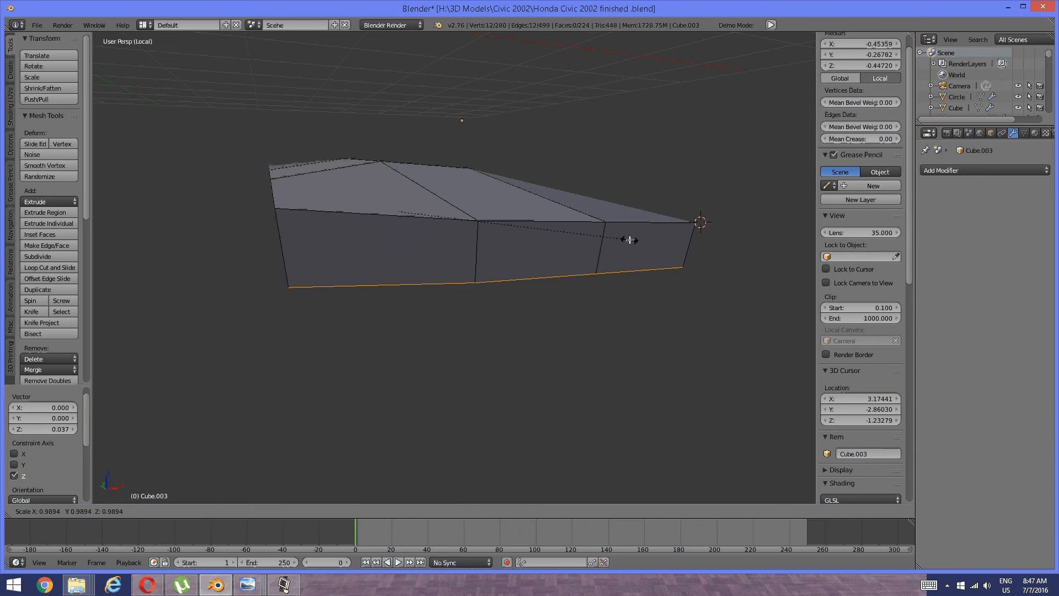
pyautogui.click(621, 239)
pyautogui.moveTo(621, 240); pyautogui.dragTo(489, 258, button='middle')
pyautogui.press('a')
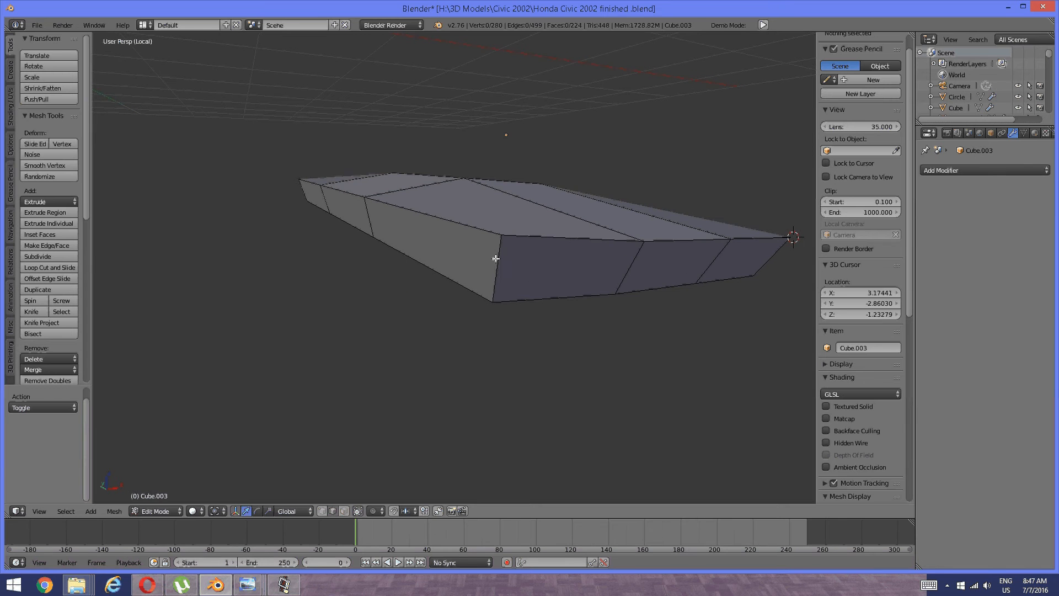
# Add a loop cut around the low-X panel's side walls, slid to just below the top edge
pyautogui.hotkey('ctrl', 'r')
pyautogui.click(501, 258)
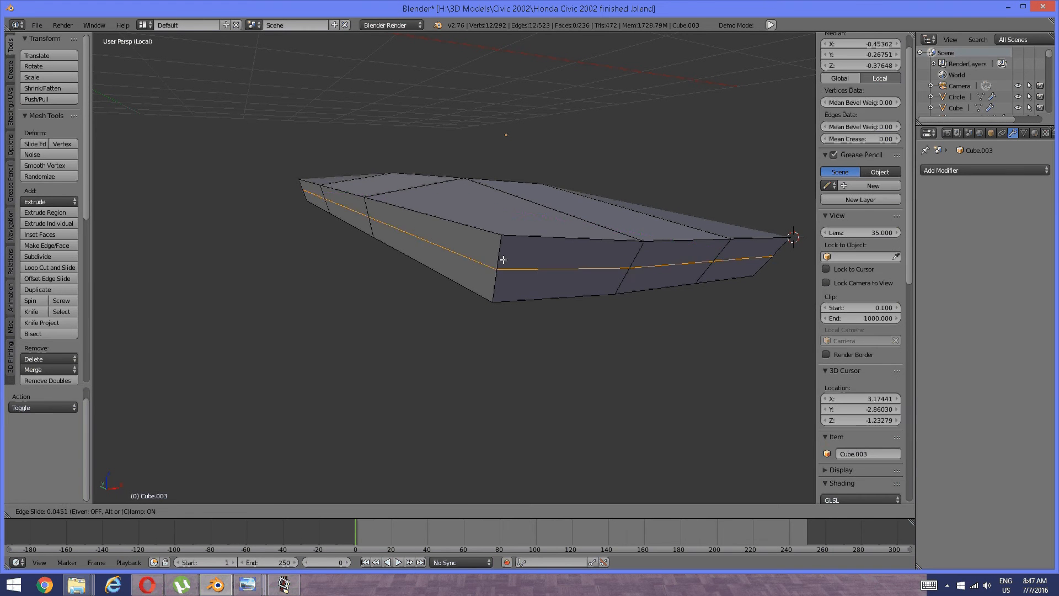
pyautogui.click(504, 237)
pyautogui.press('a')
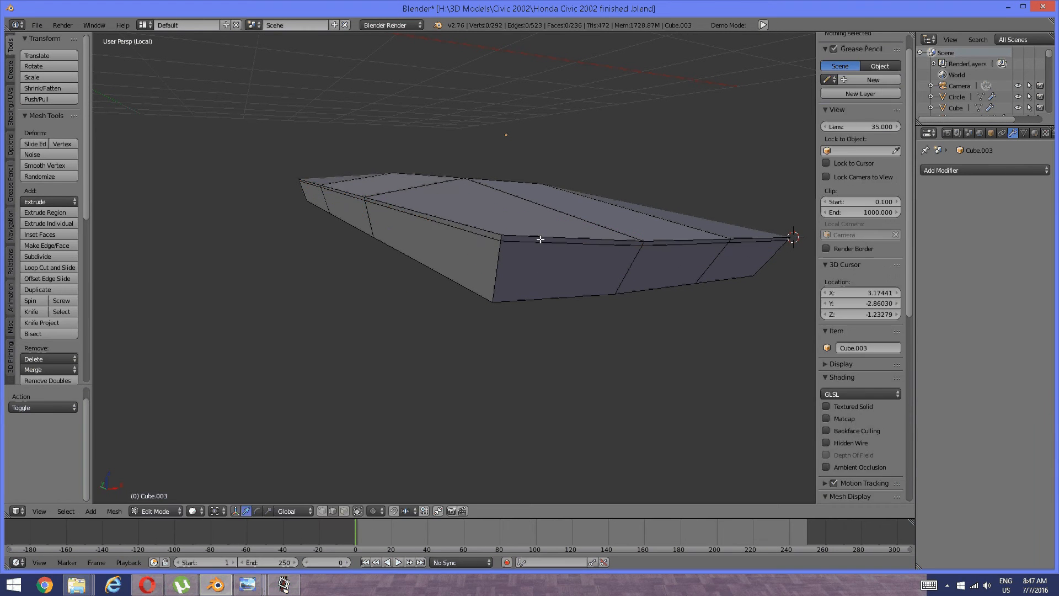
# Add a lengthwise loop cut across the low-X panel, slid tight against its low-X side edge
pyautogui.scroll(-3, 531, 245)
pyautogui.moveTo(531, 246); pyautogui.dragTo(414, 284, button='middle')
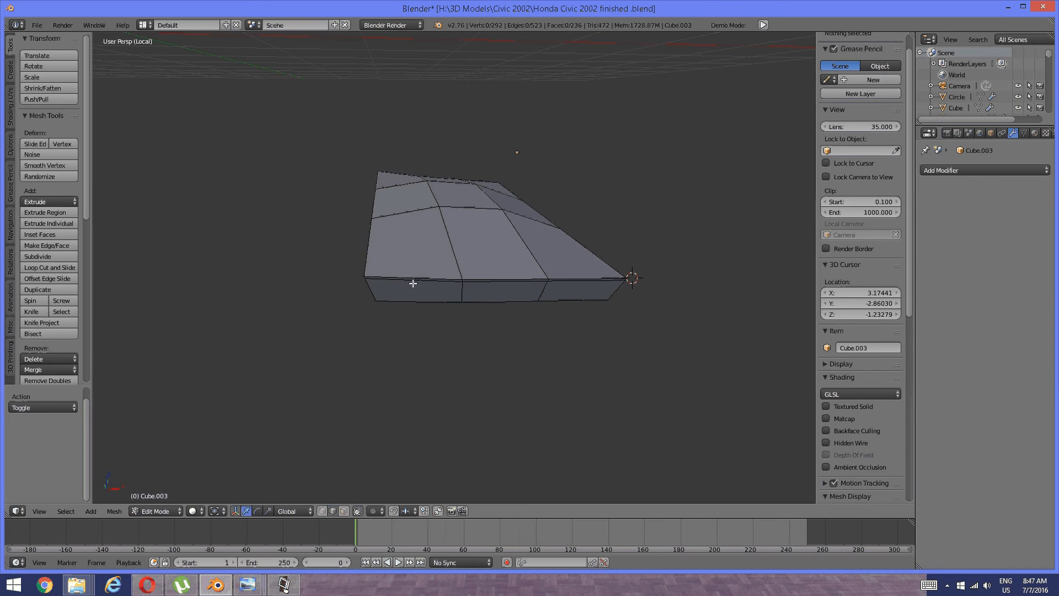
pyautogui.hotkey('ctrl', 'r')
pyautogui.click(393, 274)
pyautogui.rightClick(392, 275)
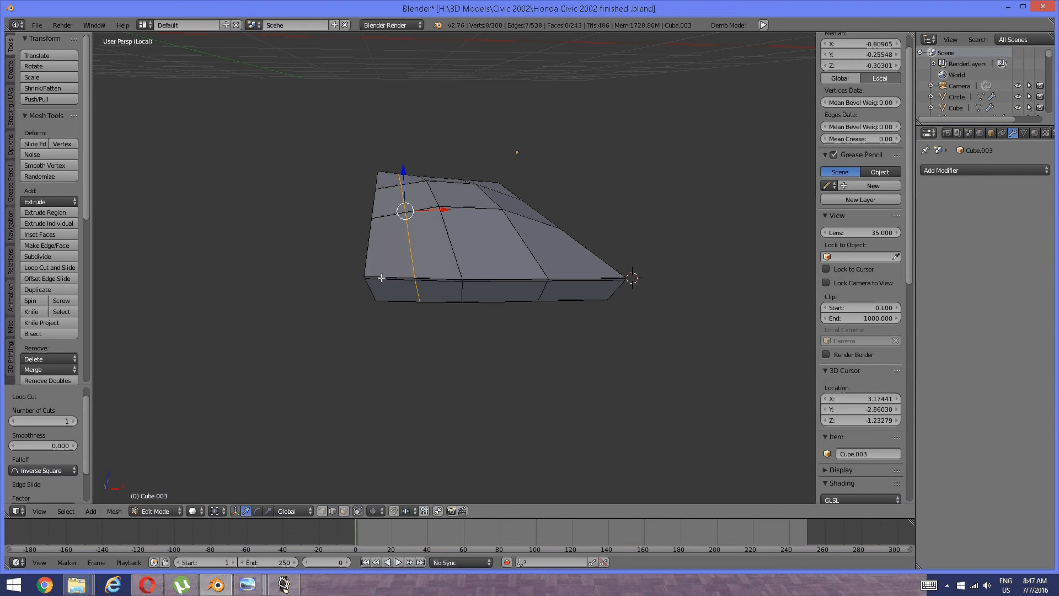
pyautogui.press('g')
pyautogui.press('g')
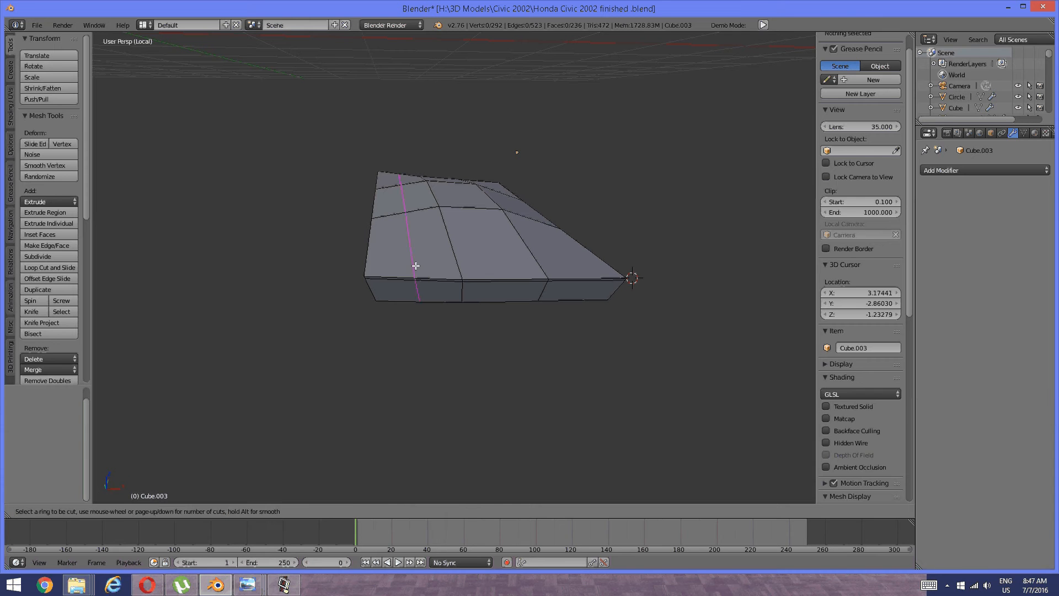
pyautogui.click(368, 274)
pyautogui.press('a')
# Add a matching lengthwise loop cut, slid tight against the panel's high-X side edge
pyautogui.moveTo(518, 274); pyautogui.dragTo(409, 293, button='middle')
pyautogui.scroll(2, 408, 293)
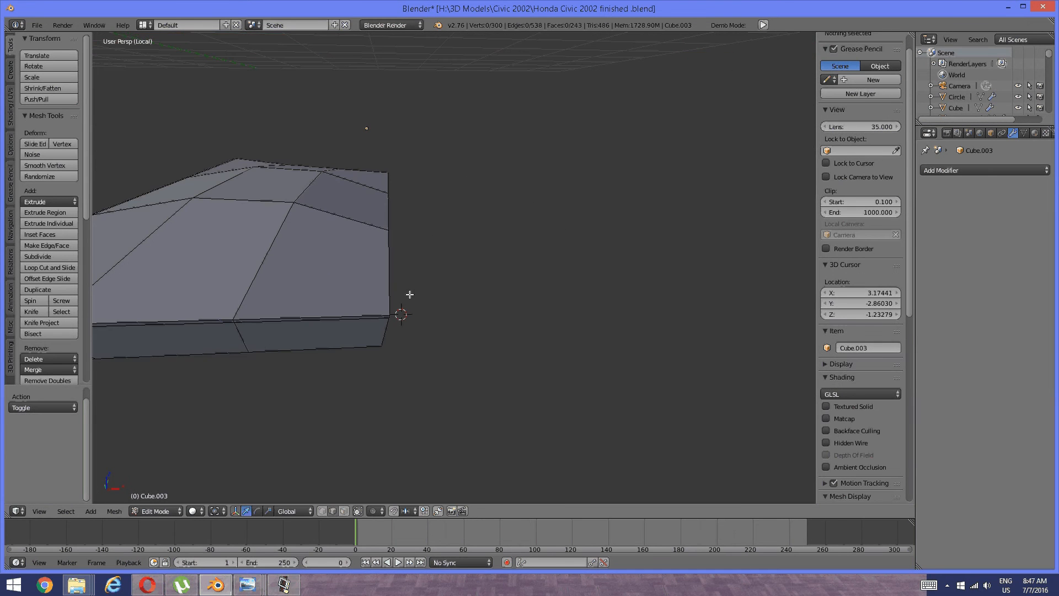
pyautogui.hotkey('ctrl', 'r')
pyautogui.click(366, 307)
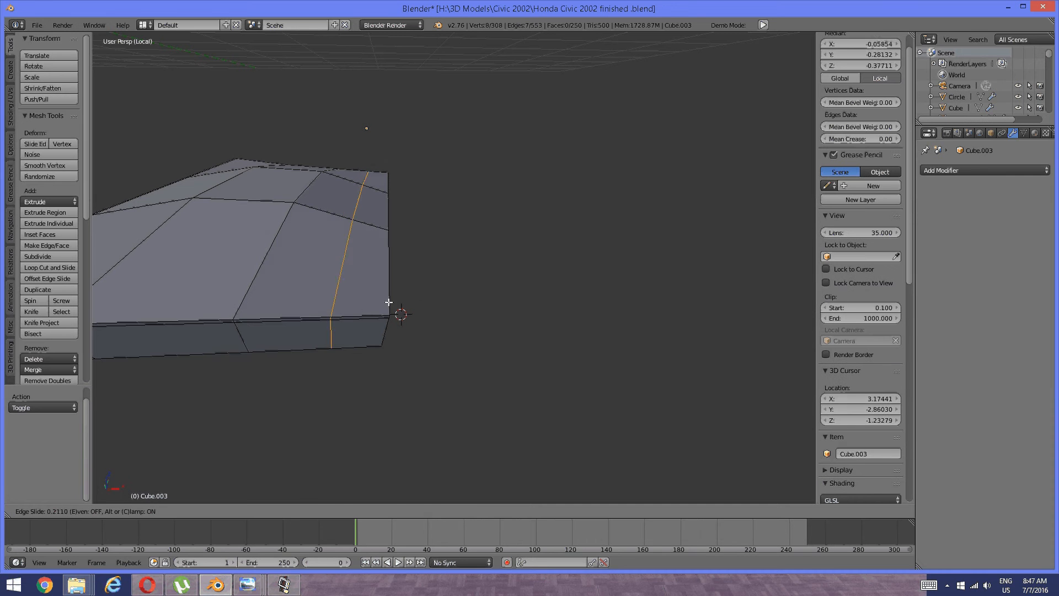
pyautogui.doubleClick(438, 292)
pyautogui.press('a')
# Add a crosswise loop cut across the panel, slid close to its low-Y end edge
pyautogui.scroll(-5, 392, 302)
pyautogui.moveTo(392, 303); pyautogui.dragTo(462, 255, button='middle')
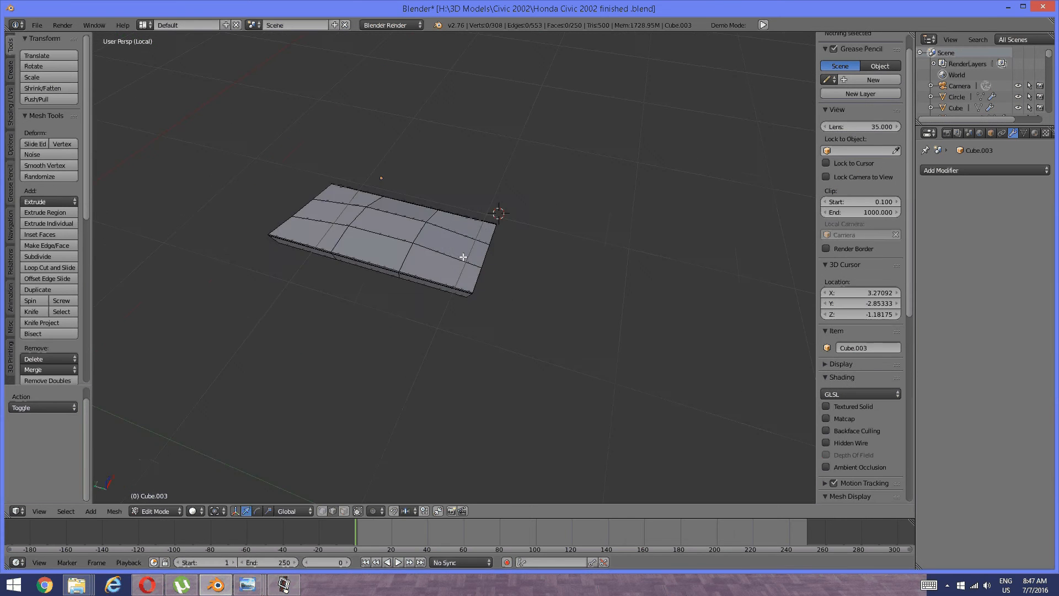
pyautogui.scroll(3, 462, 255)
pyautogui.hotkey('ctrl', 'r')
pyautogui.click(470, 255)
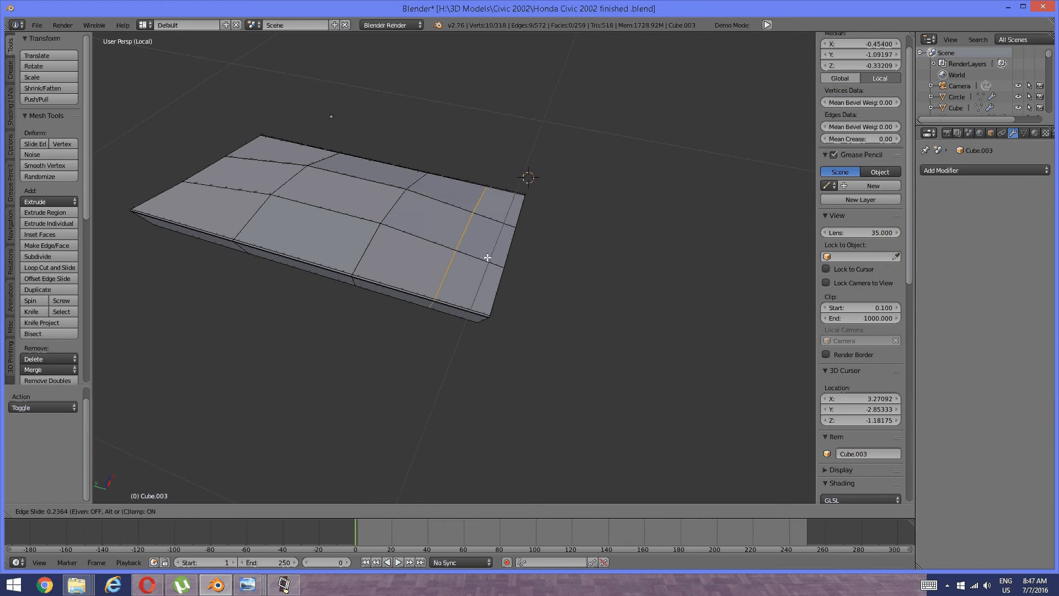
pyautogui.click(530, 268)
pyautogui.press('a')
# Add a second crosswise loop cut, slid close to the panel's high-Y end edge
pyautogui.keyDown('shift'); pyautogui.moveTo(503, 270); pyautogui.dragTo(516, 270, button='middle'); pyautogui.keyUp('shift')
pyautogui.moveTo(377, 293); pyautogui.dragTo(452, 323, button='middle')
pyautogui.hotkey('ctrl', 'r')
pyautogui.click(433, 318)
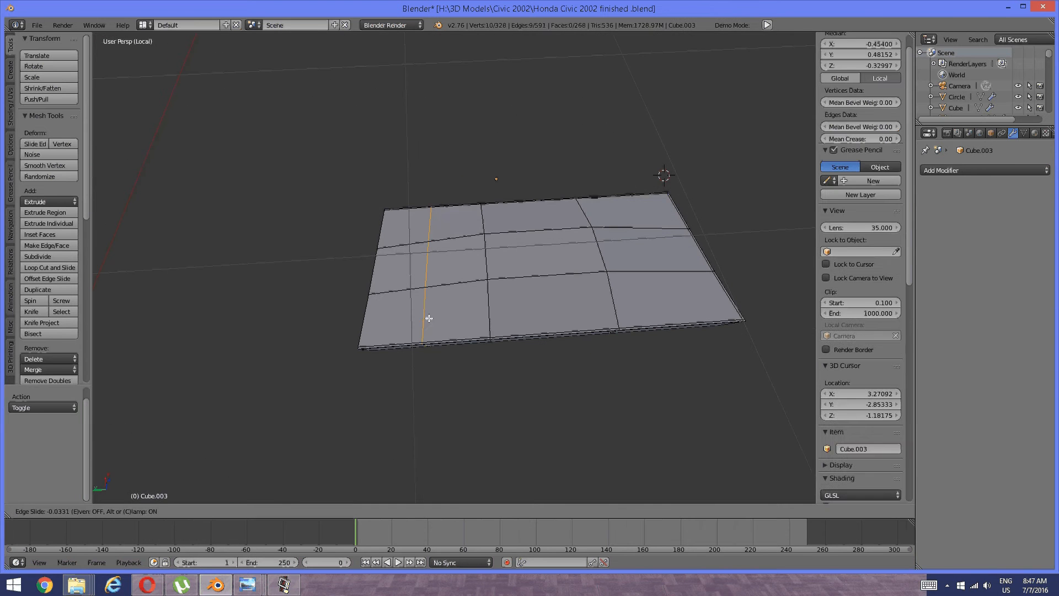
pyautogui.click(375, 317)
pyautogui.press('a')
# Reveal all hidden geometry of the part again and clear the selection
pyautogui.moveTo(378, 272)
pyautogui.mouseDown(button='middle')
pyautogui.moveTo(448, 300)
pyautogui.moveTo(382, 283)
pyautogui.mouseUp(button='middle')
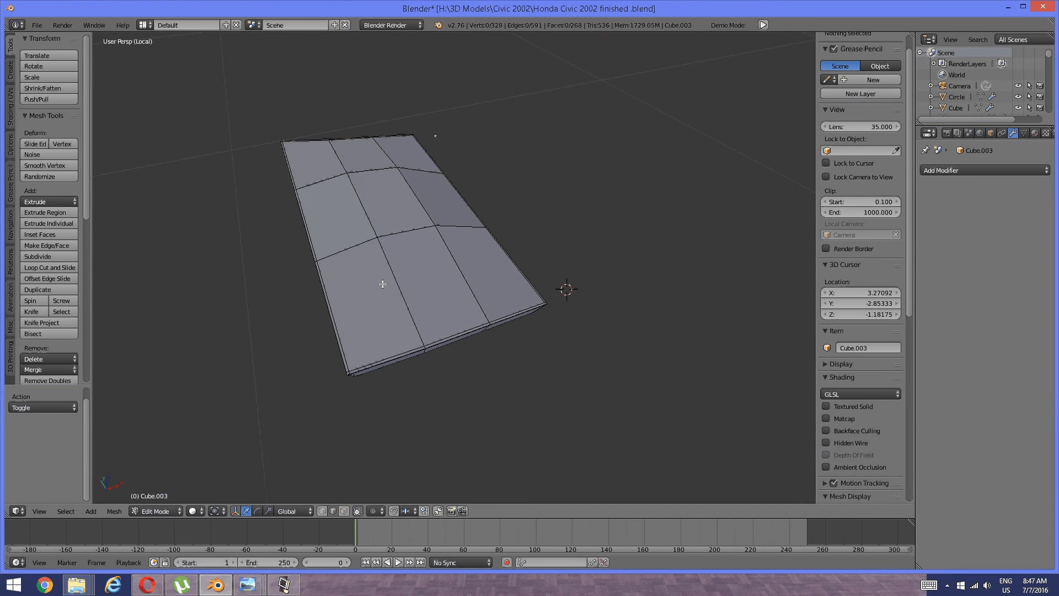
pyautogui.hotkey('alt', 'h')
pyautogui.press('a')
pyautogui.scroll(-3, 397, 295)
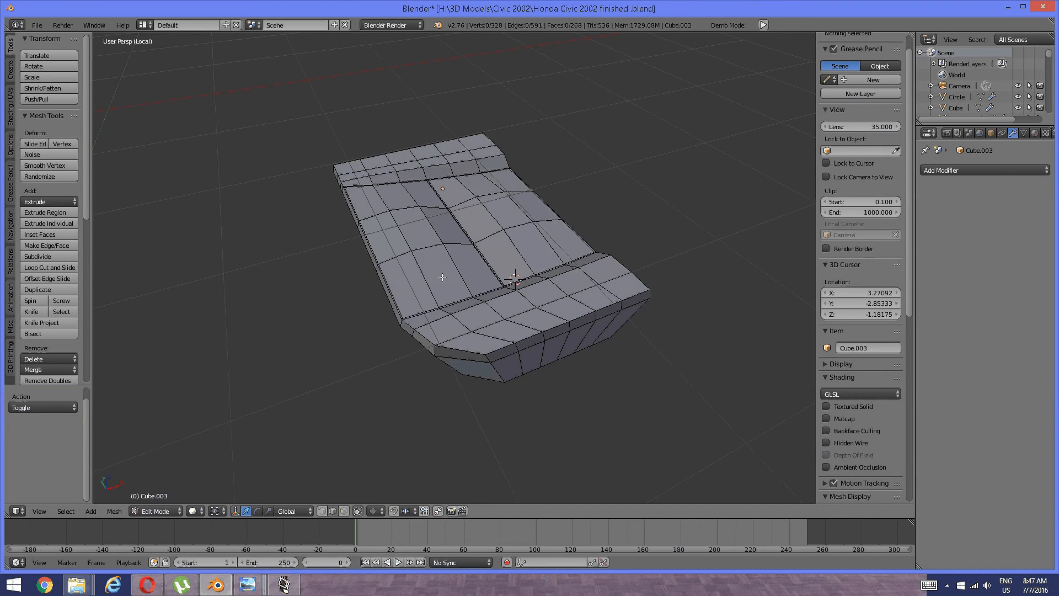
# Isolate the low-Y and high-Y end sections by selecting their linked geometry delimited by Seam and hiding the rest
pyautogui.moveTo(438, 274); pyautogui.dragTo(435, 308, button='middle')
pyautogui.scroll(2, 435, 307)
pyautogui.rightClick(469, 311)
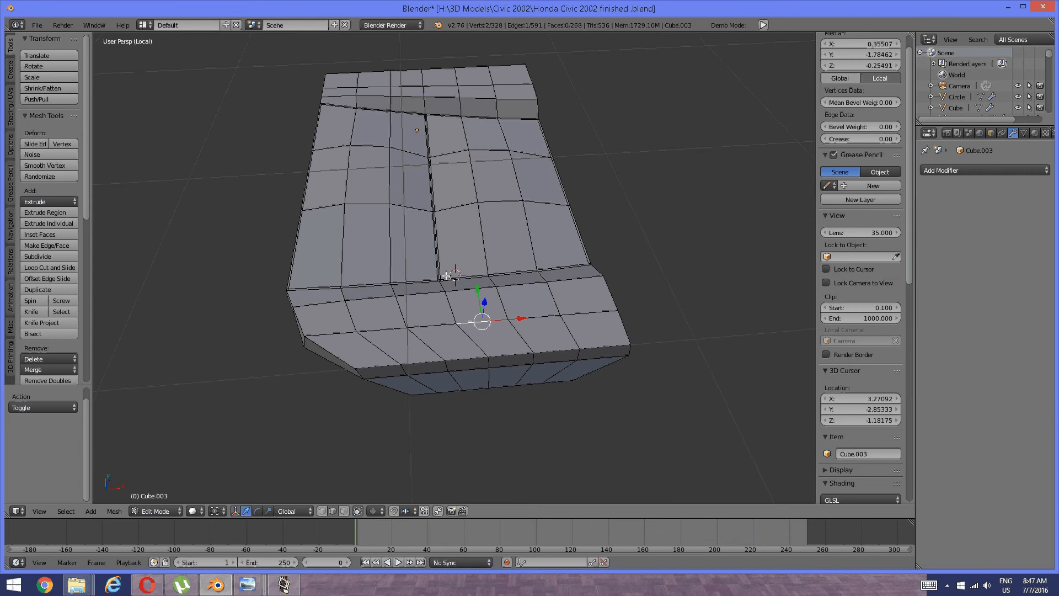
pyautogui.keyDown('shift'); pyautogui.rightClick(446, 104); pyautogui.keyUp('shift')
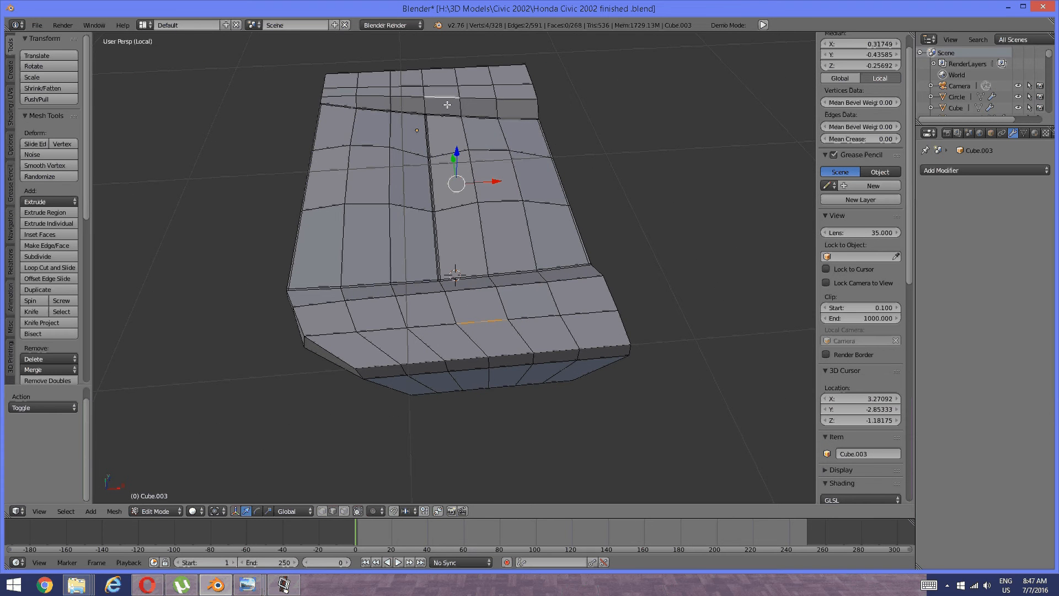
pyautogui.hotkey('ctrl', 'l')
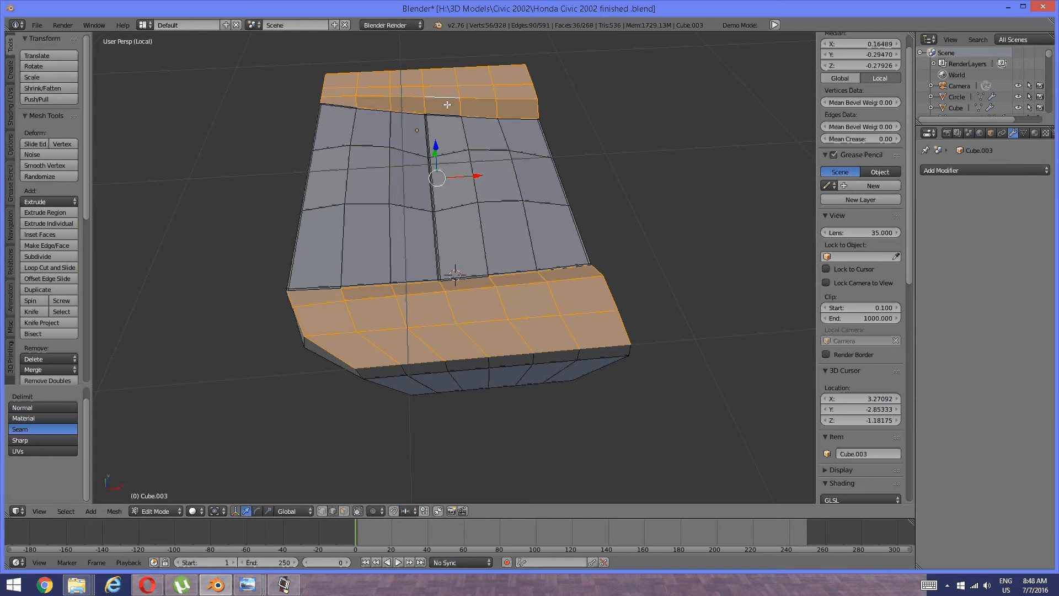
pyautogui.hotkey('ctrl', 'i')
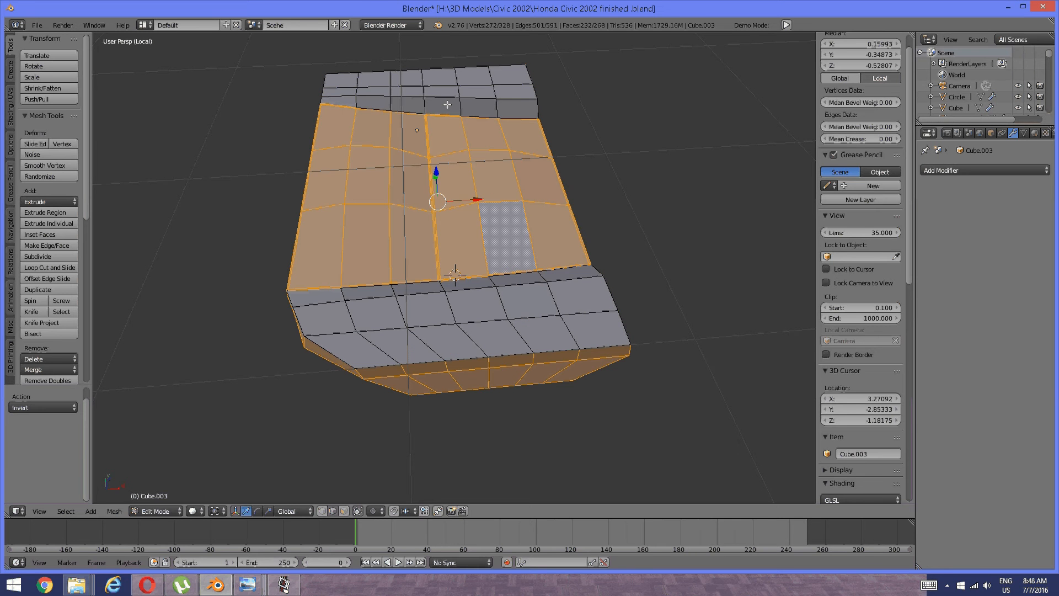
pyautogui.press('h')
# Select the low-Y end section's whole outer boundary and extrude it down 0.113 along Z
pyautogui.moveTo(449, 105); pyautogui.dragTo(508, 161, button='middle')
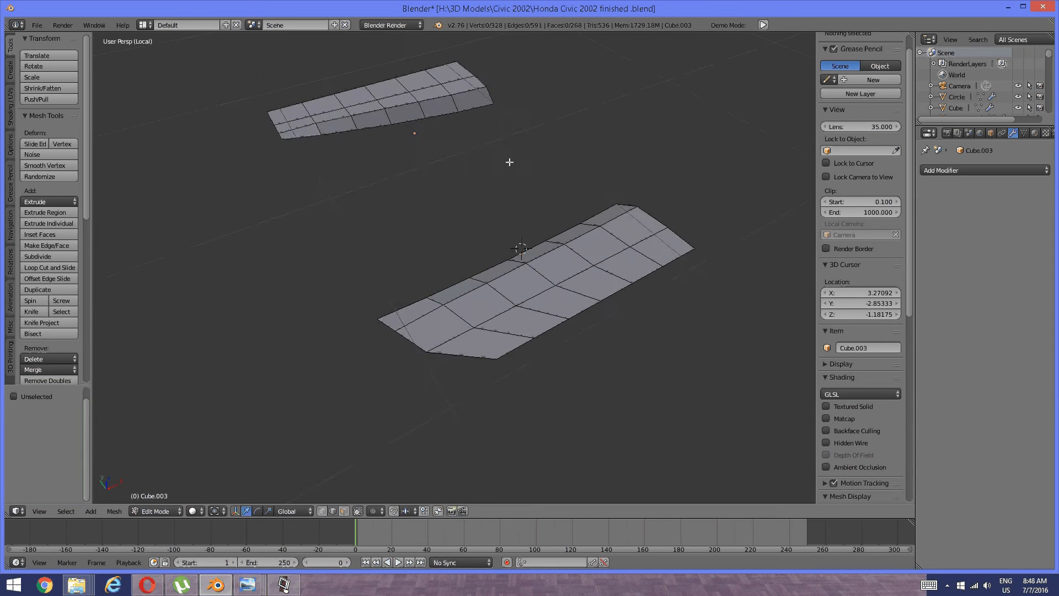
pyautogui.scroll(4, 547, 291)
pyautogui.keyDown('alt'); pyautogui.rightClick(695, 425); pyautogui.keyUp('alt')
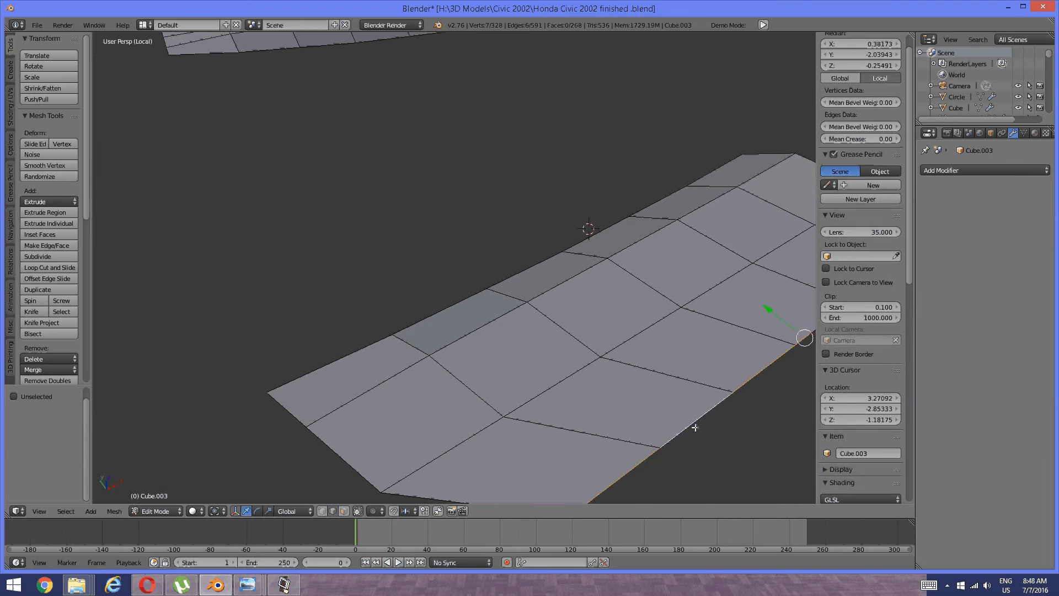
pyautogui.scroll(-4, 694, 424)
pyautogui.keyDown('alt'); pyautogui.keyDown('shift'); pyautogui.rightClick(477, 367); pyautogui.keyUp('shift'); pyautogui.keyUp('alt')
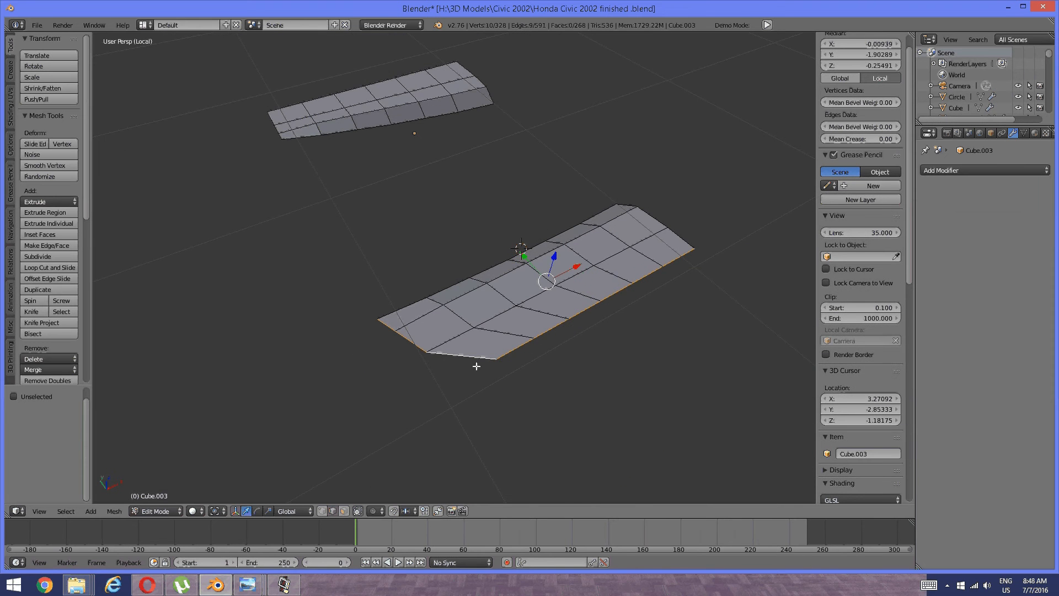
pyautogui.keyDown('alt'); pyautogui.keyDown('shift'); pyautogui.rightClick(408, 303); pyautogui.keyUp('shift'); pyautogui.keyUp('alt')
pyautogui.scroll(2, 628, 251)
pyautogui.scroll(1, 629, 253)
pyautogui.keyDown('shift'); pyautogui.moveTo(629, 254); pyautogui.dragTo(600, 241, button='middle'); pyautogui.keyUp('shift')
pyautogui.scroll(-1, 589, 243)
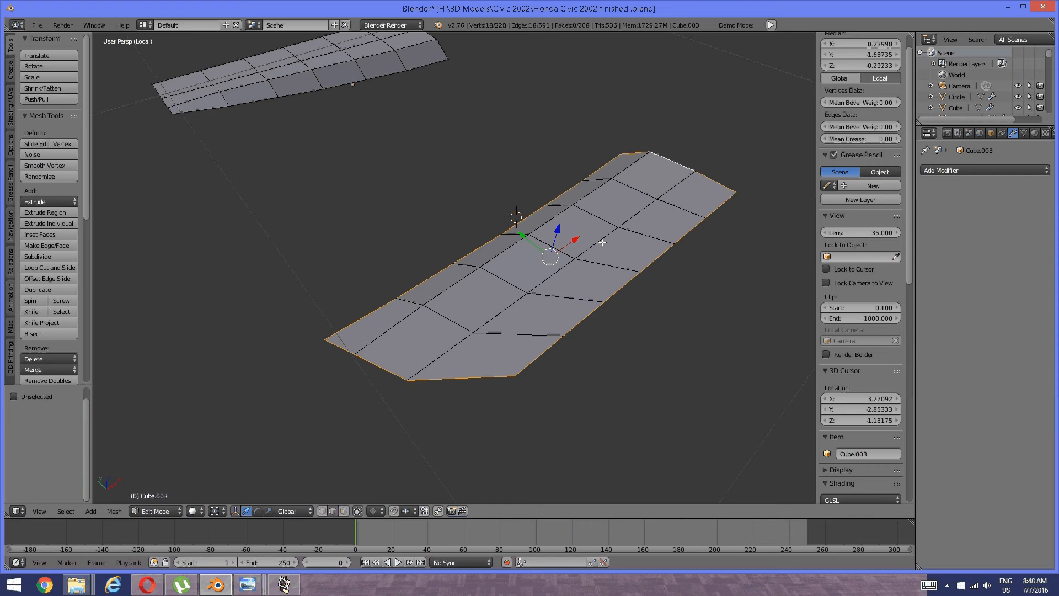
pyautogui.press('e')
pyautogui.press('z')
pyautogui.click(642, 230)
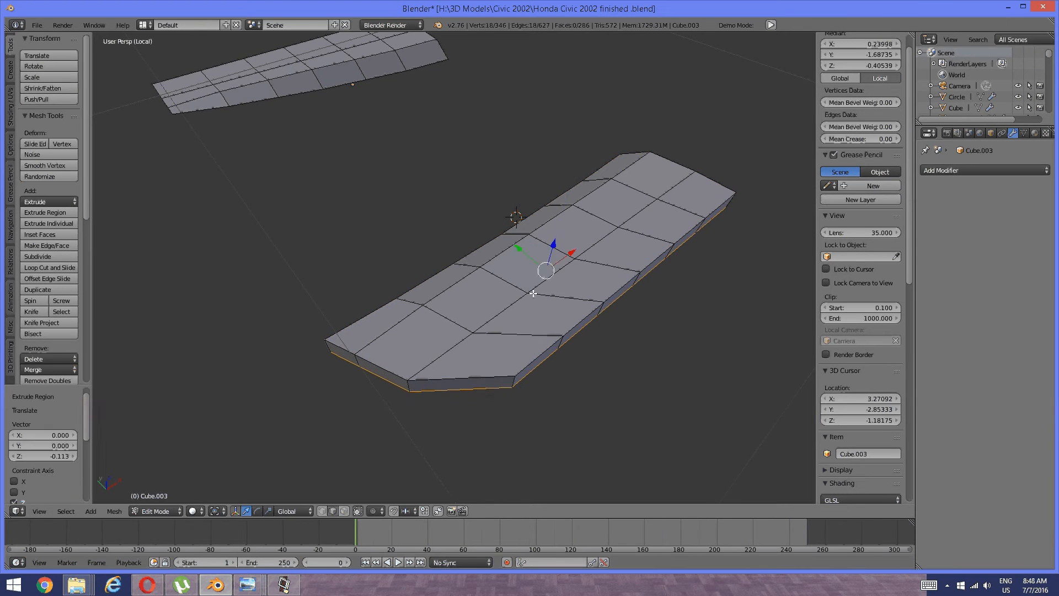
# Scale the low-Y section's extruded bottom border inward to taper its side walls
pyautogui.moveTo(643, 230); pyautogui.dragTo(506, 241, button='middle')
pyautogui.scroll(2, 519, 240)
pyautogui.press('s')
pyautogui.click(658, 300)
pyautogui.scroll(3, 584, 239)
pyautogui.scroll(-3, 572, 219)
pyautogui.press('a')
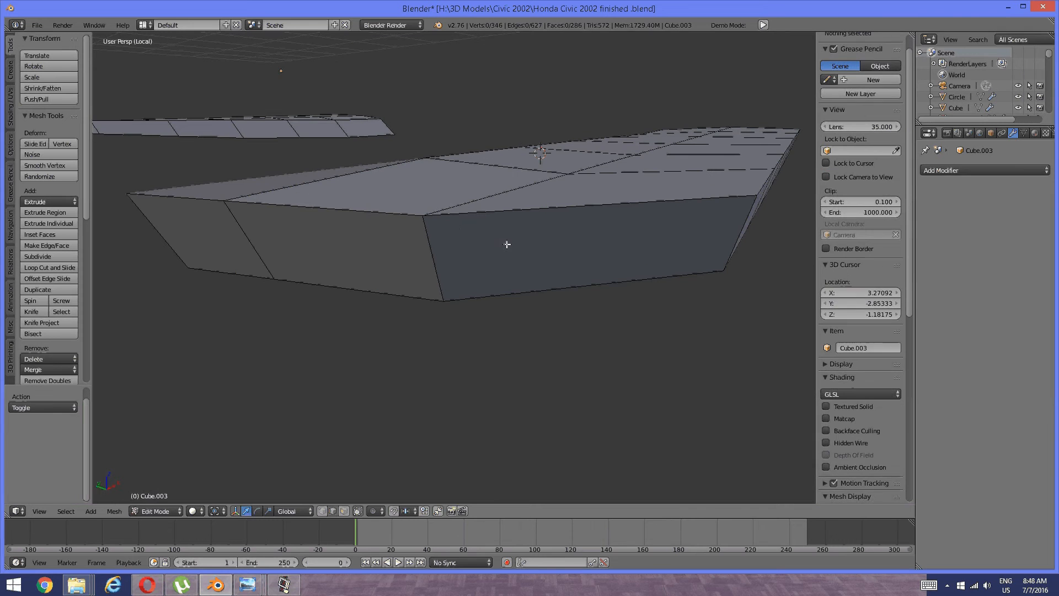
pyautogui.hotkey('ctrl', 'r')
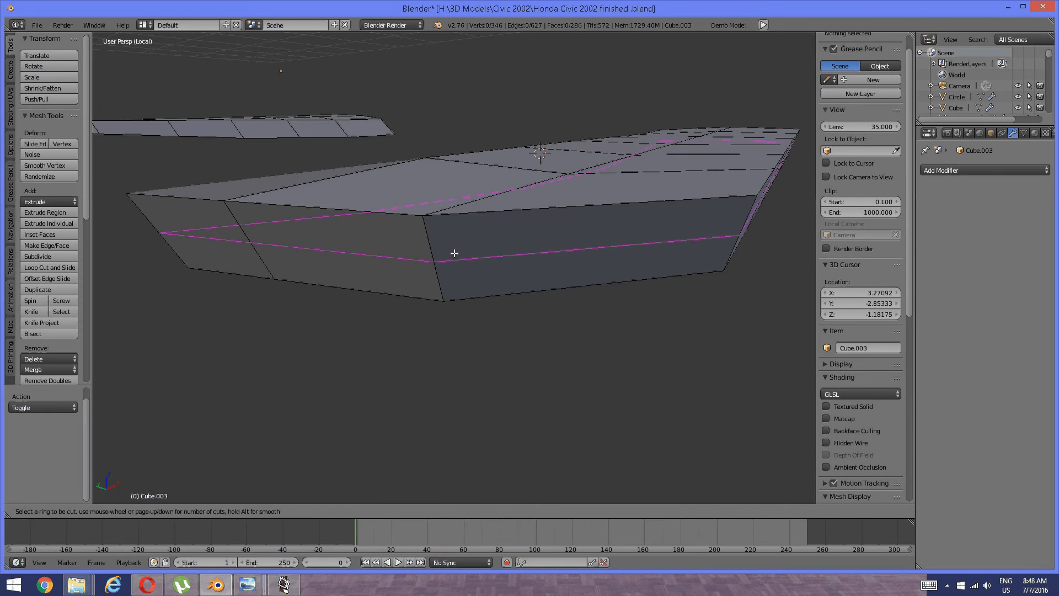
pyautogui.click(450, 253)
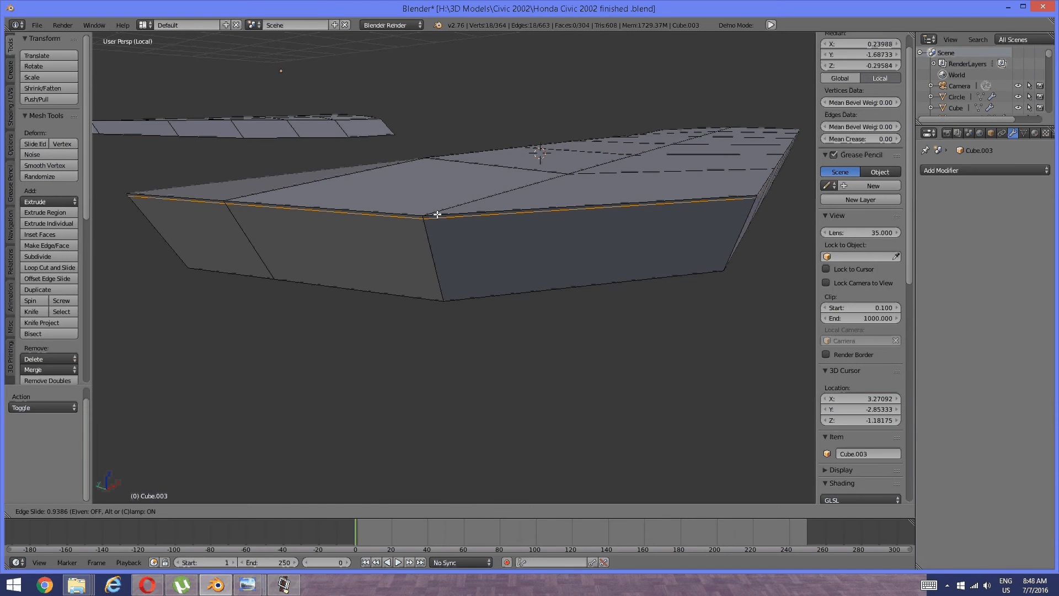
pyautogui.click(460, 222)
pyautogui.press('a')
pyautogui.scroll(-4, 466, 230)
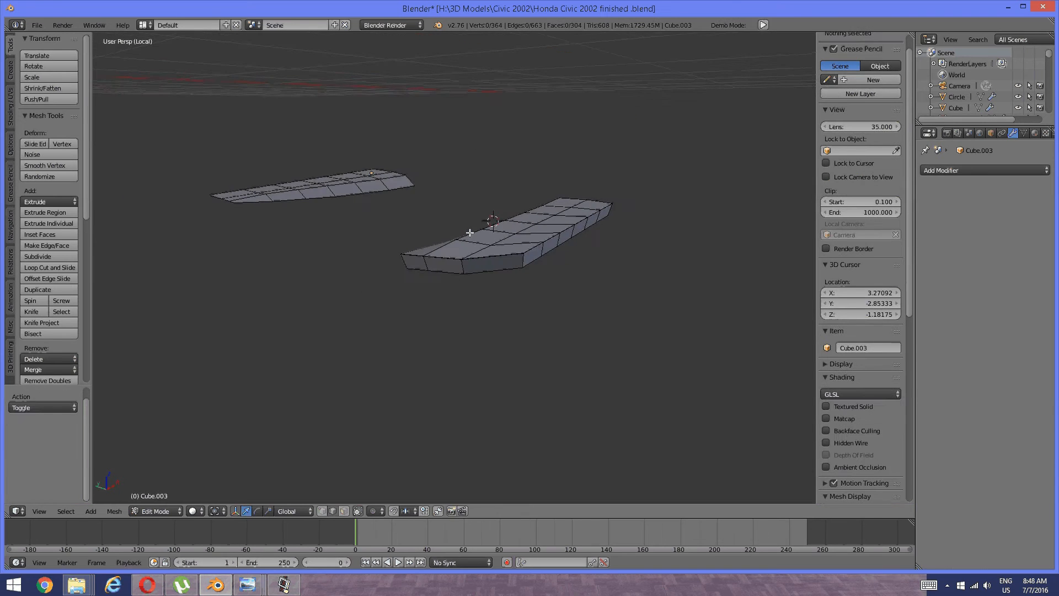
pyautogui.scroll(2, 469, 236)
pyautogui.hotkey('ctrl', 'z')
pyautogui.hotkey('ctrl', 'z')
pyautogui.moveTo(477, 245); pyautogui.dragTo(474, 249, button='middle')
pyautogui.scroll(3, 476, 249)
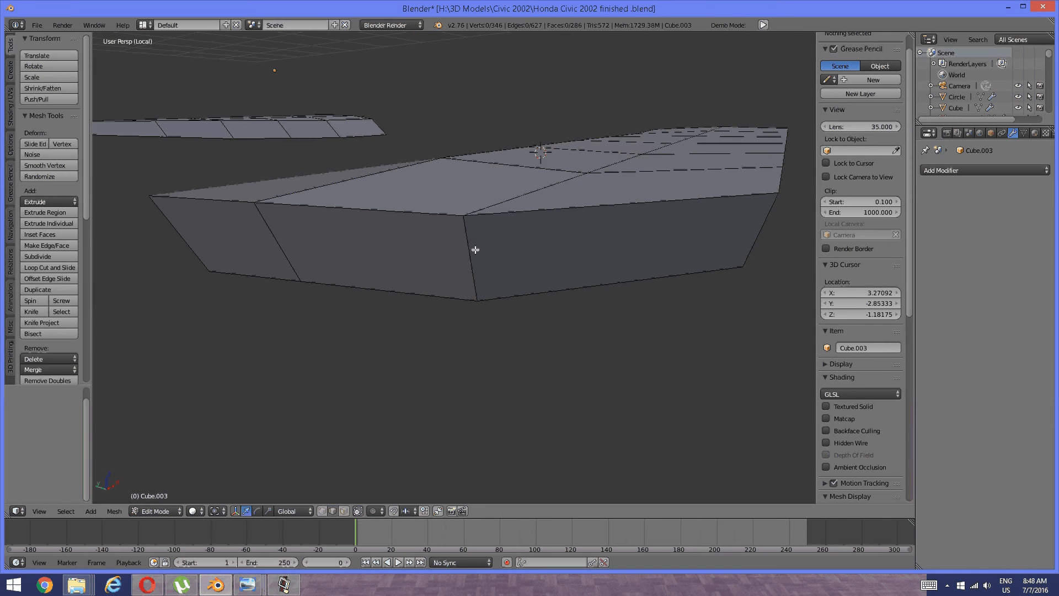
pyautogui.hotkey('ctrl', 'r')
pyautogui.click(466, 243)
pyautogui.rightClick(465, 244)
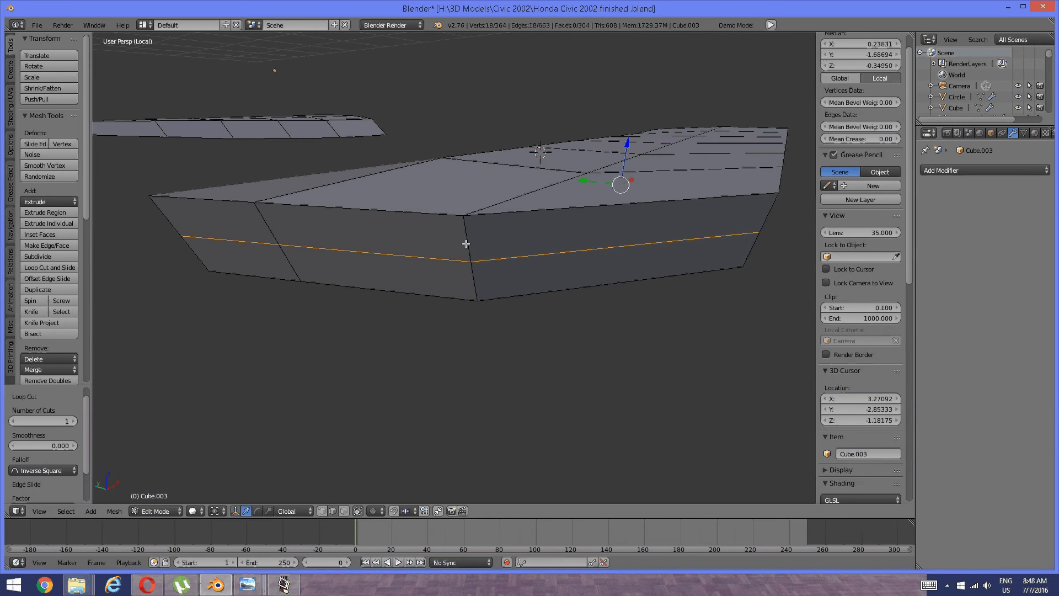
pyautogui.hotkey('ctrl', 'z')
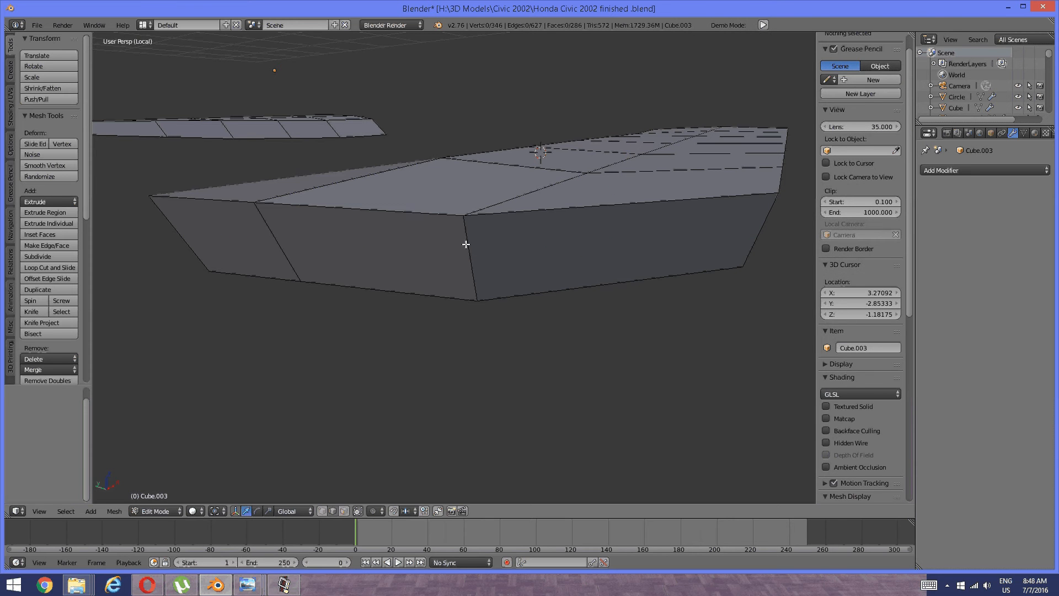
# Add an edge loop around the low-Y section's side walls and slide it up close to the top rim
pyautogui.hotkey('ctrl', 'r')
pyautogui.click(466, 243)
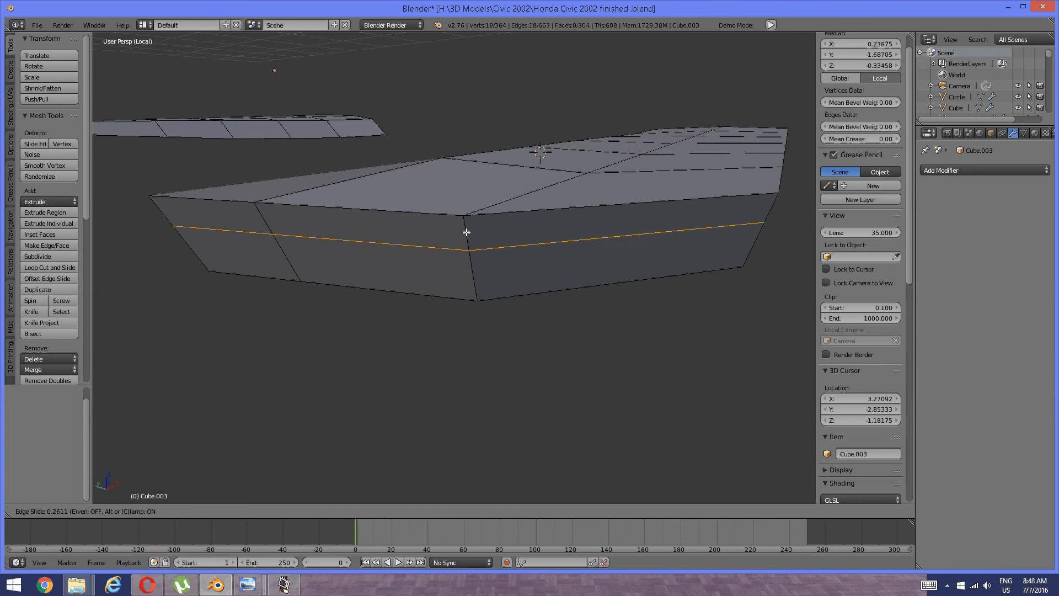
pyautogui.click(469, 205)
pyautogui.click(469, 205)
pyautogui.press('a')
pyautogui.scroll(-4, 469, 209)
pyautogui.moveTo(471, 215); pyautogui.dragTo(529, 225, button='middle')
pyautogui.scroll(5, 549, 288)
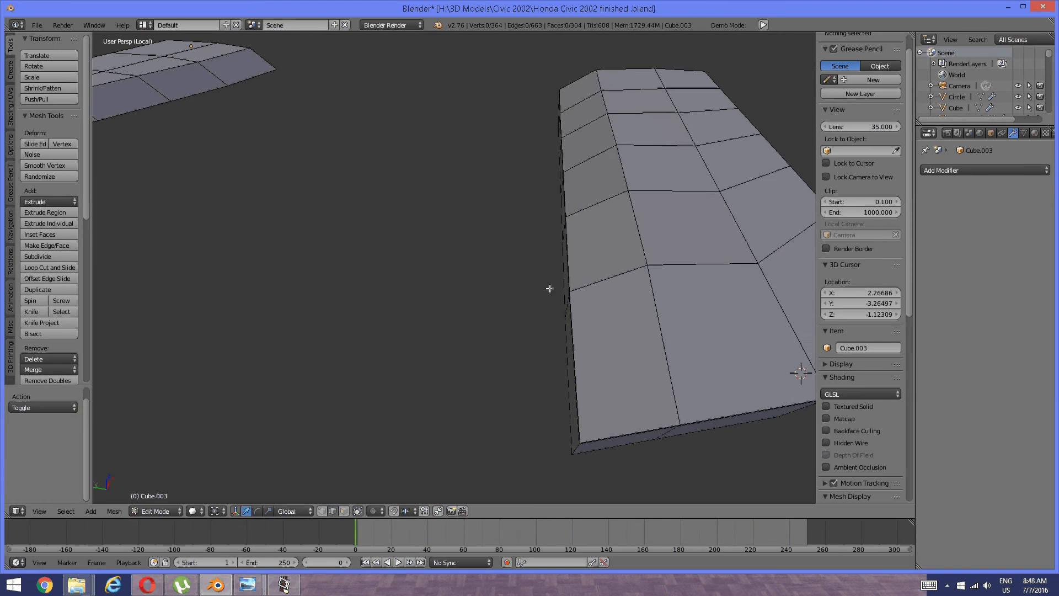
pyautogui.hotkey('ctrl', 'r')
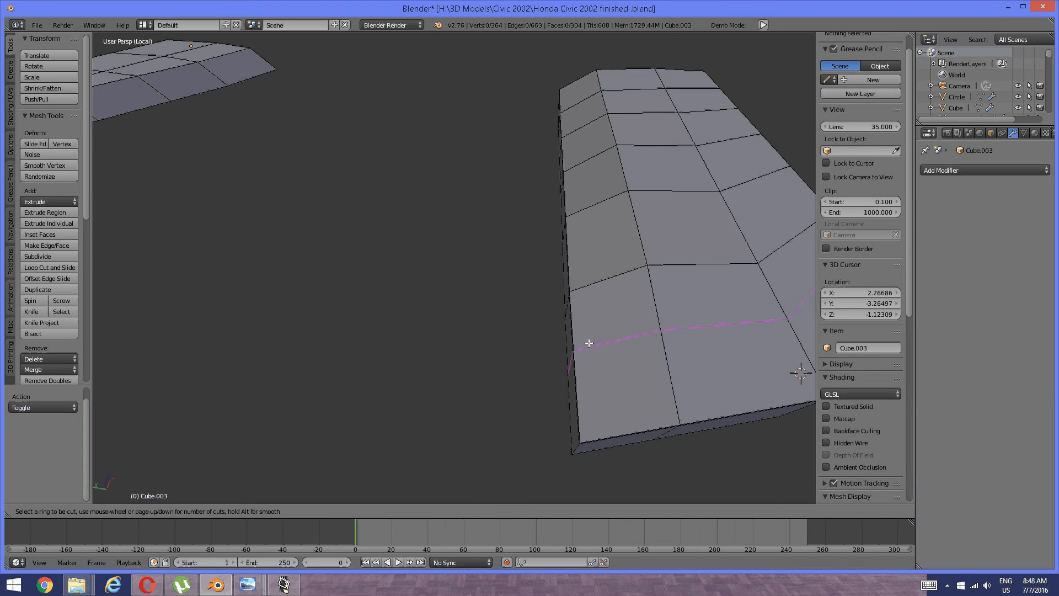
pyautogui.click(599, 426)
pyautogui.click(599, 426)
pyautogui.hotkey('ctrl', 'z')
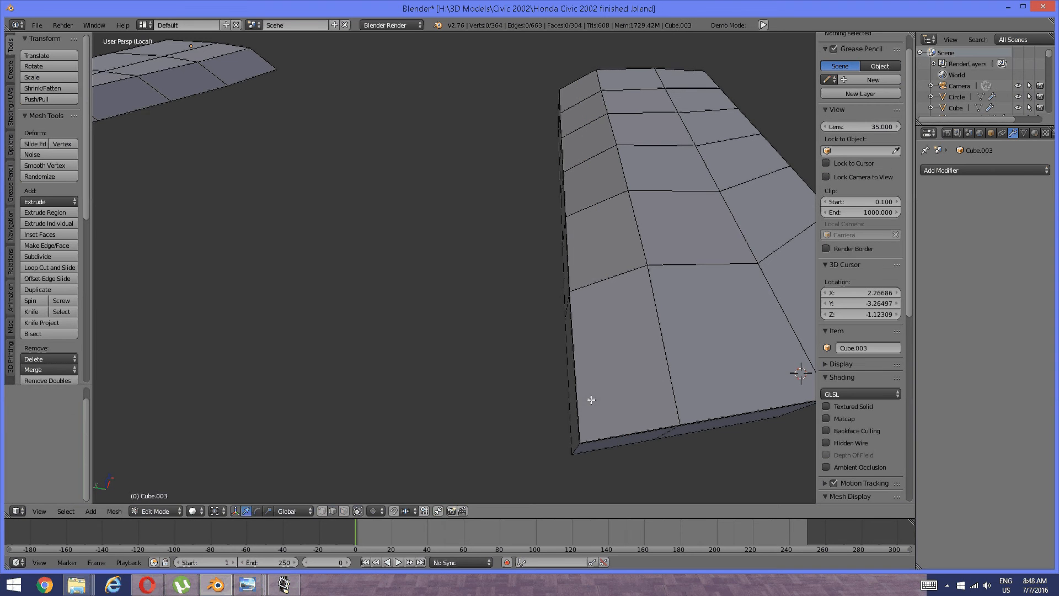
# Add a lengthwise edge loop on the low-Y section's top surface and slide it close to its high-Y long edge
pyautogui.hotkey('ctrl', 'r')
pyautogui.click(618, 422)
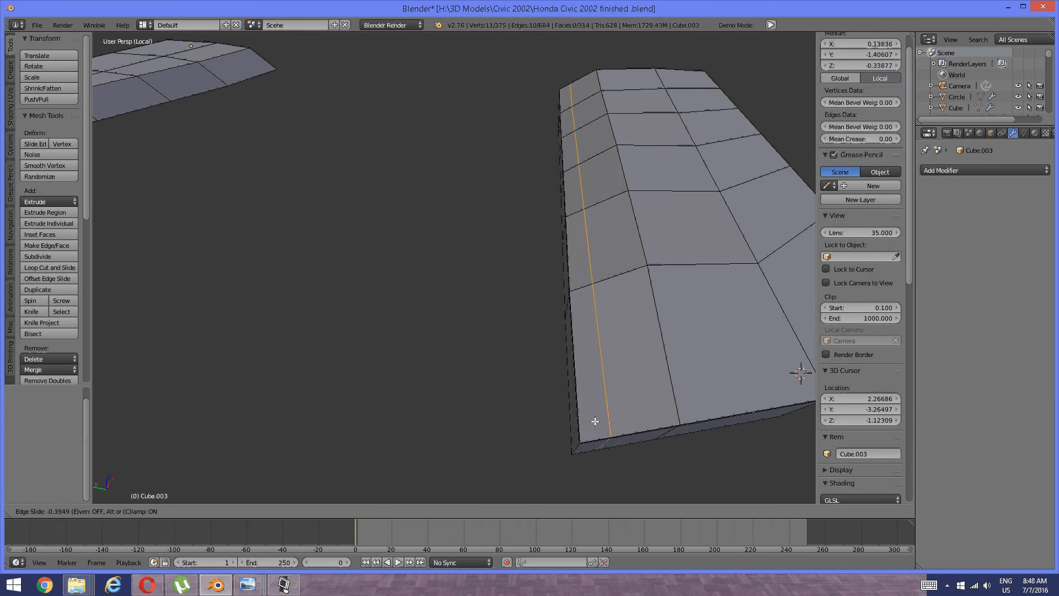
pyautogui.click(576, 428)
pyautogui.press('a')
# Add a crosswise edge loop at the low-Y section's high-X end and slide it close to the end edge
pyautogui.moveTo(796, 369); pyautogui.dragTo(511, 299, button='middle')
pyautogui.scroll(2, 532, 303)
pyautogui.hotkey('ctrl', 'r')
pyautogui.click(508, 296)
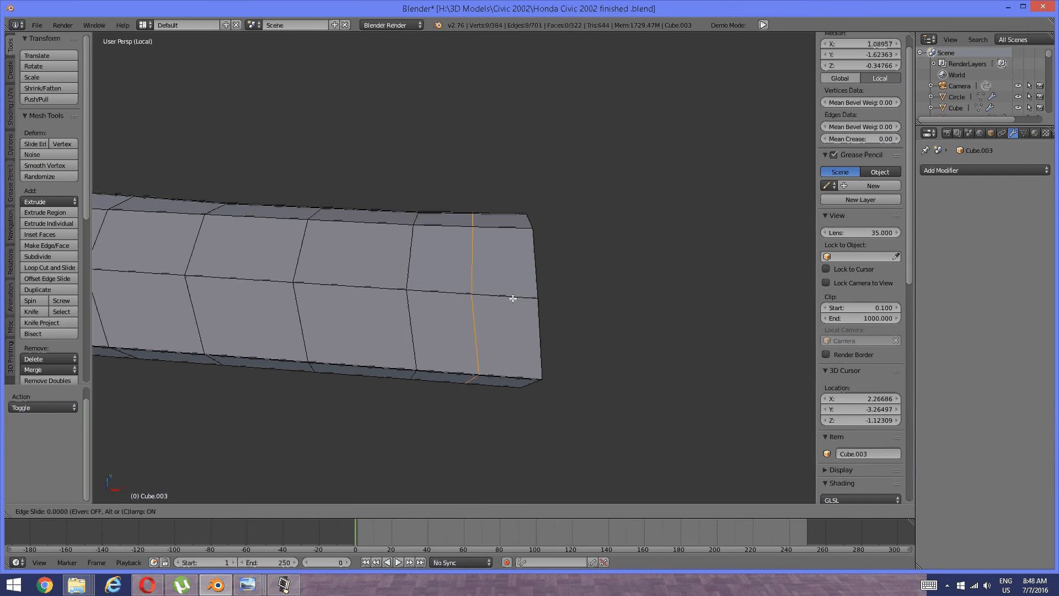
pyautogui.click(574, 289)
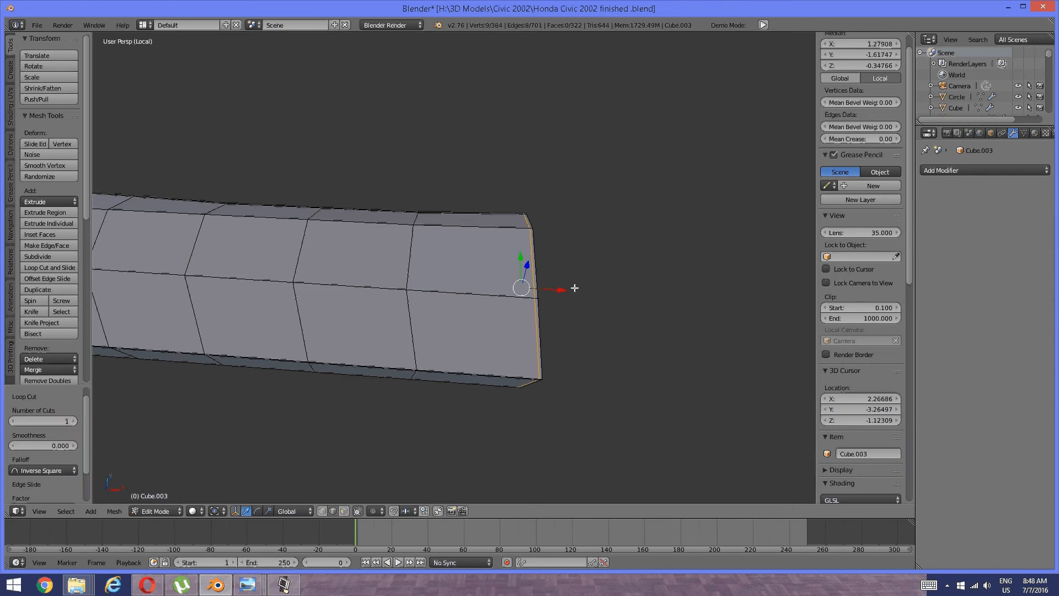
pyautogui.press('a')
# Select the high-Y section's two end borders and its low-Y long border and extrude them down 0.1 along Z
pyautogui.scroll(-4, 534, 265)
pyautogui.moveTo(533, 265); pyautogui.dragTo(567, 267, button='middle')
pyautogui.scroll(3, 496, 272)
pyautogui.moveTo(497, 272); pyautogui.dragTo(449, 276, button='middle')
pyautogui.keyDown('alt'); pyautogui.rightClick(401, 319); pyautogui.keyUp('alt')
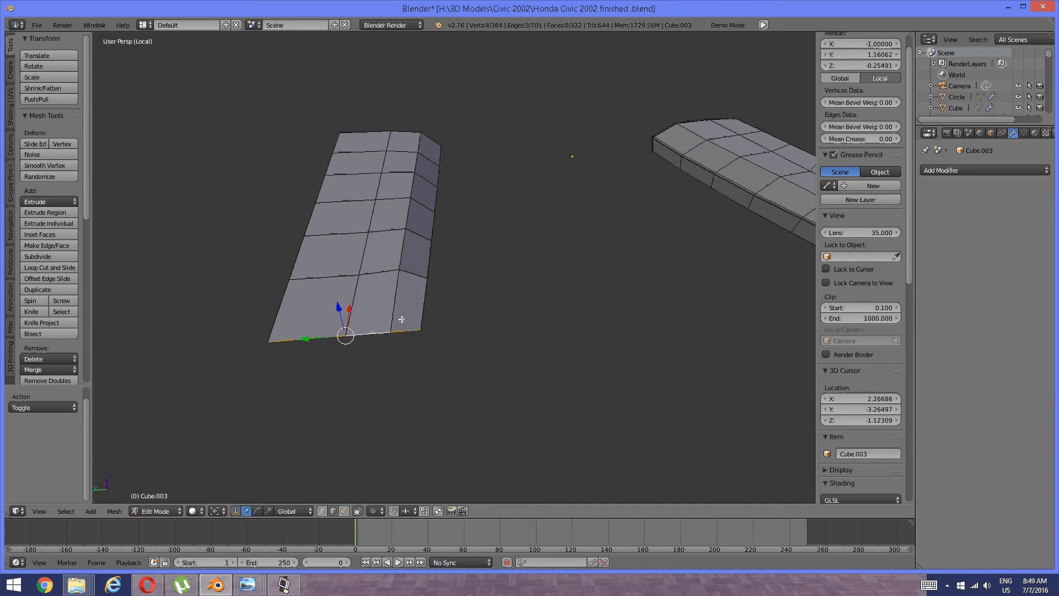
pyautogui.keyDown('alt'); pyautogui.keyDown('shift'); pyautogui.rightClick(419, 300); pyautogui.keyUp('shift'); pyautogui.keyUp('alt')
pyautogui.keyDown('alt'); pyautogui.keyDown('shift'); pyautogui.rightClick(403, 134); pyautogui.keyUp('shift'); pyautogui.keyUp('alt')
pyautogui.moveTo(403, 134); pyautogui.dragTo(409, 166, button='middle')
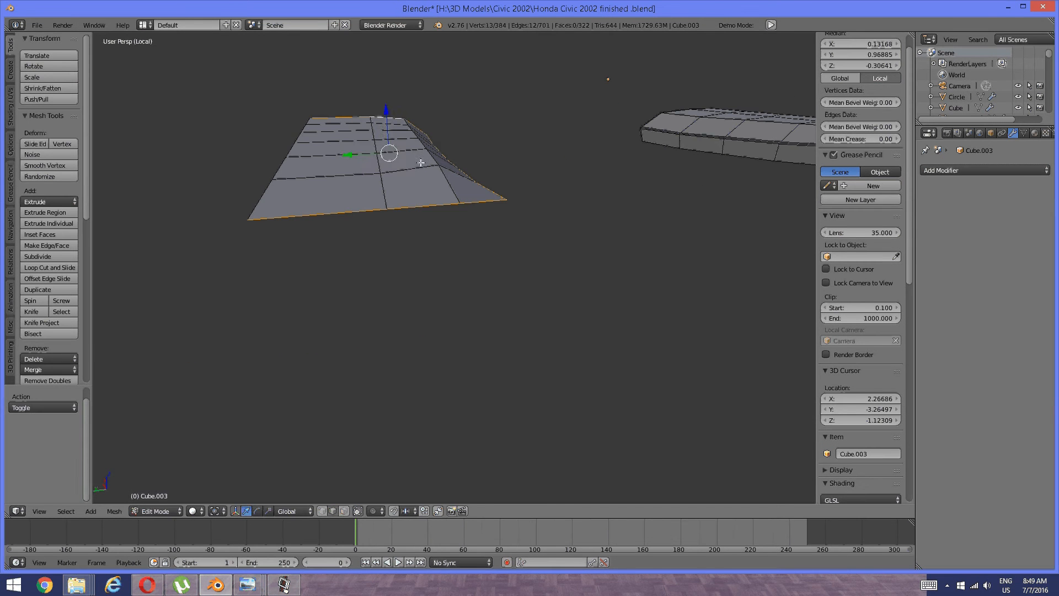
pyautogui.press('e')
pyautogui.press('z')
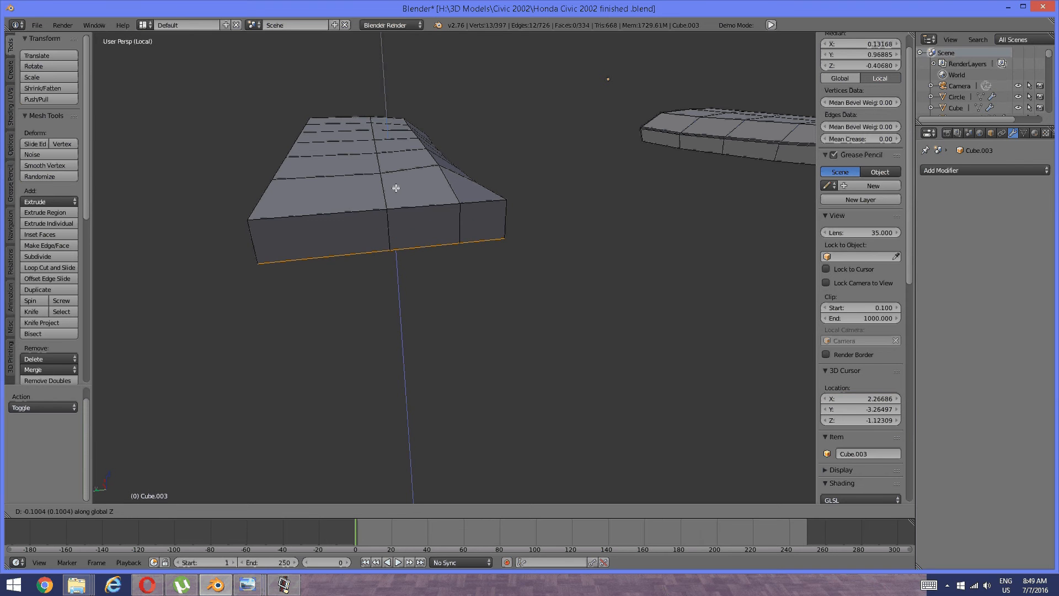
pyautogui.click(406, 188)
# Select the bottom edges of the high-Y section's two end walls and scale them to 0.96 along X
pyautogui.moveTo(407, 188); pyautogui.dragTo(458, 199, button='middle')
pyautogui.scroll(1, 459, 207)
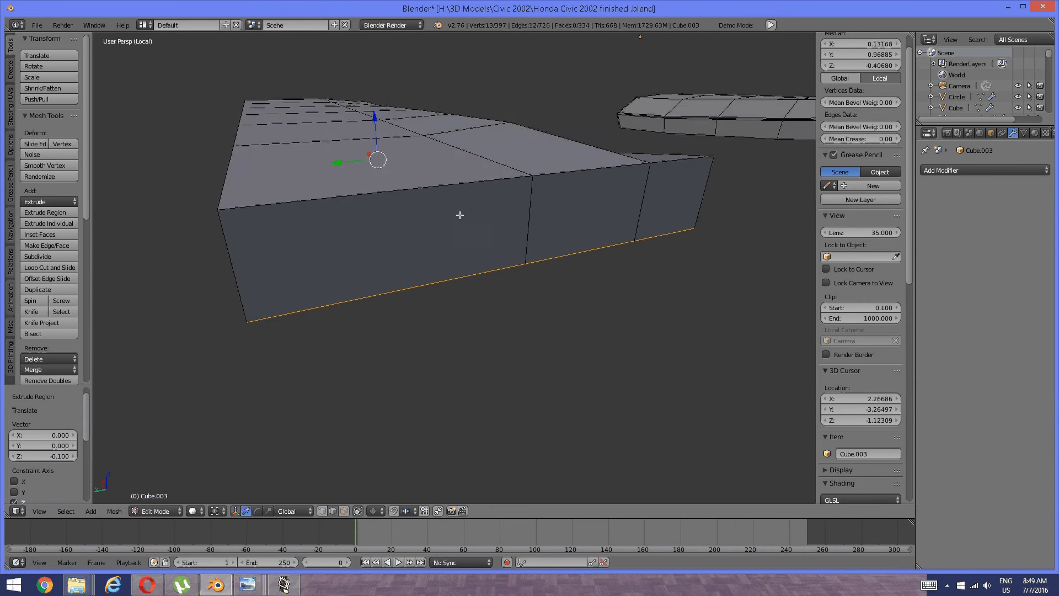
pyautogui.scroll(-1, 459, 215)
pyautogui.press('a')
pyautogui.rightClick(464, 262)
pyautogui.keyDown('shift'); pyautogui.rightClick(516, 257); pyautogui.keyUp('shift')
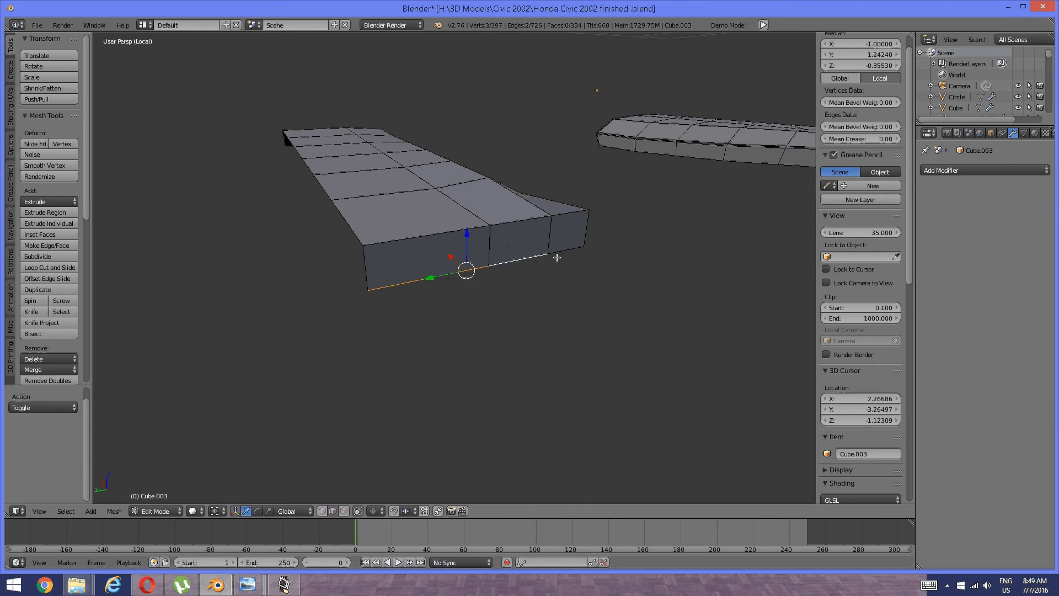
pyautogui.keyDown('shift'); pyautogui.rightClick(556, 256); pyautogui.keyUp('shift')
pyautogui.scroll(-4, 555, 257)
pyautogui.moveTo(422, 231); pyautogui.dragTo(405, 258, button='middle')
pyautogui.scroll(3, 385, 252)
pyautogui.keyDown('shift'); pyautogui.rightClick(446, 214); pyautogui.keyUp('shift')
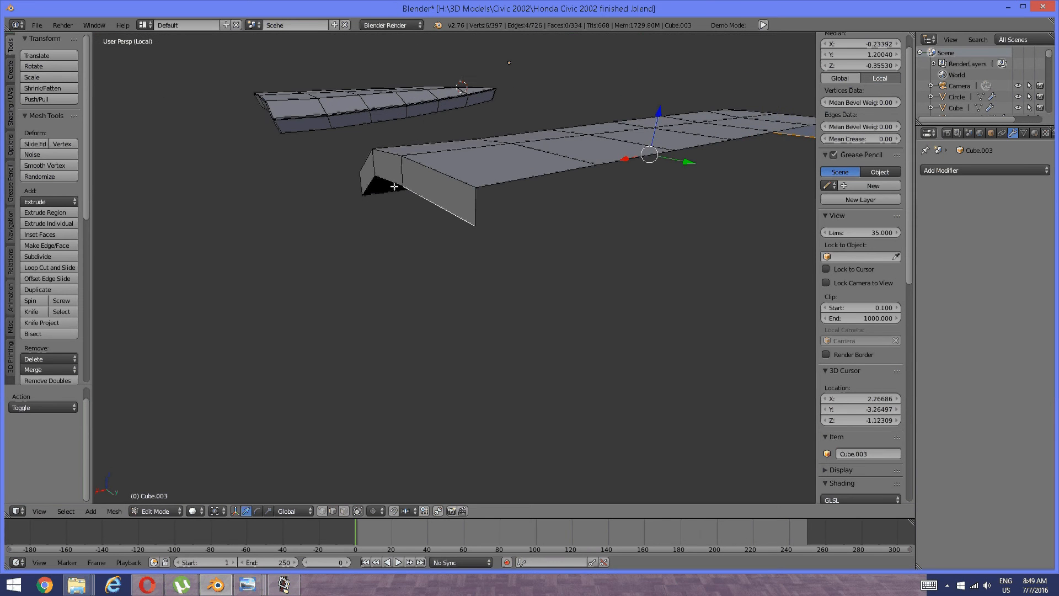
pyautogui.keyDown('shift'); pyautogui.rightClick(385, 185); pyautogui.keyUp('shift')
pyautogui.keyDown('shift'); pyautogui.rightClick(368, 187); pyautogui.keyUp('shift')
pyautogui.moveTo(436, 176); pyautogui.dragTo(422, 288, button='middle')
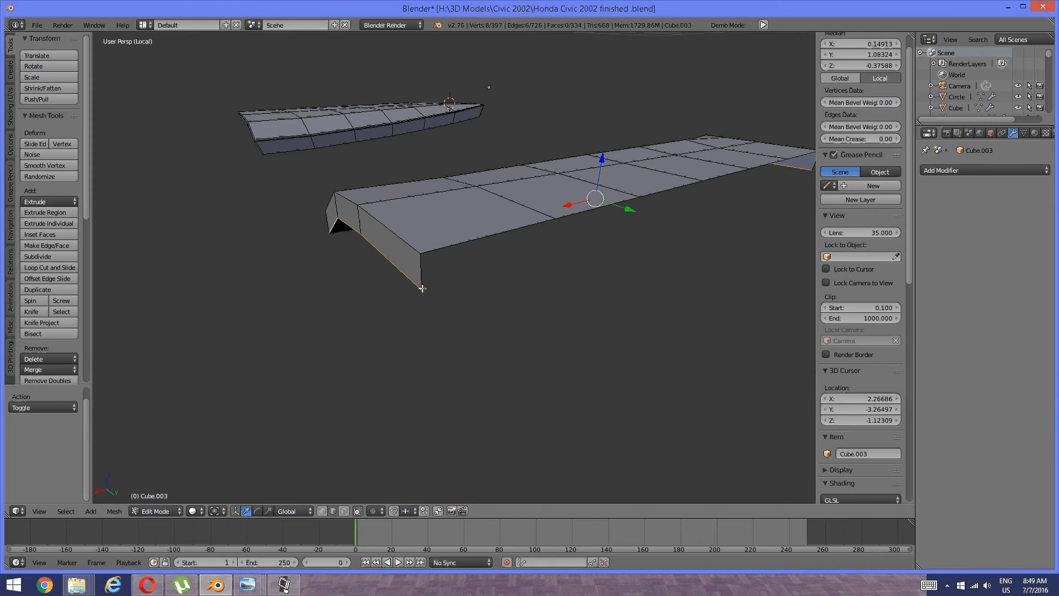
pyautogui.click(268, 511)
pyautogui.moveTo(565, 206); pyautogui.dragTo(574, 205)
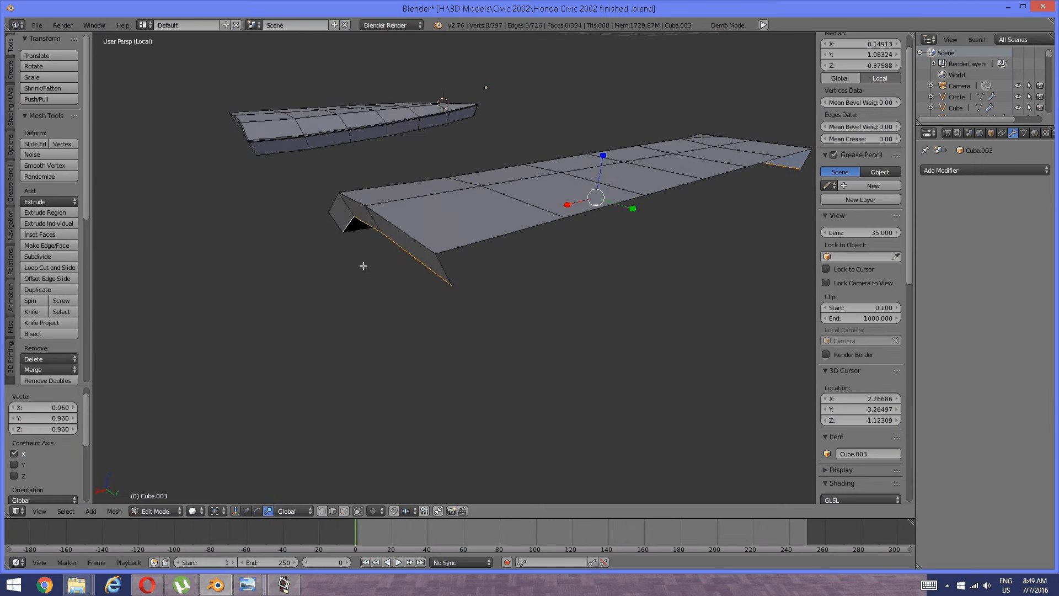
# Try to taper the high-Y section's long side wall by moving its bottom edges inward along Y
pyautogui.moveTo(362, 264); pyautogui.dragTo(495, 245, button='middle')
pyautogui.press('a')
pyautogui.rightClick(527, 213)
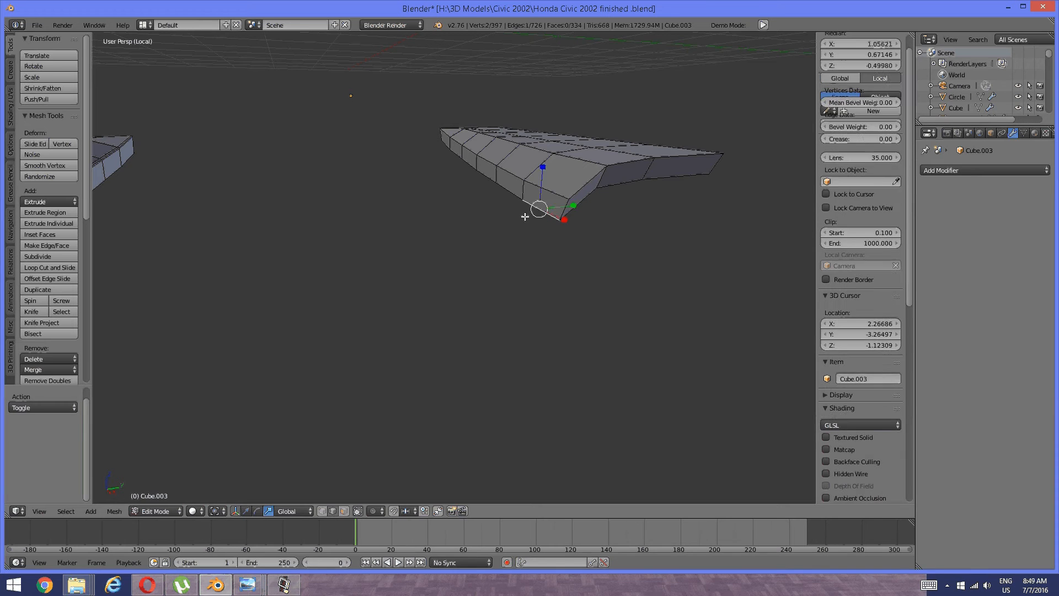
pyautogui.keyDown('shift'); pyautogui.rightClick(518, 194); pyautogui.keyUp('shift')
pyautogui.moveTo(517, 193); pyautogui.dragTo(424, 256, button='middle')
pyautogui.keyDown('shift'); pyautogui.moveTo(450, 192); pyautogui.dragTo(475, 243, button='middle'); pyautogui.keyUp('shift')
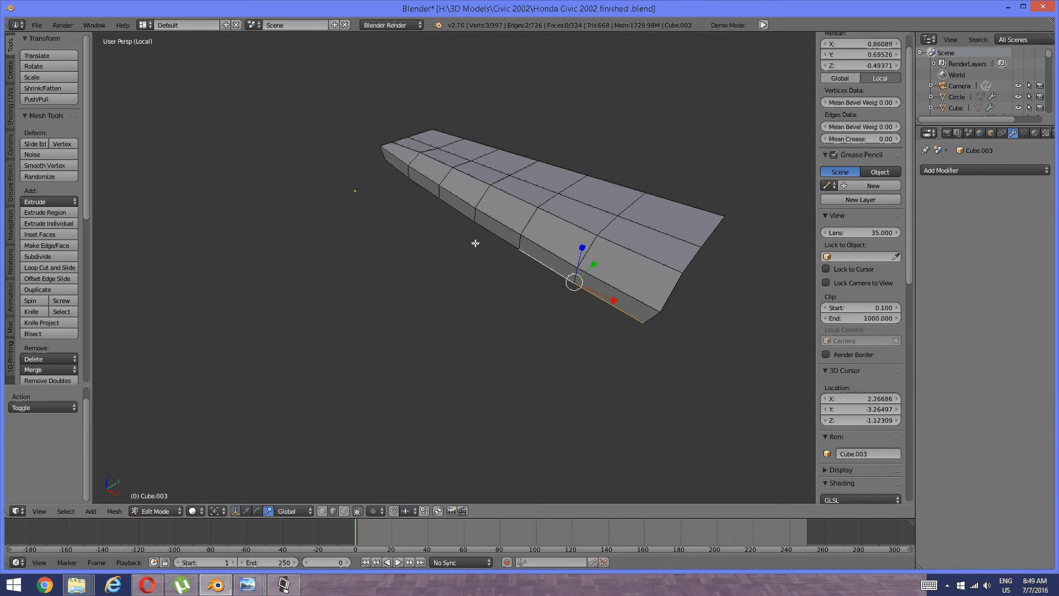
pyautogui.keyDown('shift'); pyautogui.rightClick(475, 243); pyautogui.keyUp('shift')
pyautogui.keyDown('shift'); pyautogui.rightClick(463, 217); pyautogui.keyUp('shift')
pyautogui.keyDown('shift'); pyautogui.rightClick(428, 195); pyautogui.keyUp('shift')
pyautogui.keyDown('shift'); pyautogui.rightClick(404, 177); pyautogui.keyUp('shift')
pyautogui.moveTo(401, 174); pyautogui.dragTo(486, 257, button='middle')
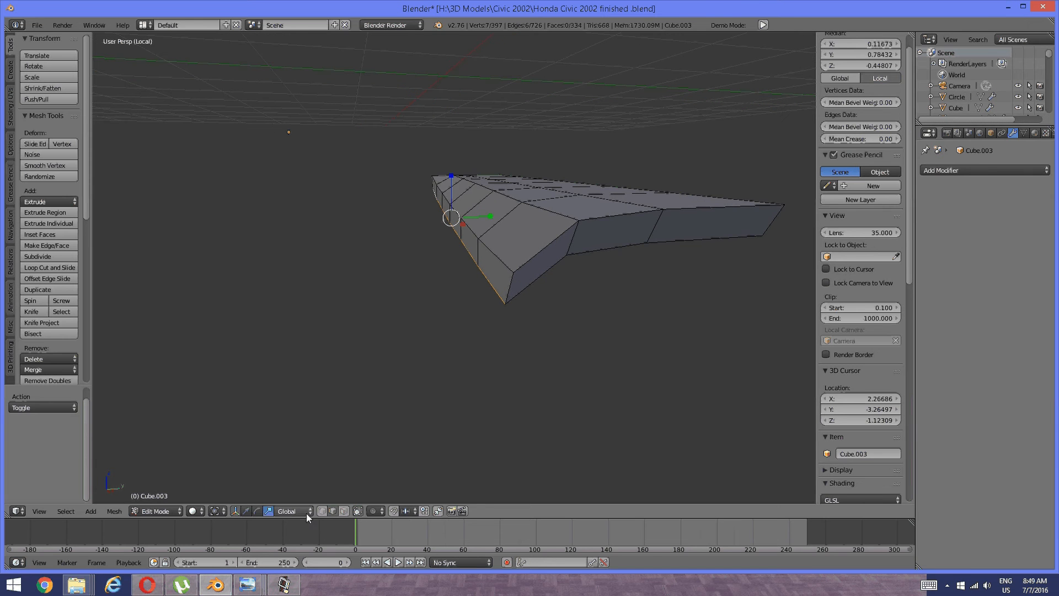
pyautogui.click(246, 510)
pyautogui.moveTo(490, 215); pyautogui.dragTo(505, 213)
pyautogui.press('a')
pyautogui.moveTo(465, 213); pyautogui.dragTo(562, 231, button='middle')
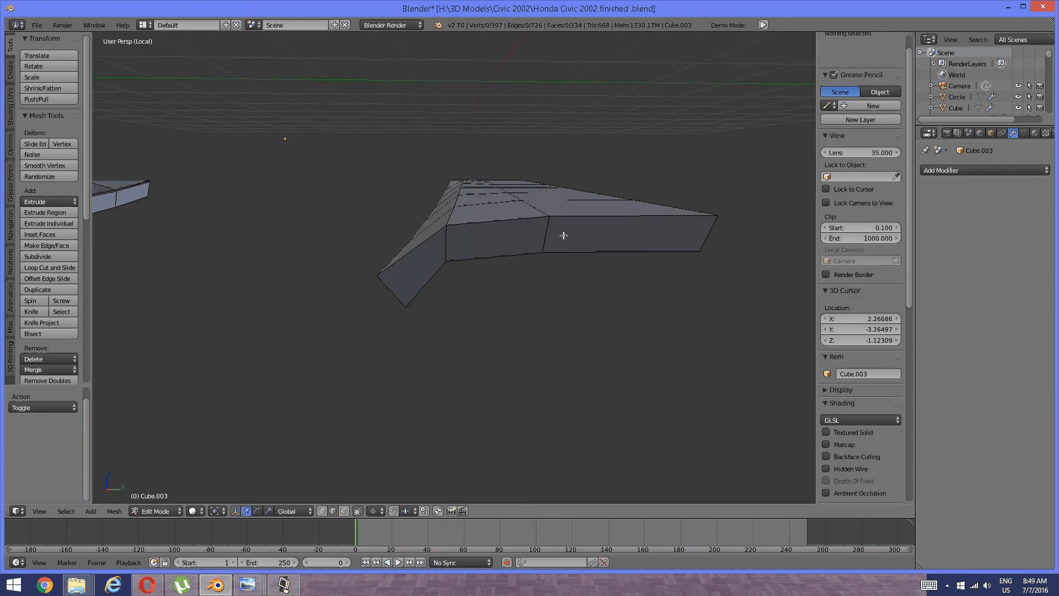
pyautogui.keyDown('alt'); pyautogui.rightClick(550, 239); pyautogui.keyUp('alt')
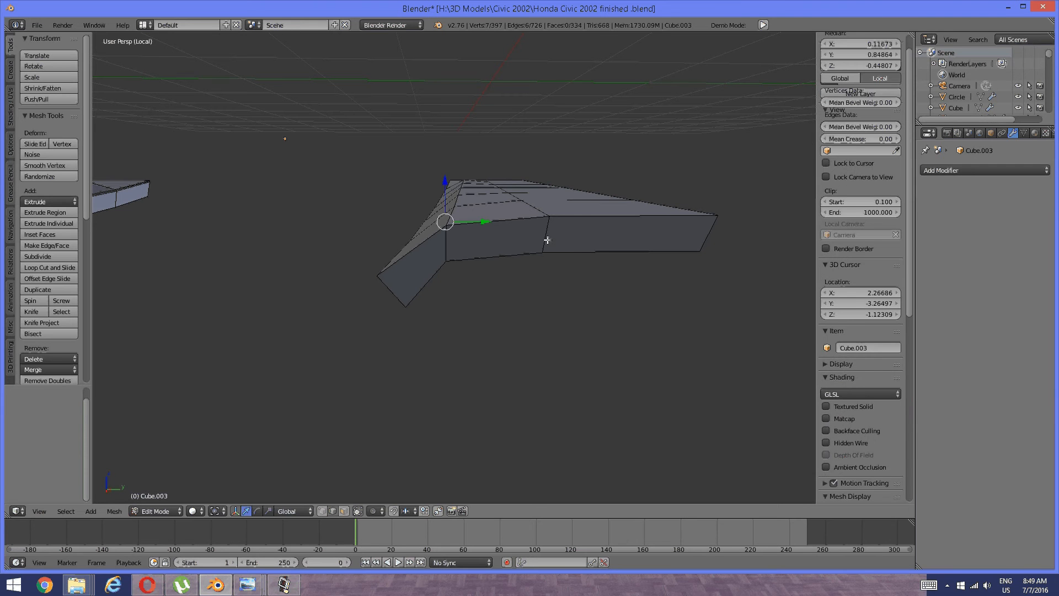
pyautogui.scroll(3, 521, 243)
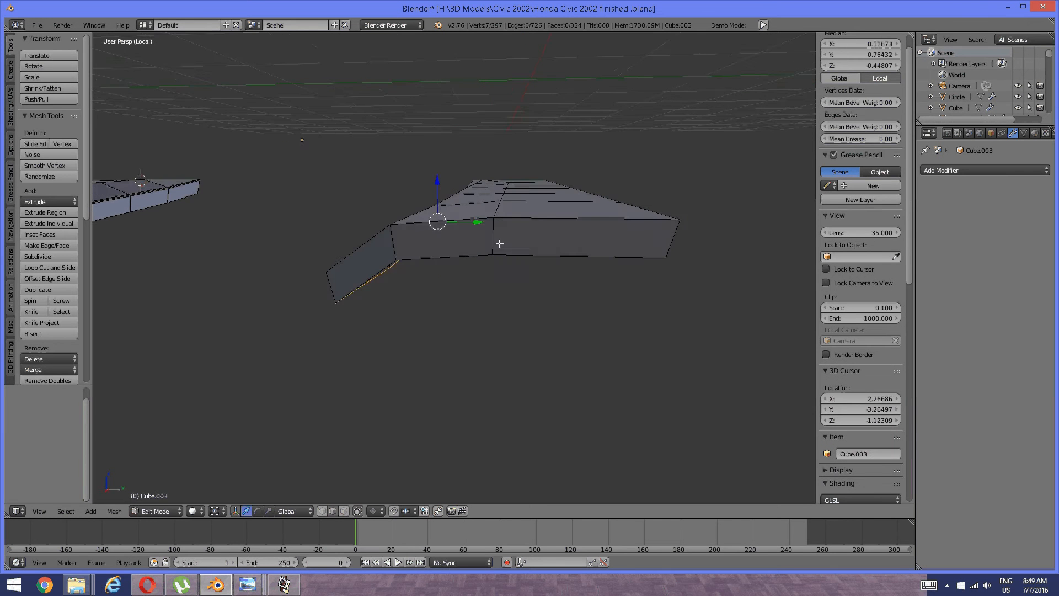
pyautogui.press('a')
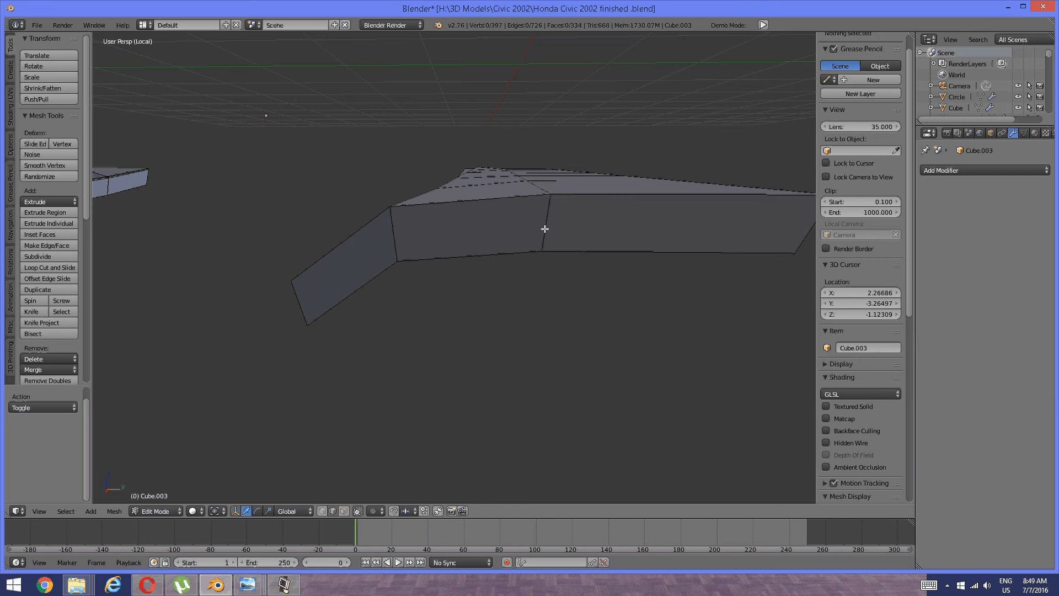
# Add an edge loop around the high-Y section's side walls and slide it about 0.89 toward the top rim
pyautogui.hotkey('ctrl', 'r')
pyautogui.click(549, 212)
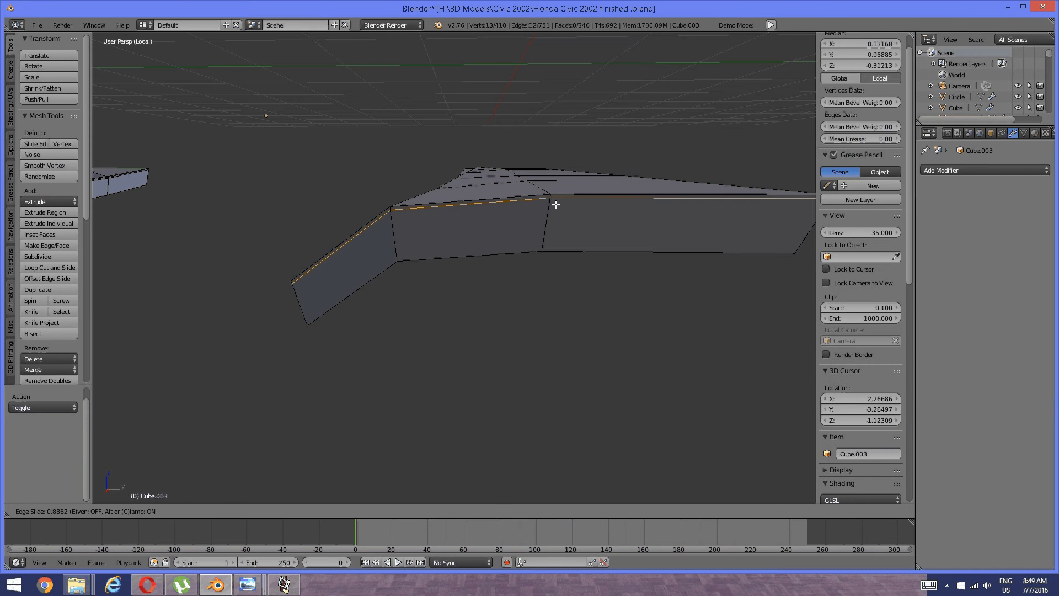
pyautogui.click(555, 204)
pyautogui.press('a')
# Add a lengthwise edge loop on the high-Y section and slide it close to its low-Y long edge
pyautogui.moveTo(530, 226)
pyautogui.mouseDown(button='middle')
pyautogui.moveTo(515, 238)
pyautogui.moveTo(524, 243)
pyautogui.mouseUp(button='middle')
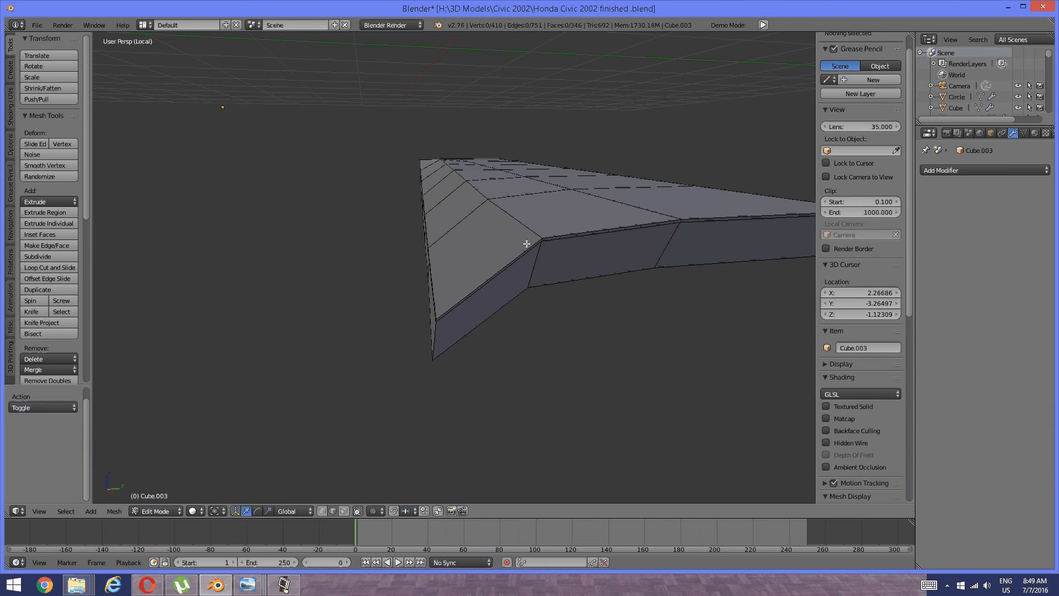
pyautogui.hotkey('ctrl', 'r')
pyautogui.click(480, 295)
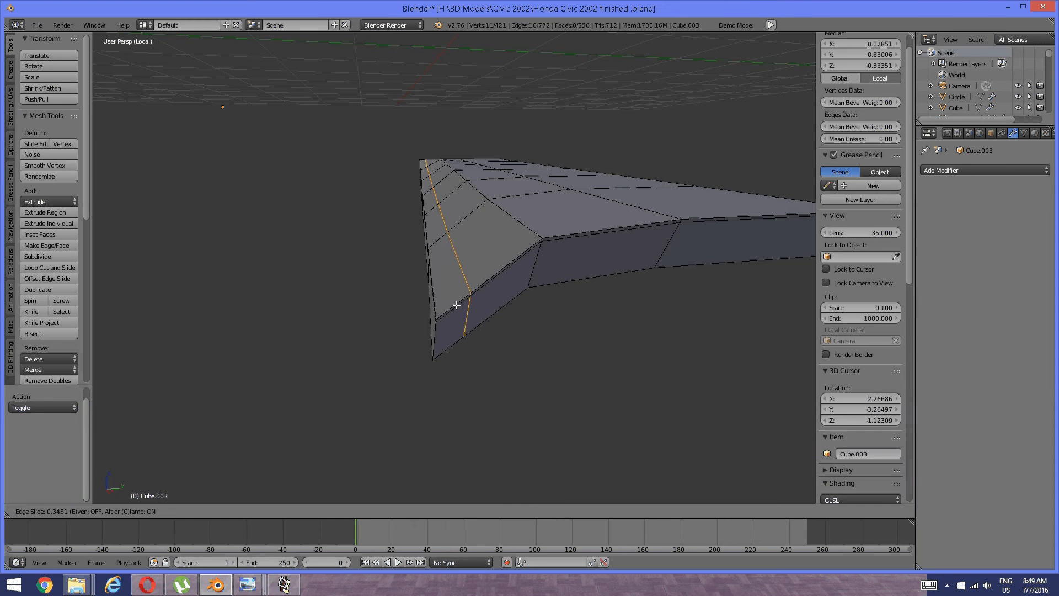
pyautogui.click(426, 324)
pyautogui.press('a')
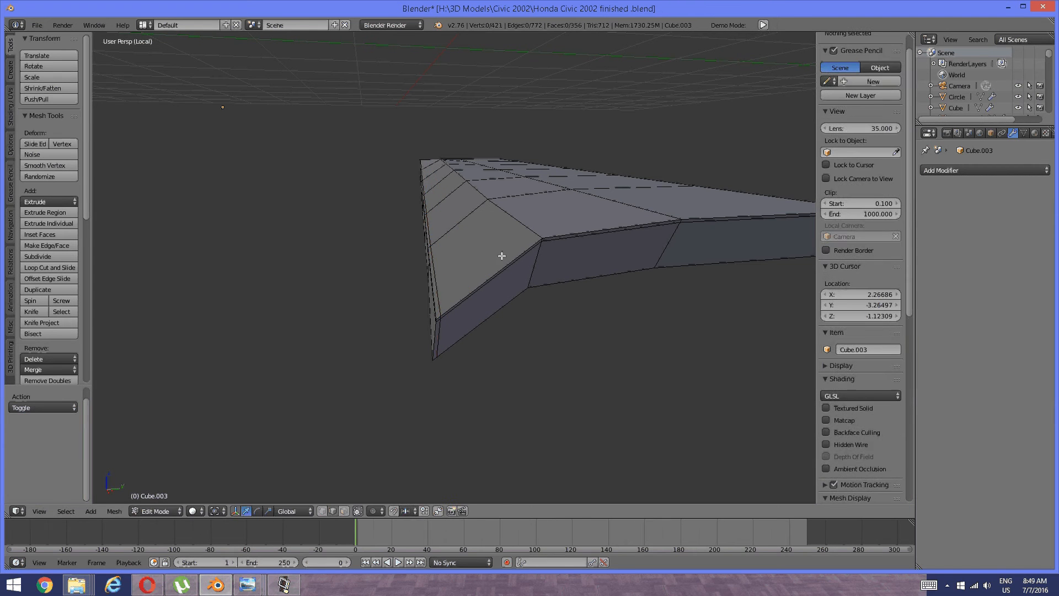
# Add a crosswise edge loop on the high-Y section and slide it close to its high-X end
pyautogui.moveTo(502, 253); pyautogui.dragTo(543, 269, button='middle')
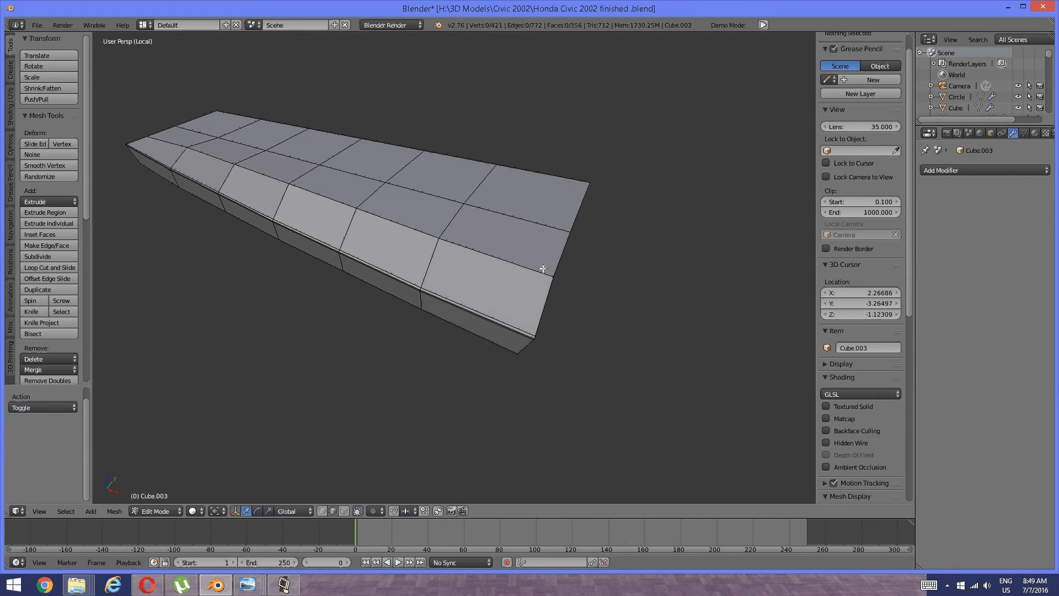
pyautogui.hotkey('ctrl', 'r')
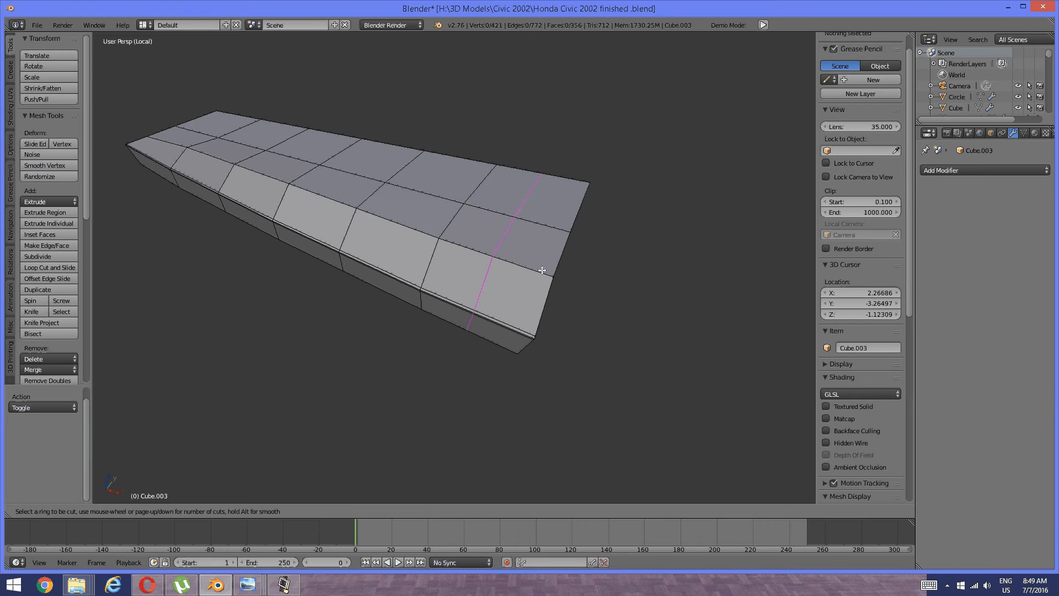
pyautogui.click(544, 269)
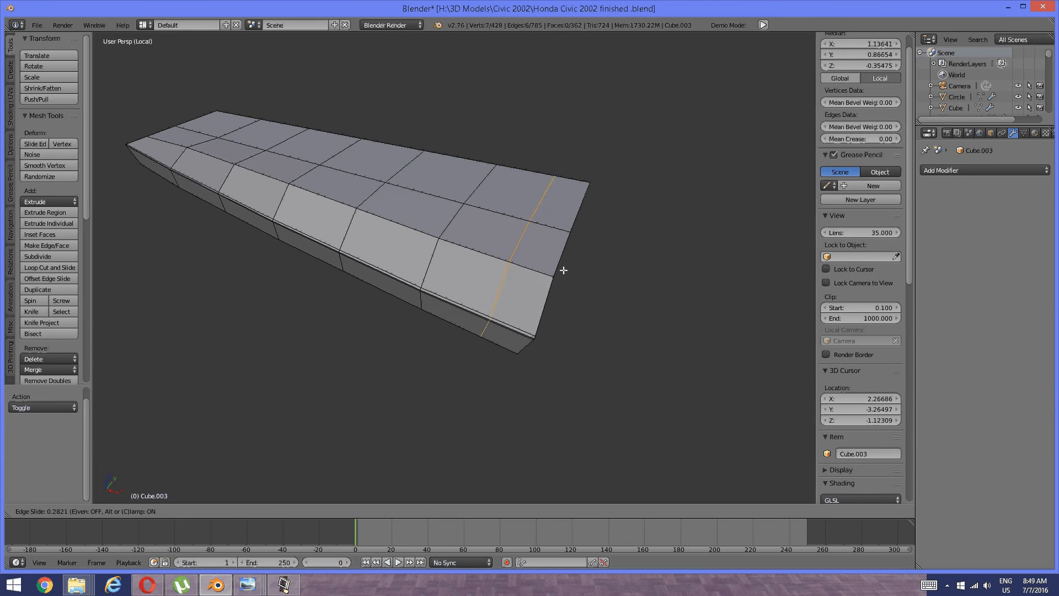
pyautogui.click(597, 282)
pyautogui.press('a')
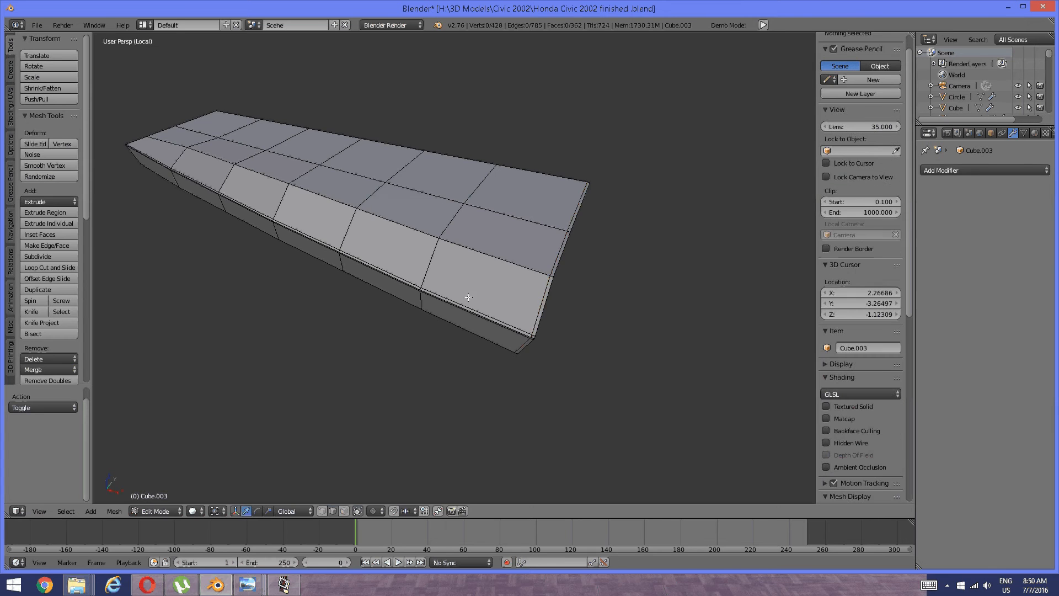
# Add a crosswise edge loop on the high-Y section and slide it close to its low-X end
pyautogui.moveTo(465, 298); pyautogui.dragTo(491, 312, button='middle')
pyautogui.scroll(2, 480, 304)
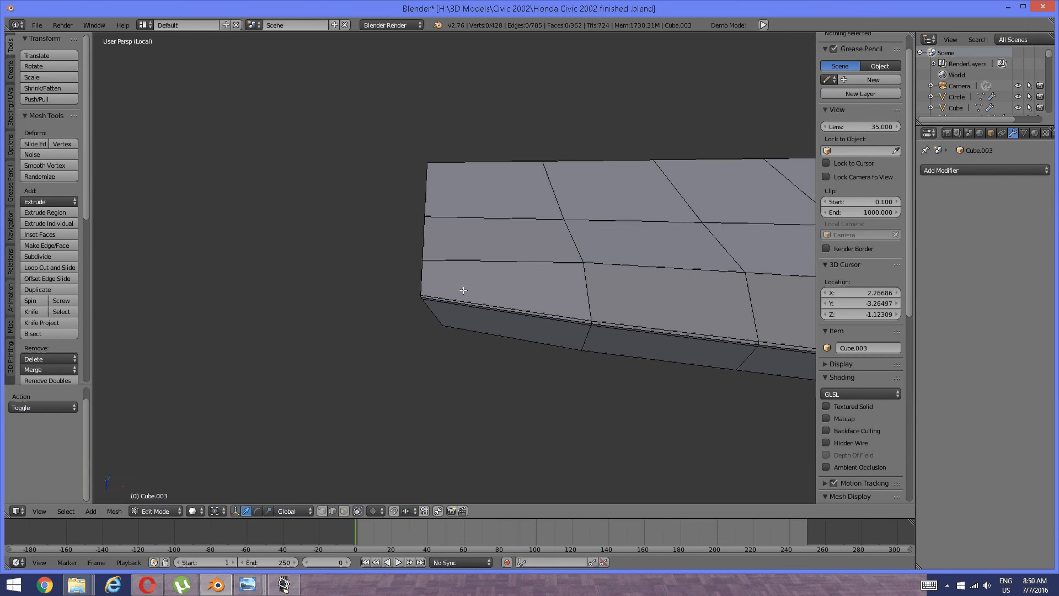
pyautogui.hotkey('ctrl', 'r')
pyautogui.click(449, 292)
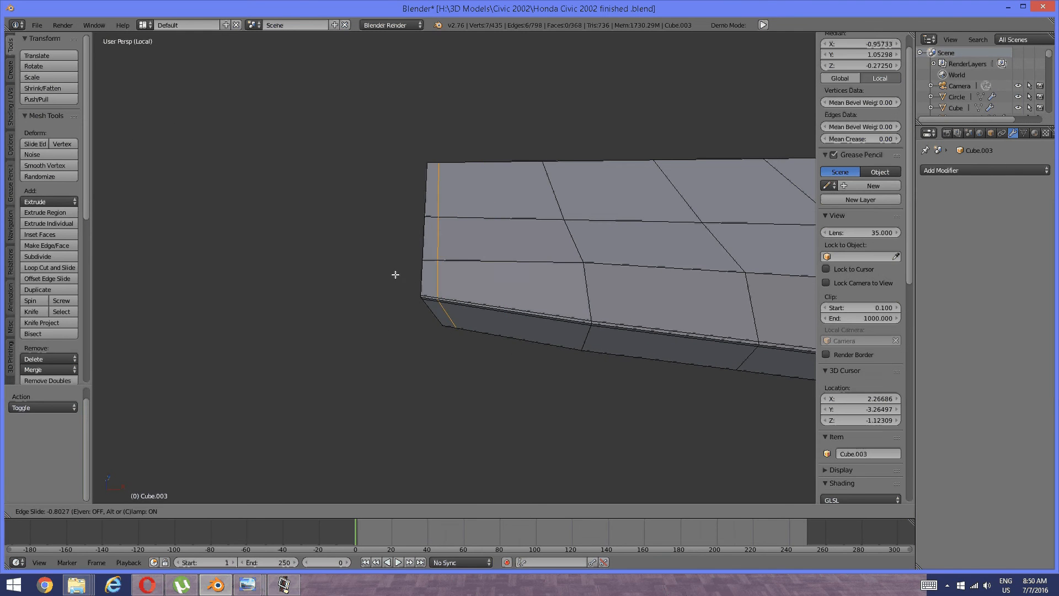
pyautogui.click(385, 274)
pyautogui.press('a')
# Reveal all hidden sections of the part
pyautogui.moveTo(384, 274); pyautogui.dragTo(516, 262, button='middle')
pyautogui.scroll(-3, 617, 262)
pyautogui.hotkey('alt', 'h')
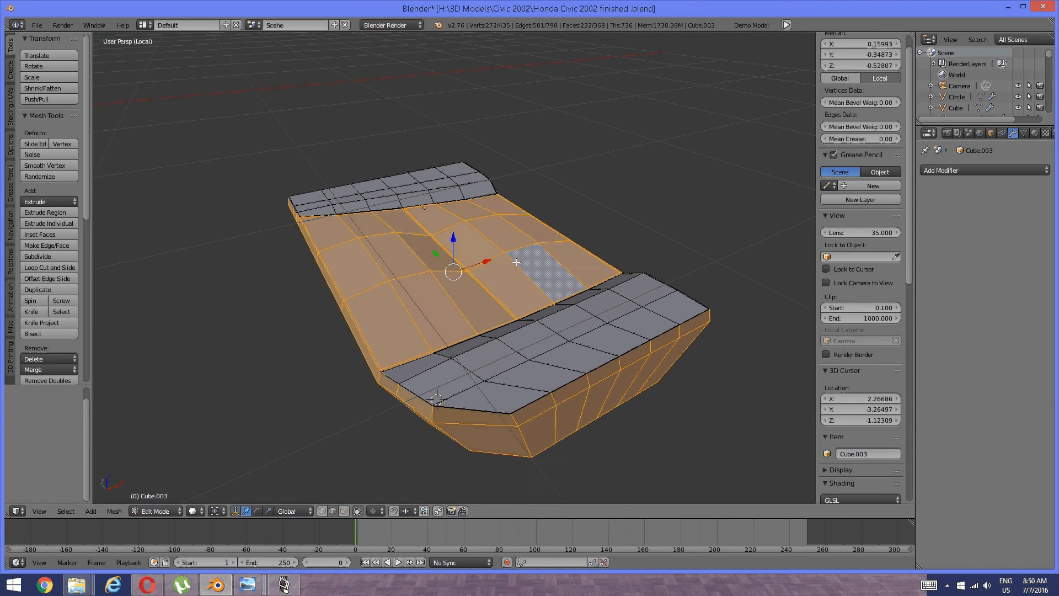
pyautogui.click(283, 582)
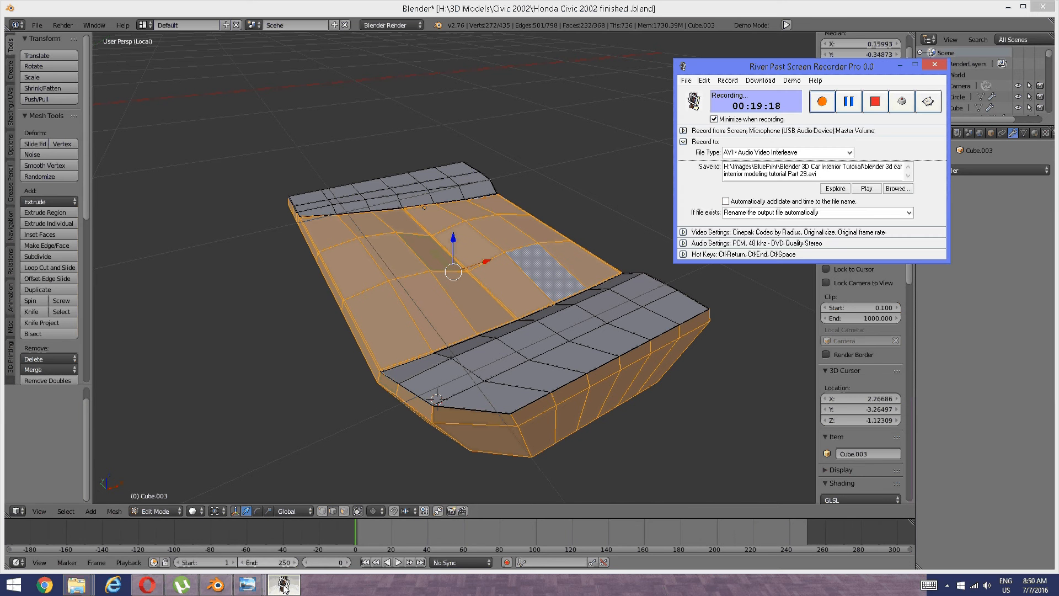
pyautogui.click(284, 584)
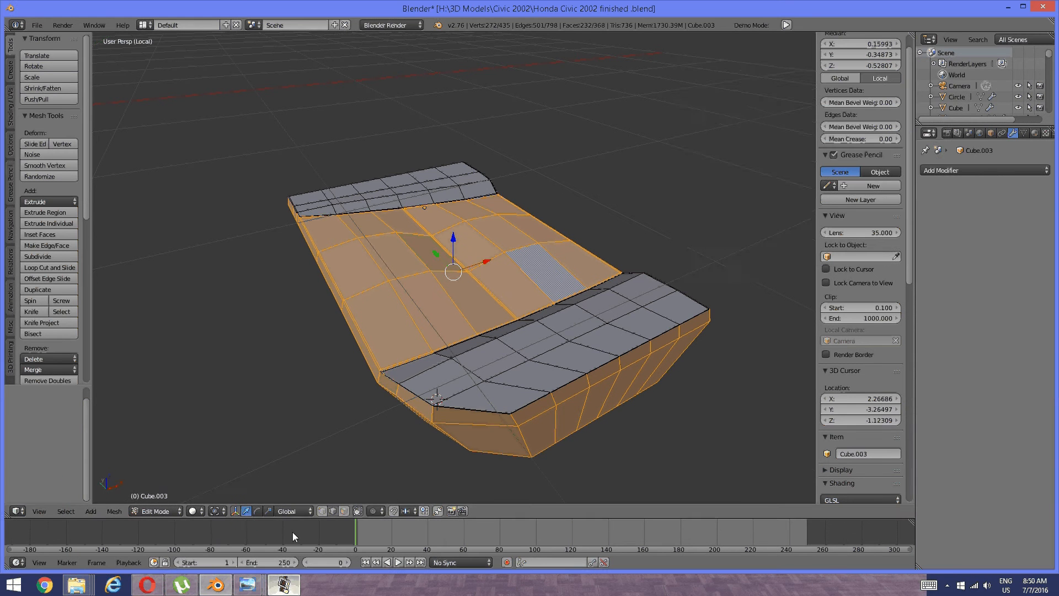
# Select the linked geometry of the outer base shell and hide all other sections
pyautogui.moveTo(378, 369); pyautogui.dragTo(436, 347, button='middle')
pyautogui.keyDown('shift'); pyautogui.moveTo(524, 297); pyautogui.dragTo(475, 298, button='middle'); pyautogui.keyUp('shift')
pyautogui.scroll(2, 449, 308)
pyautogui.press('a')
pyautogui.rightClick(489, 322)
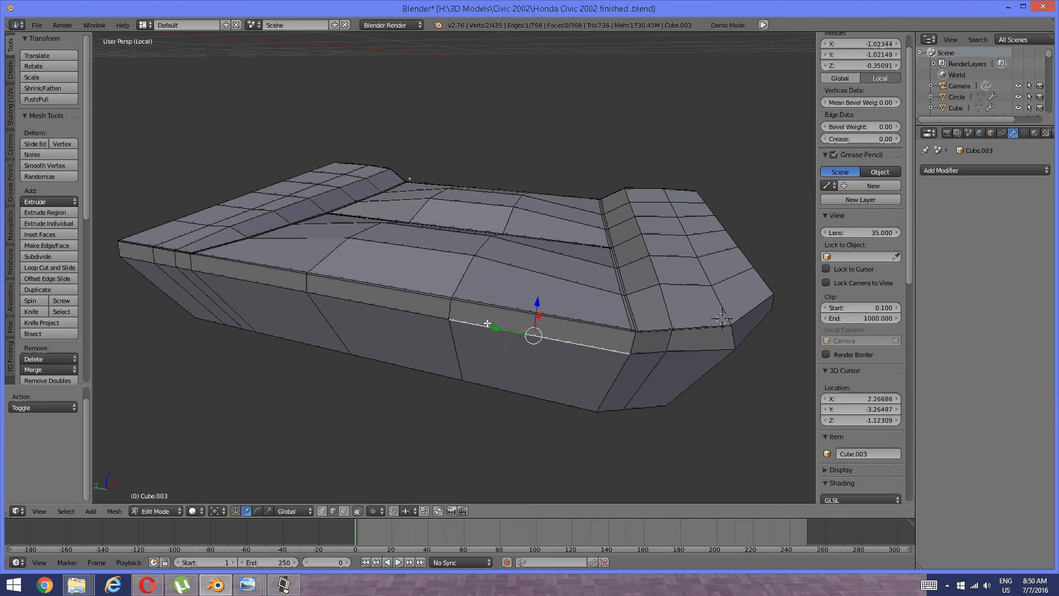
pyautogui.hotkey('ctrl', 'l')
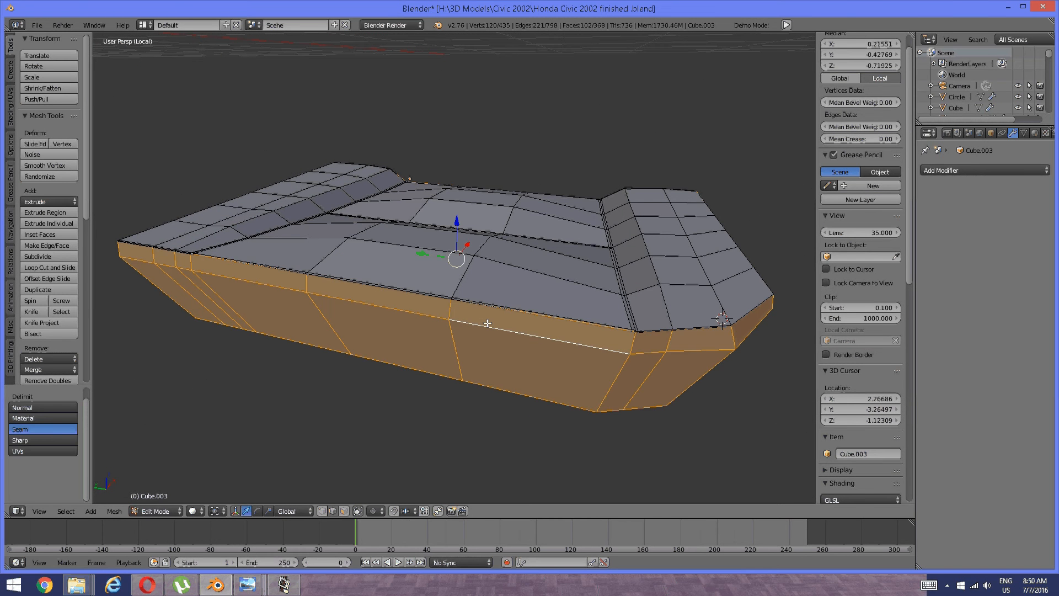
pyautogui.hotkey('ctrl', 'i')
pyautogui.press('h')
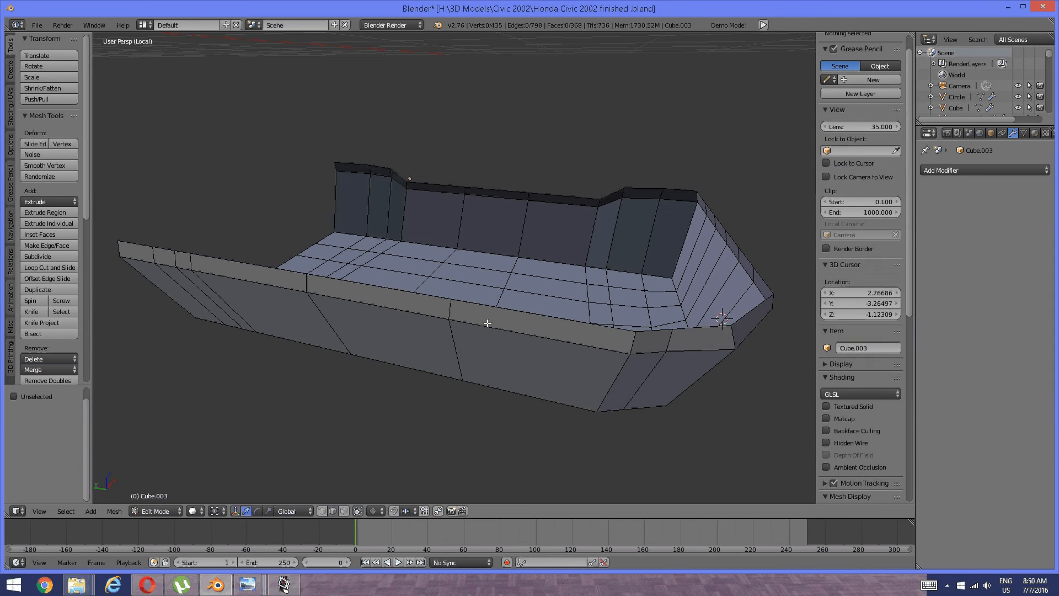
# Select the base shell's open top rim and extrude it inward at a scale of 0.937 to form a lip
pyautogui.moveTo(489, 322); pyautogui.dragTo(513, 352, button='middle')
pyautogui.keyDown('alt'); pyautogui.rightClick(548, 425); pyautogui.keyUp('alt')
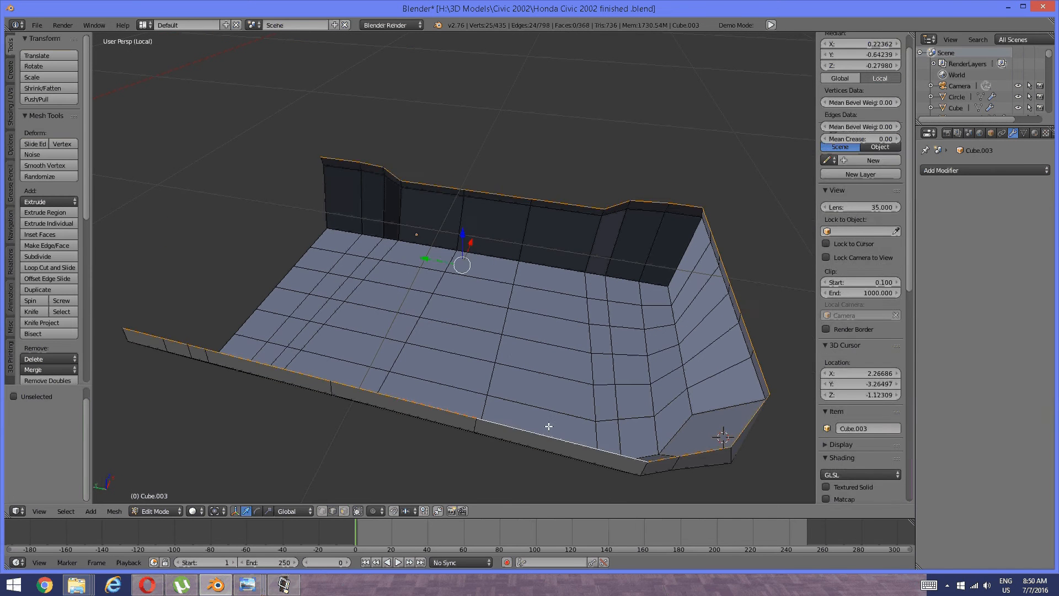
pyautogui.moveTo(560, 382); pyautogui.dragTo(565, 379, button='middle')
pyautogui.scroll(3, 565, 379)
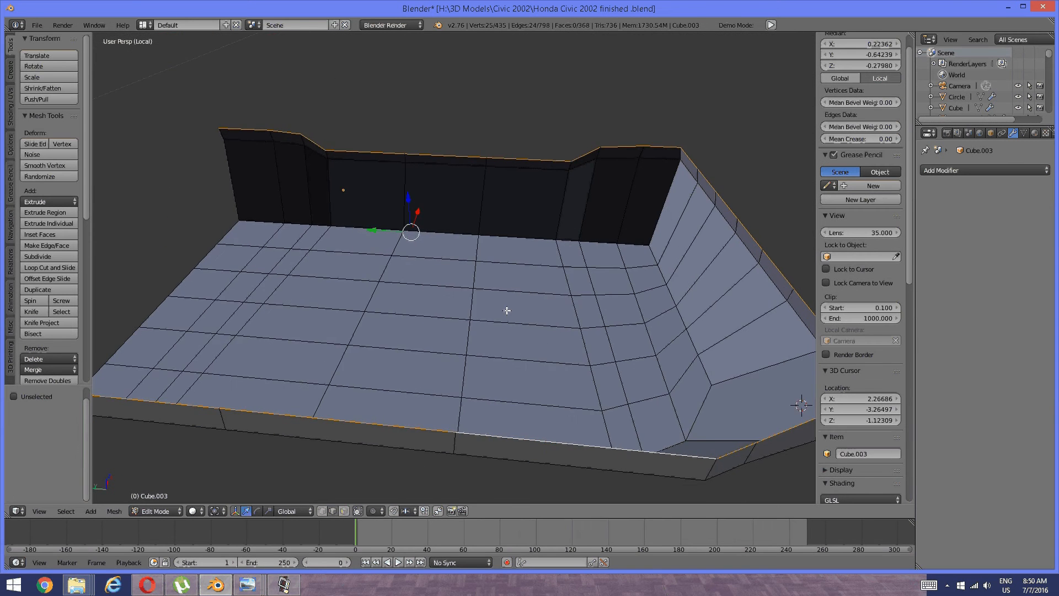
pyautogui.press('e')
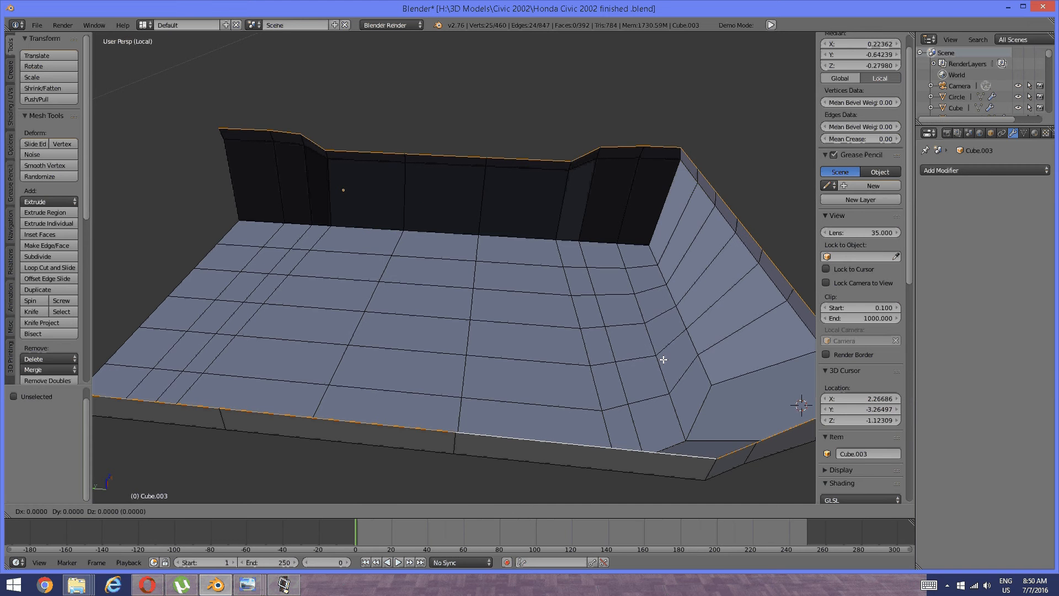
pyautogui.press('s')
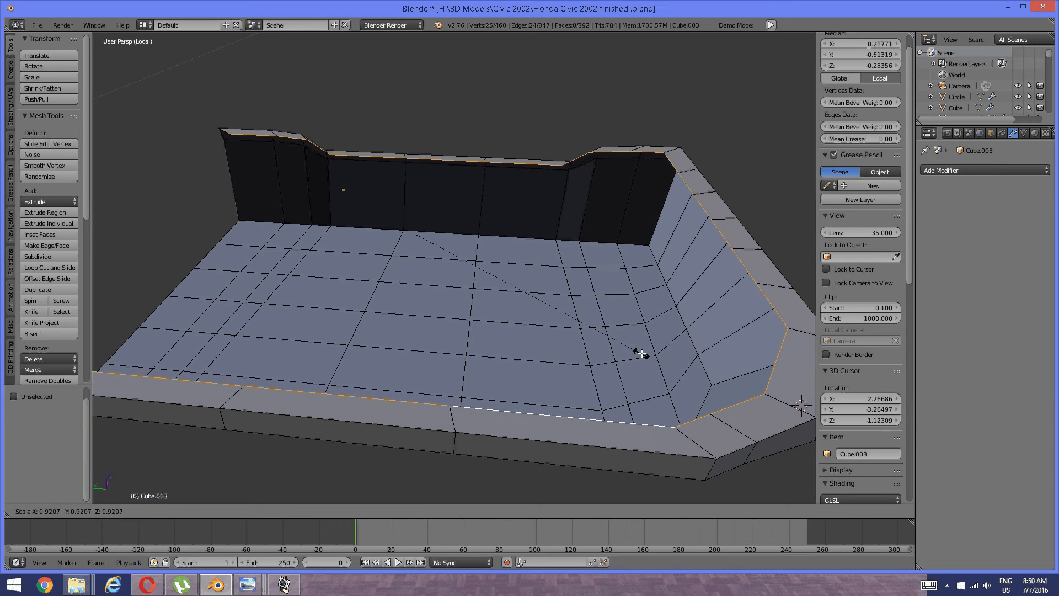
pyautogui.click(646, 354)
pyautogui.moveTo(646, 354); pyautogui.dragTo(500, 324, button='middle')
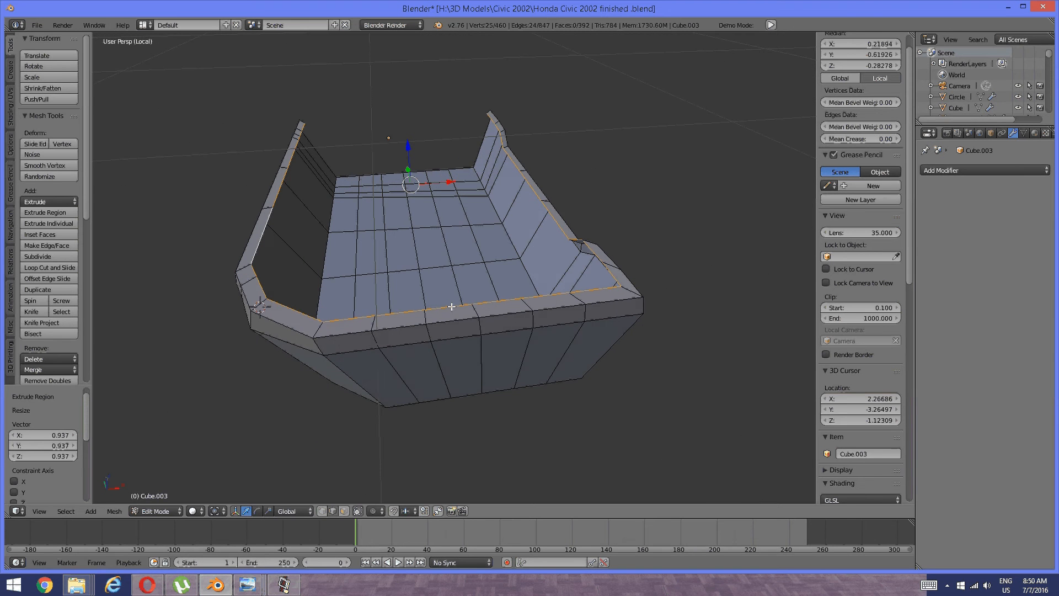
# Scale the lip's inner edge loop to 0.956 along X and lower it by 0.067 along Z
pyautogui.press('s')
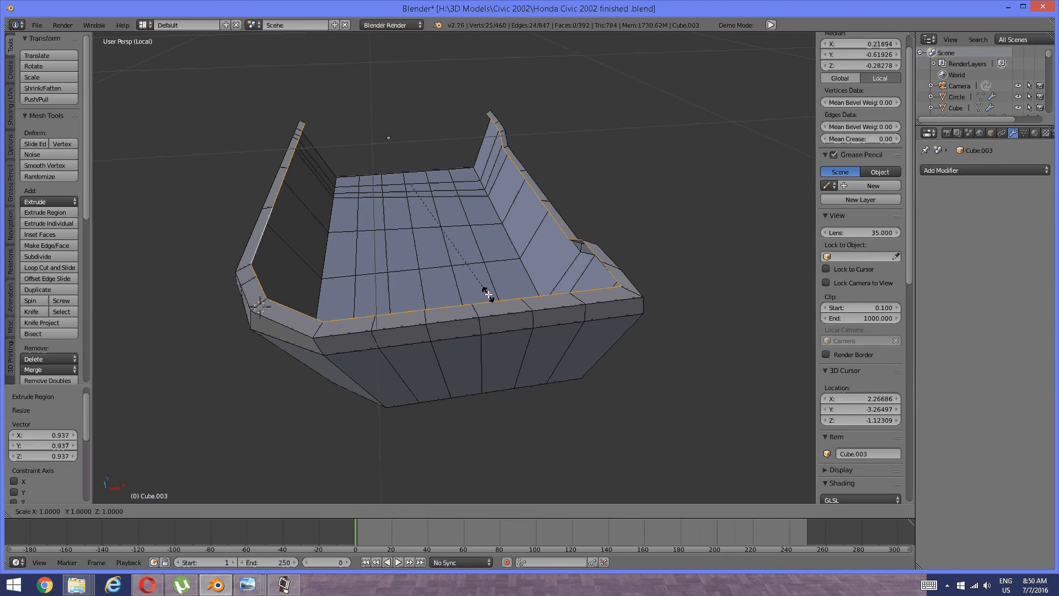
pyautogui.press('x')
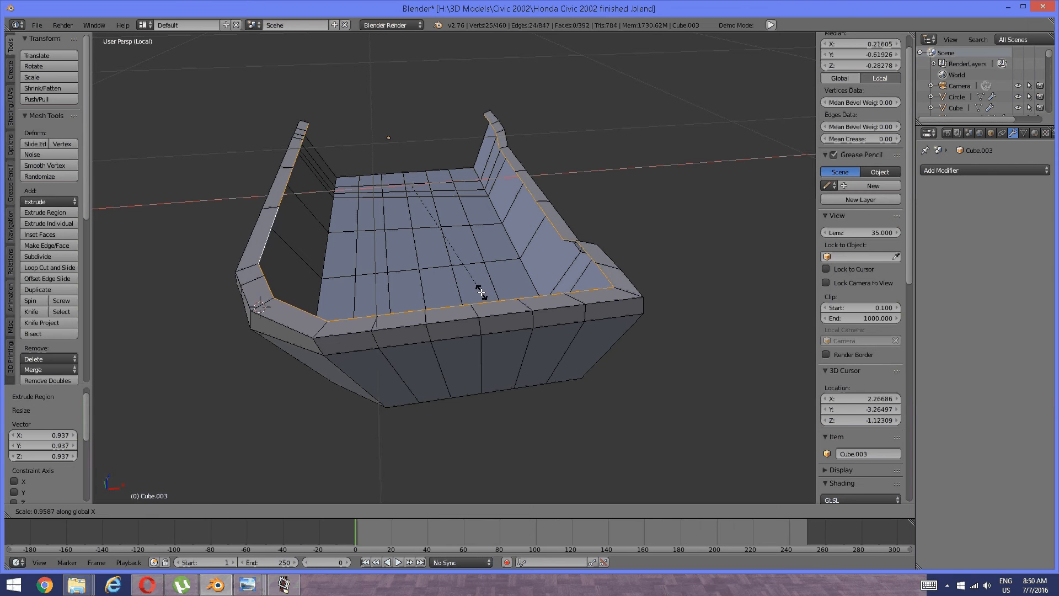
pyautogui.click(479, 298)
pyautogui.press('g')
pyautogui.press('z')
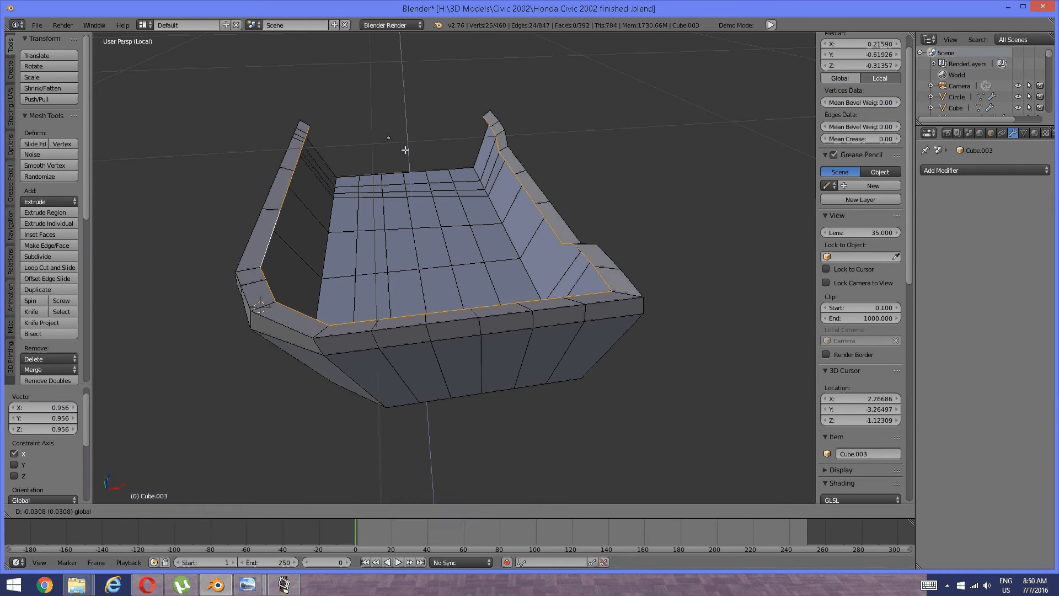
pyautogui.click(345, 210)
pyautogui.moveTo(345, 210); pyautogui.dragTo(413, 232, button='middle')
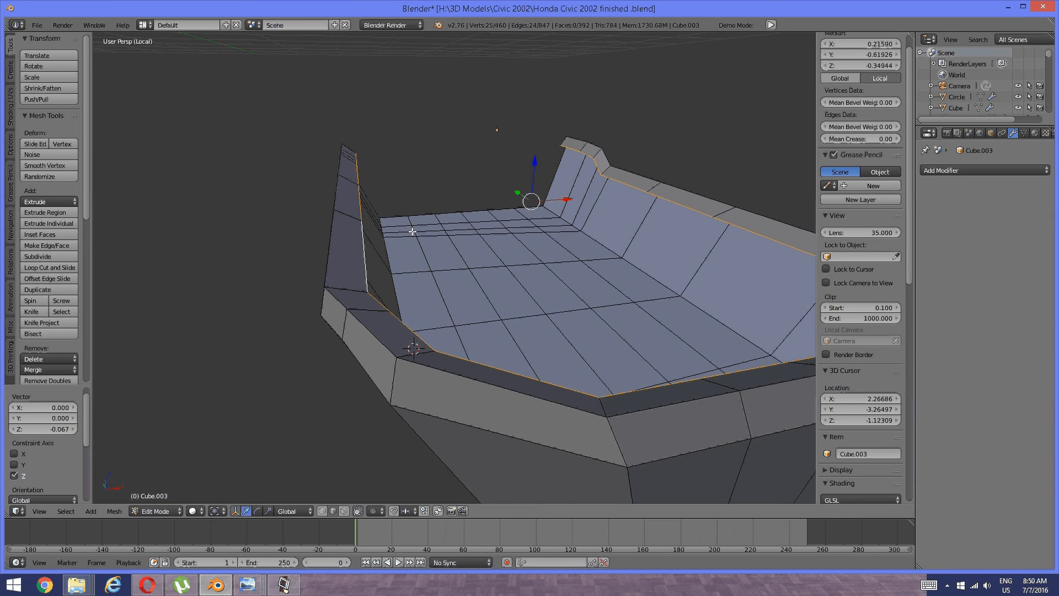
# Reselect the lip's inner edge loop and lower it slightly further along Z
pyautogui.press('a')
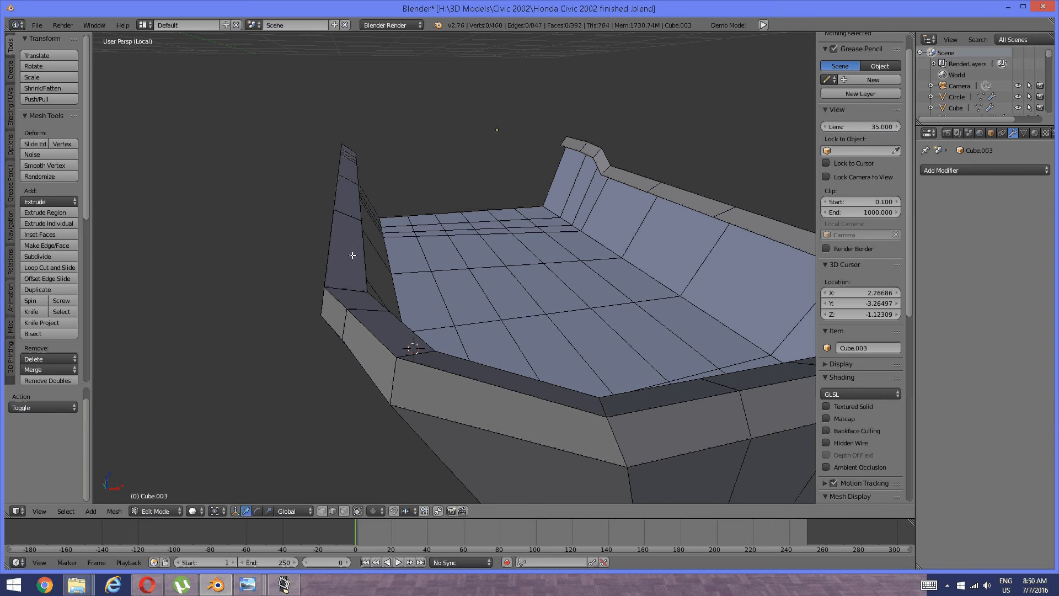
pyautogui.keyDown('alt'); pyautogui.rightClick(365, 267); pyautogui.keyUp('alt')
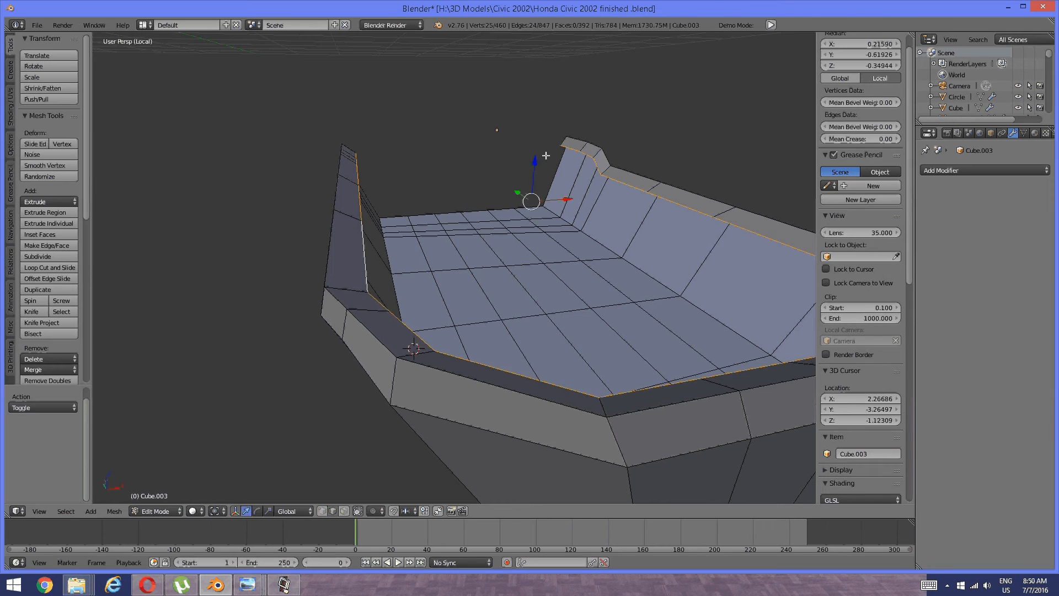
pyautogui.moveTo(535, 162); pyautogui.dragTo(536, 161)
pyautogui.press('a')
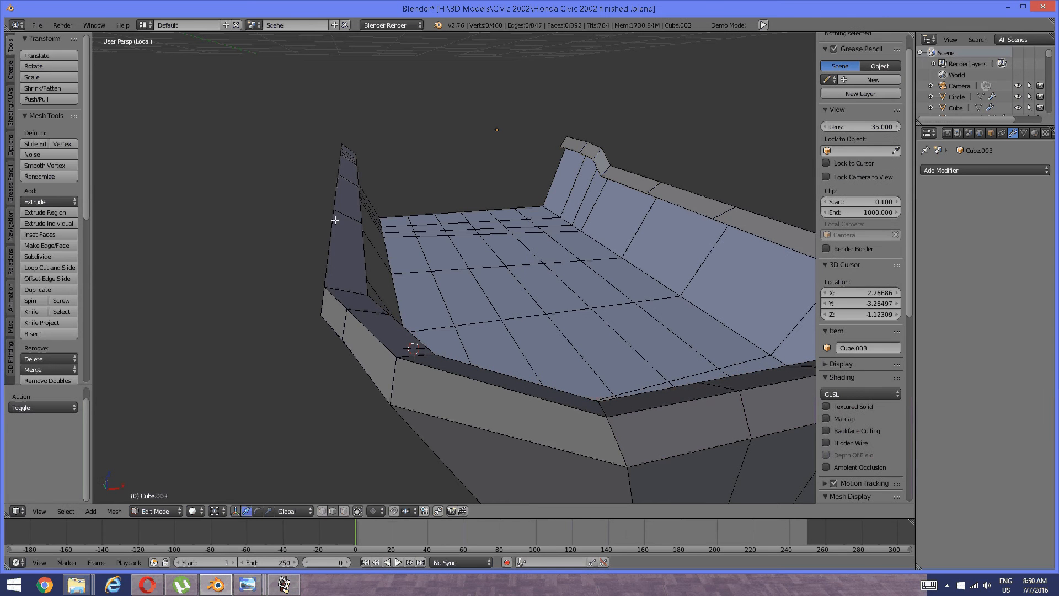
# Add an edge loop along the base shell's top lip and slide it close to the outer rim
pyautogui.hotkey('ctrl', 'r')
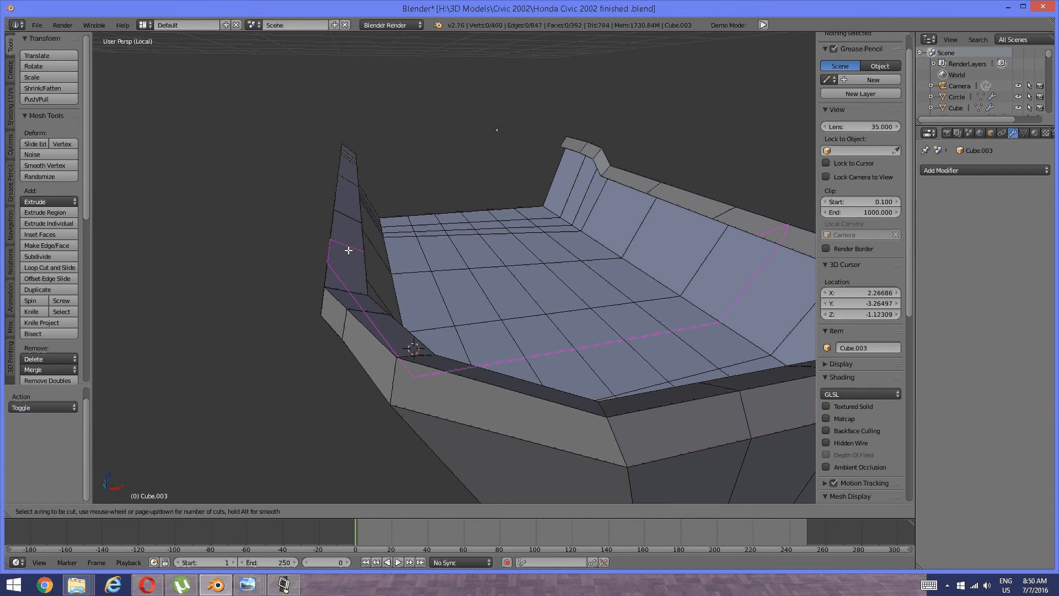
pyautogui.click(344, 283)
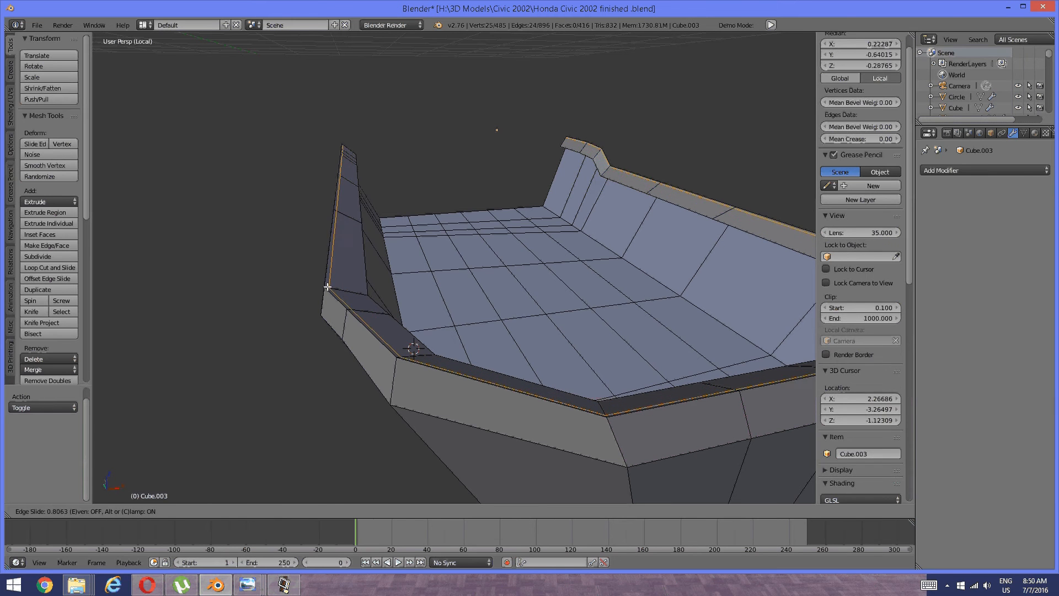
pyautogui.click(326, 287)
pyautogui.press('a')
# Add a lengthwise edge loop through the base shell's end wall and floor, and slide it close to the high-X corner
pyautogui.moveTo(325, 288); pyautogui.dragTo(390, 246, button='middle')
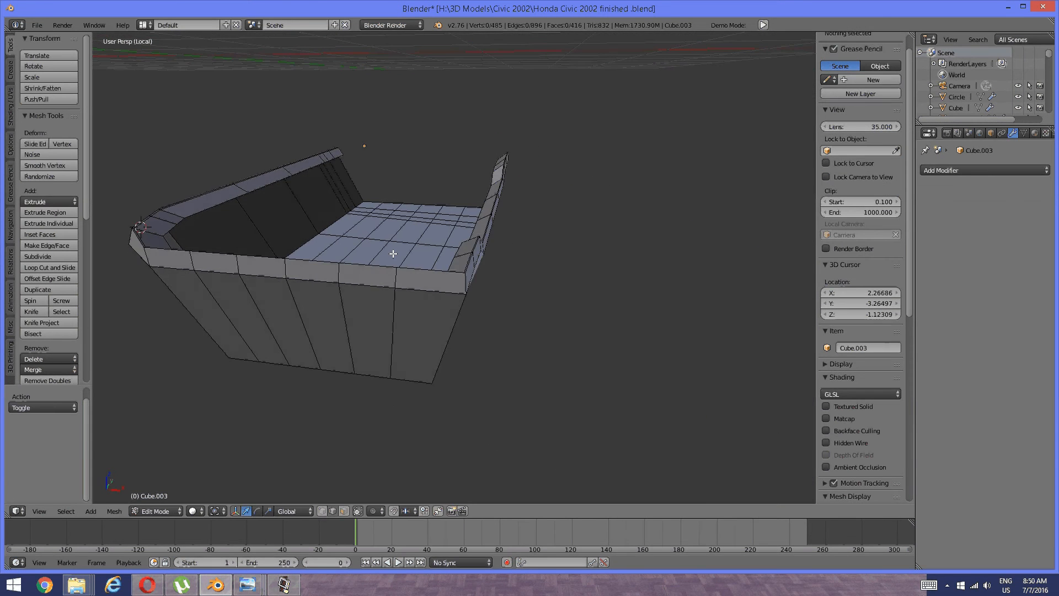
pyautogui.scroll(3, 390, 246)
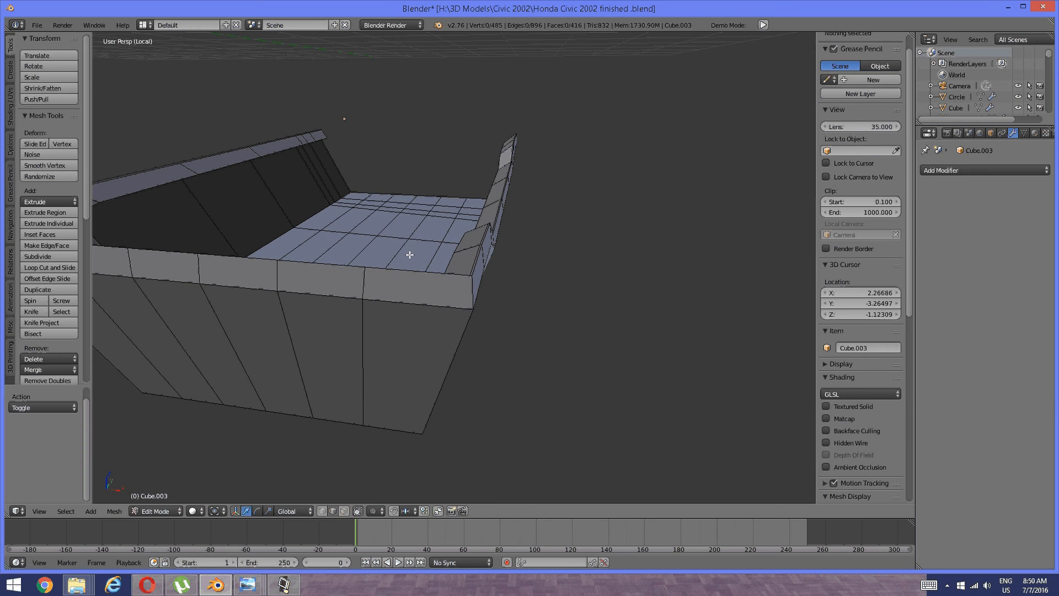
pyautogui.hotkey('ctrl', 'r')
pyautogui.click(449, 293)
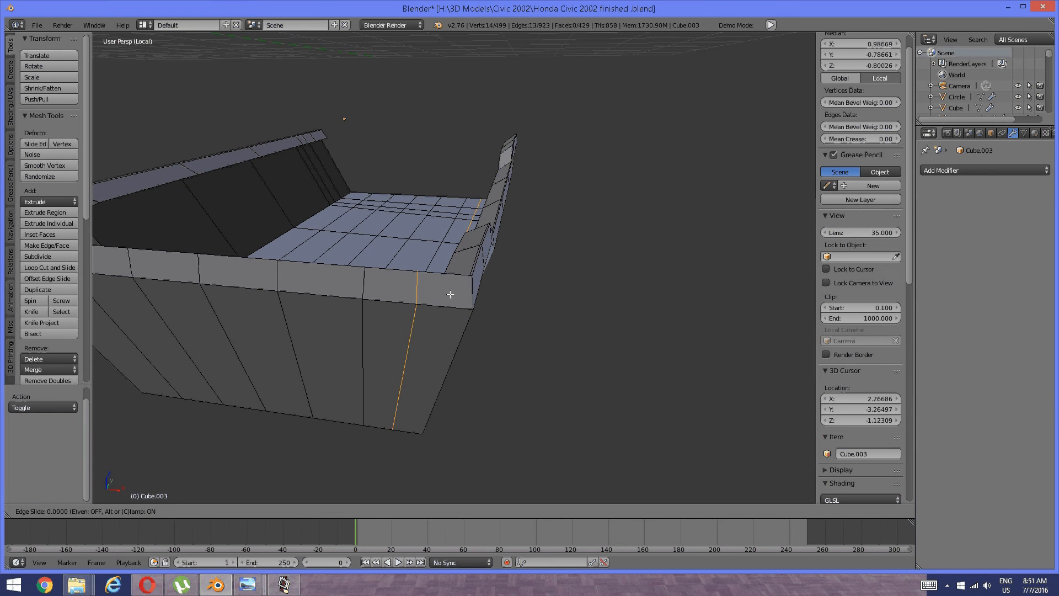
pyautogui.click(499, 293)
pyautogui.press('a')
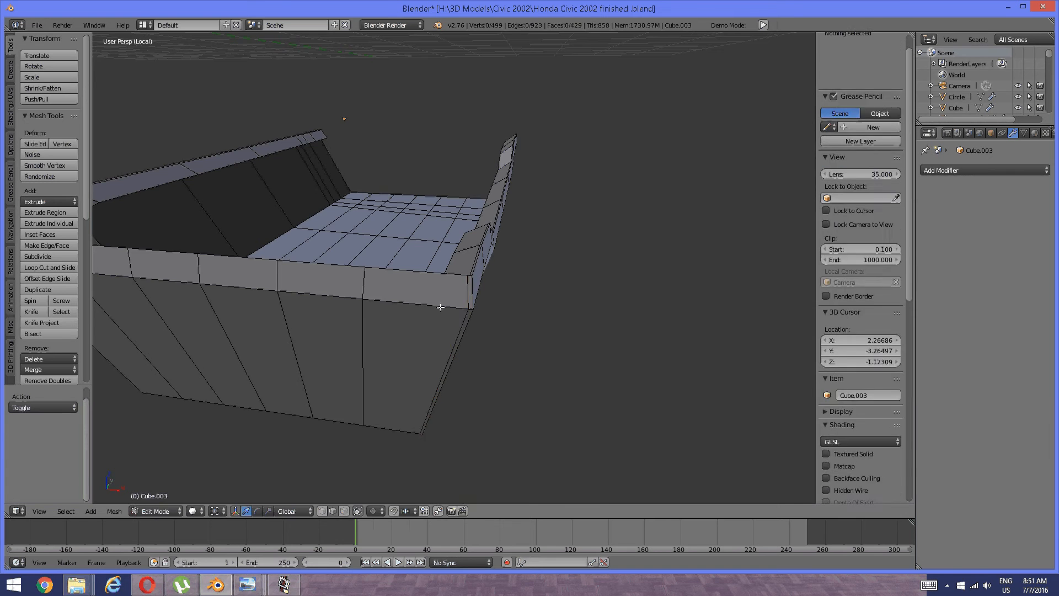
# Add a horizontal edge loop around the base shell's side walls and slide it close to the bottom edge
pyautogui.moveTo(412, 289); pyautogui.dragTo(451, 256, button='middle')
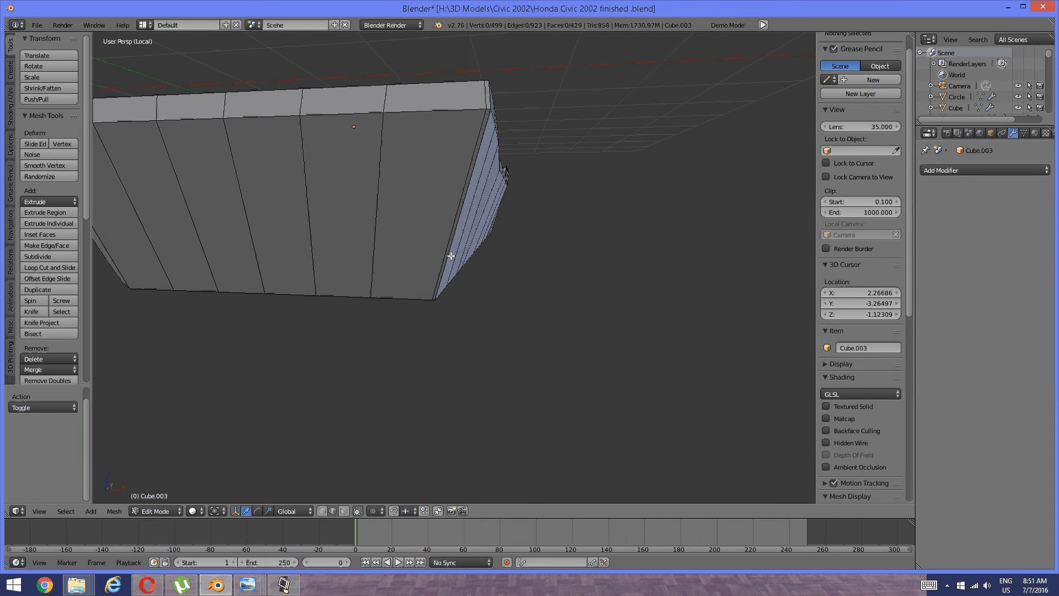
pyautogui.hotkey('ctrl', 'r')
pyautogui.click(450, 259)
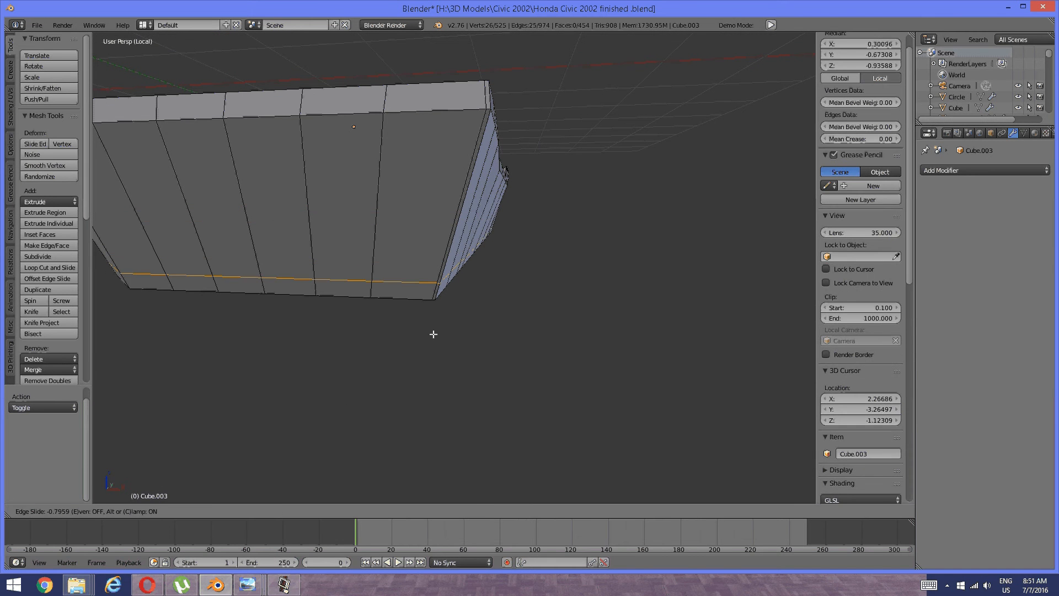
pyautogui.click(428, 344)
pyautogui.press('a')
pyautogui.scroll(-2, 389, 244)
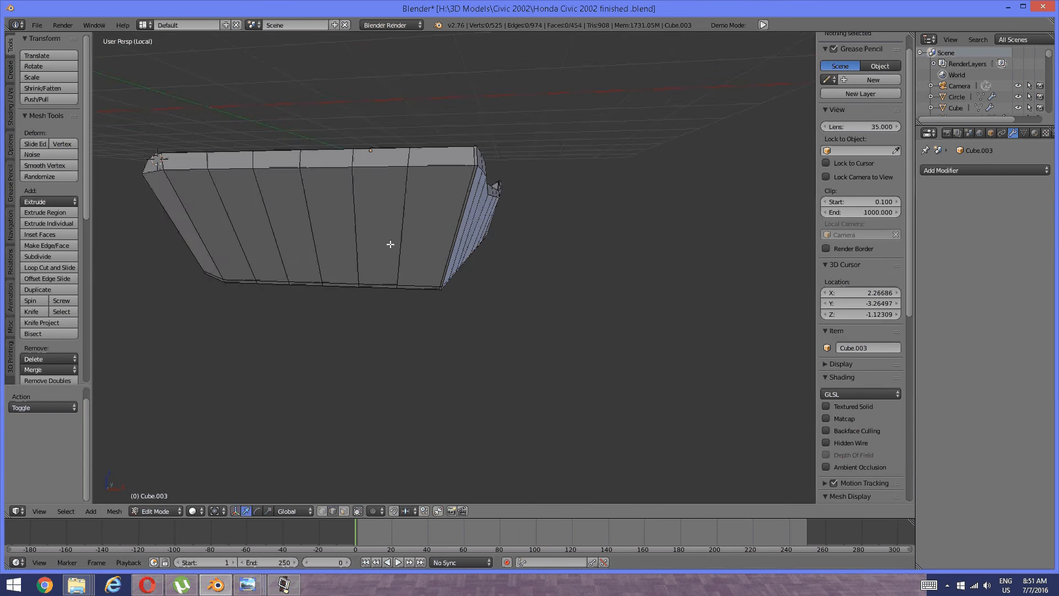
# Reveal the hidden surface sections and deselect everything
pyautogui.moveTo(390, 244); pyautogui.dragTo(398, 267, button='middle')
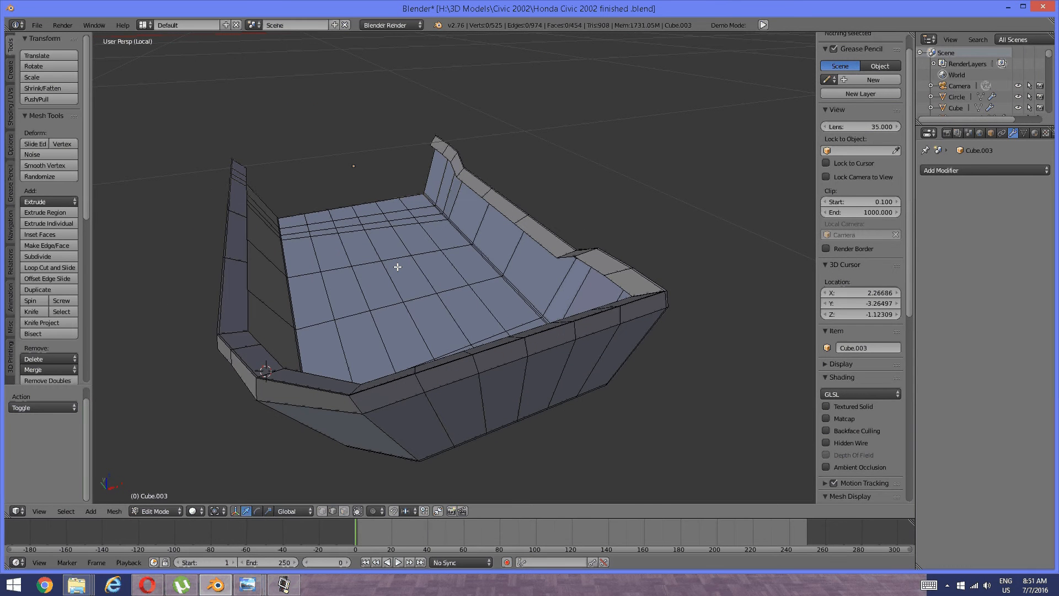
pyautogui.hotkey('alt', 'h')
pyautogui.press('a')
pyautogui.scroll(-1, 398, 259)
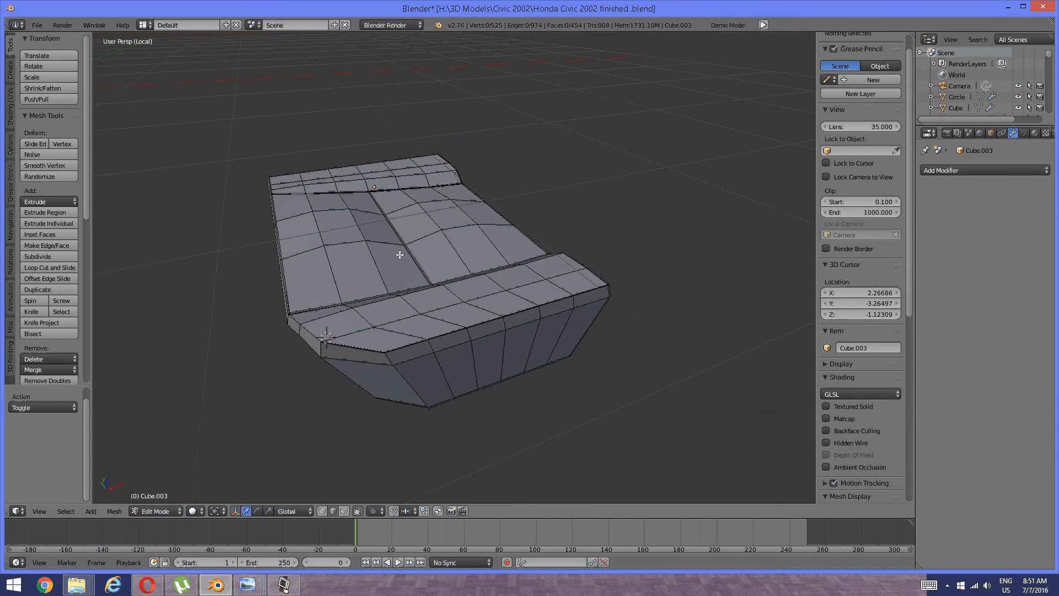
# Add an edge loop across the base shell's width and slide it close to the seam of the low-Y end section
pyautogui.moveTo(399, 253); pyautogui.dragTo(419, 270, button='middle')
pyautogui.moveTo(447, 322); pyautogui.dragTo(523, 305, button='middle')
pyautogui.scroll(1, 481, 317)
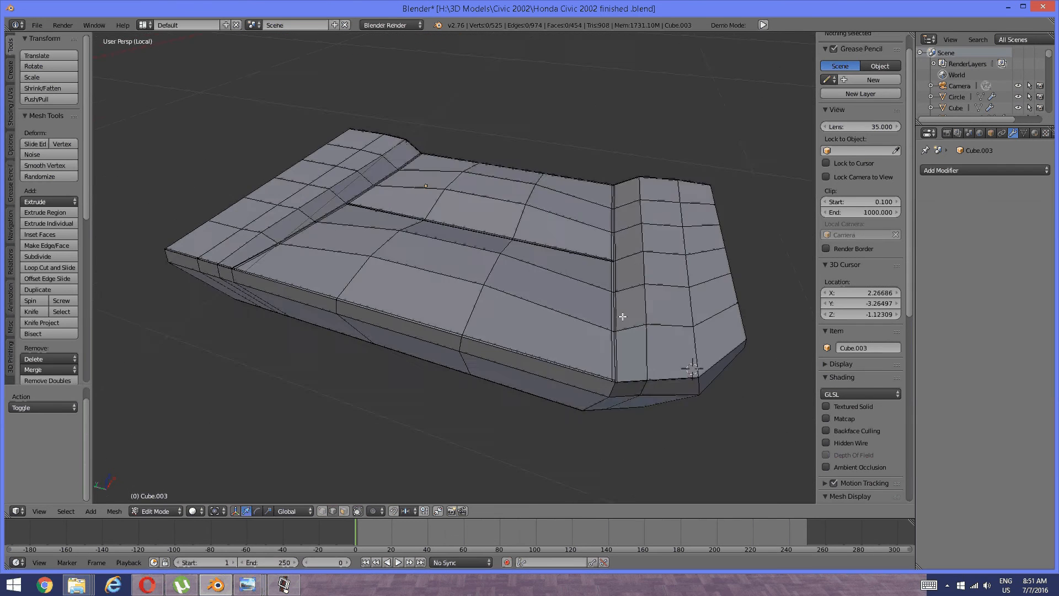
pyautogui.keyDown('shift'); pyautogui.moveTo(622, 314); pyautogui.dragTo(521, 313, button='middle'); pyautogui.keyUp('shift')
pyautogui.scroll(1, 524, 301)
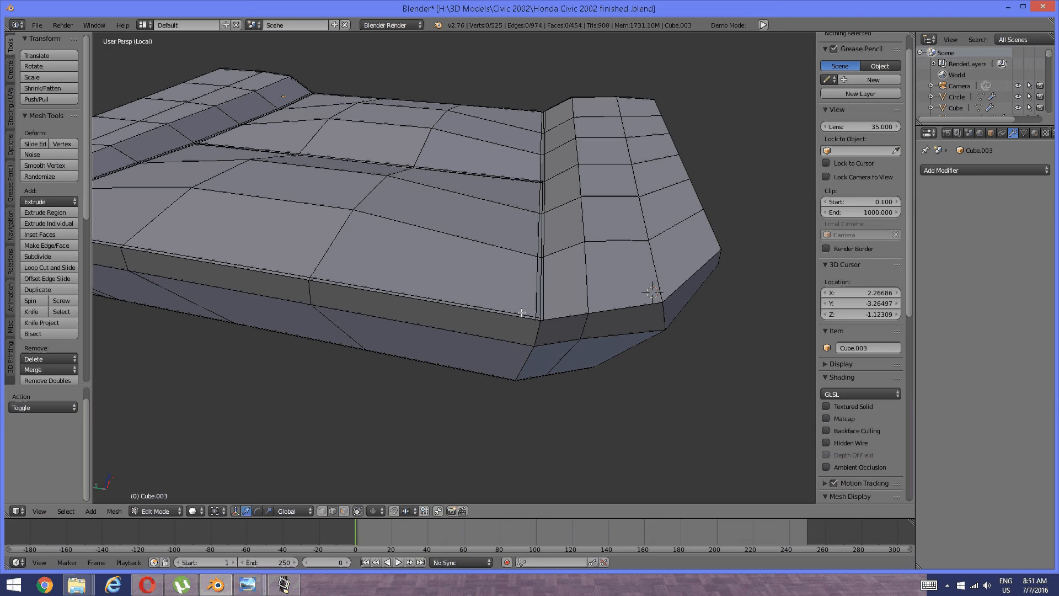
pyautogui.hotkey('ctrl', 'r')
pyautogui.click(510, 341)
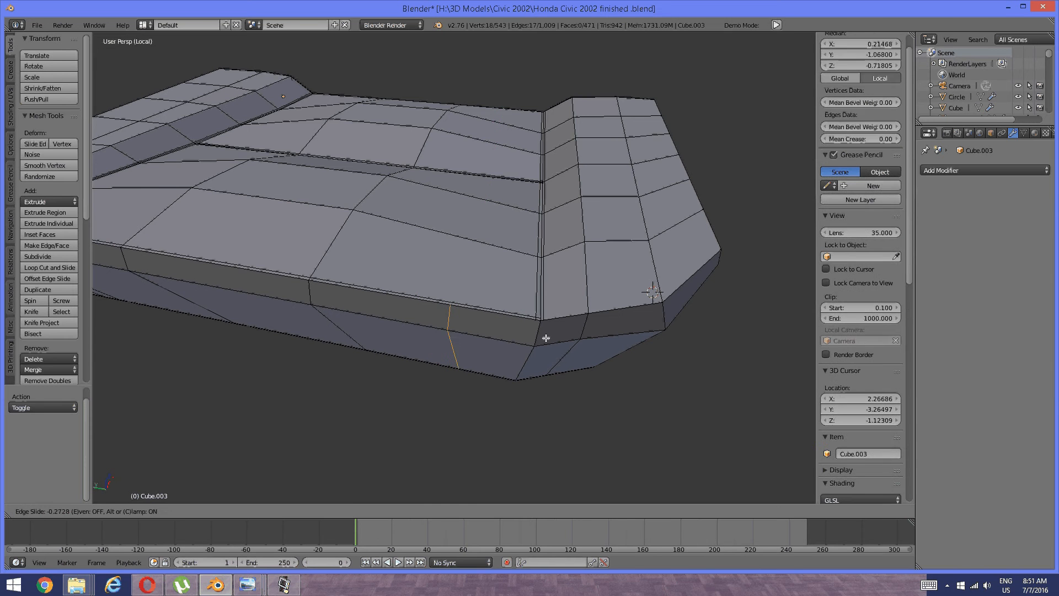
pyautogui.click(621, 340)
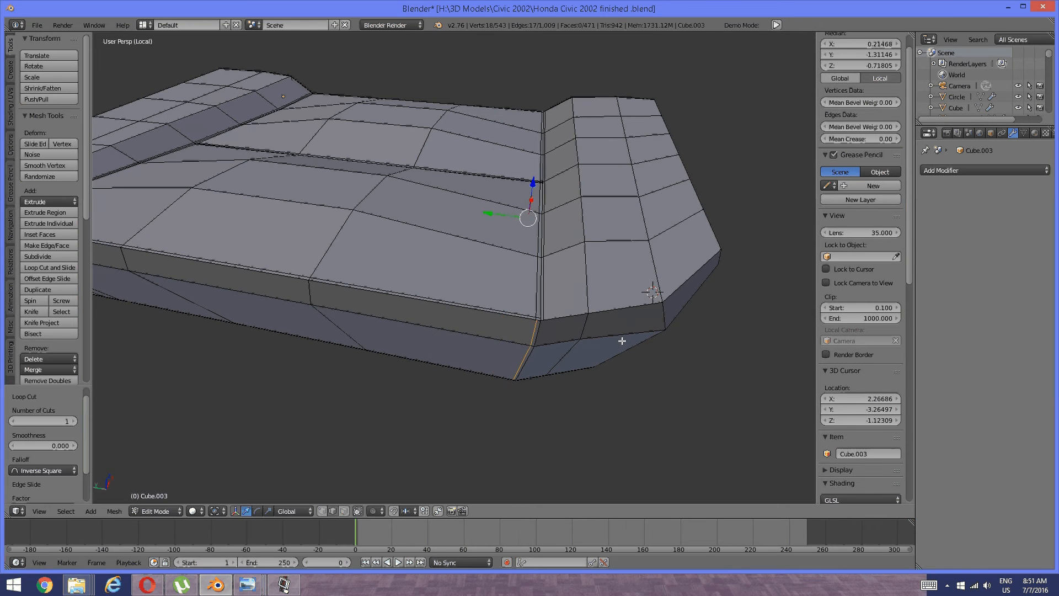
pyautogui.press('a')
pyautogui.scroll(-5, 581, 324)
pyautogui.moveTo(483, 300); pyautogui.dragTo(469, 297, button='middle')
pyautogui.scroll(3, 468, 298)
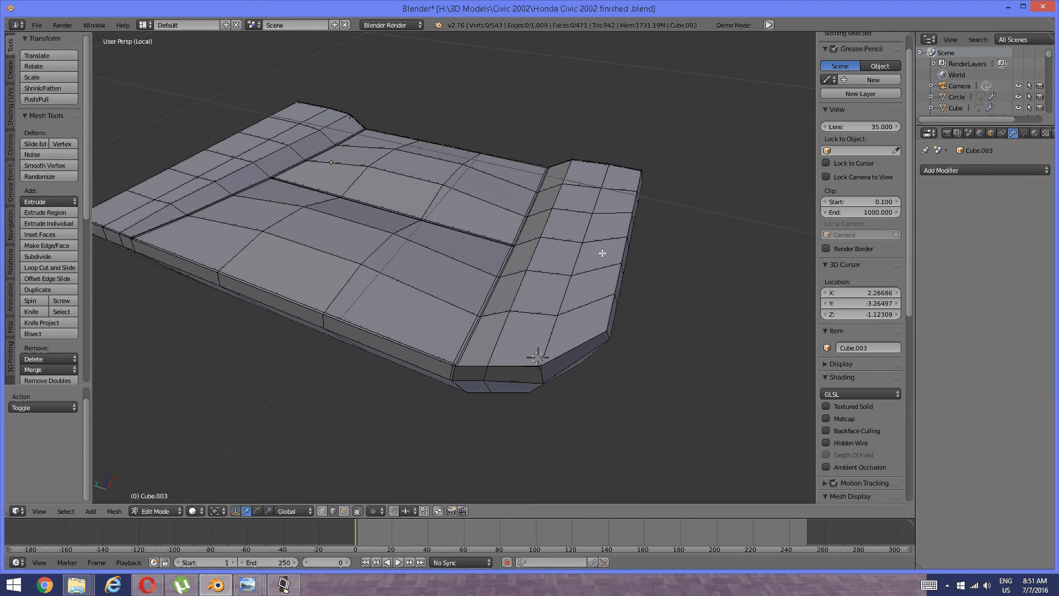
# Add a Subdivision Surface modifier to the part and set its View subdivisions to 3
pyautogui.click(1015, 171)
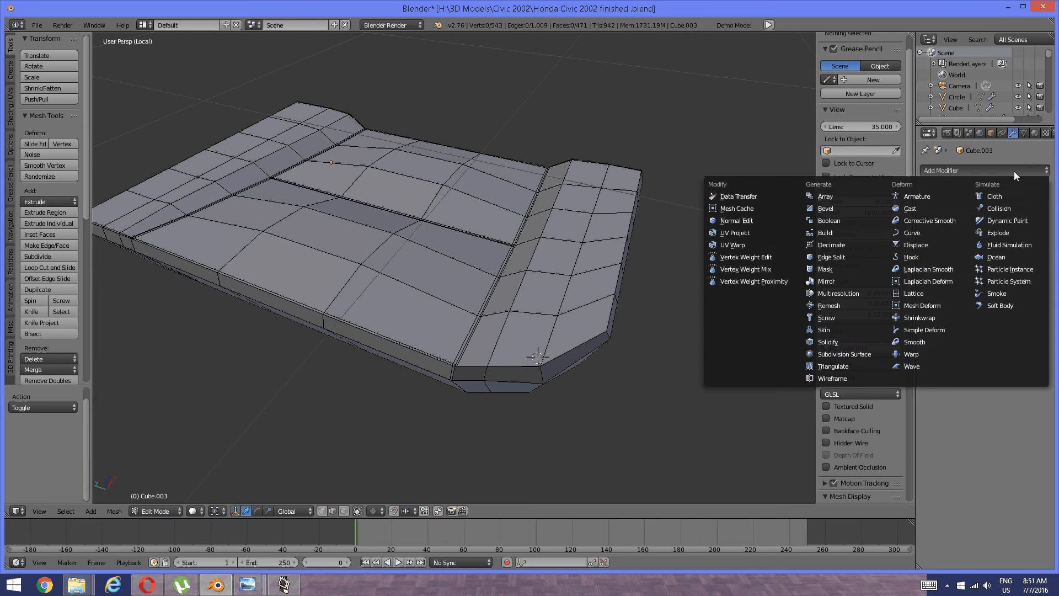
pyautogui.click(830, 352)
pyautogui.click(978, 246)
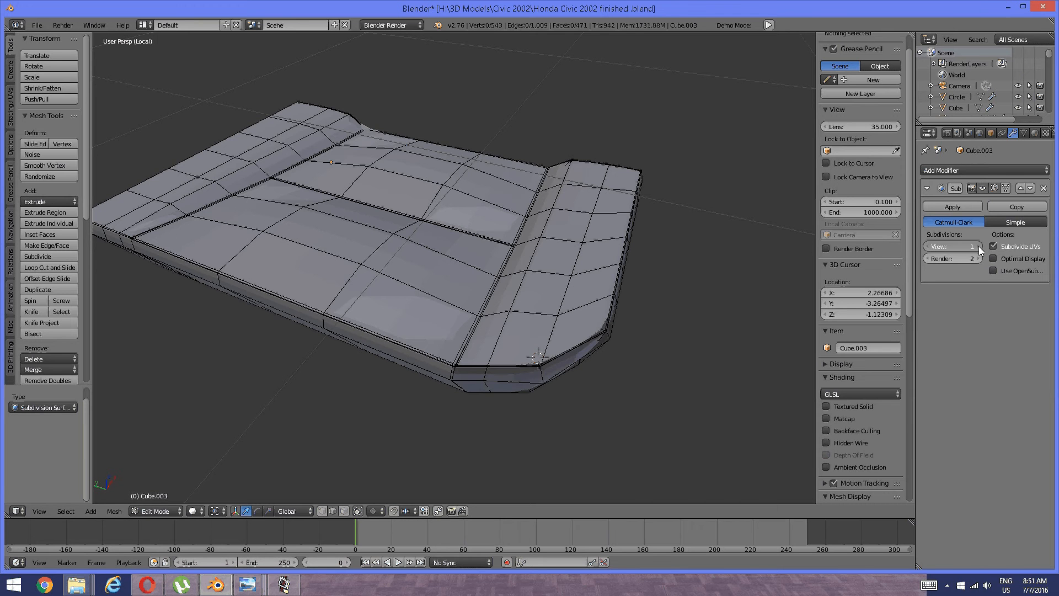
pyautogui.click(979, 246)
pyautogui.moveTo(561, 350); pyautogui.dragTo(442, 190, button='middle')
pyautogui.scroll(3, 435, 202)
pyautogui.hotkey('ctrl', 'r')
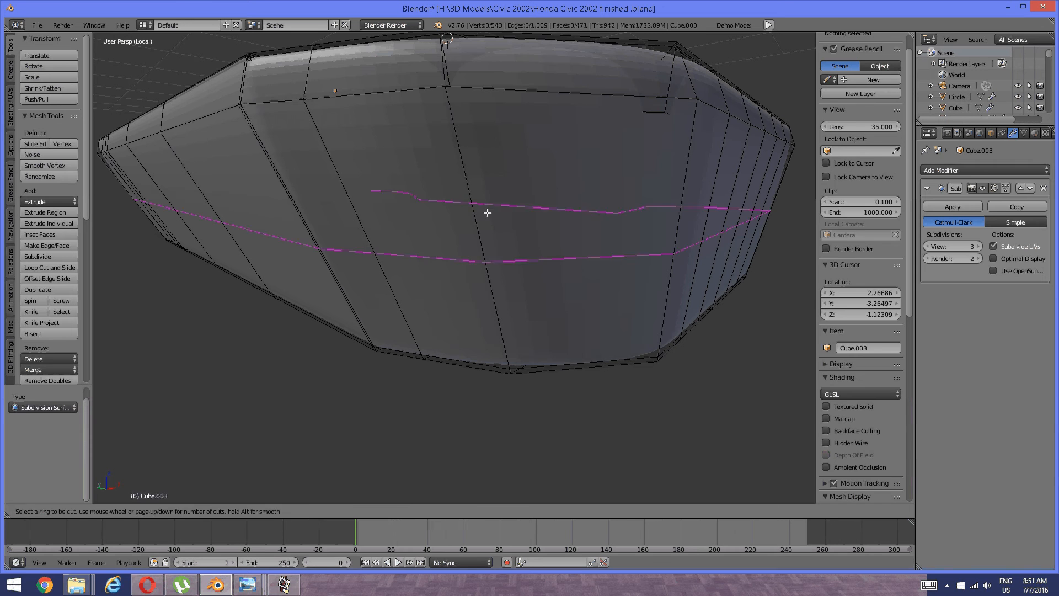
pyautogui.click(487, 213)
pyautogui.rightClick(475, 175)
pyautogui.hotkey('ctrl', 'z')
# Add a horizontal edge loop around the base shell's side walls, slide it up to just below the rim, and deselect everything
pyautogui.hotkey('ctrl', 'r')
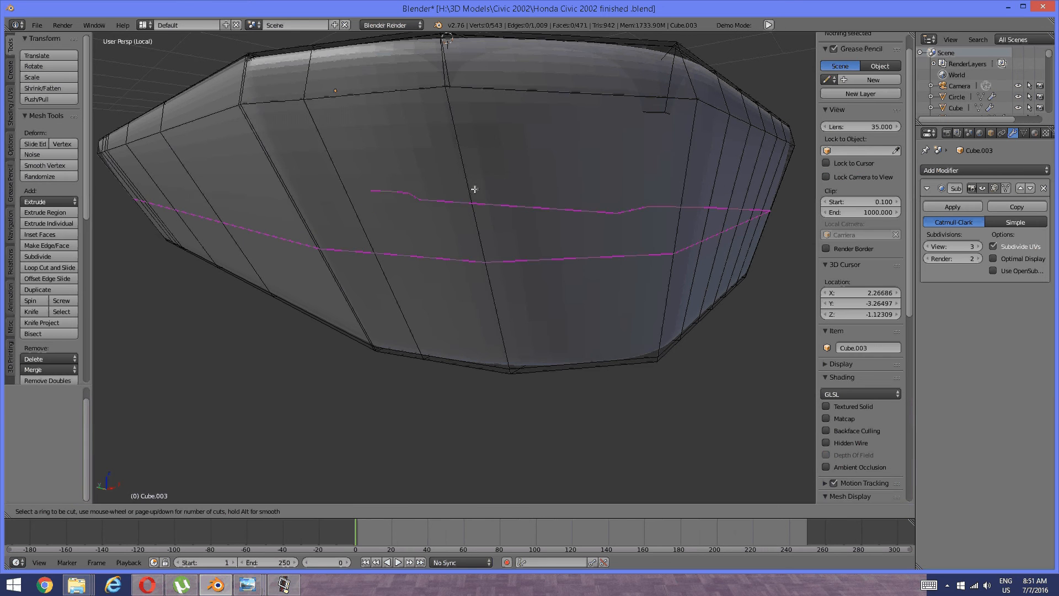
pyautogui.click(474, 190)
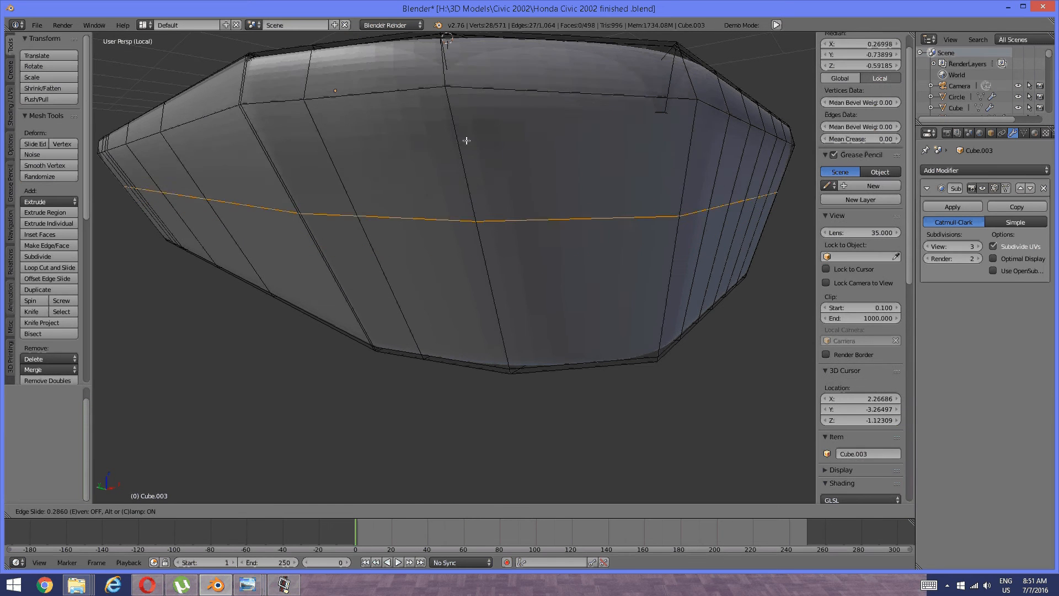
pyautogui.click(469, 73)
pyautogui.press('a')
# Examine the smoothed rim and side walls in Object Mode, and return to Edit Mode
pyautogui.scroll(-3, 470, 76)
pyautogui.moveTo(470, 76); pyautogui.dragTo(459, 144, button='middle')
pyautogui.press('Tab')
pyautogui.click(322, 190)
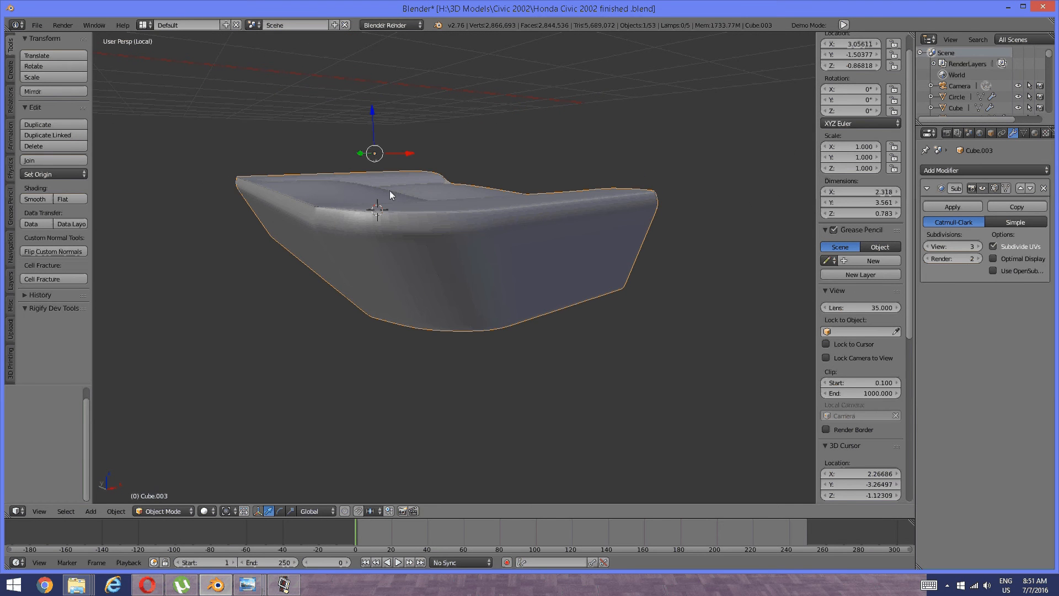
pyautogui.moveTo(390, 191); pyautogui.dragTo(363, 204, button='middle')
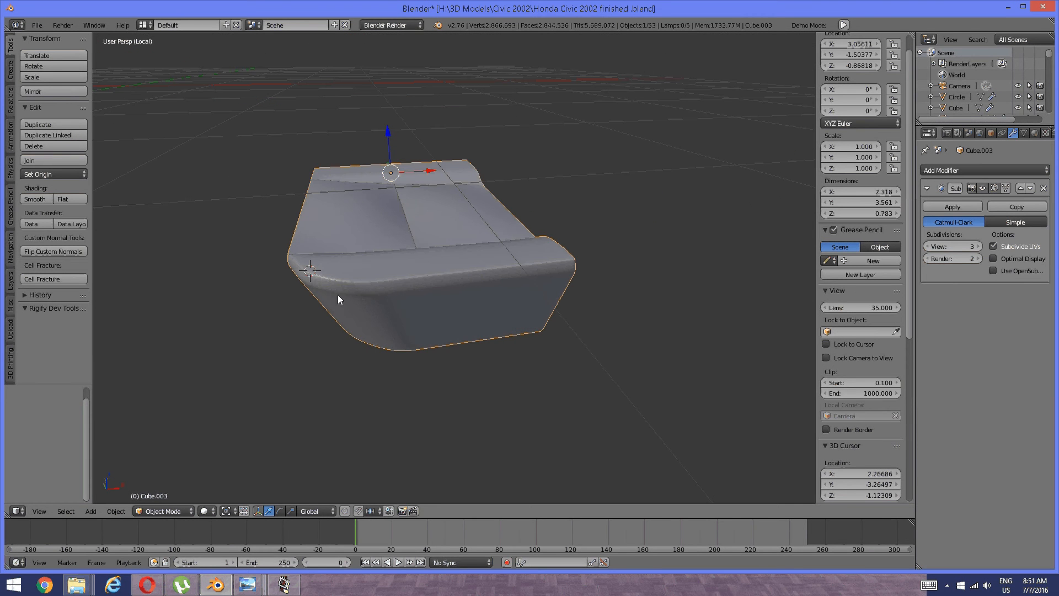
pyautogui.moveTo(338, 296); pyautogui.dragTo(419, 276, button='middle')
pyautogui.scroll(4, 389, 242)
pyautogui.press('Tab')
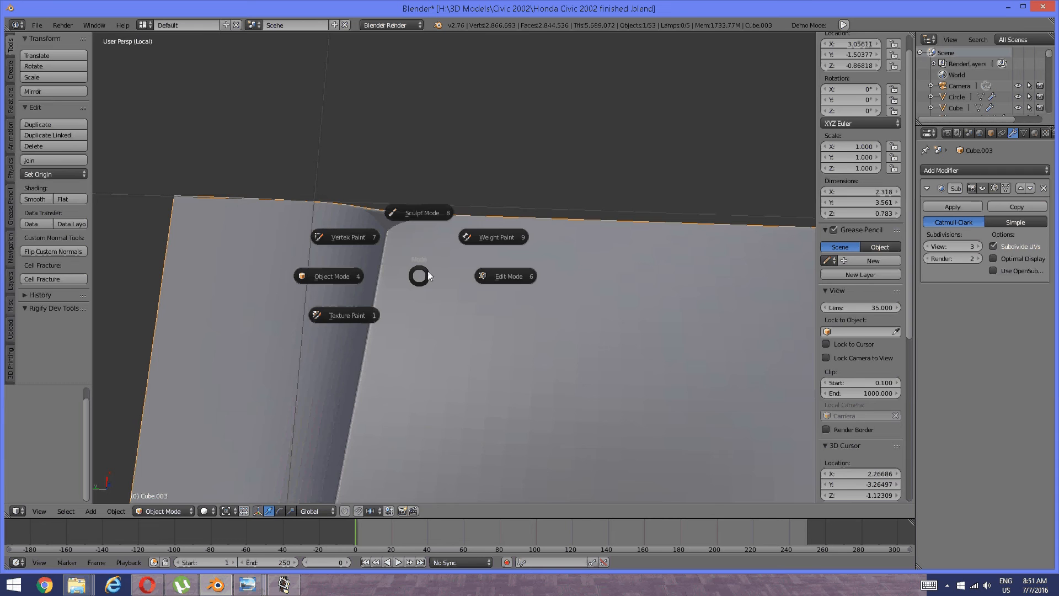
pyautogui.click(483, 274)
# Add a vertical edge loop on the base shell's high-X side wall and slide it close to the seam of the high-Y end section
pyautogui.moveTo(486, 274); pyautogui.dragTo(465, 198, button='middle')
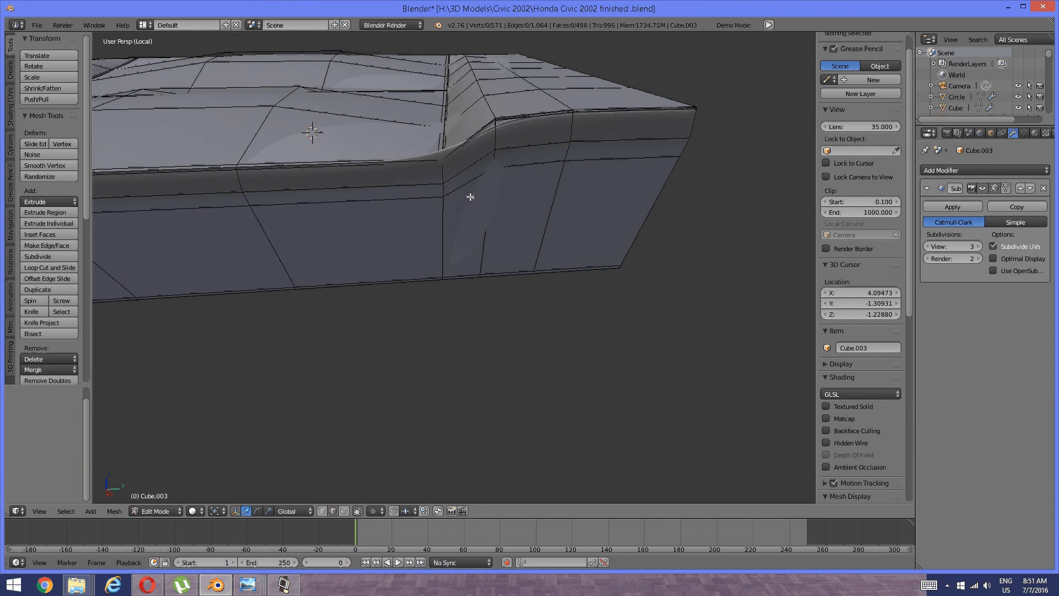
pyautogui.hotkey('ctrl', 'r')
pyautogui.click(465, 196)
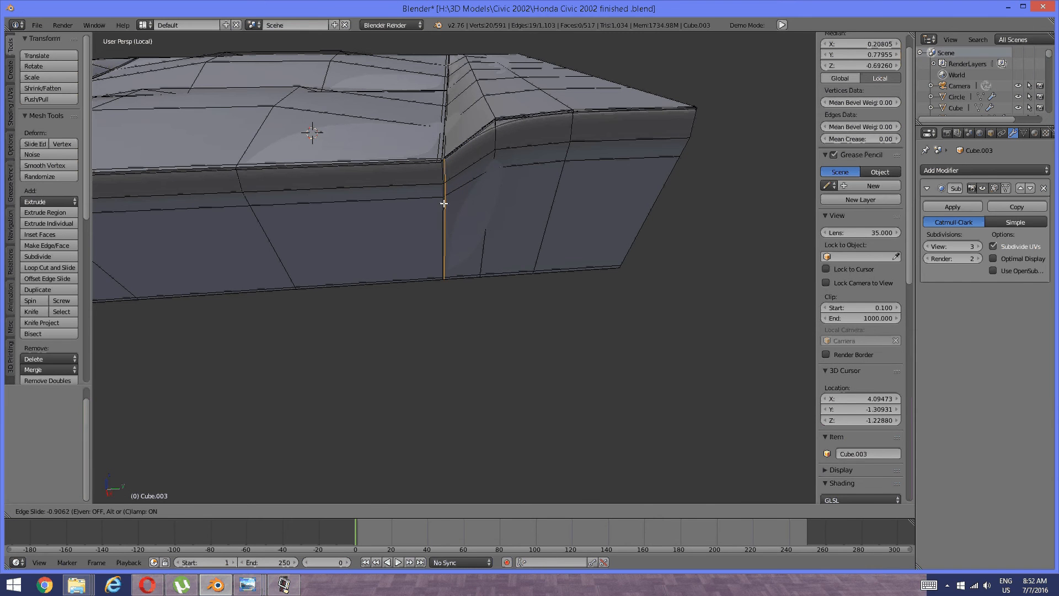
pyautogui.click(443, 203)
pyautogui.press('a')
# Try to add a vertical edge loop on the high-X side wall beside the seam of the low-Y end section
pyautogui.moveTo(390, 206); pyautogui.dragTo(437, 213, button='middle')
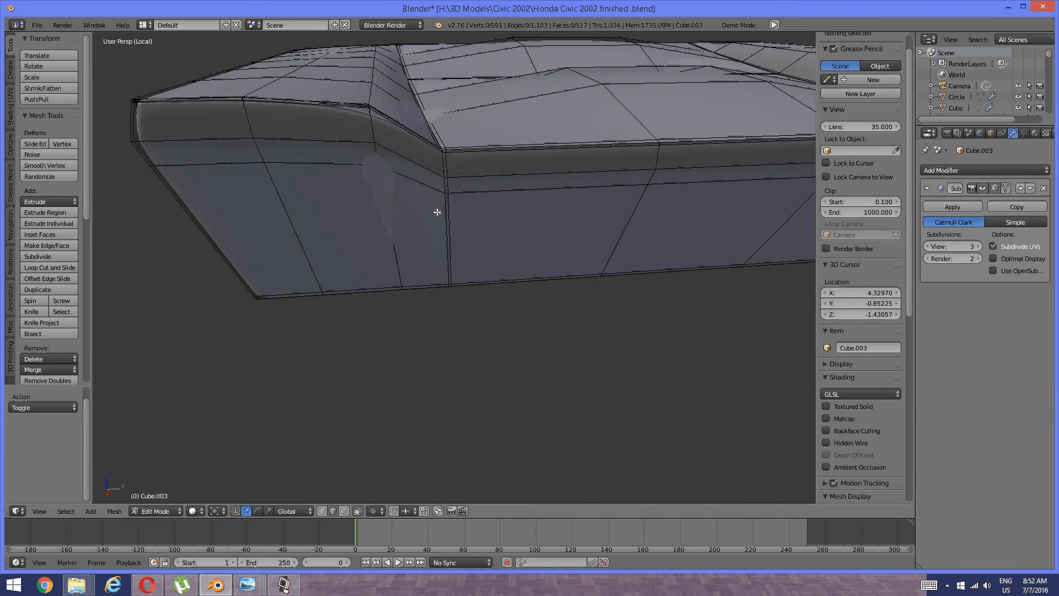
pyautogui.hotkey('ctrl', 'r')
pyautogui.click(422, 162)
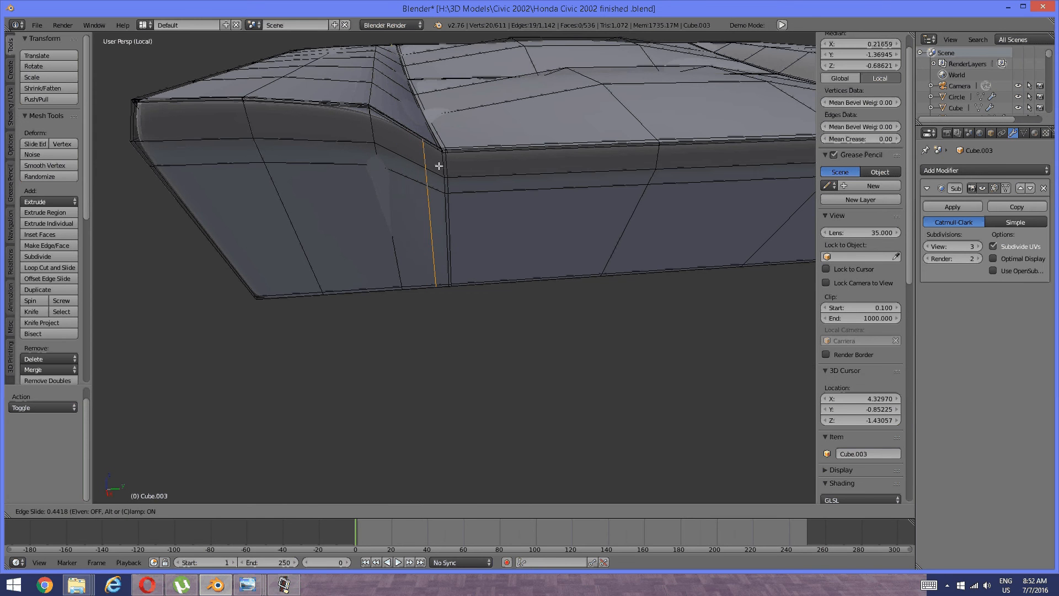
pyautogui.click(439, 166)
pyautogui.press('a')
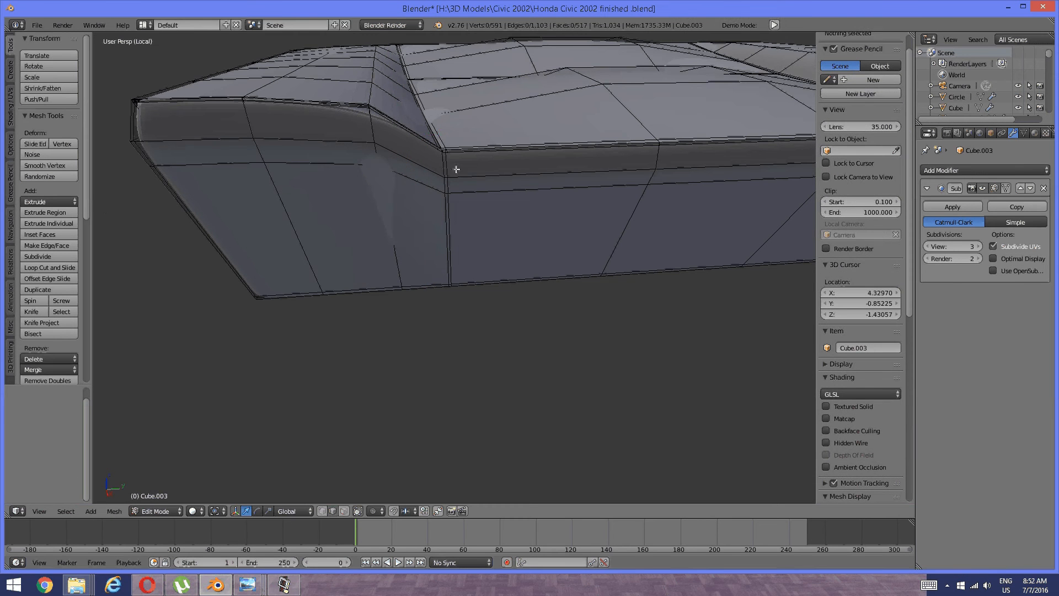
# Inspect the smoothed top surfaces and section seams in Object Mode, and resume mesh editing
pyautogui.moveTo(456, 170); pyautogui.dragTo(451, 260, button='middle')
pyautogui.press('Tab')
pyautogui.click(353, 254)
pyautogui.scroll(-5, 419, 280)
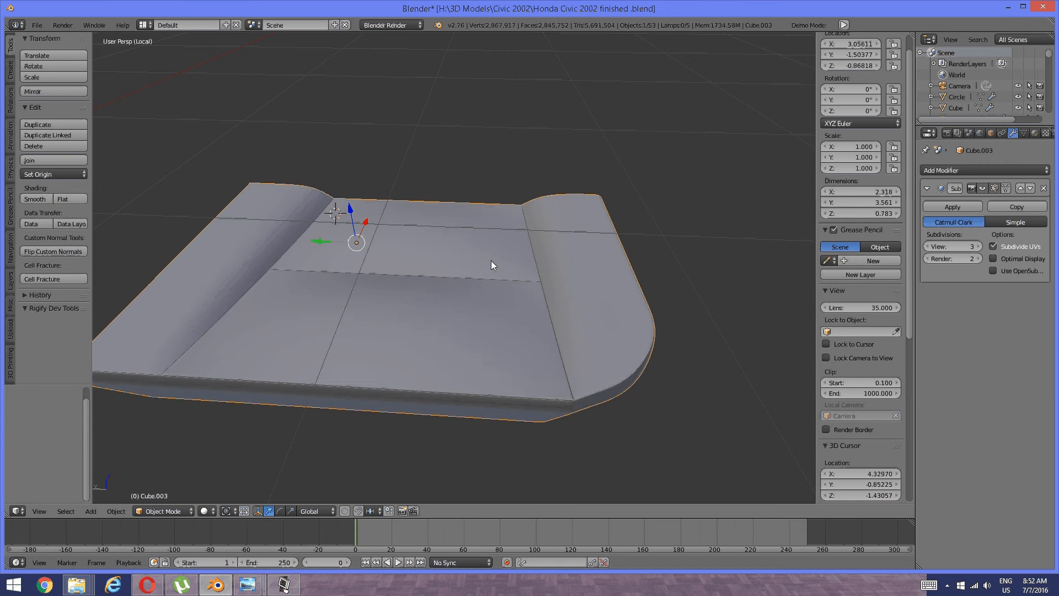
pyautogui.scroll(-3, 491, 260)
pyautogui.moveTo(498, 269); pyautogui.dragTo(371, 252, button='middle')
pyautogui.press('Tab')
pyautogui.click(464, 269)
# Add a horizontal edge loop at mid-height around the base shell's side walls and deselect everything
pyautogui.hotkey('ctrl', 'r')
pyautogui.click(459, 269)
pyautogui.click(459, 269)
pyautogui.click(460, 270)
pyautogui.press('a')
# Select the mid-height loop's edges along the low-X side wall and around the low-Y corner, move them -0.072 along X, and deselect everything
pyautogui.rightClick(376, 255)
pyautogui.keyDown('shift'); pyautogui.rightClick(312, 250); pyautogui.keyUp('shift')
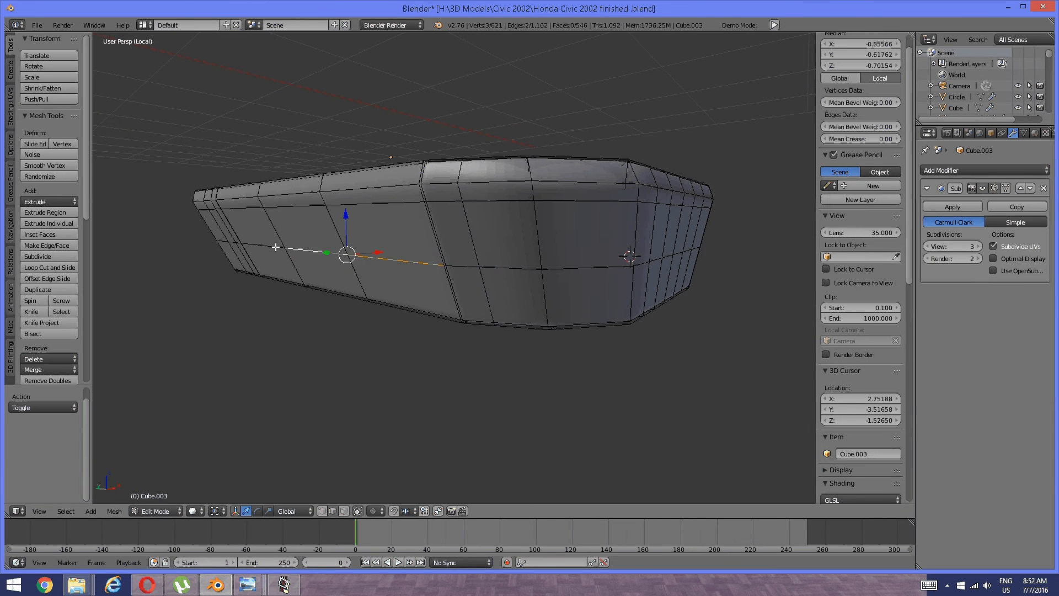
pyautogui.keyDown('shift'); pyautogui.rightClick(257, 245); pyautogui.keyUp('shift')
pyautogui.moveTo(239, 244); pyautogui.dragTo(466, 229, button='middle')
pyautogui.scroll(4, 368, 238)
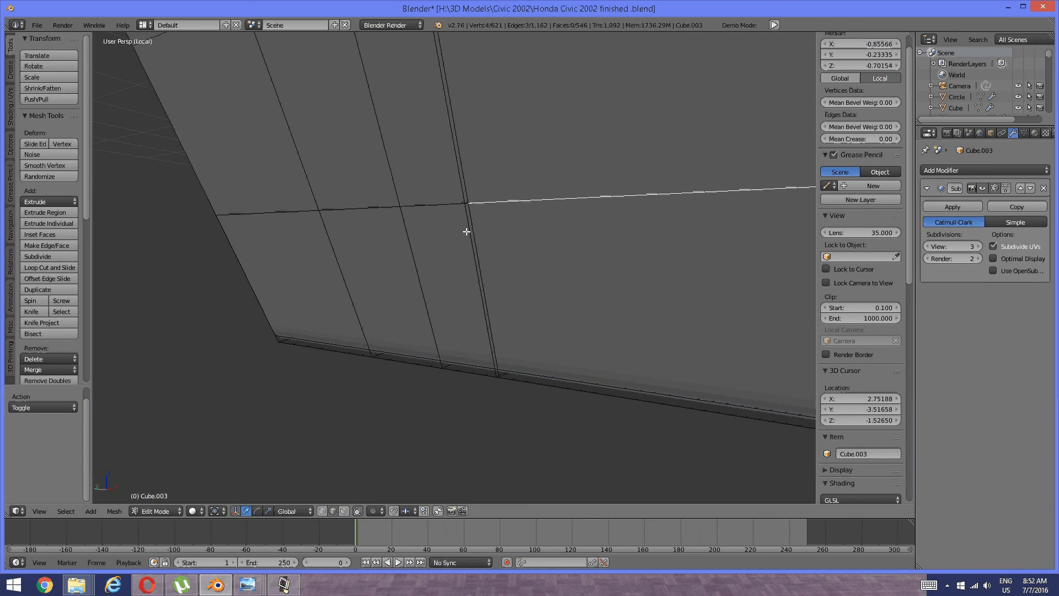
pyautogui.keyDown('shift'); pyautogui.rightClick(466, 203); pyautogui.keyUp('shift')
pyautogui.keyDown('shift'); pyautogui.rightClick(430, 205); pyautogui.keyUp('shift')
pyautogui.keyDown('shift'); pyautogui.rightClick(359, 208); pyautogui.keyUp('shift')
pyautogui.keyDown('shift'); pyautogui.rightClick(264, 212); pyautogui.keyUp('shift')
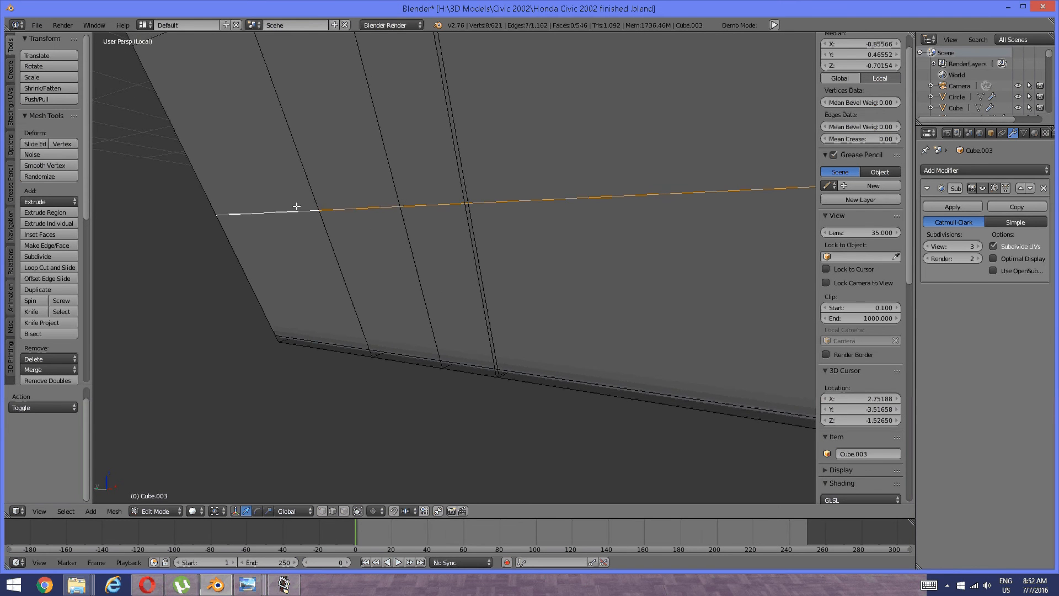
pyautogui.moveTo(295, 205); pyautogui.dragTo(458, 232, button='middle')
pyautogui.scroll(2, 437, 232)
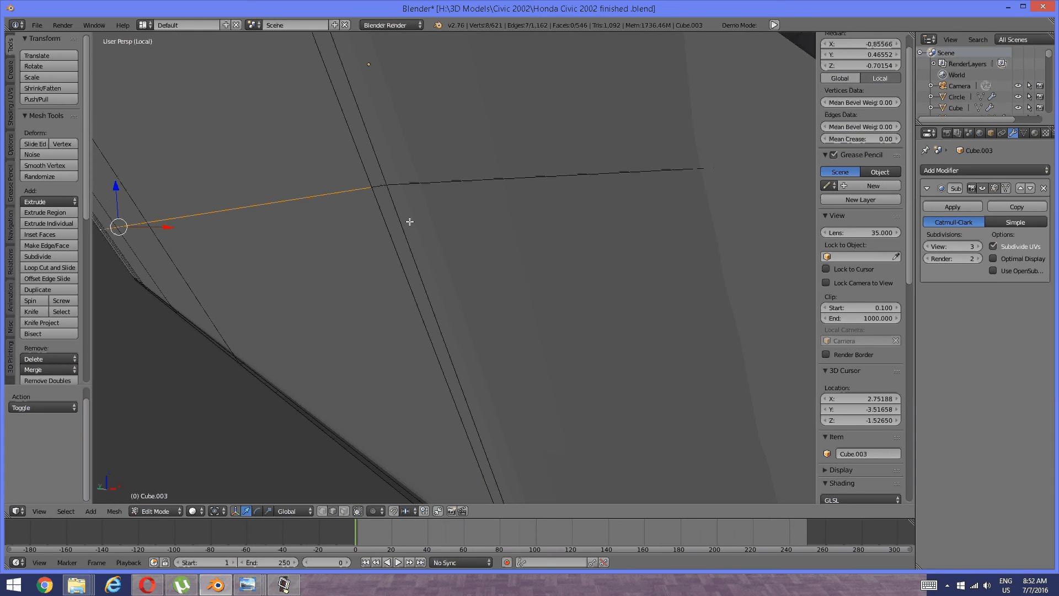
pyautogui.keyDown('shift'); pyautogui.rightClick(379, 187); pyautogui.keyUp('shift')
pyautogui.keyDown('shift'); pyautogui.rightClick(419, 183); pyautogui.keyUp('shift')
pyautogui.scroll(-6, 531, 198)
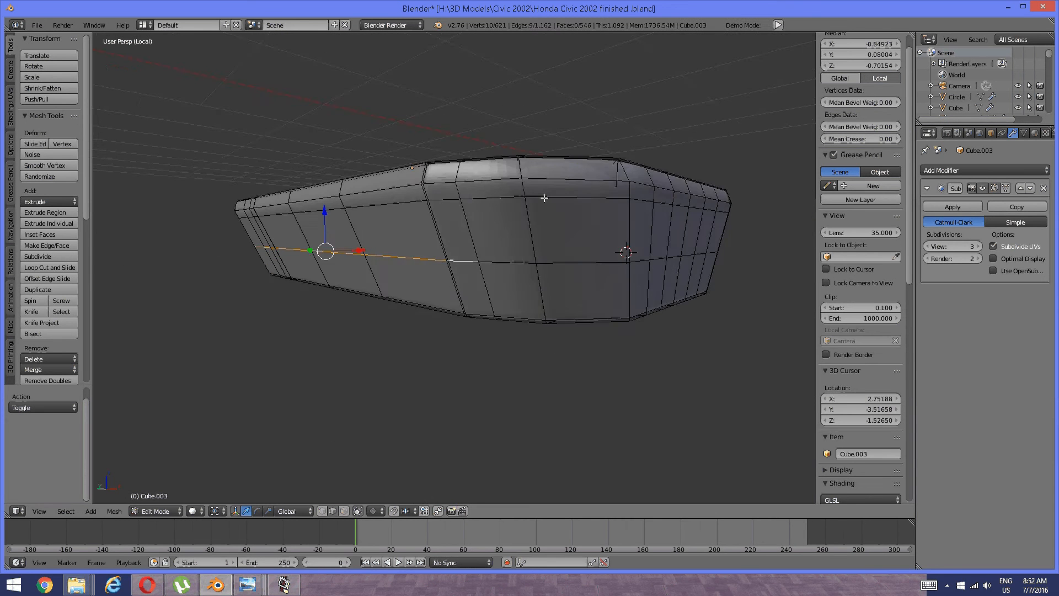
pyautogui.moveTo(544, 198); pyautogui.dragTo(438, 246, button='middle')
pyautogui.keyDown('shift'); pyautogui.rightClick(453, 256); pyautogui.keyUp('shift')
pyautogui.scroll(3, 458, 246)
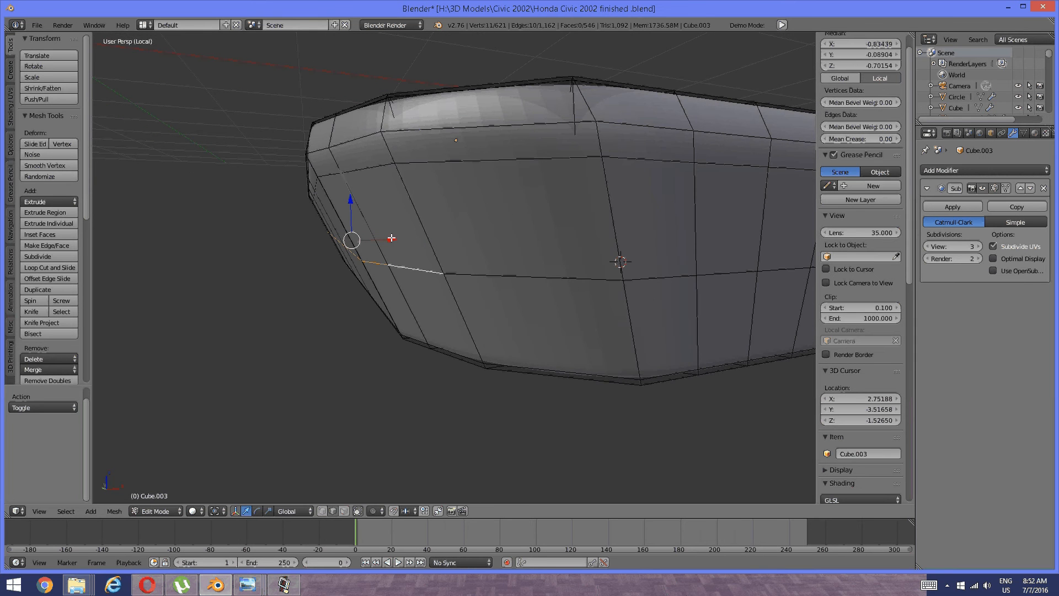
pyautogui.moveTo(387, 245); pyautogui.dragTo(361, 238)
pyautogui.moveTo(361, 238); pyautogui.dragTo(321, 263, button='middle')
pyautogui.scroll(3, 326, 271)
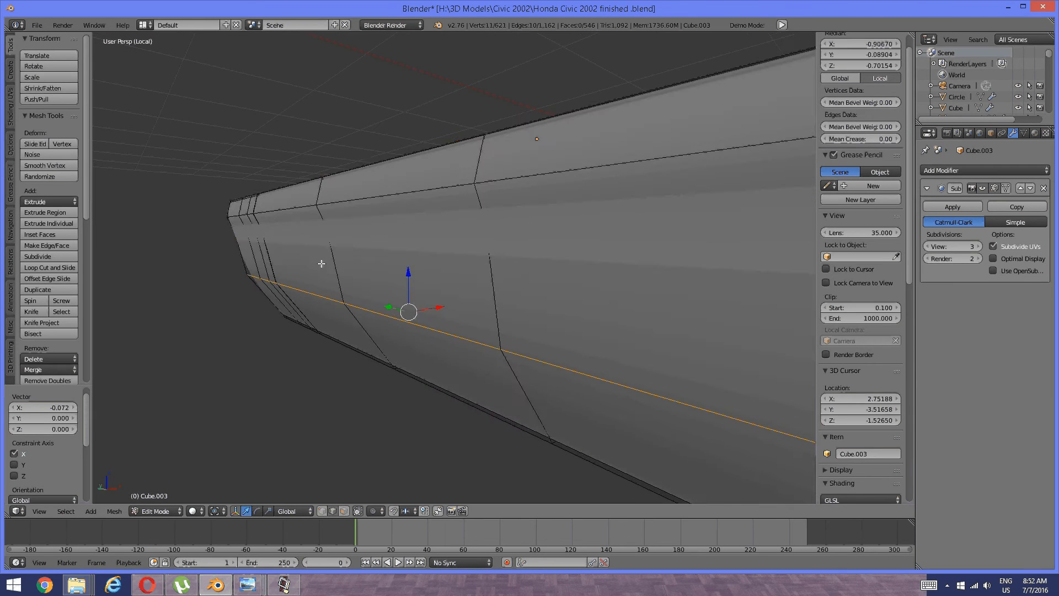
pyautogui.press('a')
pyautogui.press('a')
pyautogui.press('a')
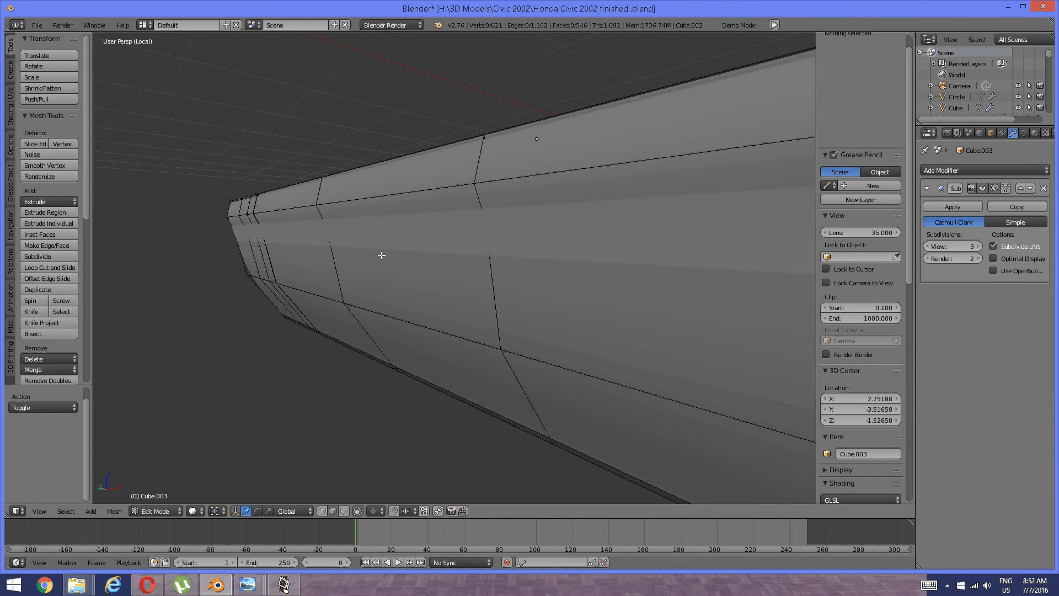
# Set the Subdivision Surface modifier's View subdivisions to 0
pyautogui.click(929, 246)
pyautogui.click(929, 246)
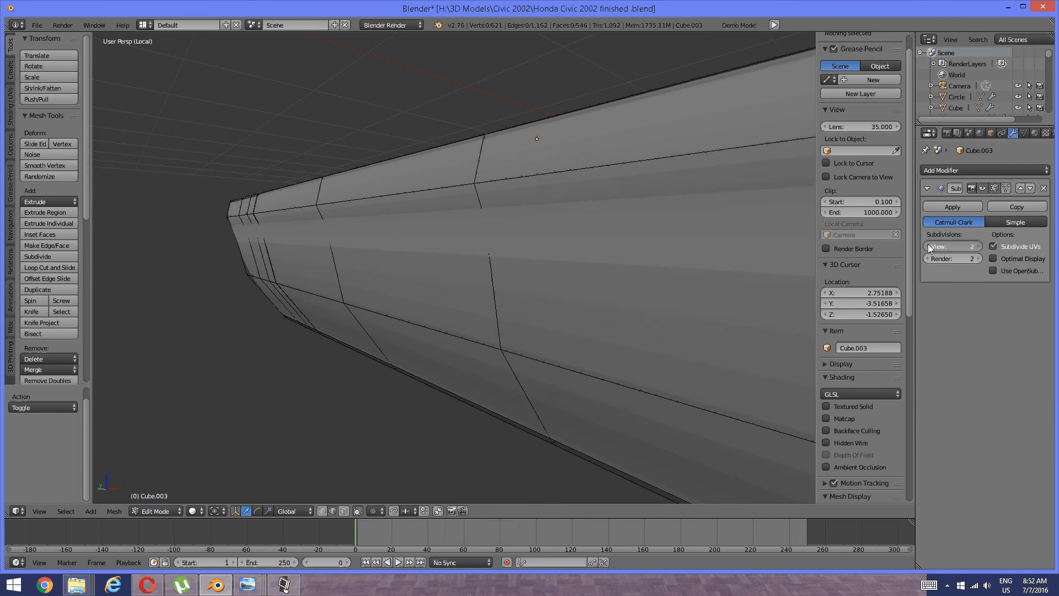
pyautogui.click(928, 245)
# Select the upper horizontal loop's edges along the low-X side wall up to the low-Y corner, move them -0.033 along X, and deselect everything
pyautogui.keyDown('shift'); pyautogui.moveTo(335, 249); pyautogui.dragTo(515, 261, button='middle'); pyautogui.keyUp('shift')
pyautogui.scroll(4, 517, 267)
pyautogui.rightClick(519, 221)
pyautogui.keyDown('shift'); pyautogui.moveTo(679, 238); pyautogui.dragTo(575, 223, button='middle'); pyautogui.keyUp('shift')
pyautogui.keyDown('shift'); pyautogui.rightClick(524, 194); pyautogui.keyUp('shift')
pyautogui.keyDown('shift'); pyautogui.rightClick(643, 192); pyautogui.keyUp('shift')
pyautogui.keyDown('shift'); pyautogui.moveTo(657, 189); pyautogui.dragTo(588, 184, button='middle'); pyautogui.keyUp('shift')
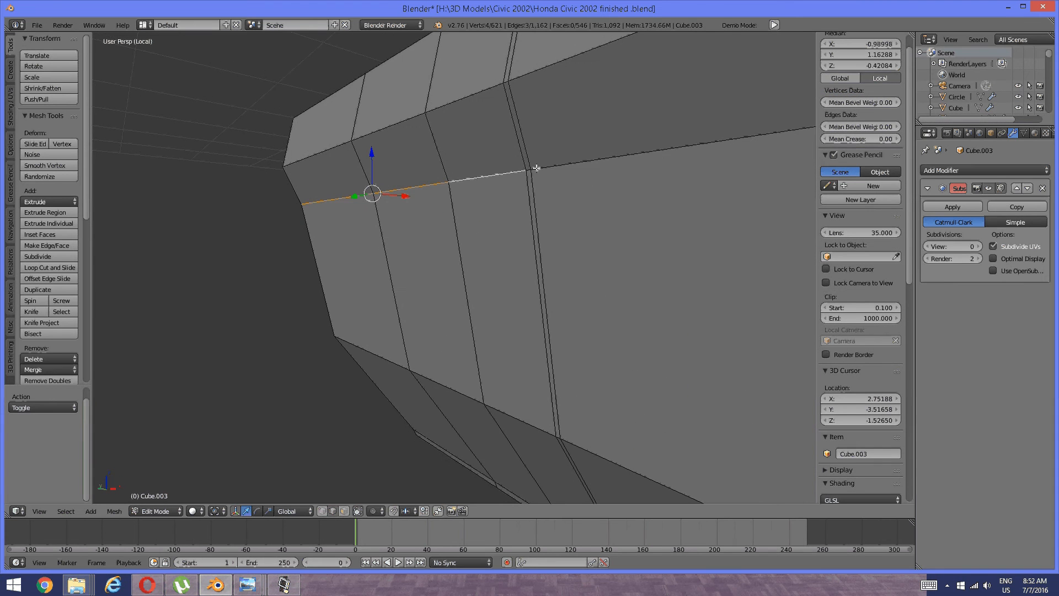
pyautogui.keyDown('shift'); pyautogui.rightClick(530, 169); pyautogui.keyUp('shift')
pyautogui.keyDown('shift'); pyautogui.rightClick(591, 170); pyautogui.keyUp('shift')
pyautogui.scroll(-4, 591, 171)
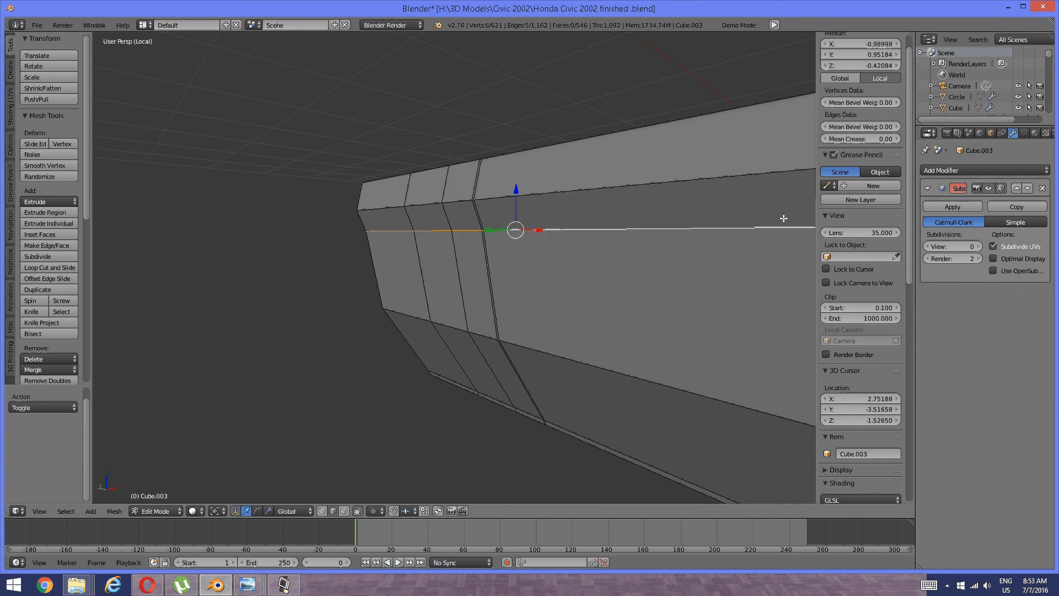
pyautogui.keyDown('shift'); pyautogui.moveTo(783, 217); pyautogui.dragTo(657, 184, button='middle'); pyautogui.keyUp('shift')
pyautogui.scroll(-2, 704, 193)
pyautogui.keyDown('shift'); pyautogui.rightClick(608, 190); pyautogui.keyUp('shift')
pyautogui.scroll(-3, 607, 190)
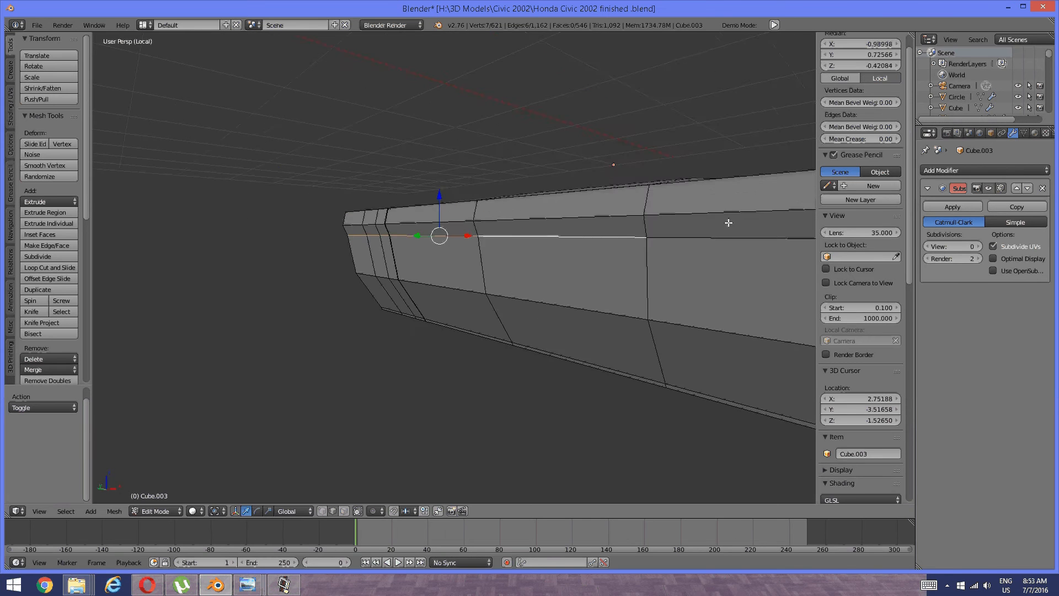
pyautogui.keyDown('shift'); pyautogui.moveTo(728, 222); pyautogui.dragTo(593, 194, button='middle'); pyautogui.keyUp('shift')
pyautogui.keyDown('shift'); pyautogui.rightClick(581, 167); pyautogui.keyUp('shift')
pyautogui.keyDown('shift'); pyautogui.moveTo(689, 183); pyautogui.dragTo(549, 226, button='middle'); pyautogui.keyUp('shift')
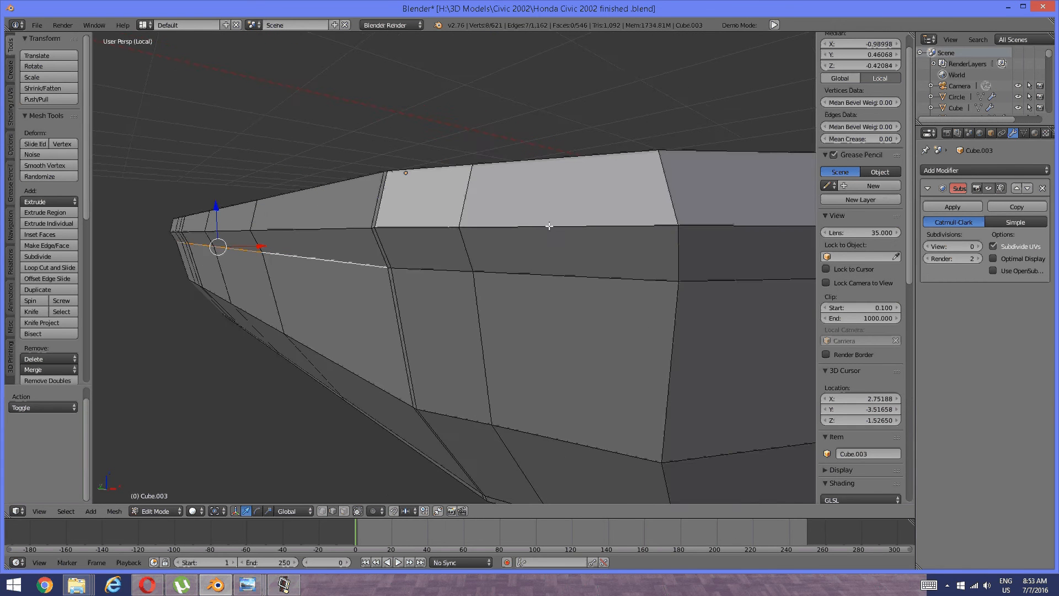
pyautogui.scroll(3, 437, 259)
pyautogui.keyDown('shift'); pyautogui.moveTo(438, 260); pyautogui.dragTo(555, 256, button='middle'); pyautogui.keyUp('shift')
pyautogui.keyDown('shift'); pyautogui.rightClick(709, 267); pyautogui.keyUp('shift')
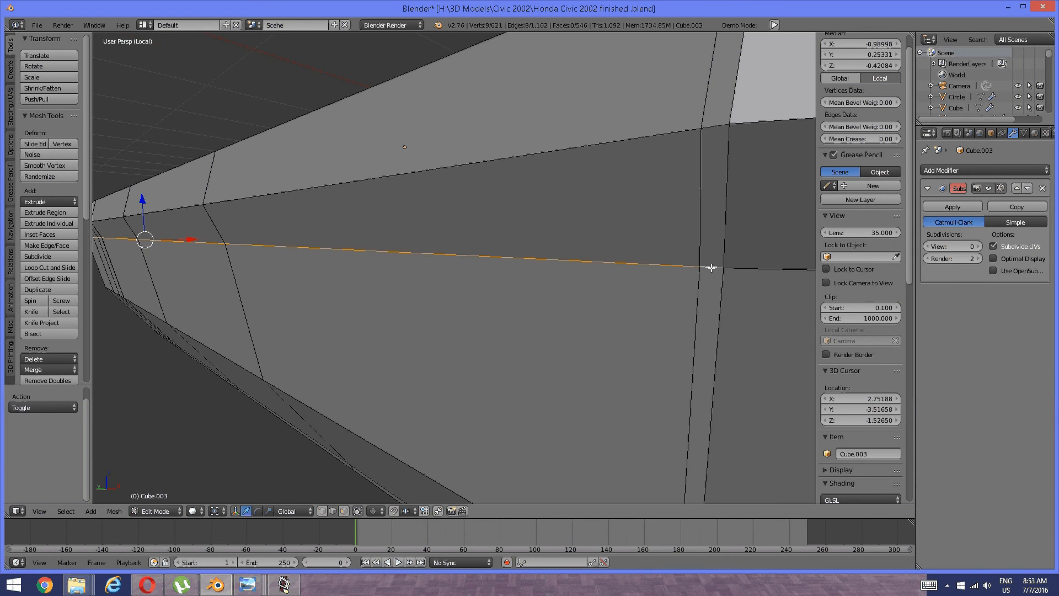
pyautogui.keyDown('shift'); pyautogui.rightClick(768, 273); pyautogui.keyUp('shift')
pyautogui.scroll(-7, 767, 273)
pyautogui.scroll(3, 515, 310)
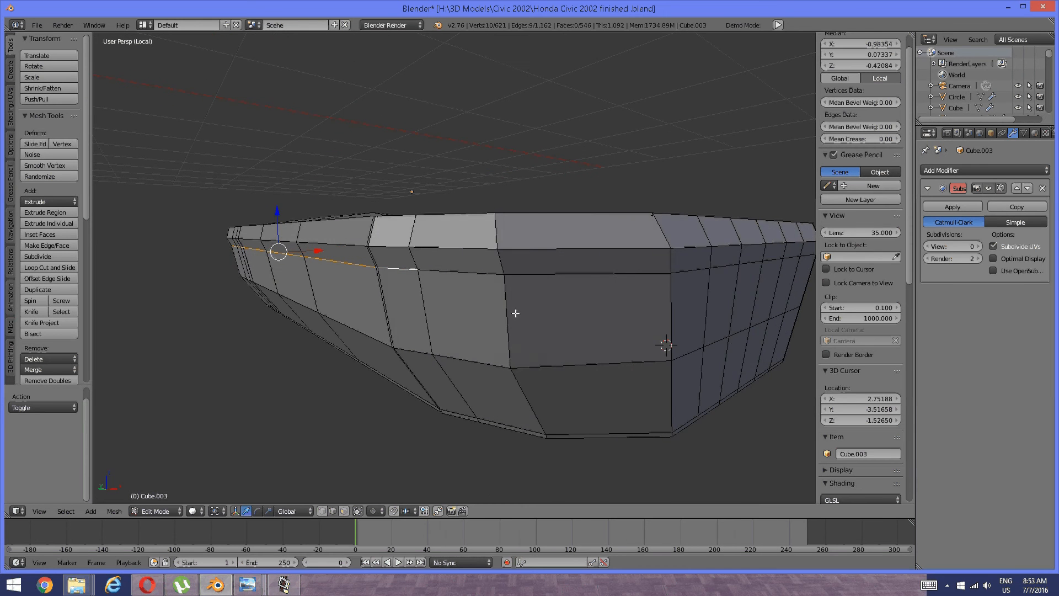
pyautogui.keyDown('shift'); pyautogui.rightClick(443, 274); pyautogui.keyUp('shift')
pyautogui.moveTo(444, 274); pyautogui.dragTo(419, 235, button='middle')
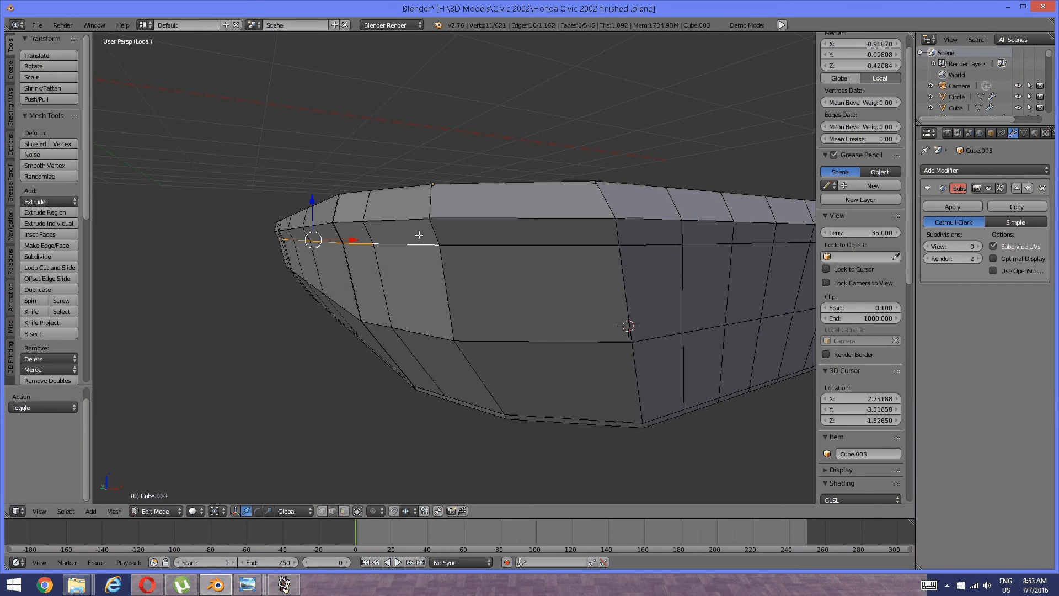
pyautogui.moveTo(358, 239); pyautogui.dragTo(347, 239)
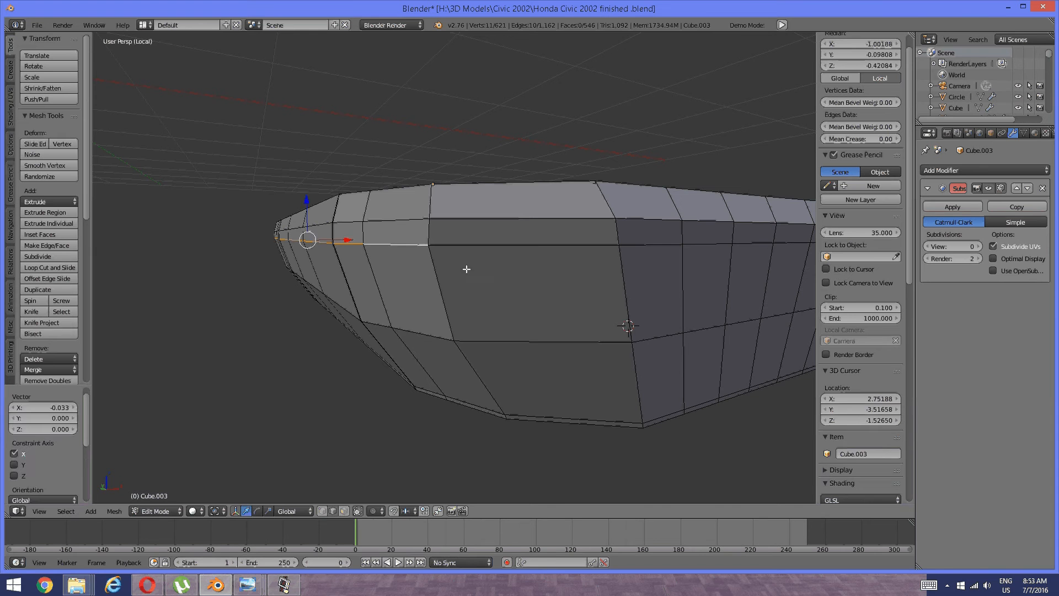
pyautogui.moveTo(466, 268); pyautogui.dragTo(377, 269, button='middle')
pyautogui.press('a')
# Select both horizontal loops' edges across the low-Y end wall, including the corner edges, and move them slightly outward along negative Y
pyautogui.rightClick(347, 225)
pyautogui.keyDown('shift'); pyautogui.rightClick(381, 322); pyautogui.keyUp('shift')
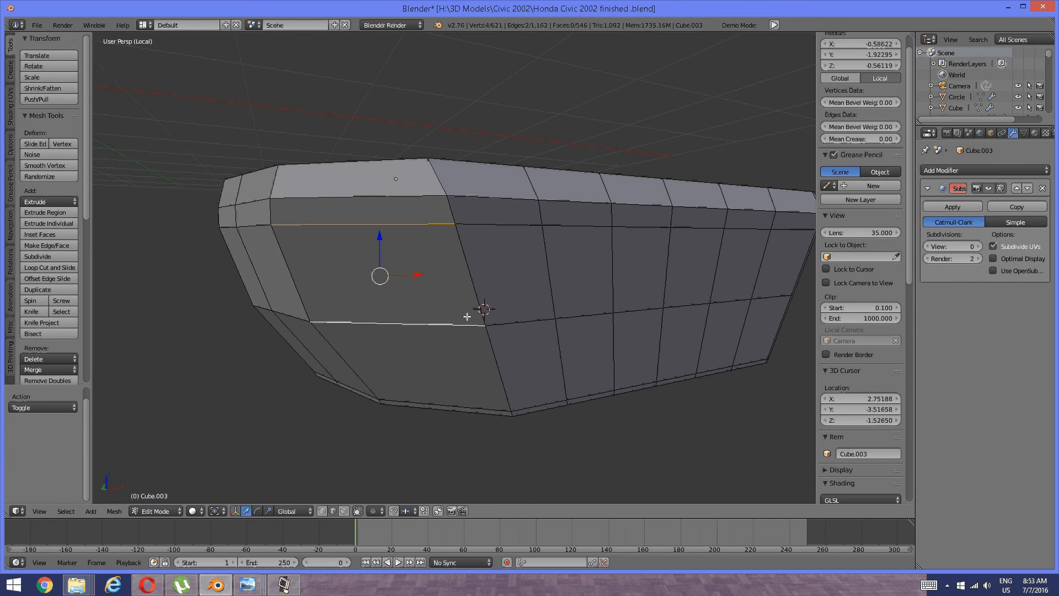
pyautogui.keyDown('shift'); pyautogui.rightClick(476, 306); pyautogui.keyUp('shift')
pyautogui.hotkey('ctrl', 'z')
pyautogui.keyDown('shift'); pyautogui.rightClick(527, 320); pyautogui.keyUp('shift')
pyautogui.keyDown('shift'); pyautogui.rightClick(596, 309); pyautogui.keyUp('shift')
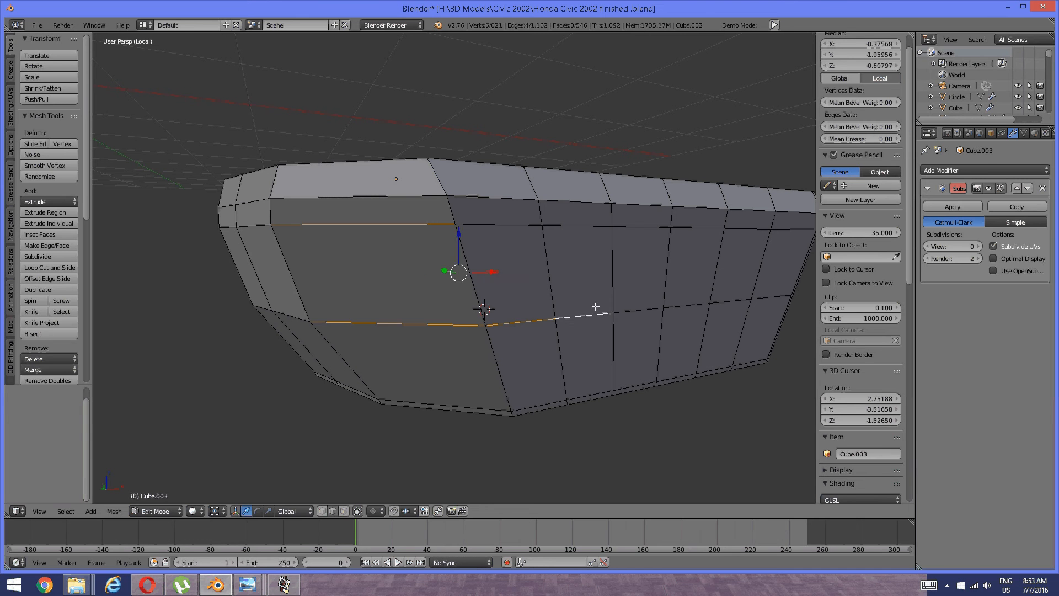
pyautogui.keyDown('shift'); pyautogui.rightClick(634, 307); pyautogui.keyUp('shift')
pyautogui.keyDown('shift'); pyautogui.rightClick(700, 304); pyautogui.keyUp('shift')
pyautogui.keyDown('shift'); pyautogui.rightClick(742, 299); pyautogui.keyUp('shift')
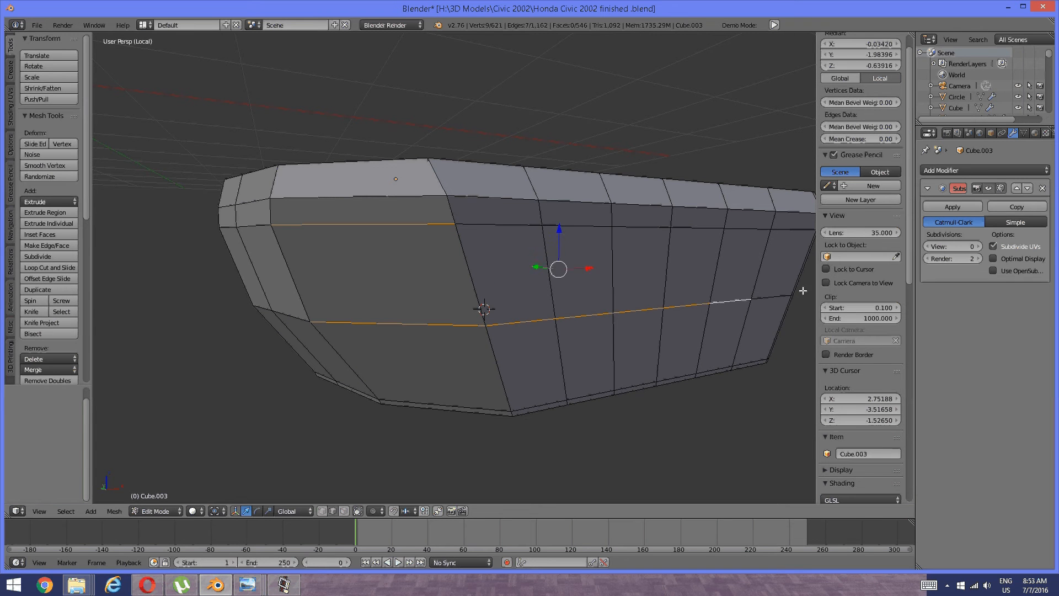
pyautogui.keyDown('shift'); pyautogui.rightClick(789, 292); pyautogui.keyUp('shift')
pyautogui.keyDown('shift'); pyautogui.rightClick(519, 223); pyautogui.keyUp('shift')
pyautogui.keyDown('shift'); pyautogui.rightClick(590, 223); pyautogui.keyUp('shift')
pyautogui.keyDown('shift'); pyautogui.rightClick(643, 225); pyautogui.keyUp('shift')
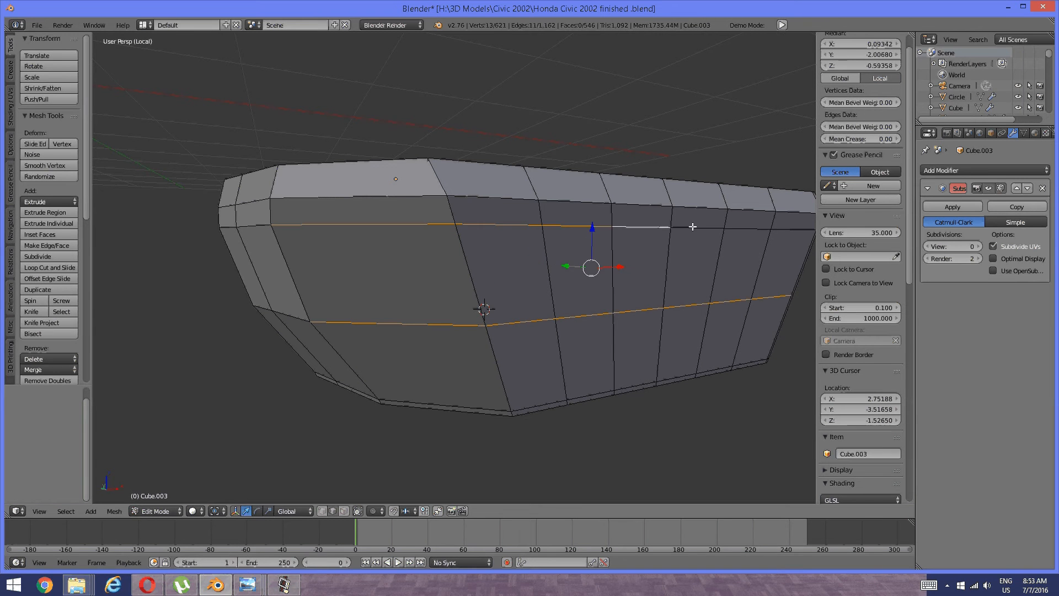
pyautogui.keyDown('shift'); pyautogui.rightClick(697, 227); pyautogui.keyUp('shift')
pyautogui.keyDown('shift'); pyautogui.rightClick(747, 227); pyautogui.keyUp('shift')
pyautogui.keyDown('shift'); pyautogui.rightClick(786, 228); pyautogui.keyUp('shift')
pyautogui.moveTo(786, 228); pyautogui.dragTo(410, 328, button='middle')
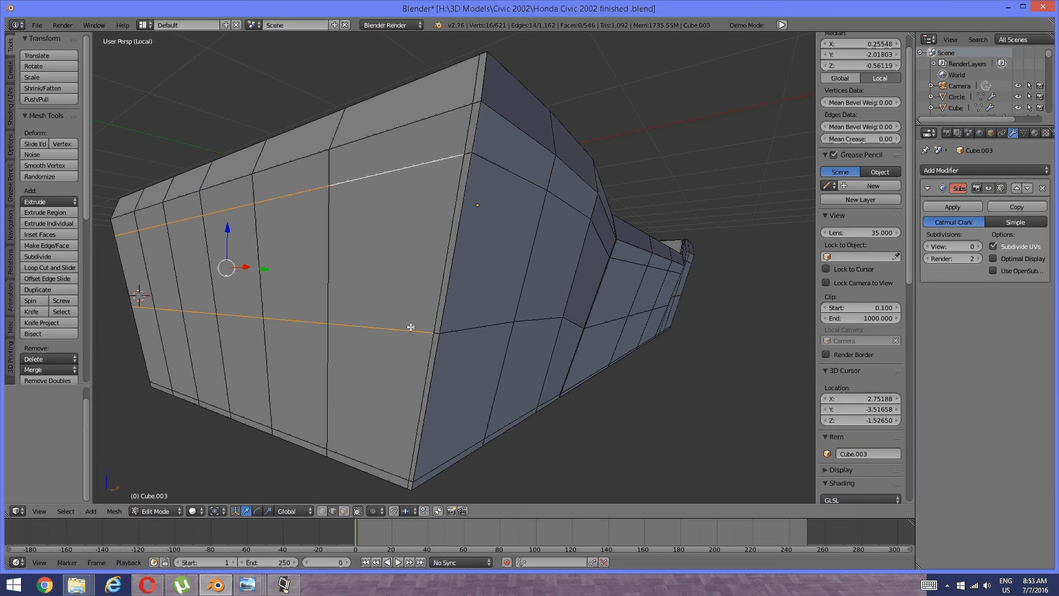
pyautogui.keyDown('shift'); pyautogui.rightClick(437, 333); pyautogui.keyUp('shift')
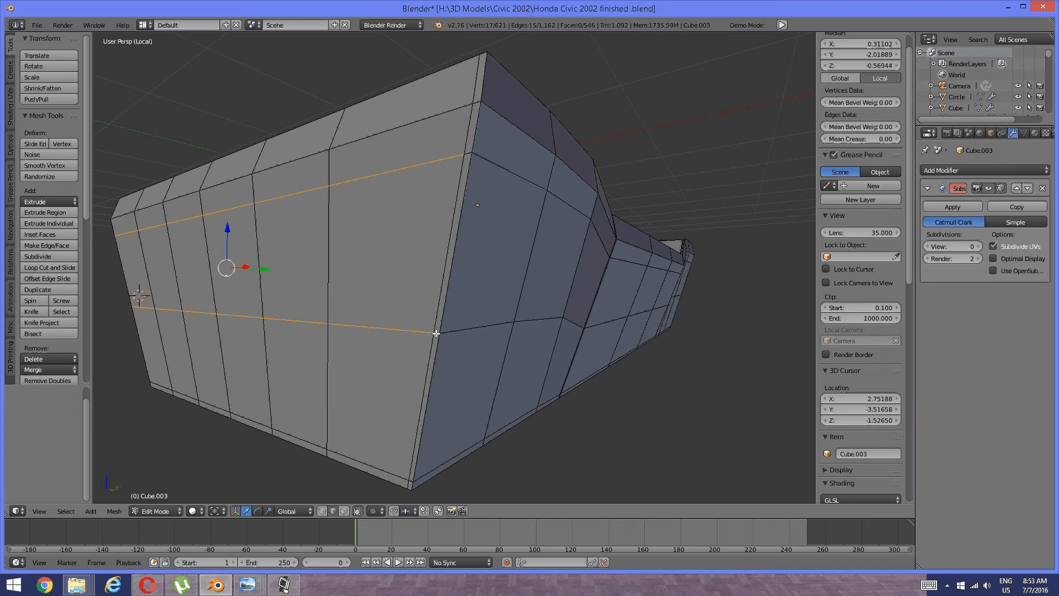
pyautogui.keyDown('shift'); pyautogui.rightClick(468, 154); pyautogui.keyUp('shift')
pyautogui.moveTo(467, 152); pyautogui.dragTo(378, 243, button='middle')
pyautogui.scroll(4, 378, 244)
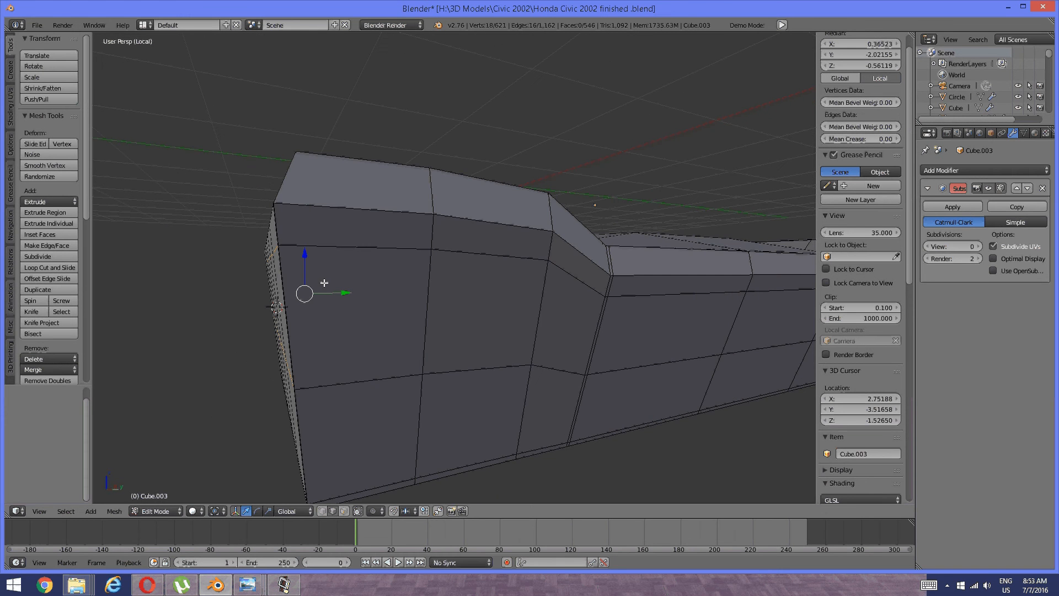
pyautogui.moveTo(340, 293); pyautogui.dragTo(335, 294)
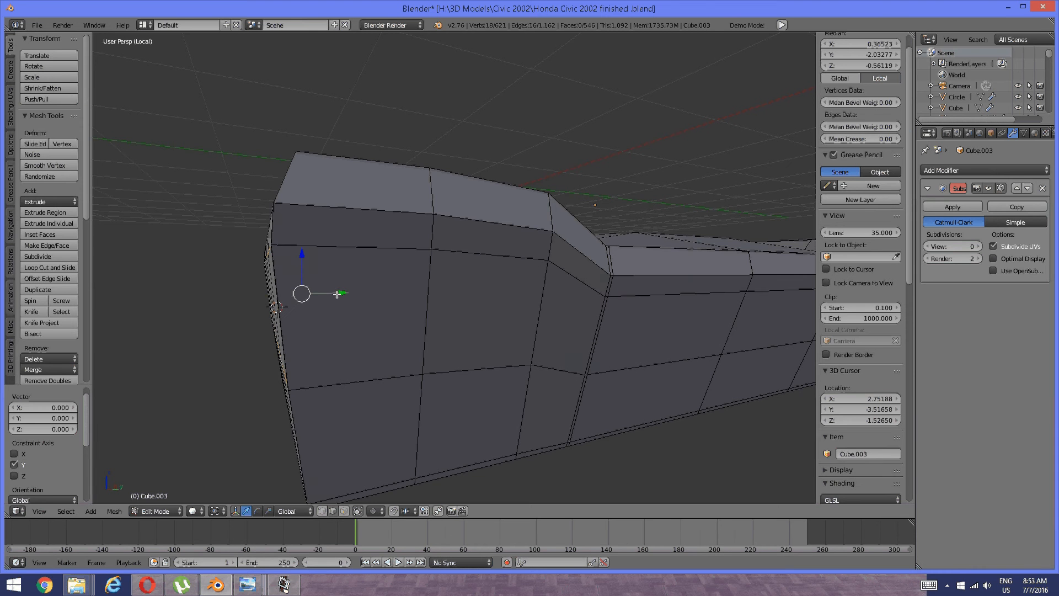
# Set the Subdivision Surface modifier's View subdivisions to 2 and deselect the end wall's edges
pyautogui.scroll(-3, 337, 318)
pyautogui.moveTo(337, 319); pyautogui.dragTo(458, 300, button='middle')
pyautogui.scroll(3, 429, 302)
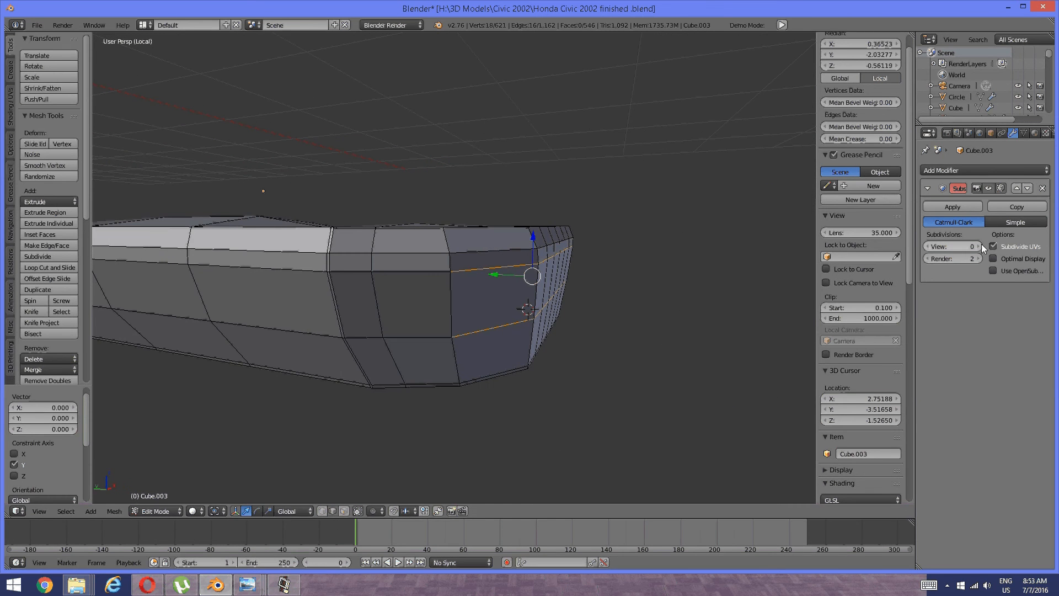
pyautogui.click(980, 246)
pyautogui.click(980, 246)
pyautogui.press('a')
# Inspect the smoothed shell in Object Mode from the side and above, and exit local view to show the whole car
pyautogui.scroll(-4, 527, 305)
pyautogui.moveTo(527, 305); pyautogui.dragTo(445, 303, button='middle')
pyautogui.press('Tab')
pyautogui.click(333, 291)
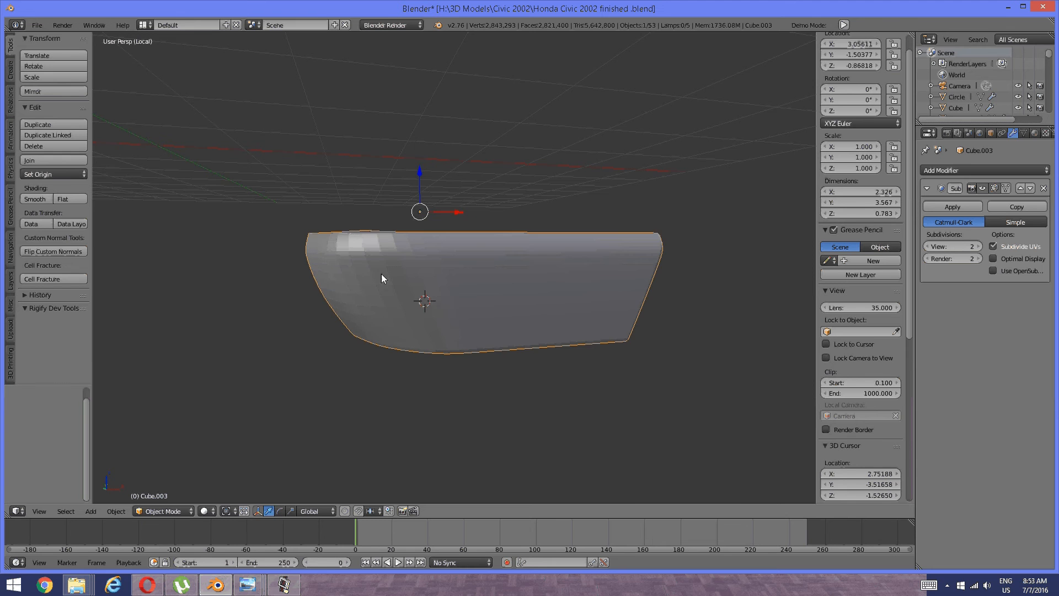
pyautogui.moveTo(381, 275); pyautogui.dragTo(517, 313, button='middle')
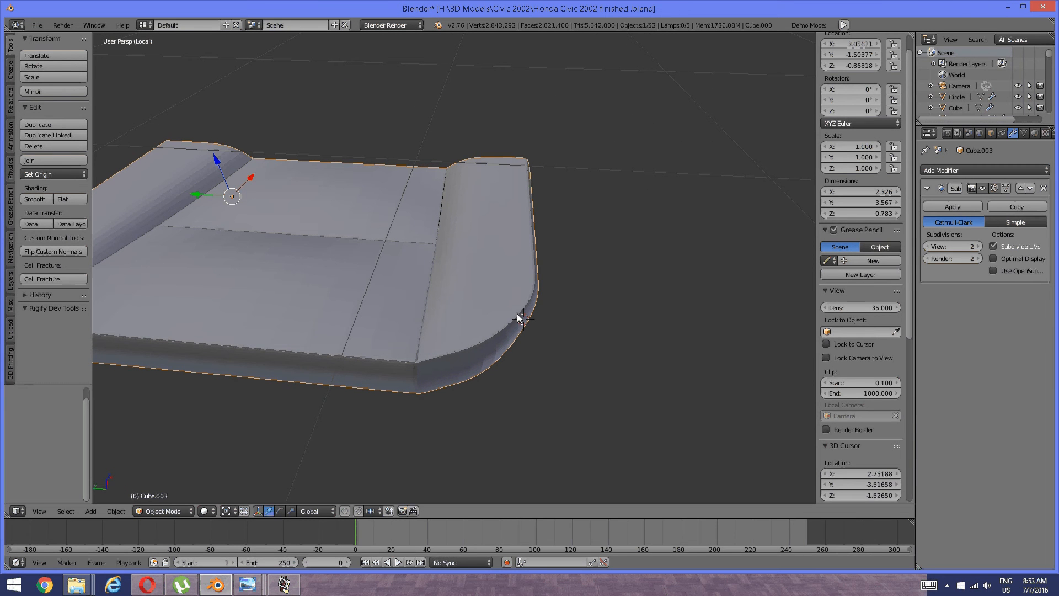
pyautogui.moveTo(519, 296); pyautogui.dragTo(369, 348, button='middle')
pyautogui.press('KP_Divide')
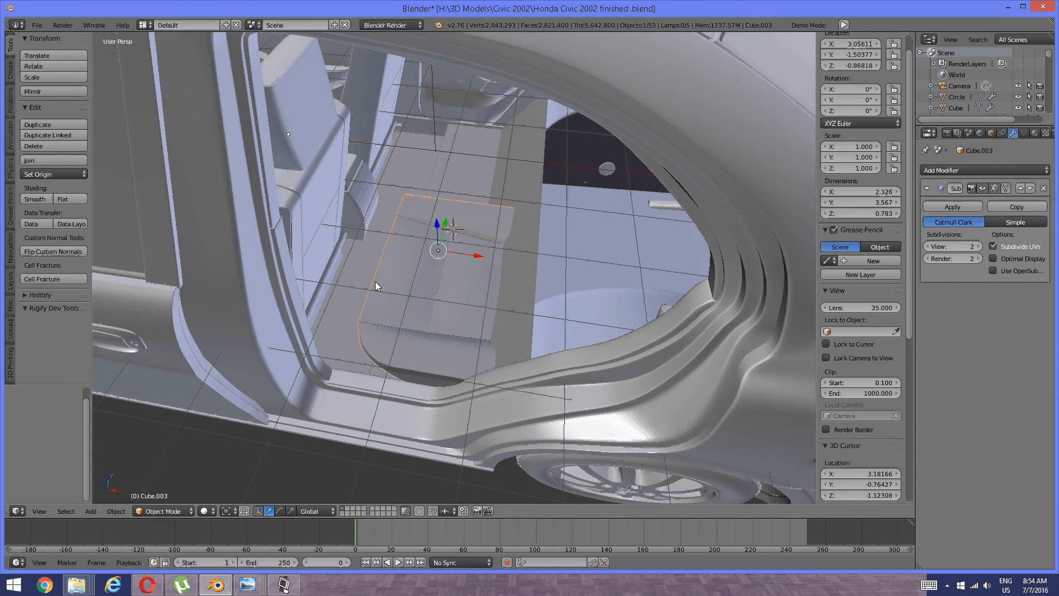
# In Edit Mode, select the shell's open border edges on the side facing the car's centre line, and return to Object Mode
pyautogui.moveTo(375, 281); pyautogui.dragTo(533, 290, button='middle')
pyautogui.press('Tab')
pyautogui.click(597, 300)
pyautogui.keyDown('alt'); pyautogui.rightClick(538, 260); pyautogui.keyUp('alt')
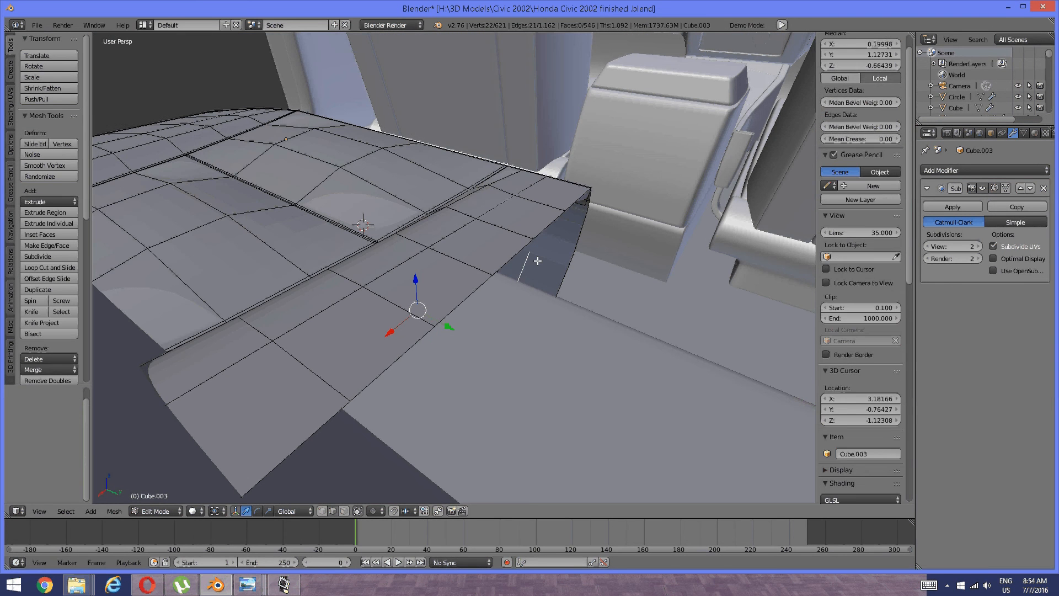
pyautogui.press('a')
pyautogui.keyDown('alt'); pyautogui.rightClick(550, 245); pyautogui.keyUp('alt')
pyautogui.keyDown('alt'); pyautogui.keyDown('shift'); pyautogui.rightClick(541, 231); pyautogui.keyUp('shift'); pyautogui.keyUp('alt')
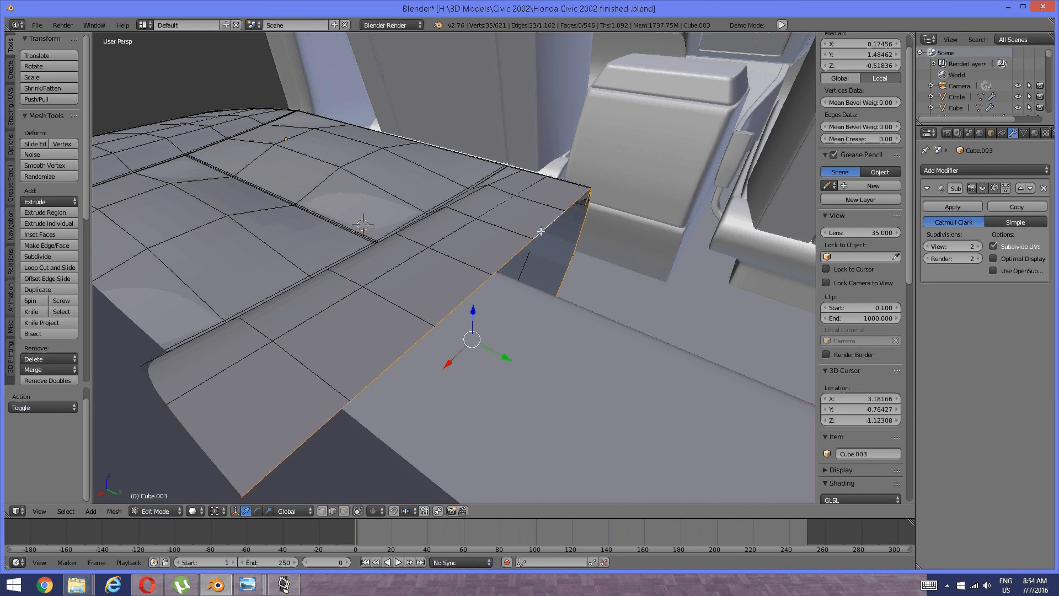
pyautogui.moveTo(555, 243)
pyautogui.mouseDown(button='middle')
pyautogui.moveTo(568, 265)
pyautogui.moveTo(527, 272)
pyautogui.moveTo(490, 324)
pyautogui.mouseUp(button='middle')
pyautogui.press('Tab')
pyautogui.click(403, 325)
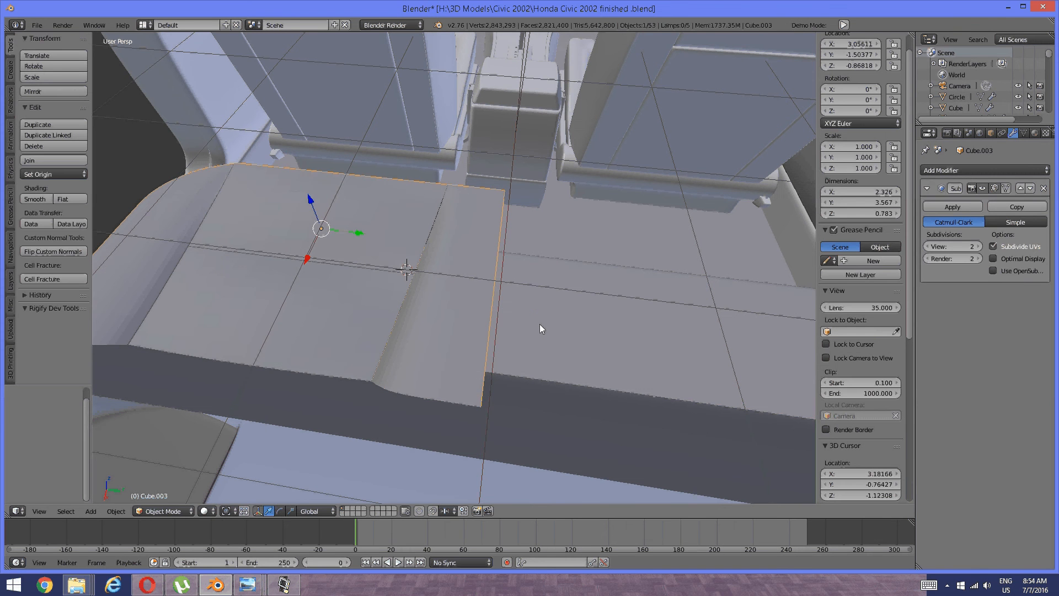
# Snap the 3D cursor to the origin of the neighbouring floor plane Plane.003, and deselect everything
pyautogui.rightClick(540, 323)
pyautogui.press('Tab')
pyautogui.click(621, 312)
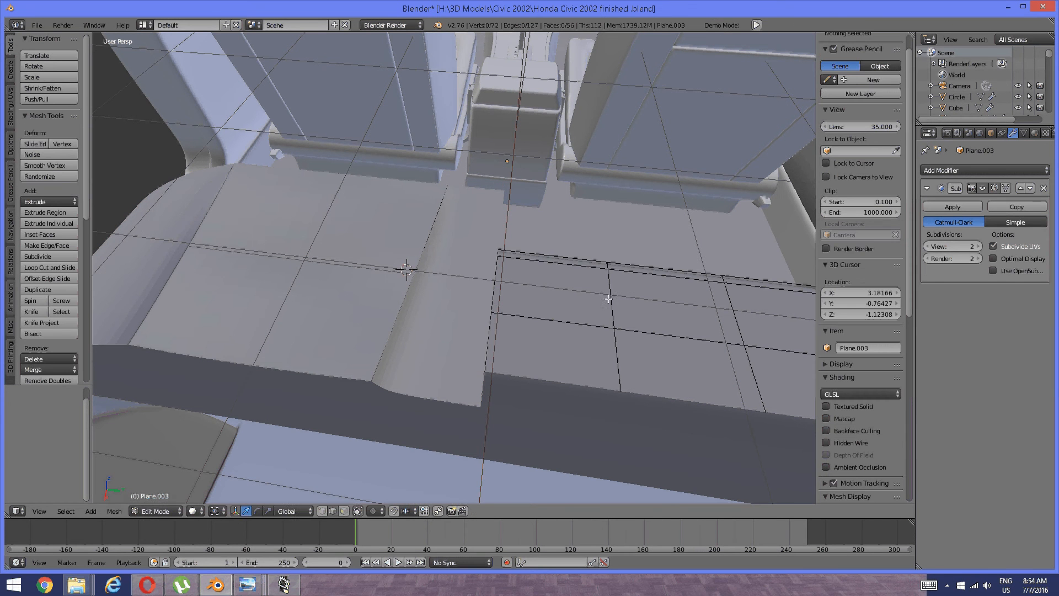
pyautogui.press('Tab')
pyautogui.click(468, 263)
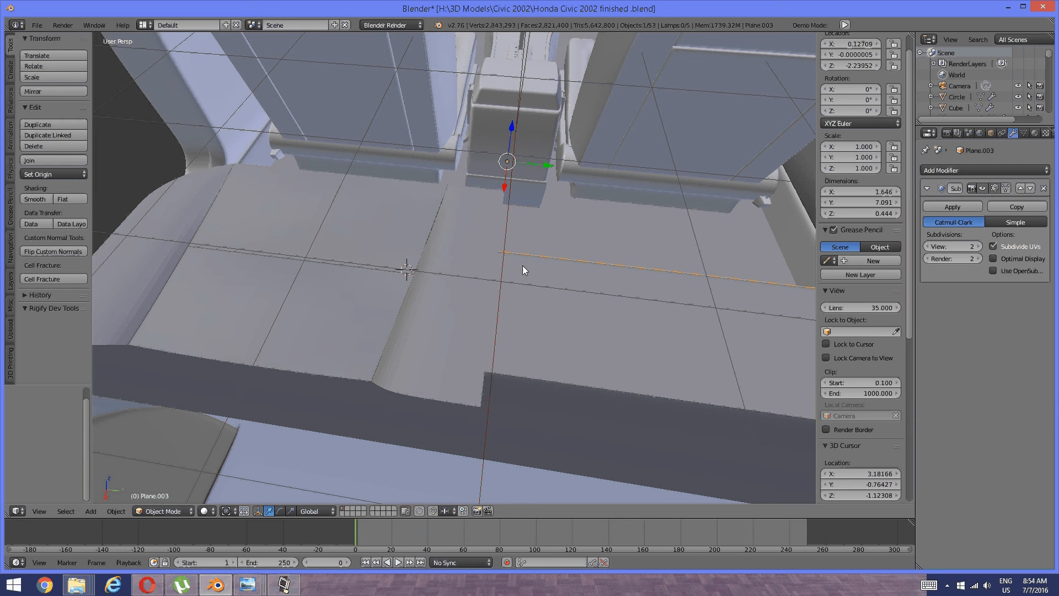
pyautogui.hotkey('shift', 's')
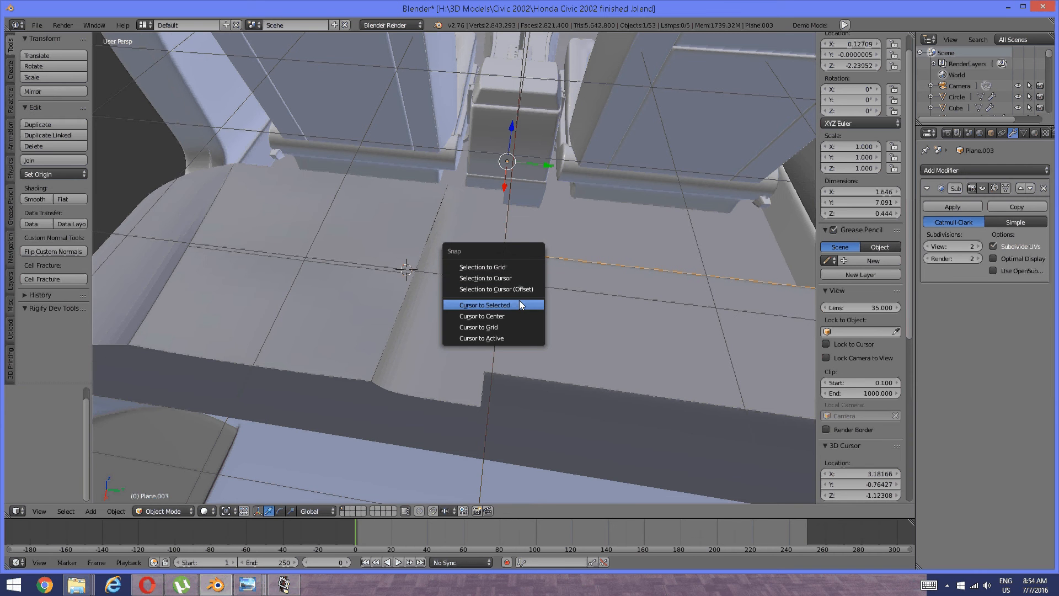
pyautogui.click(519, 301)
pyautogui.hotkey('shift', 's')
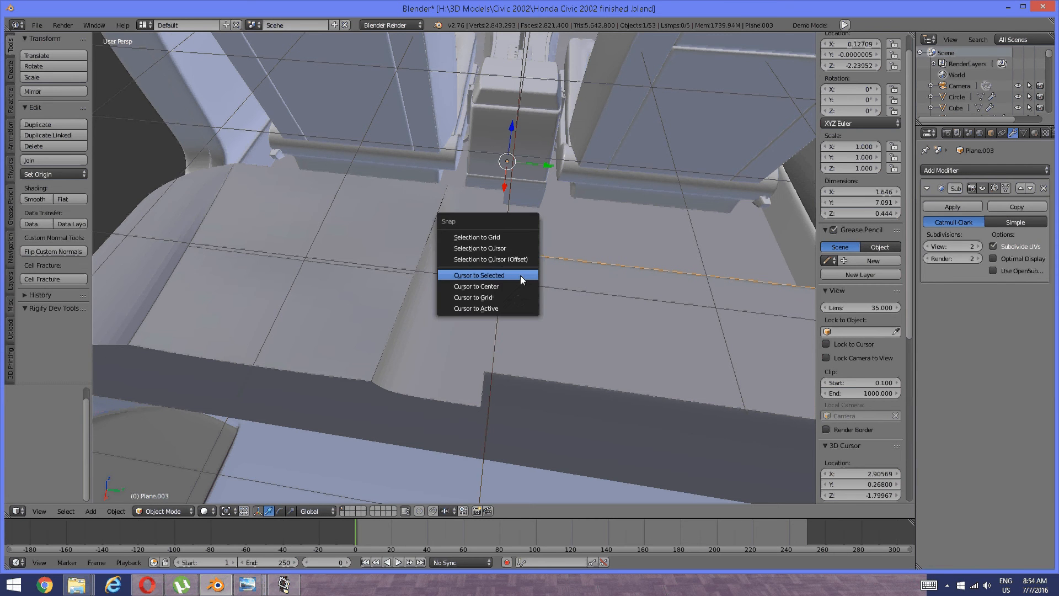
pyautogui.click(520, 276)
pyautogui.press('a')
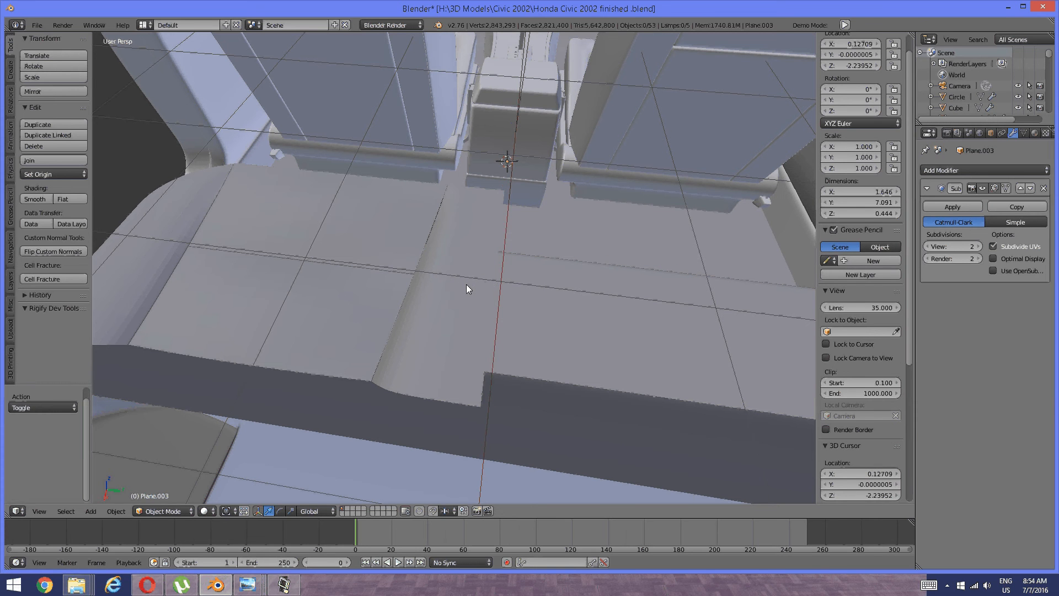
# Select the shell Cube.003 and set its origin to the 3D cursor
pyautogui.rightClick(467, 285)
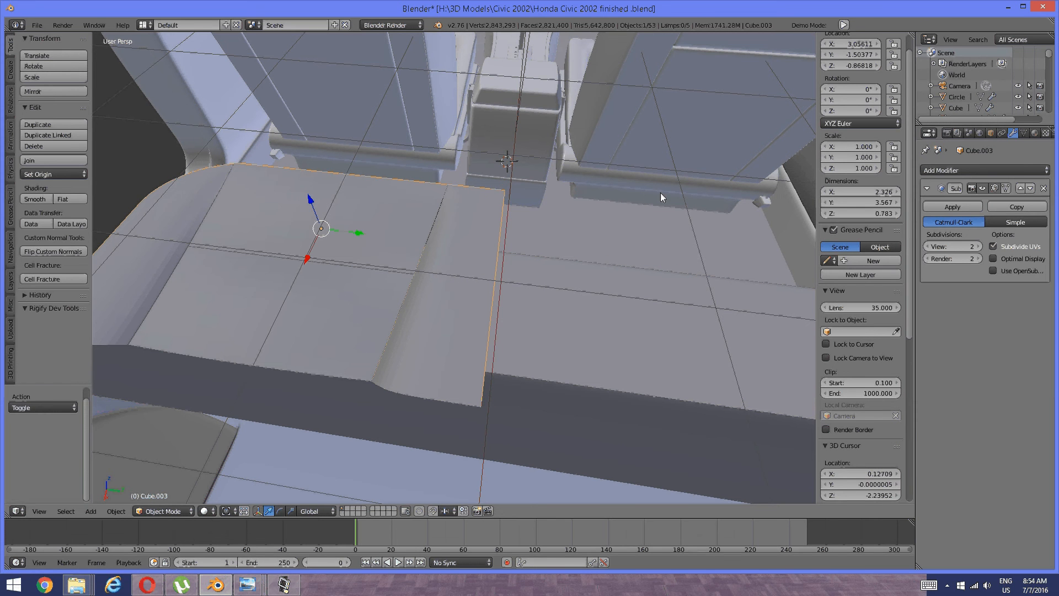
pyautogui.click(122, 510)
pyautogui.moveTo(147, 464)
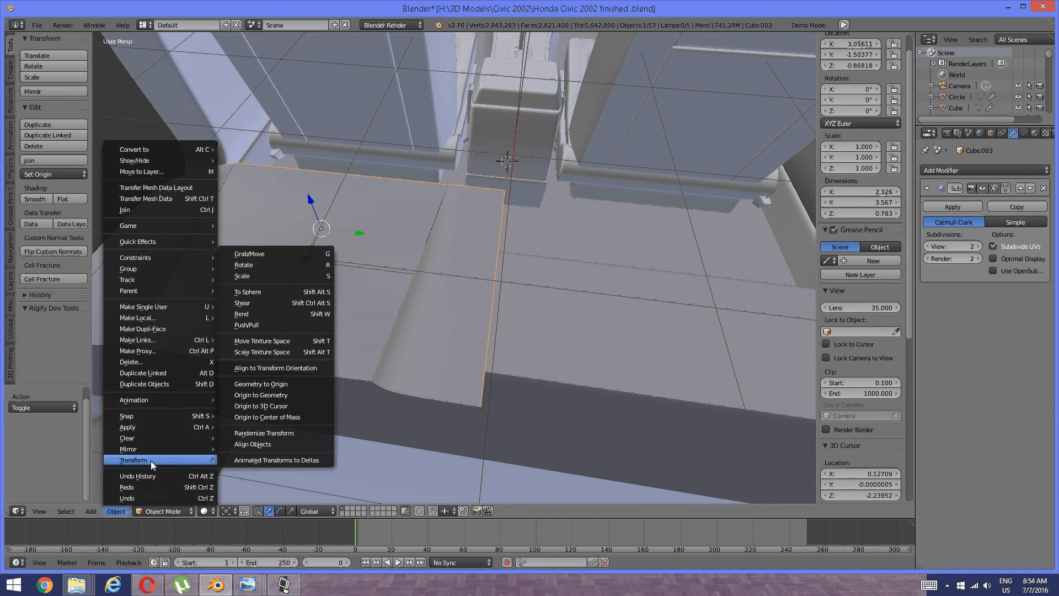
pyautogui.click(295, 406)
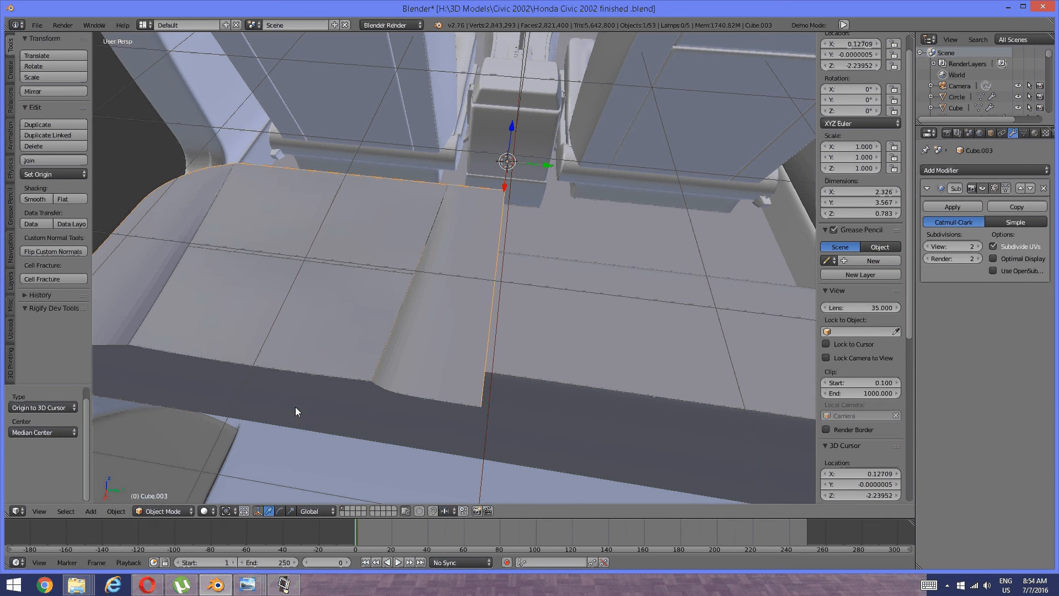
# Move the shell's selected centre-side border edges -0.119 along Y in Edit Mode, and add a Mirror modifier to the shell
pyautogui.moveTo(348, 373); pyautogui.dragTo(412, 378, button='middle')
pyautogui.press('Tab')
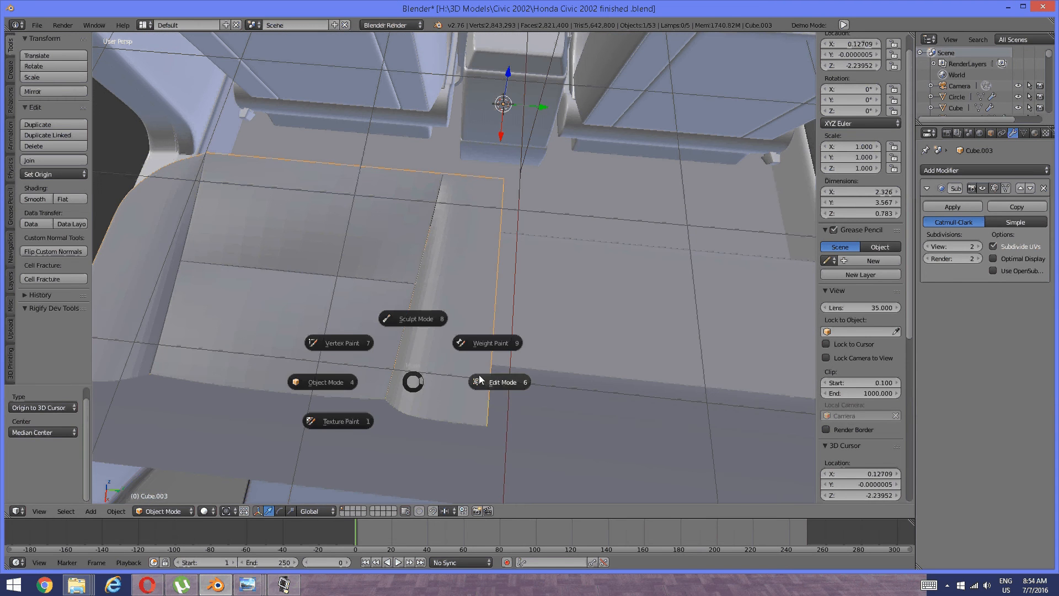
pyautogui.click(492, 377)
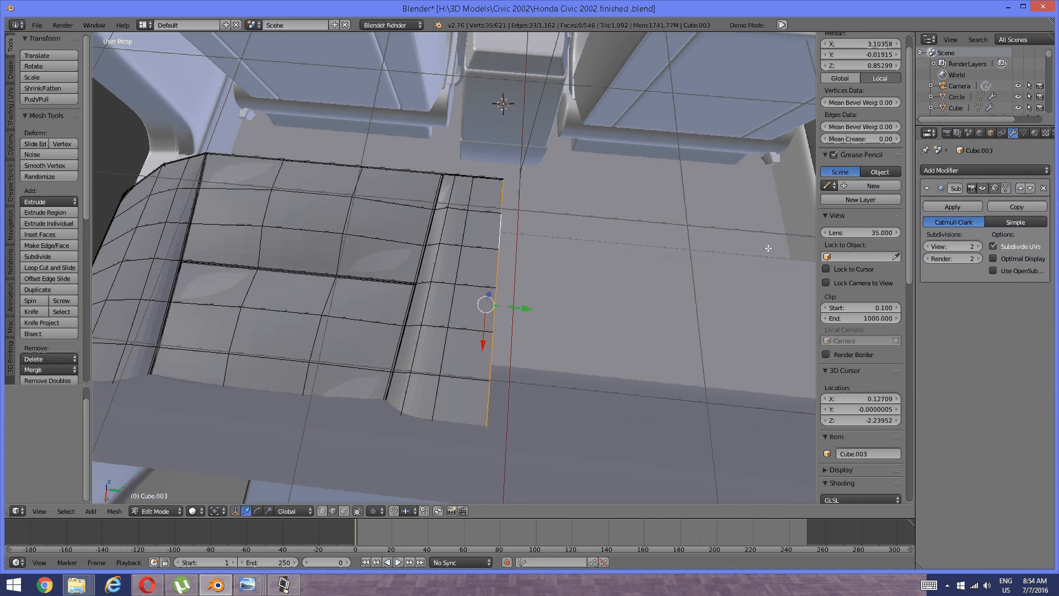
pyautogui.moveTo(532, 311); pyautogui.dragTo(514, 308)
pyautogui.click(1018, 168)
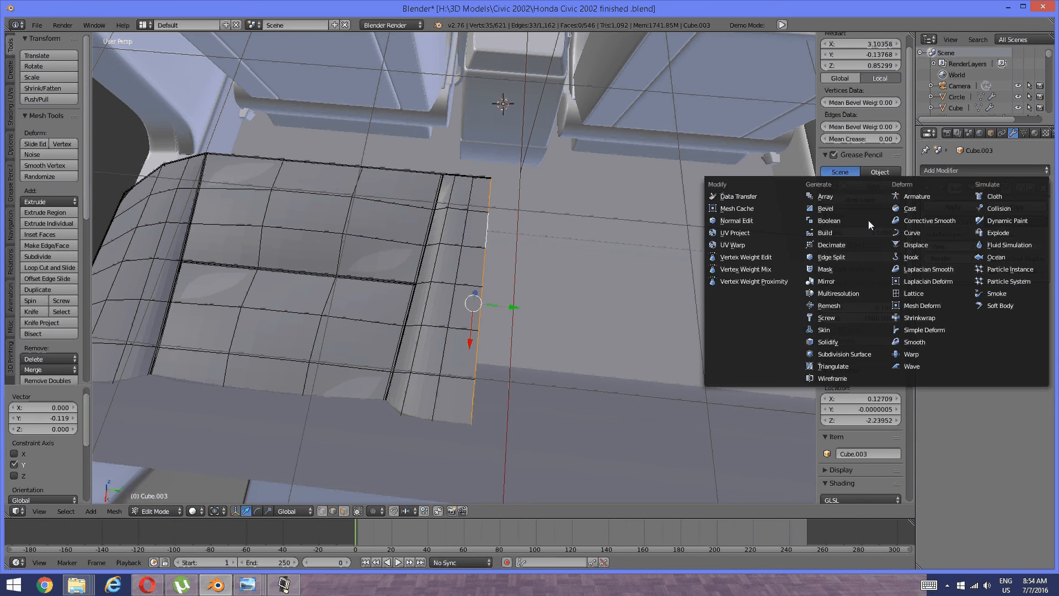
pyautogui.click(832, 281)
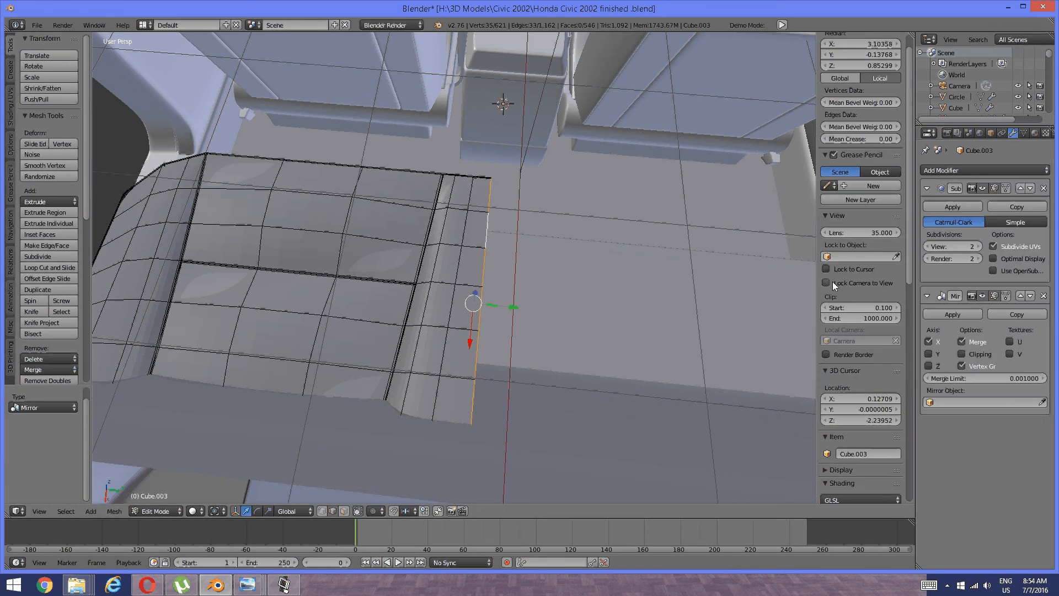
# Set the shell's mirror axis to Y with clipping and move the selected centre-side border edges 0.255 along Y to the centre line
pyautogui.click(928, 341)
pyautogui.click(928, 354)
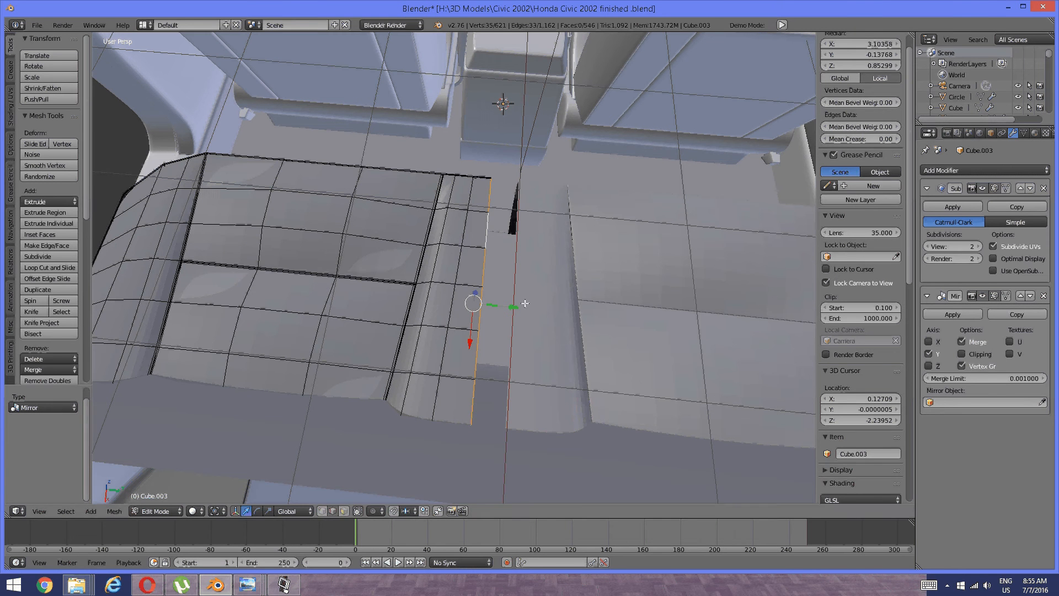
pyautogui.click(962, 354)
pyautogui.moveTo(728, 352); pyautogui.dragTo(686, 308, button='middle')
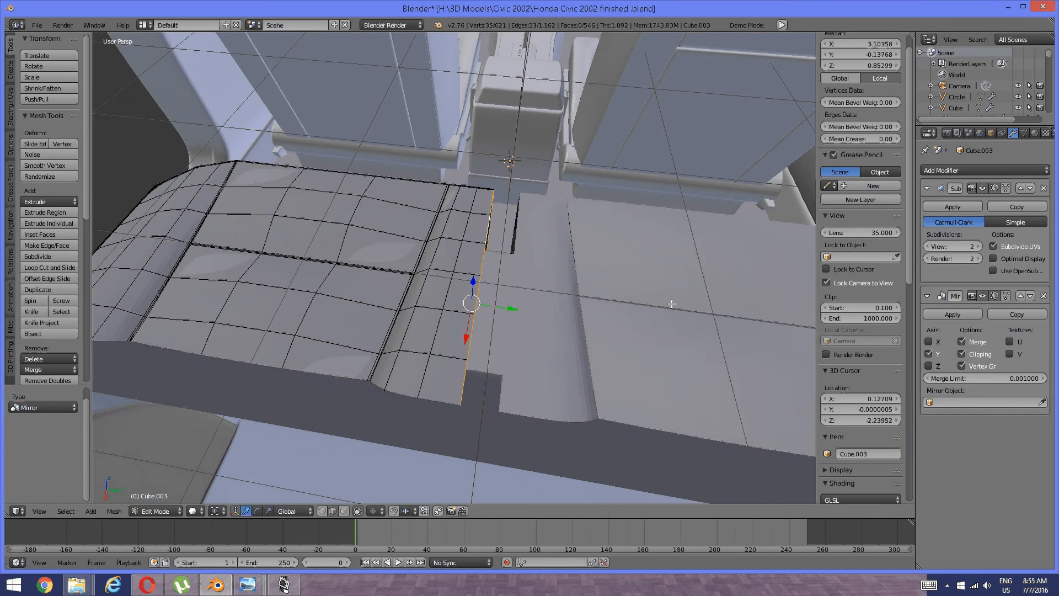
pyautogui.moveTo(512, 312); pyautogui.dragTo(540, 304)
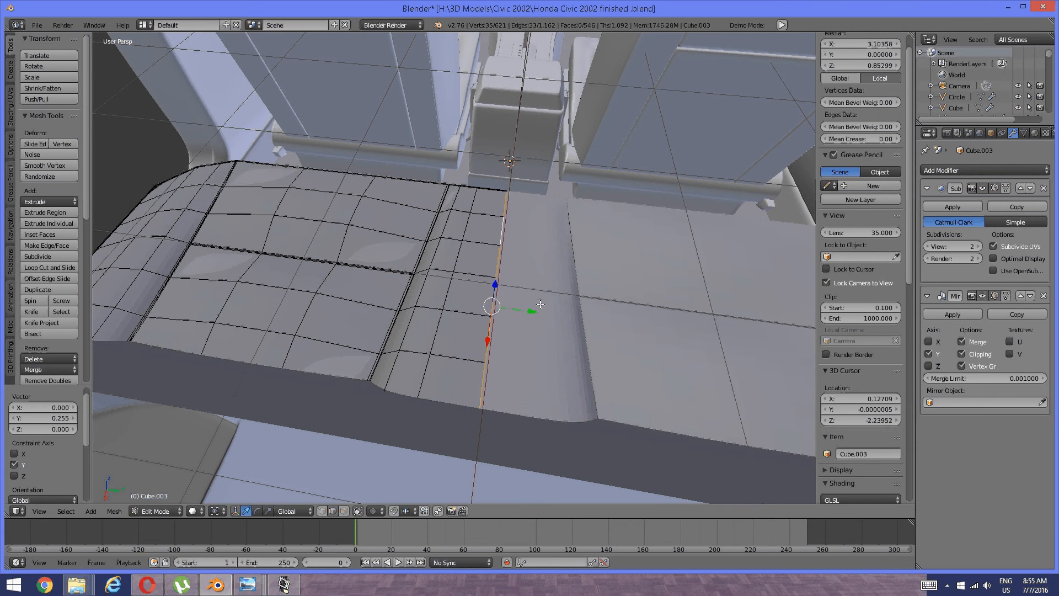
# Apply the Mirror modifier on the shell Cube.003 in Object Mode and check the joined mesh
pyautogui.click(953, 313)
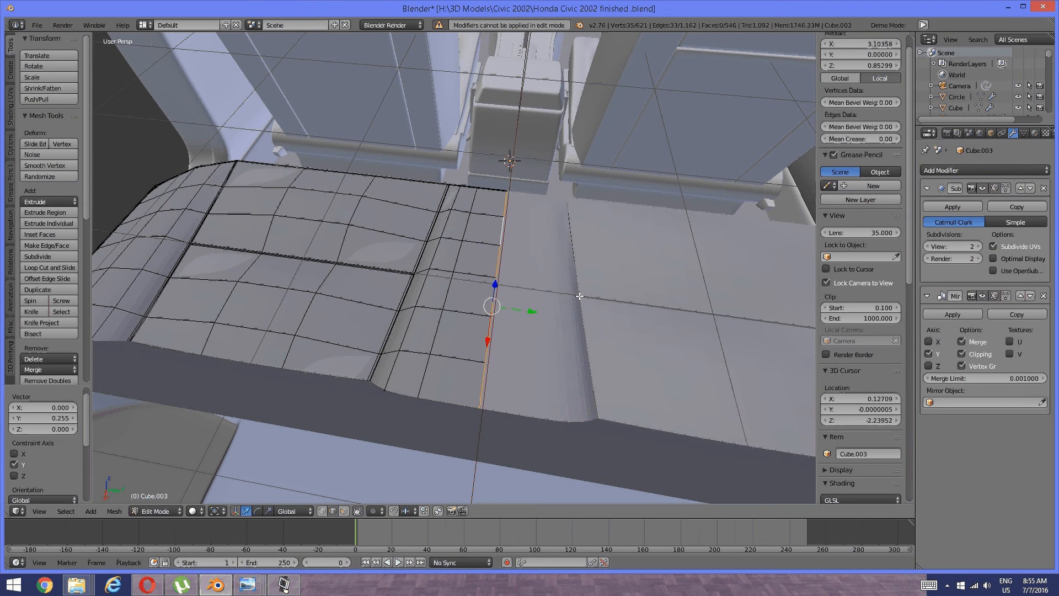
pyautogui.press('Tab')
pyautogui.click(436, 279)
pyautogui.click(952, 314)
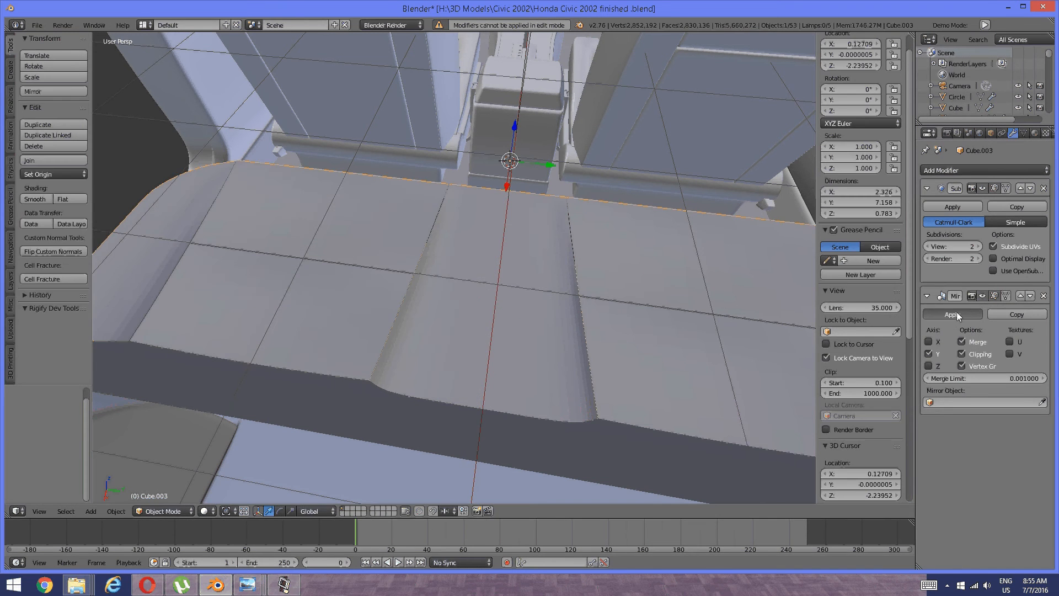
pyautogui.press('Tab')
pyautogui.click(630, 282)
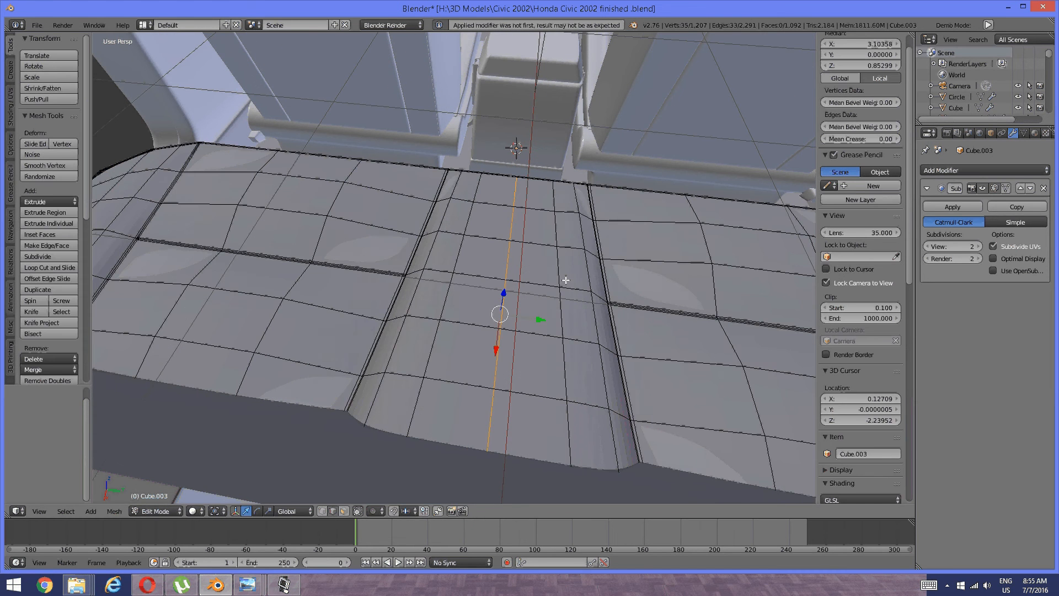
pyautogui.press('Tab')
pyautogui.click(494, 281)
pyautogui.click(494, 283)
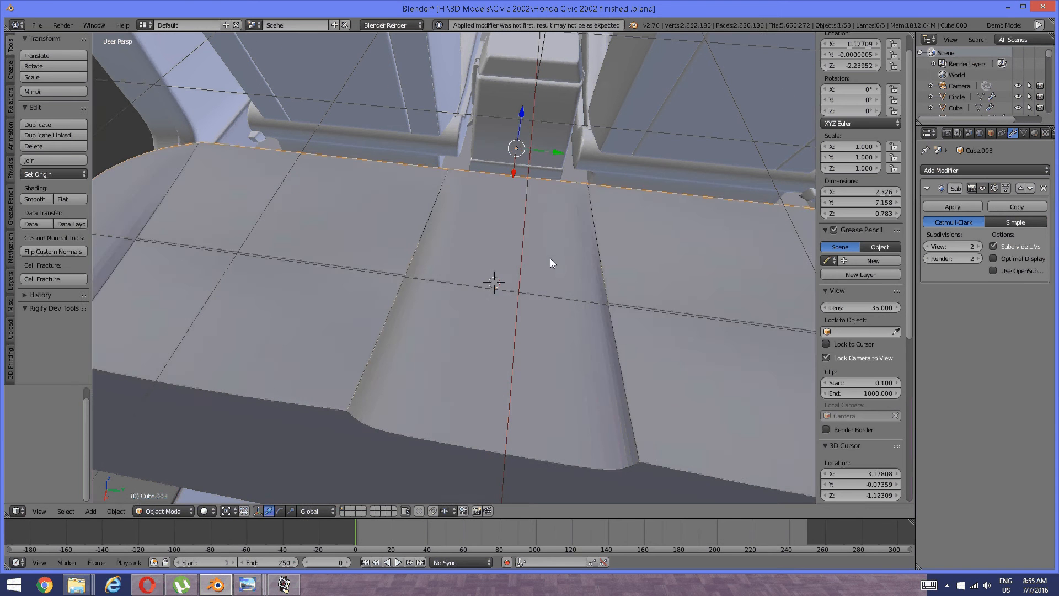
# Select the floor panel Plane.001 behind the rear seat and extrude its upper rear edge 1.704 along Z in Edit Mode
pyautogui.moveTo(550, 258); pyautogui.dragTo(458, 322, button='middle')
pyautogui.moveTo(395, 419); pyautogui.dragTo(523, 315, button='middle')
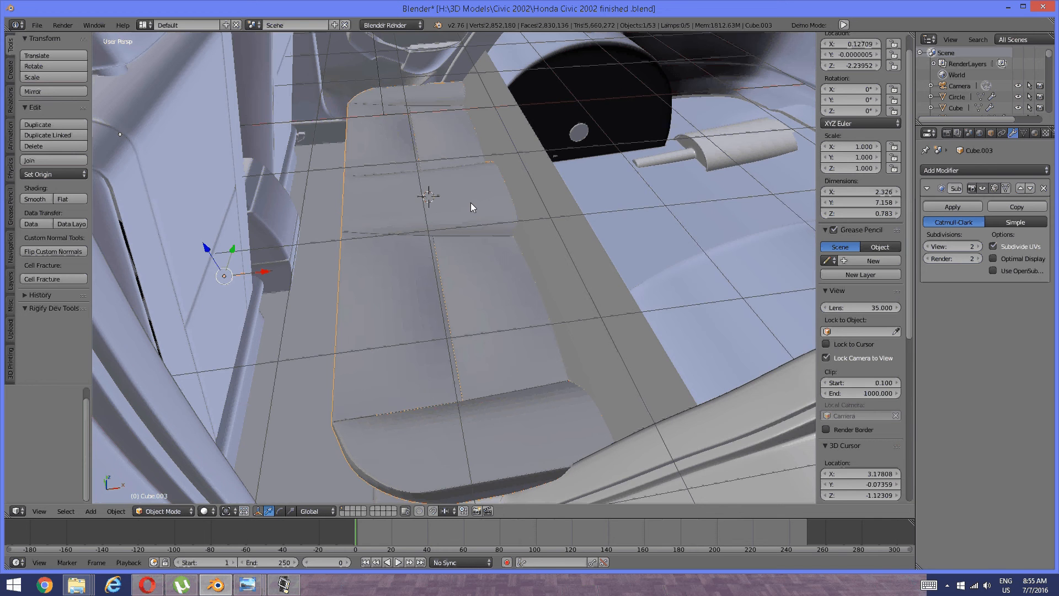
pyautogui.moveTo(471, 207); pyautogui.dragTo(466, 182, button='middle')
pyautogui.moveTo(459, 230); pyautogui.dragTo(439, 237, button='middle')
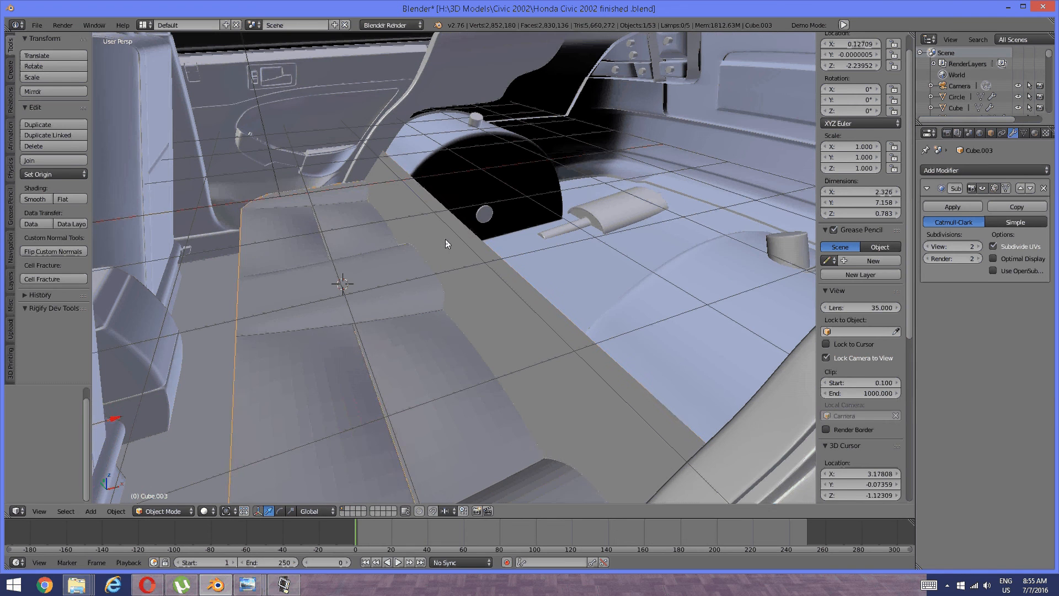
pyautogui.rightClick(445, 239)
pyautogui.press('Tab')
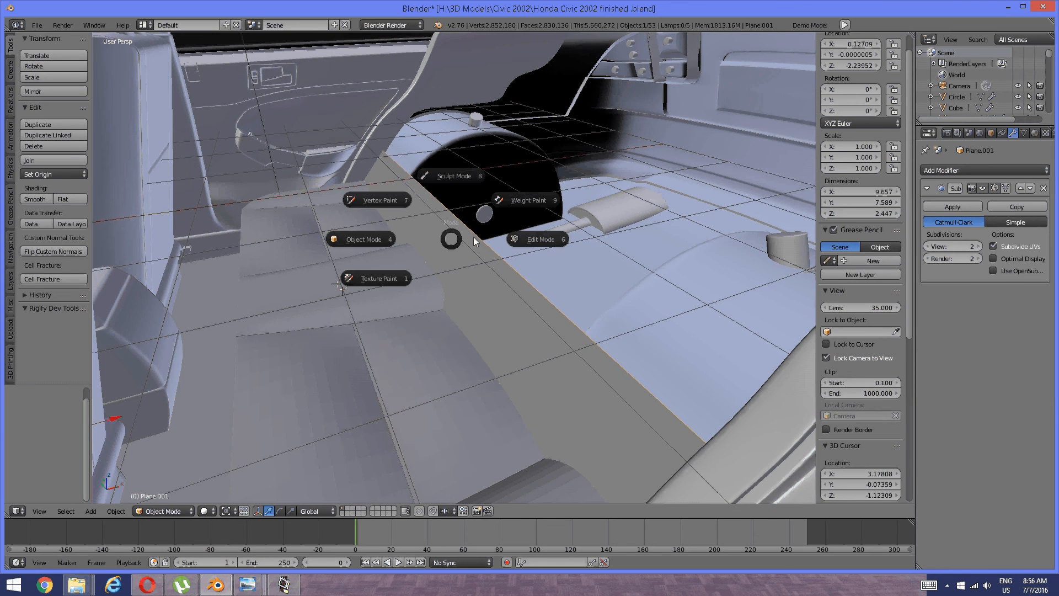
pyautogui.click(527, 244)
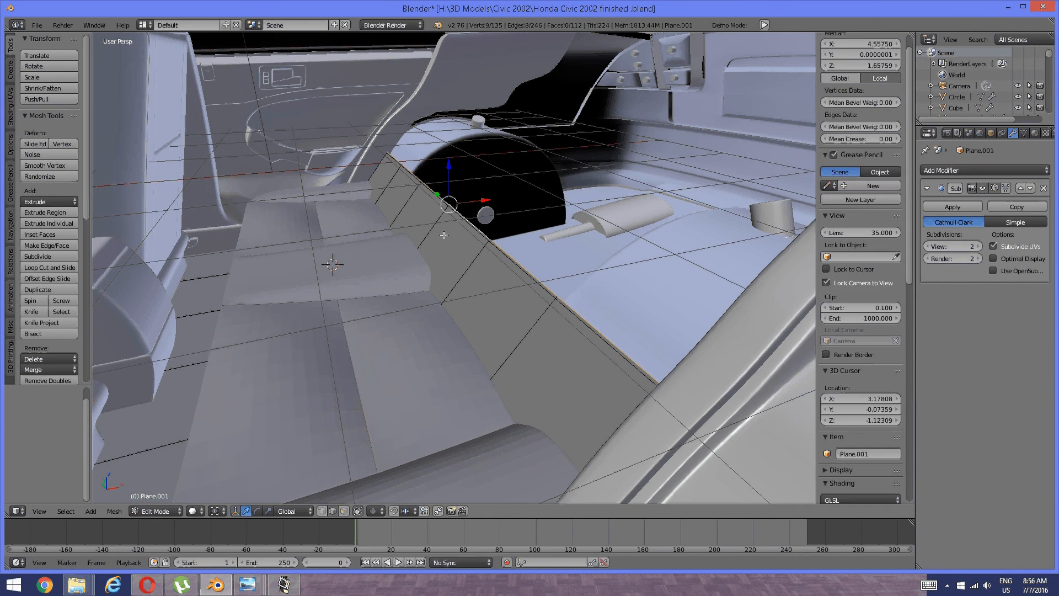
pyautogui.moveTo(444, 235); pyautogui.dragTo(449, 234, button='middle')
pyautogui.press('e')
pyautogui.press('z')
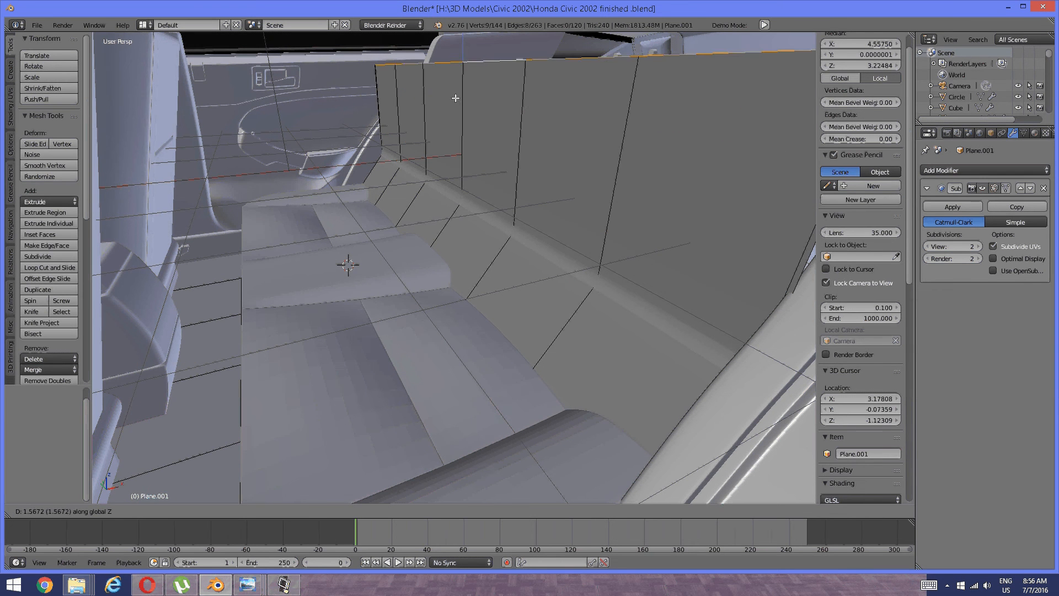
pyautogui.click(456, 100)
# Slant the extruded panel backwards by moving its top edge 1.348 along X and 0.197 along Z
pyautogui.moveTo(457, 99); pyautogui.dragTo(443, 159, button='middle')
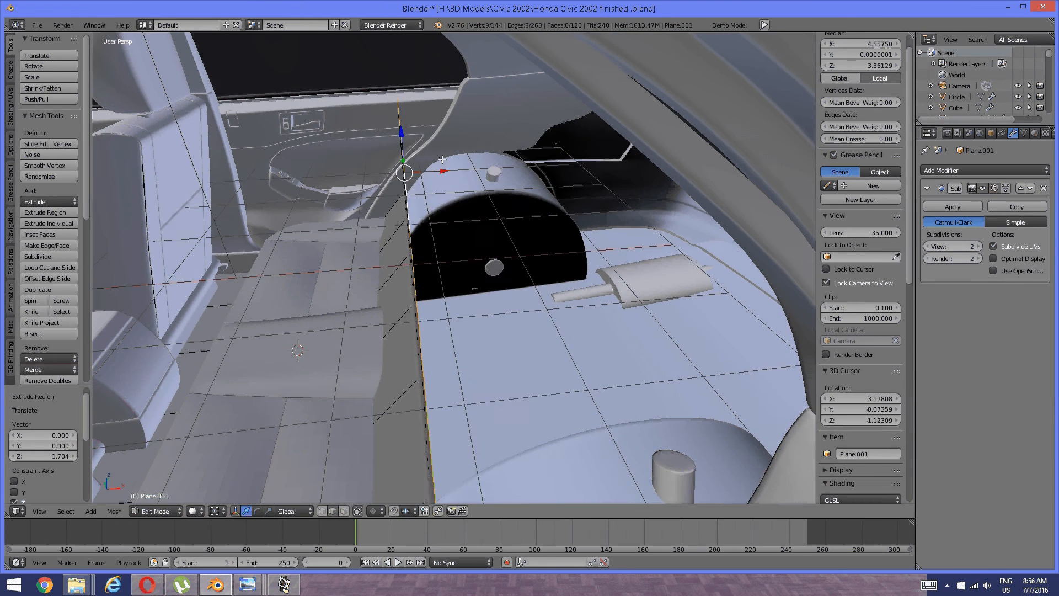
pyautogui.press('g')
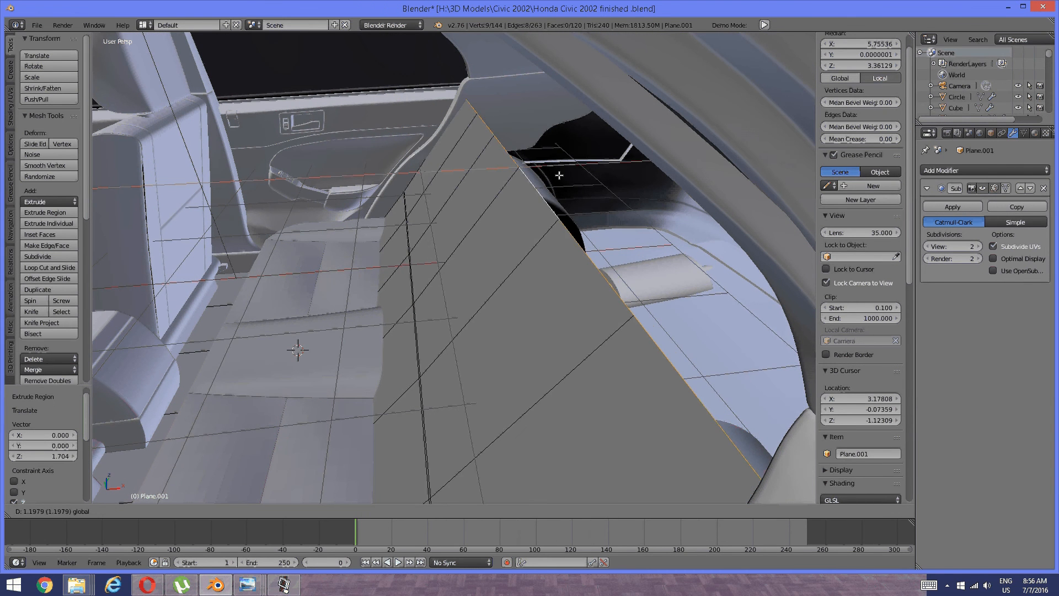
pyautogui.click(569, 176)
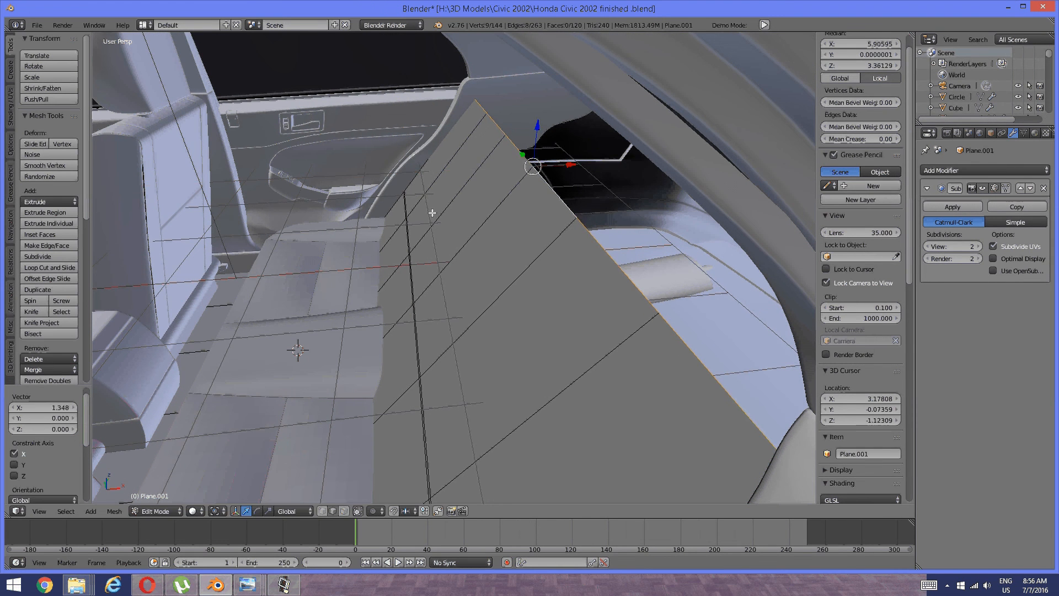
pyautogui.moveTo(430, 213)
pyautogui.mouseDown(button='middle')
pyautogui.moveTo(439, 237)
pyautogui.moveTo(444, 220)
pyautogui.mouseUp(button='middle')
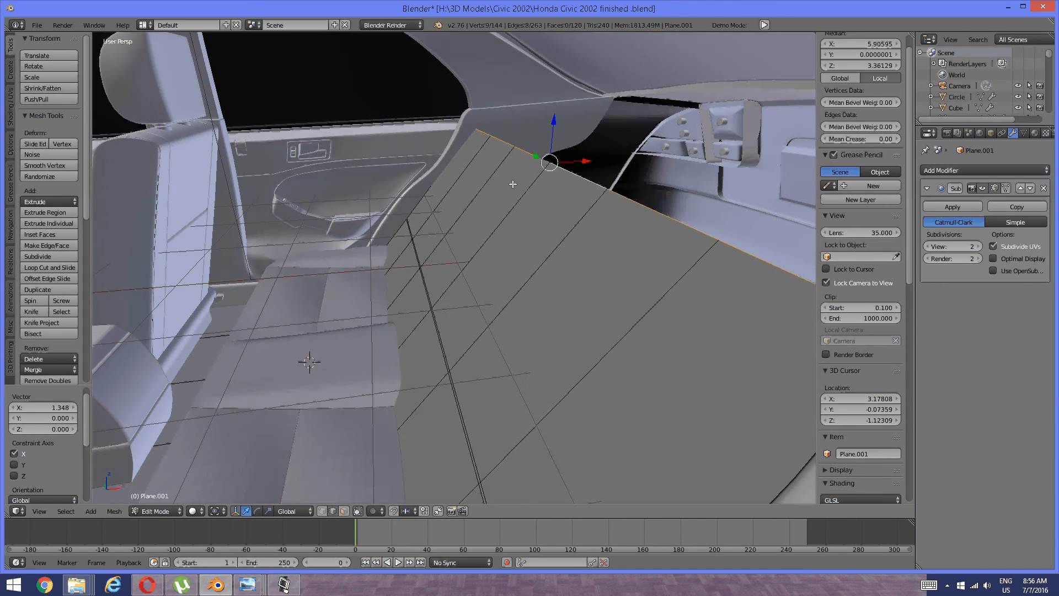
pyautogui.scroll(8, 530, 177)
pyautogui.scroll(-10, 530, 183)
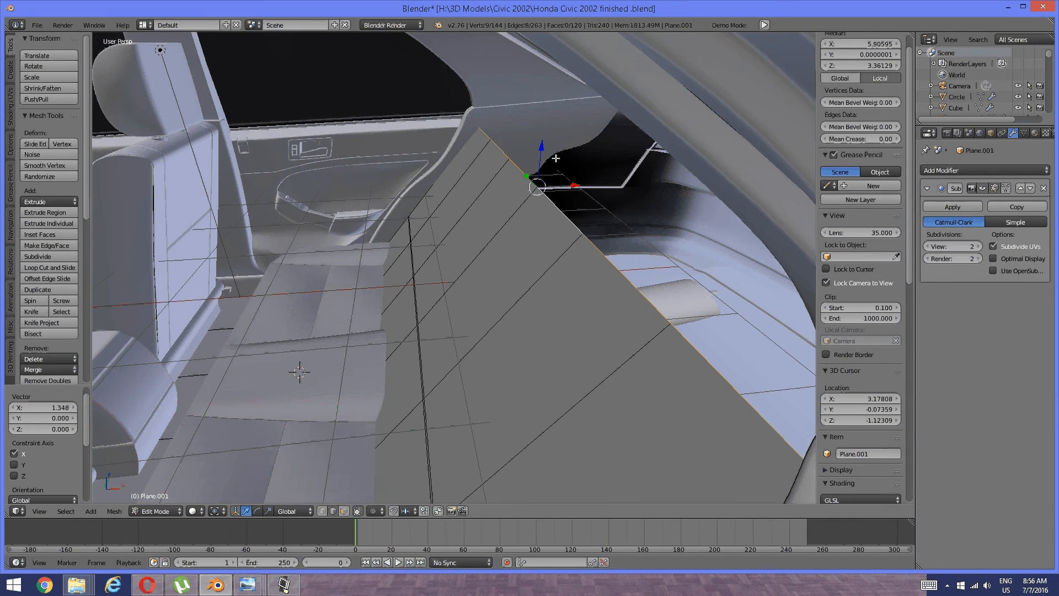
pyautogui.press('g')
pyautogui.press('z')
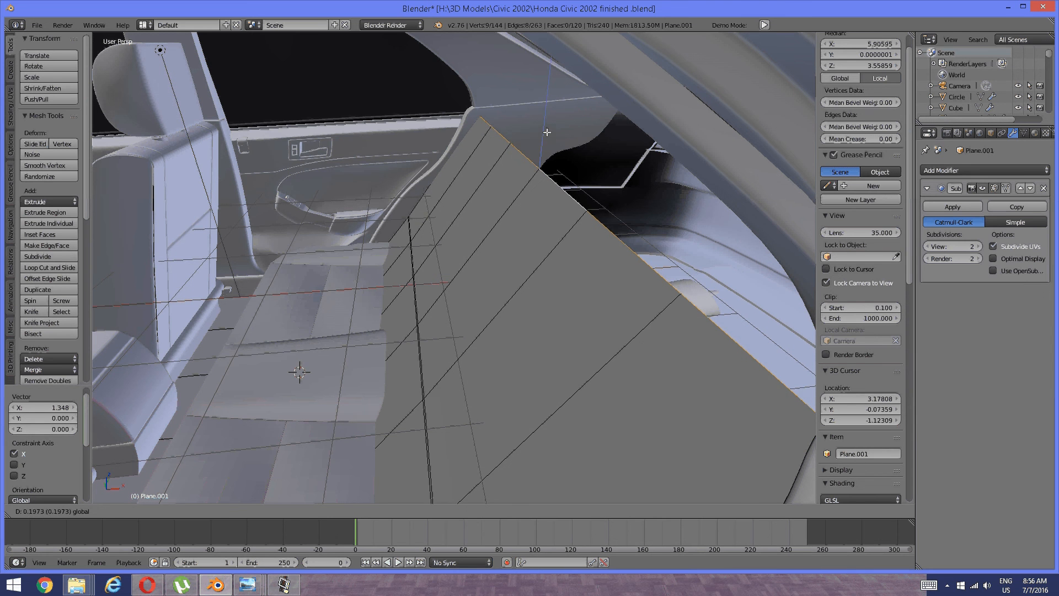
pyautogui.click(547, 133)
# Move the slanted panel's top edge about 0.119 further along X and deselect everything
pyautogui.press('g')
pyautogui.press('x')
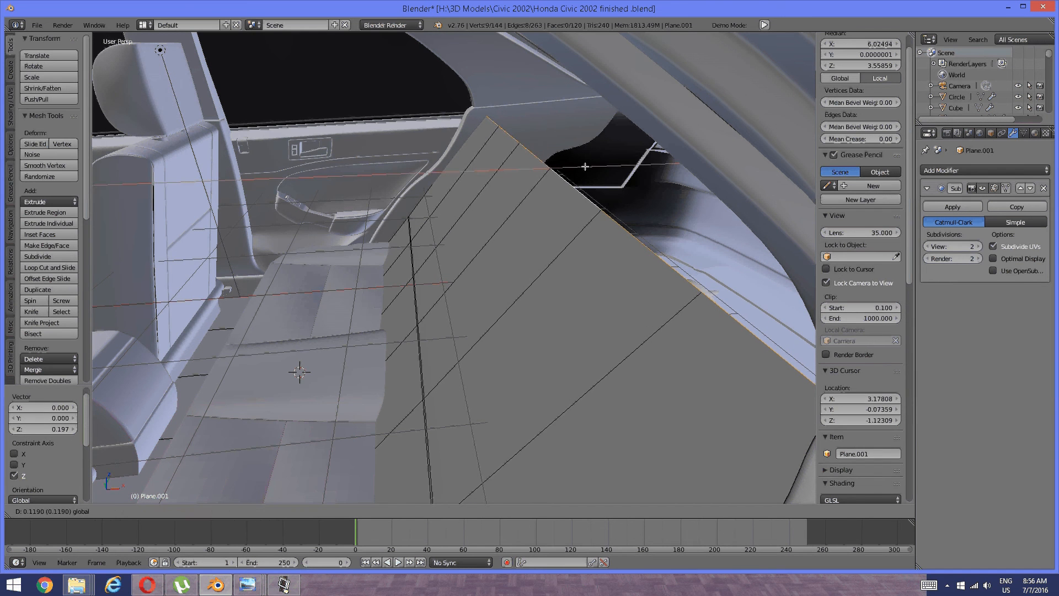
pyautogui.click(576, 166)
pyautogui.moveTo(574, 165)
pyautogui.mouseDown(button='middle')
pyautogui.moveTo(522, 165)
pyautogui.moveTo(574, 184)
pyautogui.mouseUp(button='middle')
pyautogui.press('a')
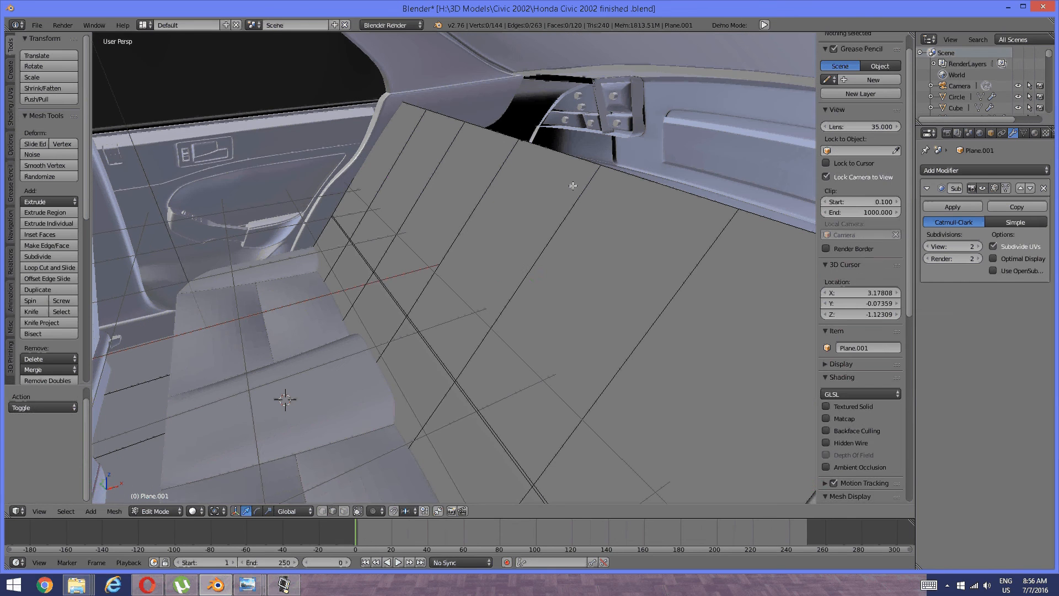
# Add a horizontal loop cut to the slanted panel just below its top edge, and clear the selection
pyautogui.hotkey('ctrl', 'r')
pyautogui.click(599, 191)
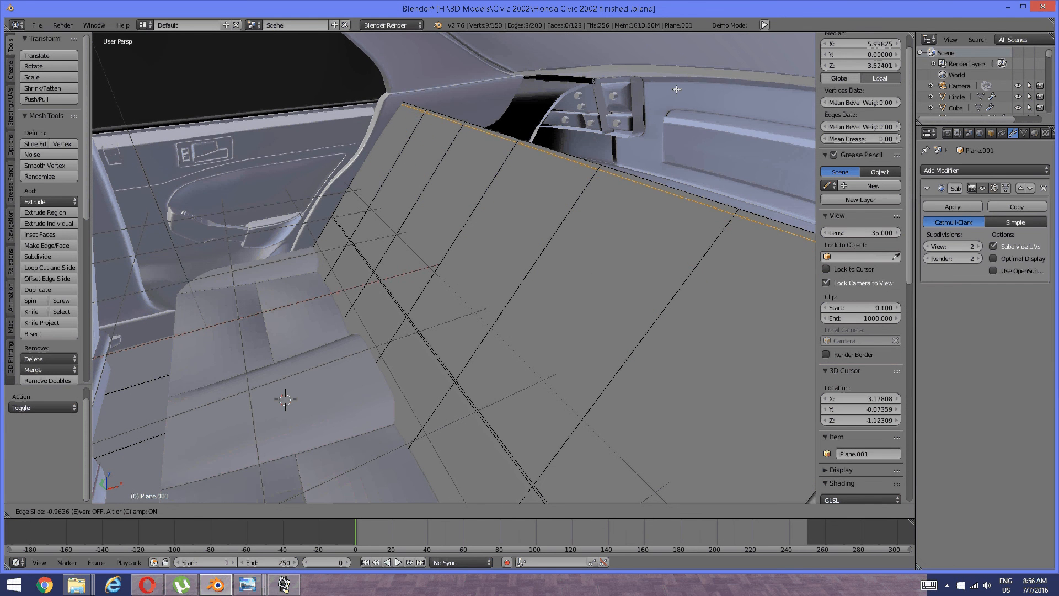
pyautogui.click(670, 138)
pyautogui.press('a')
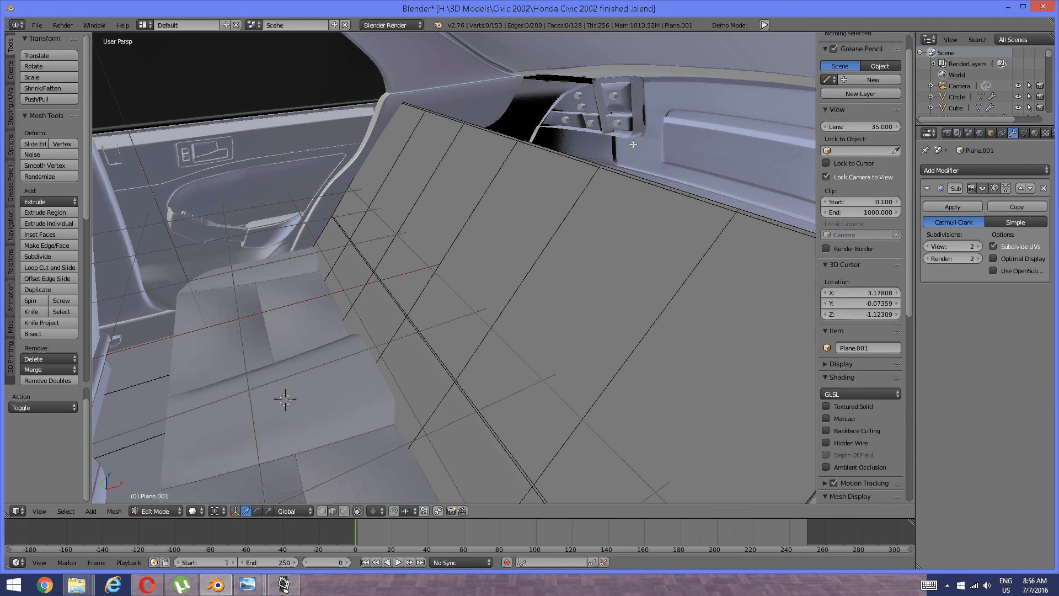
# Select the panel's top edge together with the loop just below it and move both 0.135 along X
pyautogui.keyDown('alt'); pyautogui.rightClick(560, 151); pyautogui.keyUp('alt')
pyautogui.keyDown('alt'); pyautogui.keyDown('shift'); pyautogui.rightClick(562, 156); pyautogui.keyUp('shift'); pyautogui.keyUp('alt')
pyautogui.moveTo(569, 155); pyautogui.dragTo(524, 142, button='middle')
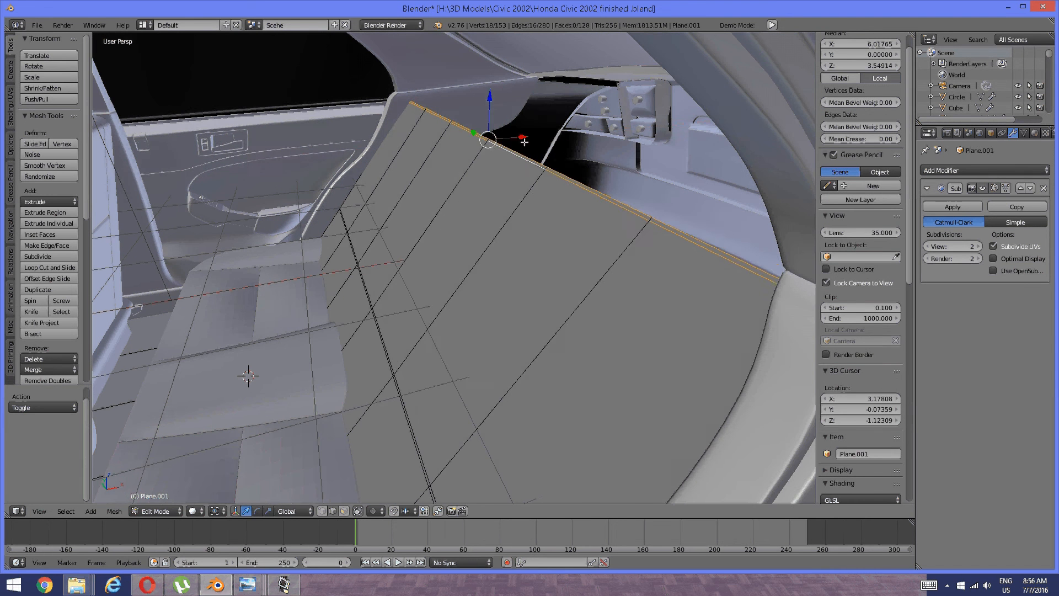
pyautogui.moveTo(524, 142); pyautogui.dragTo(529, 137)
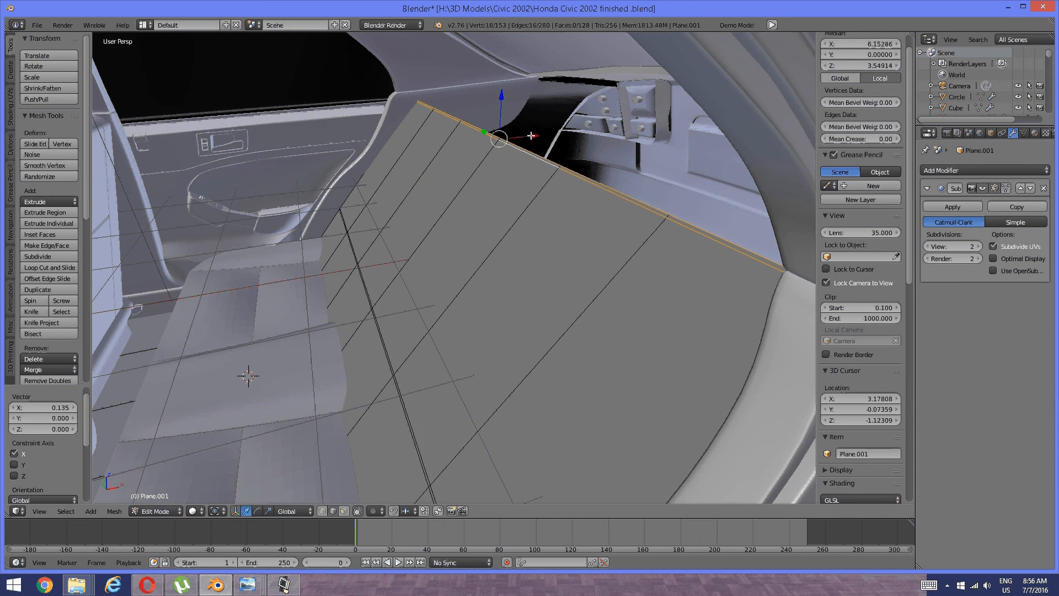
pyautogui.press('a')
# Examine how the slanted panel fits behind the rear seat, from inside the cabin and through the rear door opening
pyautogui.scroll(-4, 480, 163)
pyautogui.scroll(4, 481, 164)
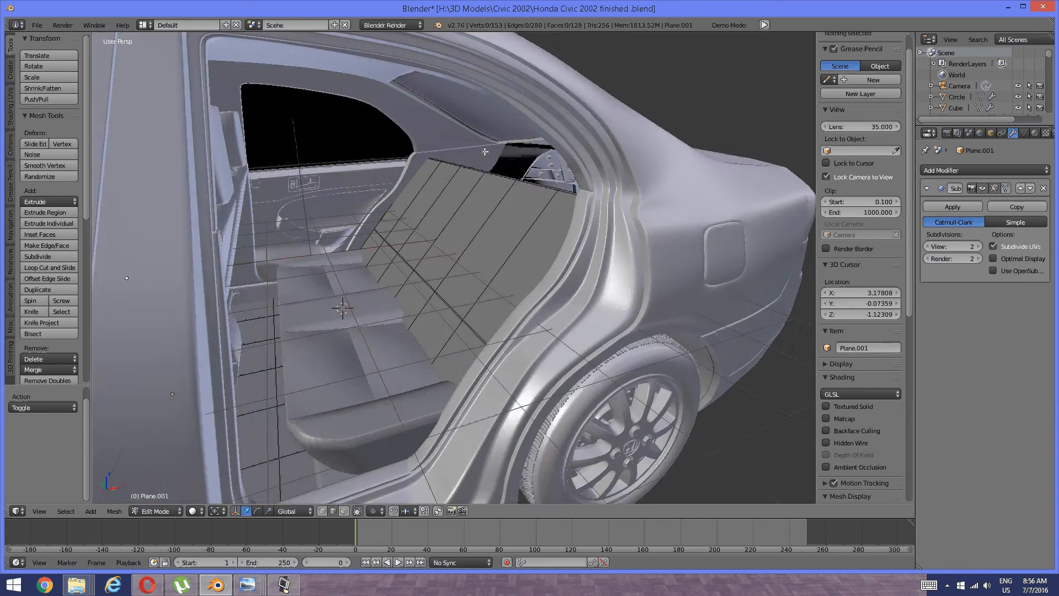
pyautogui.scroll(-4, 492, 168)
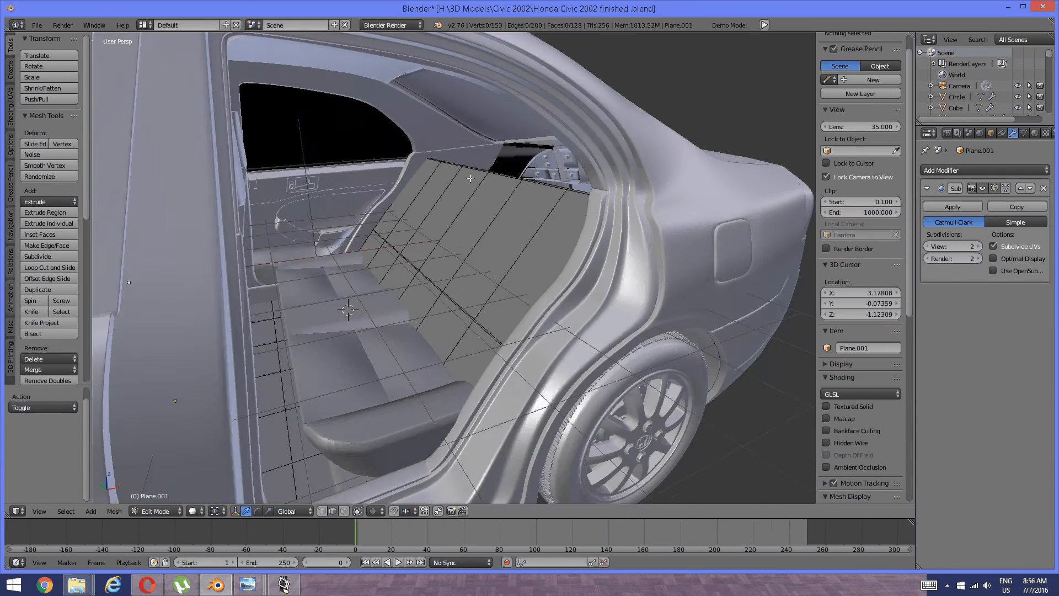
pyautogui.scroll(4, 474, 177)
pyautogui.scroll(-4, 480, 229)
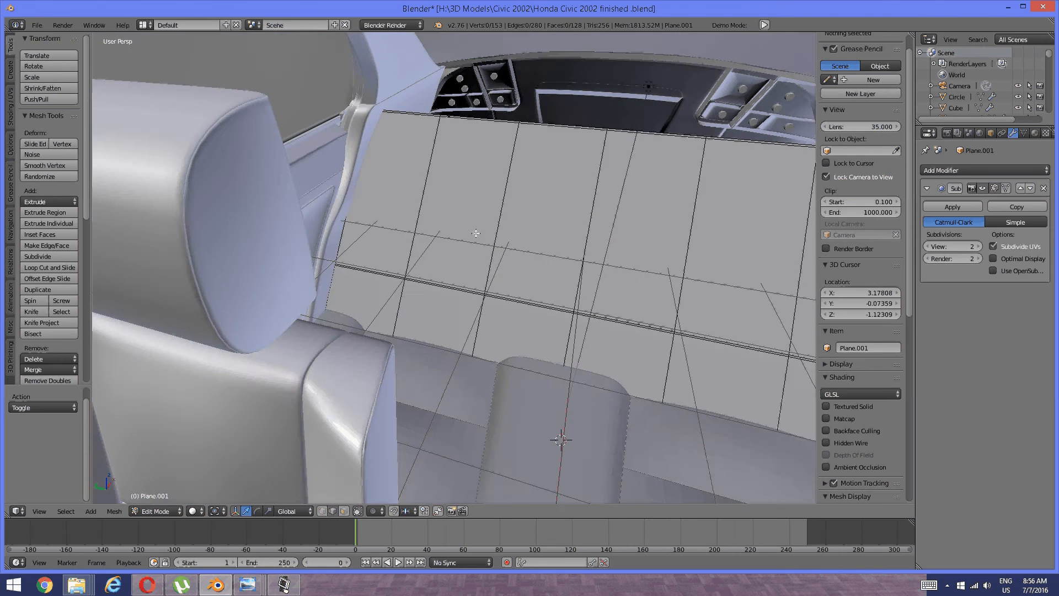
pyautogui.scroll(5, 521, 214)
pyautogui.scroll(-5, 521, 213)
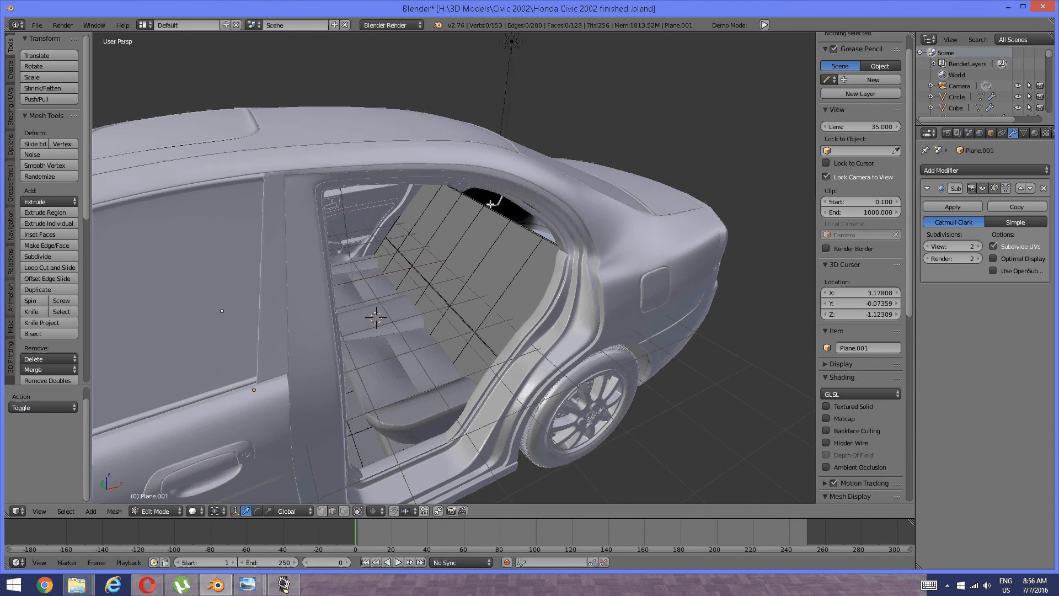
pyautogui.scroll(4, 482, 223)
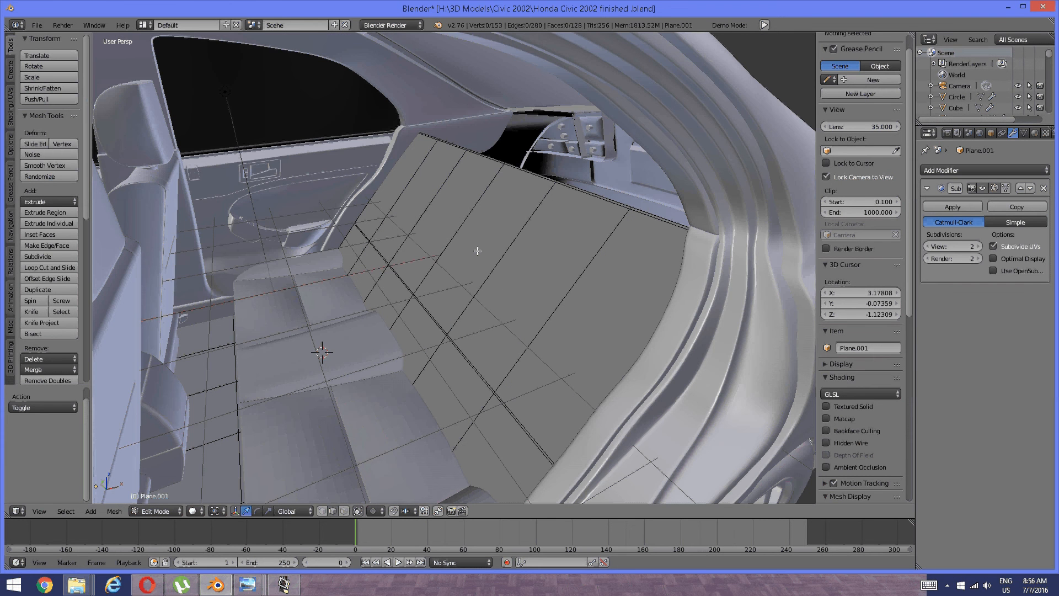
pyautogui.scroll(-5, 456, 263)
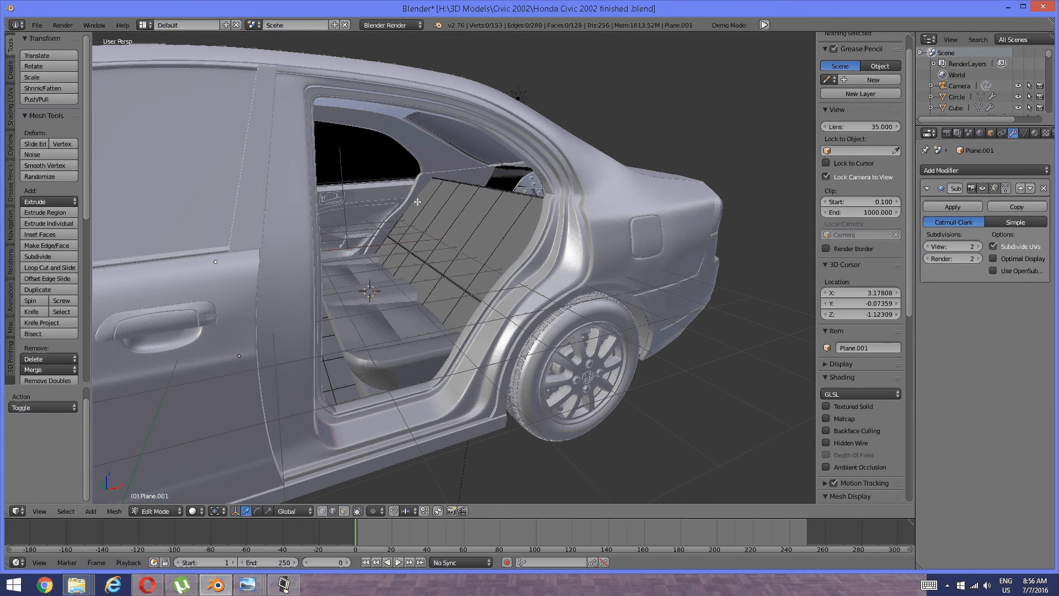
pyautogui.scroll(3, 446, 205)
pyautogui.scroll(4, 445, 206)
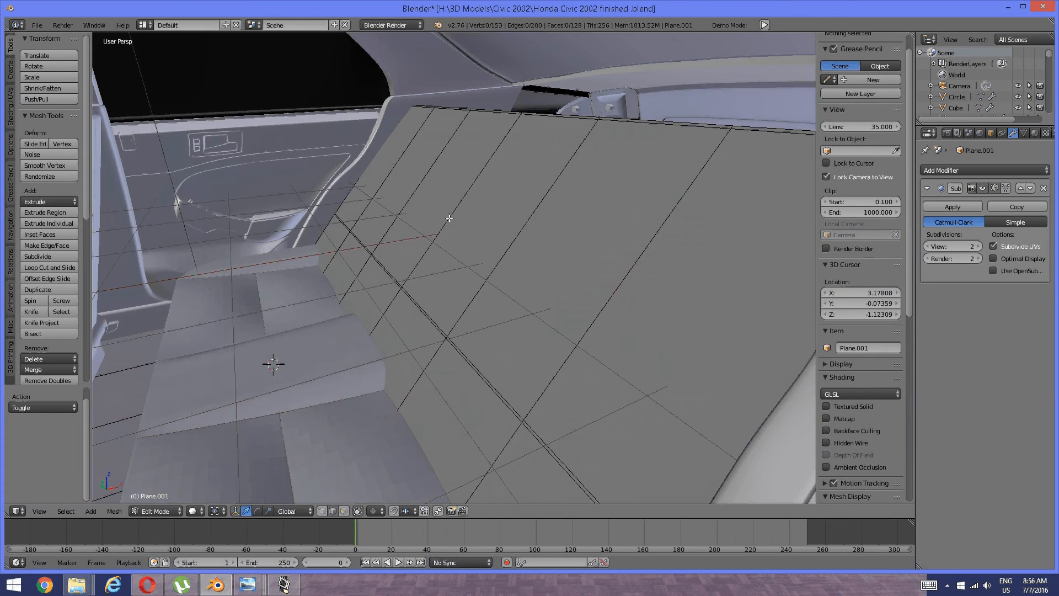
pyautogui.scroll(-4, 446, 214)
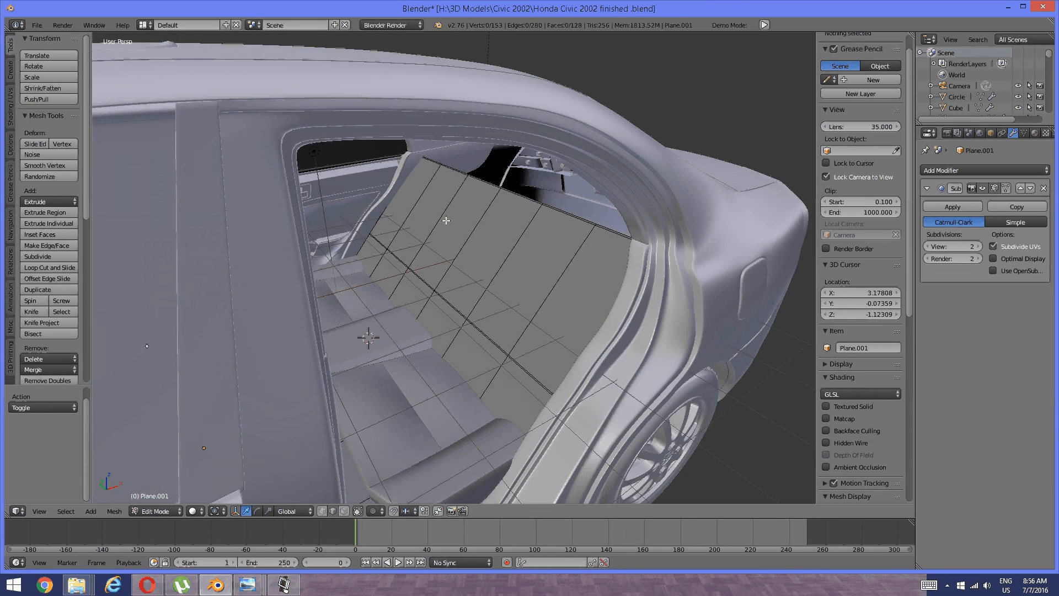
pyautogui.moveTo(447, 214); pyautogui.dragTo(478, 244, button='middle')
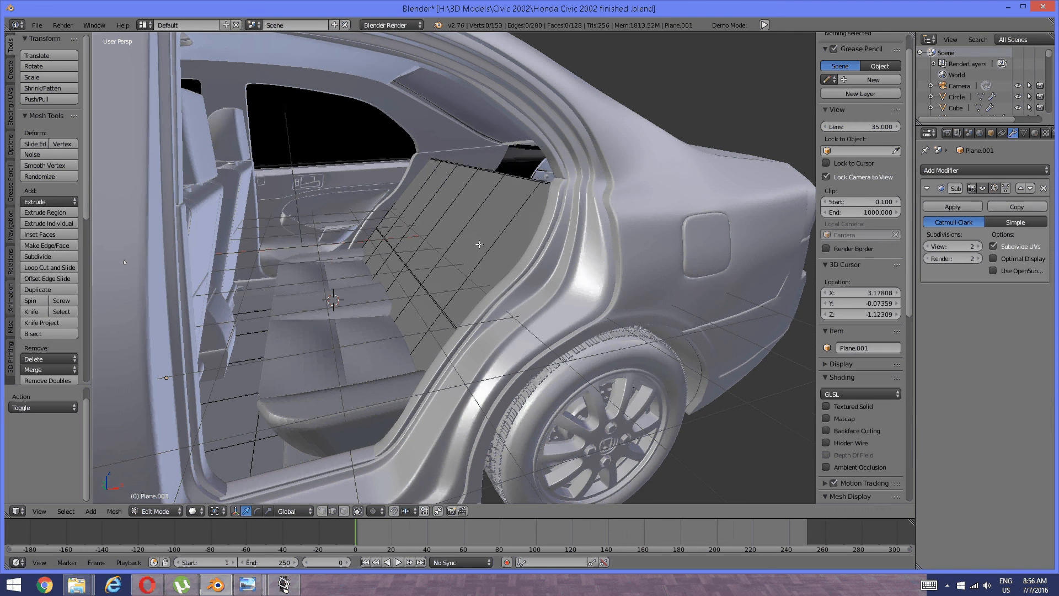
# Undo the shift of both upper loops, the loop cut below the top edge, and the top edge's last X move
pyautogui.hotkey('ctrl', 'z')
pyautogui.hotkey('ctrl', 'z')
pyautogui.hotkey('ctrl', 'z')
pyautogui.hotkey('ctrl', 'shift', 'z')
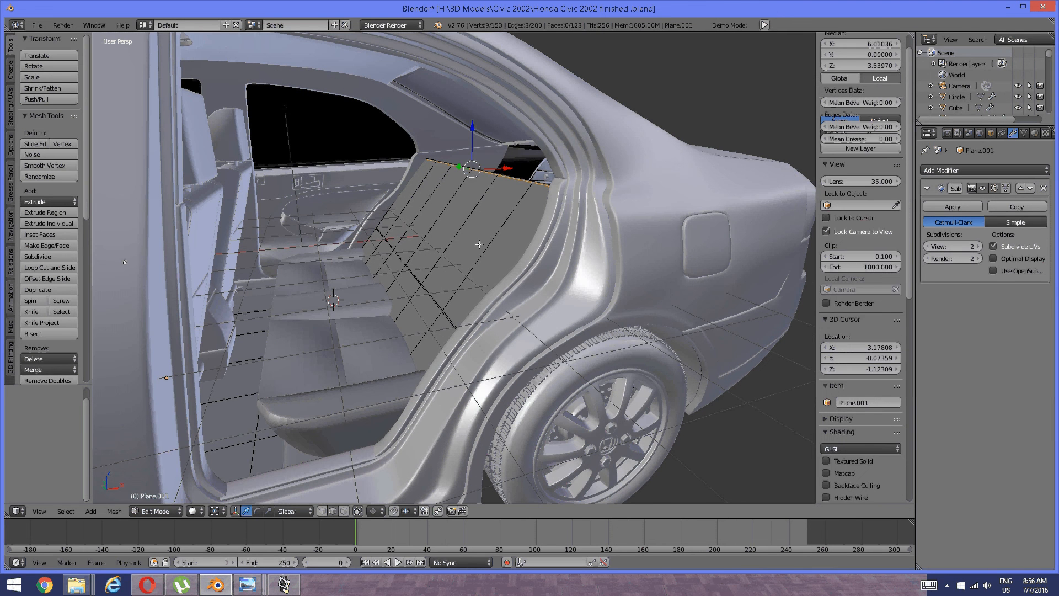
pyautogui.hotkey('ctrl', 'z')
pyautogui.hotkey('ctrl', 'z')
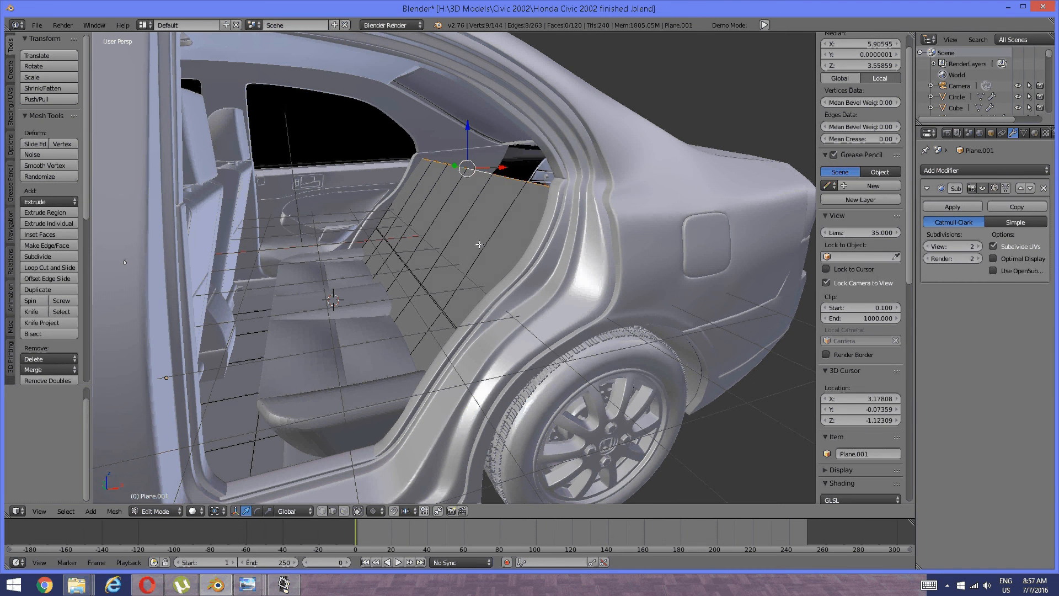
# Undo the upward extrusion of the slanted panel behind the rear seat and return to Object Mode
pyautogui.hotkey('ctrl', 'z')
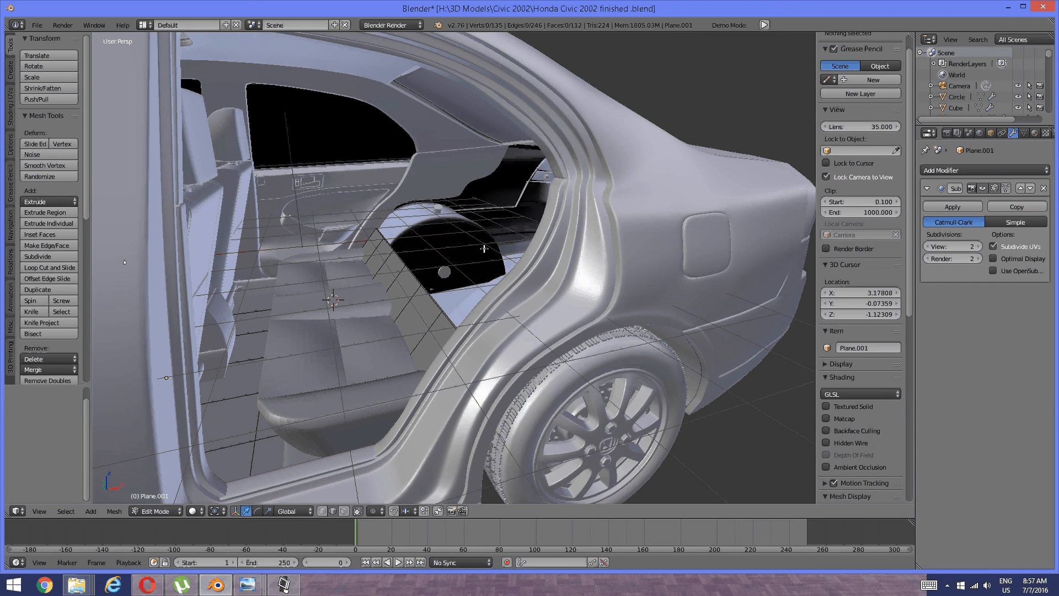
pyautogui.moveTo(484, 254); pyautogui.dragTo(442, 282, button='middle')
pyautogui.press('Tab')
pyautogui.click(380, 267)
pyautogui.scroll(-3, 442, 243)
pyautogui.scroll(6, 432, 256)
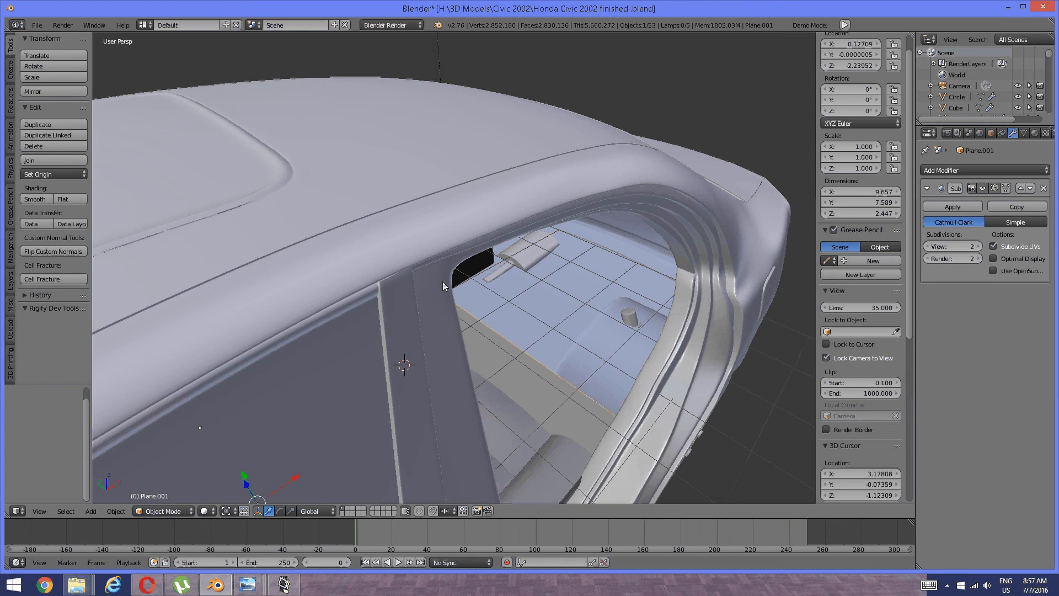
pyautogui.moveTo(523, 287); pyautogui.dragTo(459, 269, button='middle')
pyautogui.scroll(-3, 474, 276)
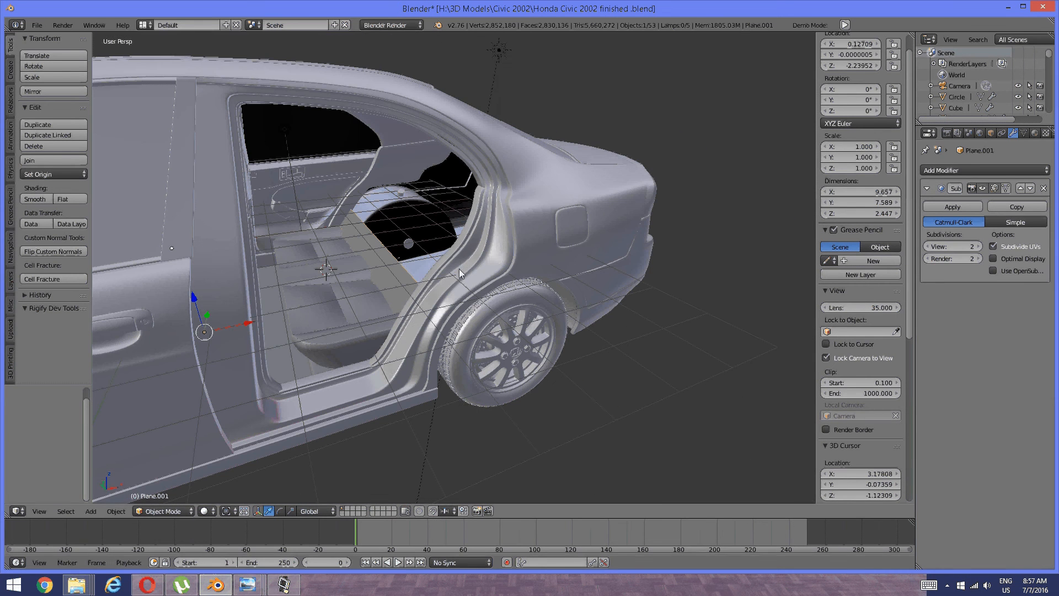
pyautogui.click(283, 585)
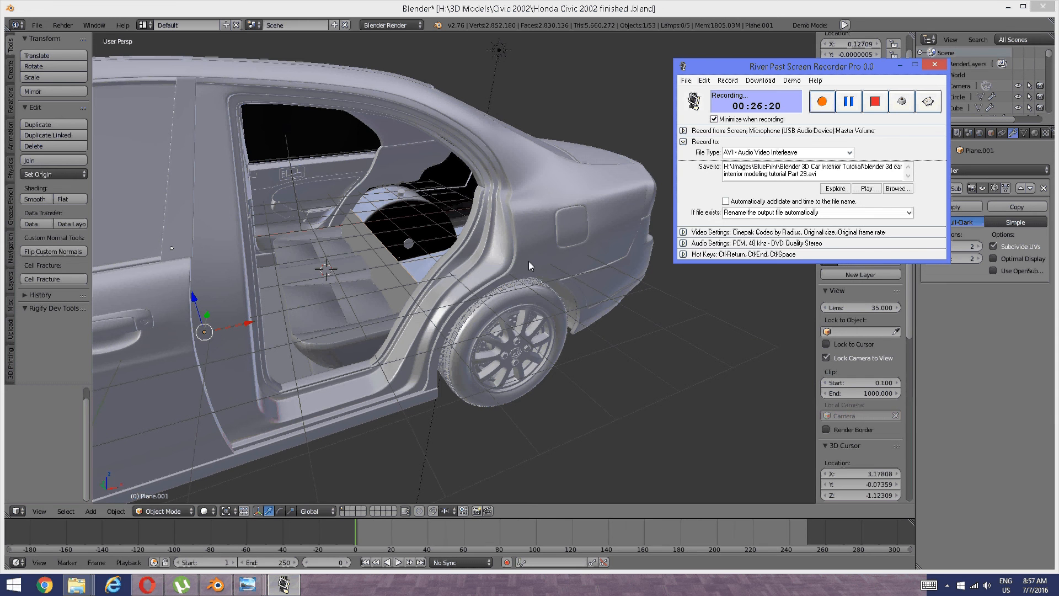
pyautogui.click(216, 584)
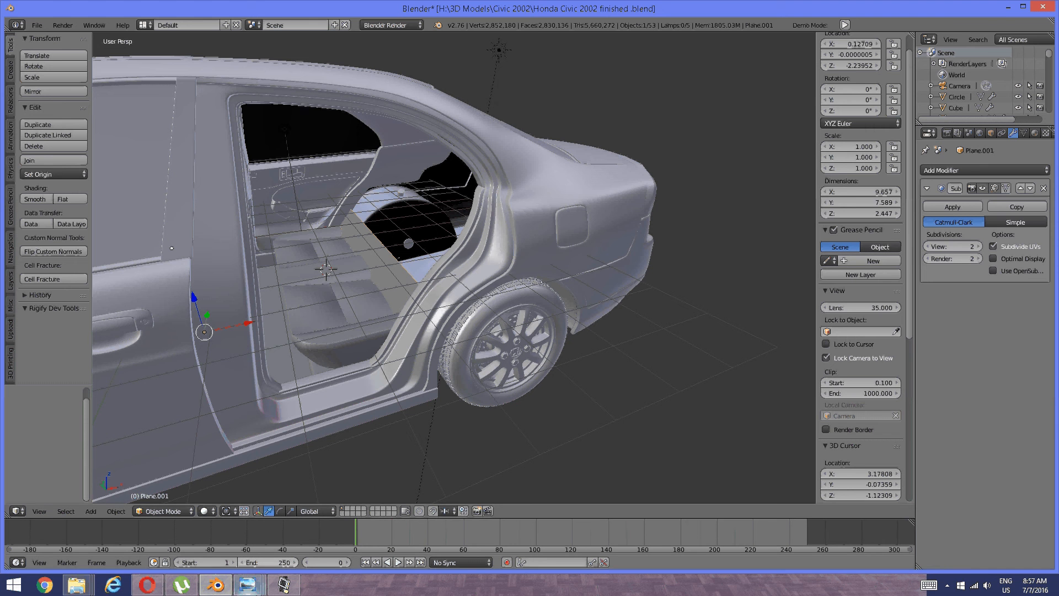
pyautogui.click(284, 585)
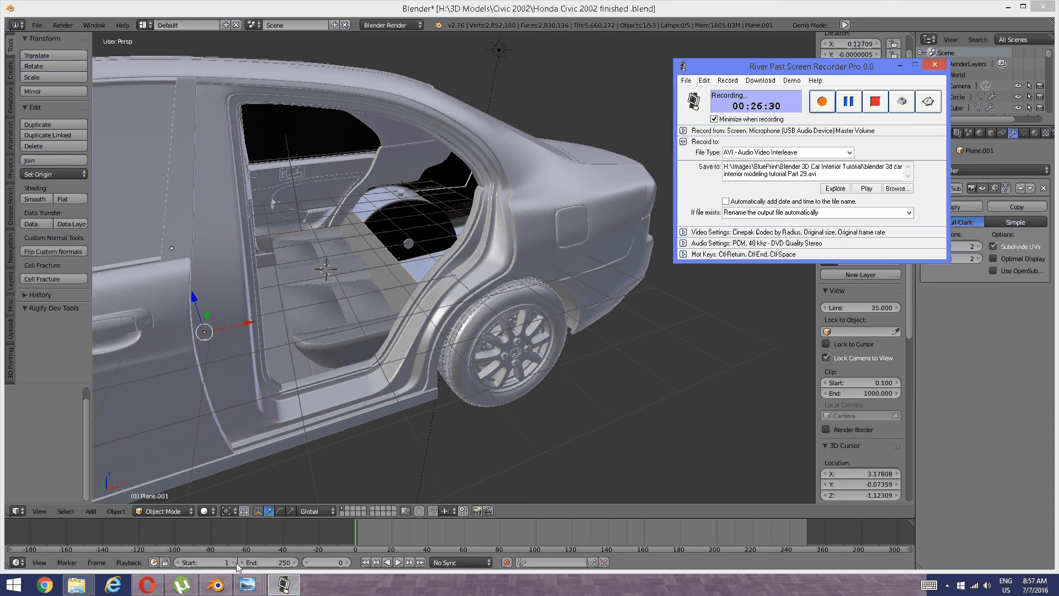
pyautogui.click(284, 584)
pyautogui.click(285, 584)
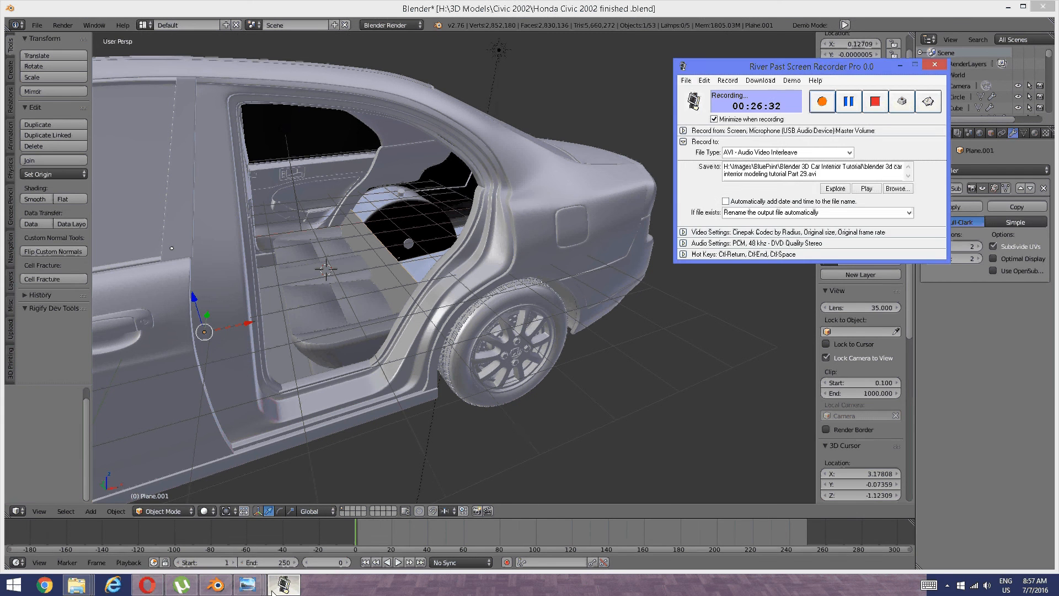
# Switch to Windows Photo Viewer and compare the Honda Civic interior photos for the shape of the rear seat and its backrest
pyautogui.moveTo(248, 585)
pyautogui.click(379, 532)
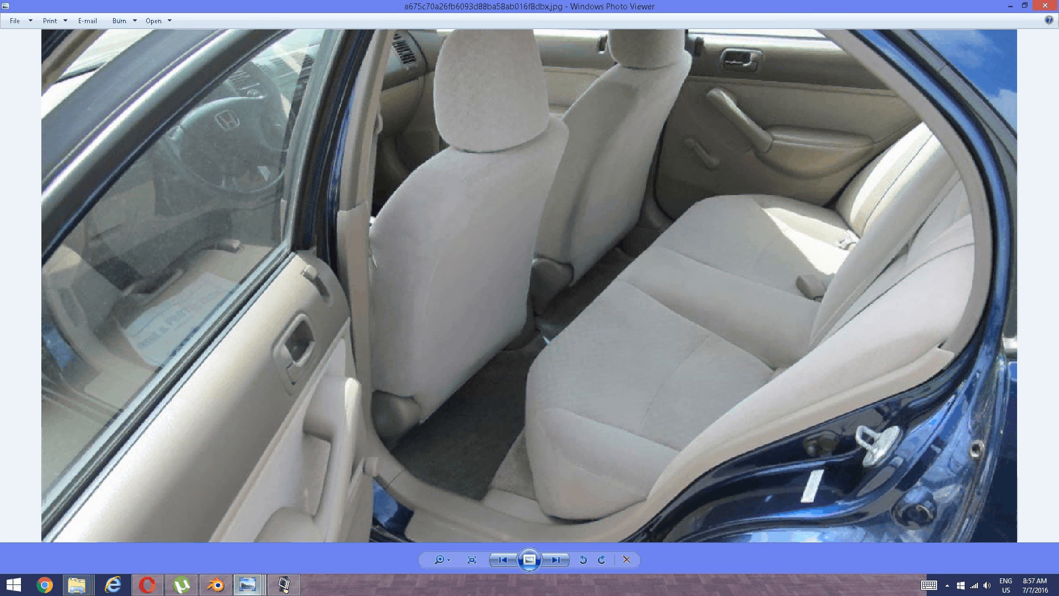
pyautogui.moveTo(248, 584)
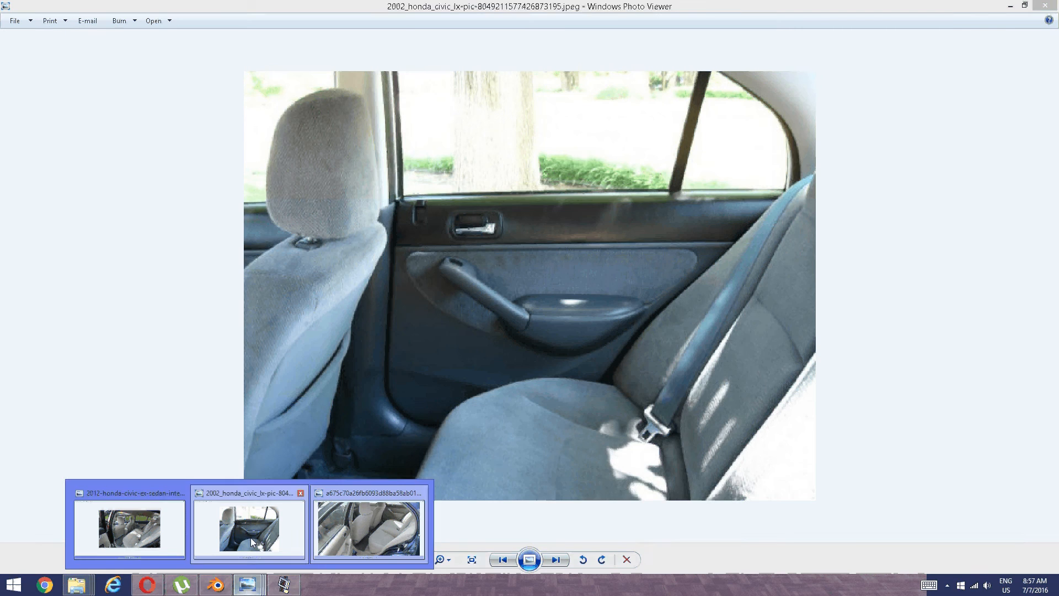
pyautogui.click(250, 537)
pyautogui.click(150, 547)
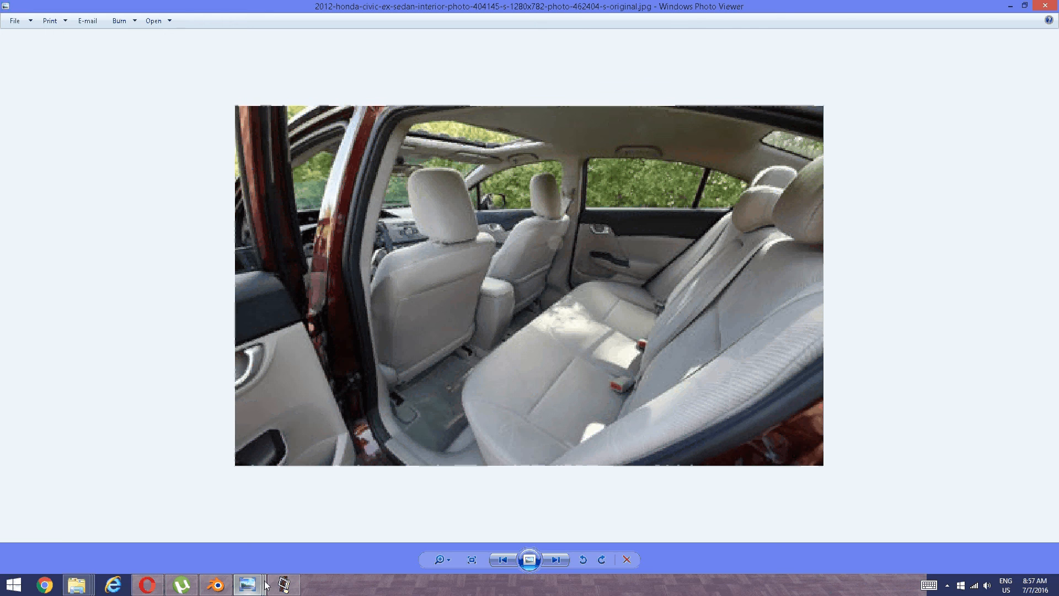
pyautogui.moveTo(251, 592)
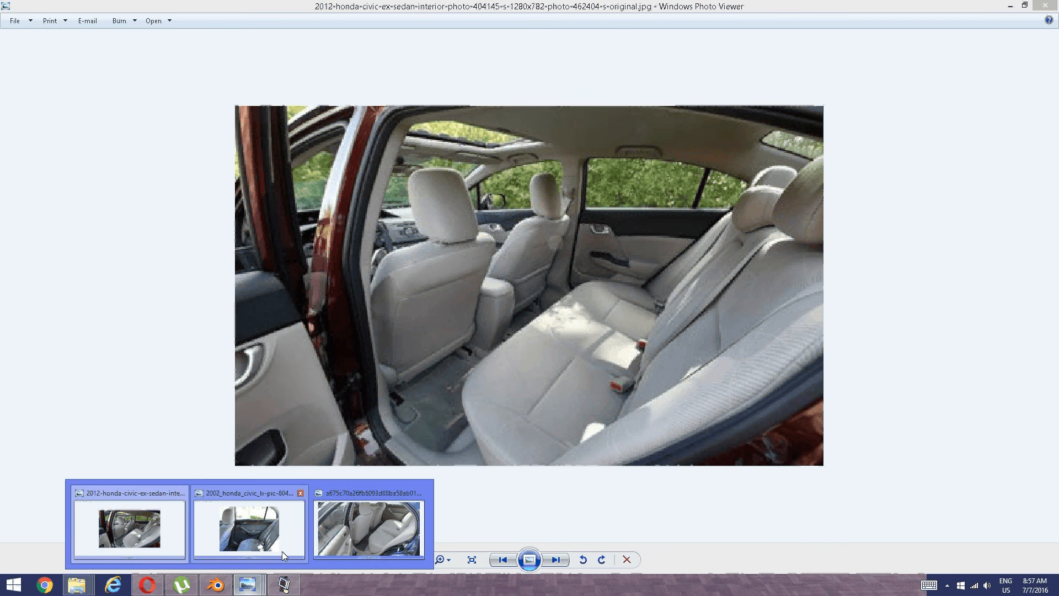
pyautogui.click(365, 529)
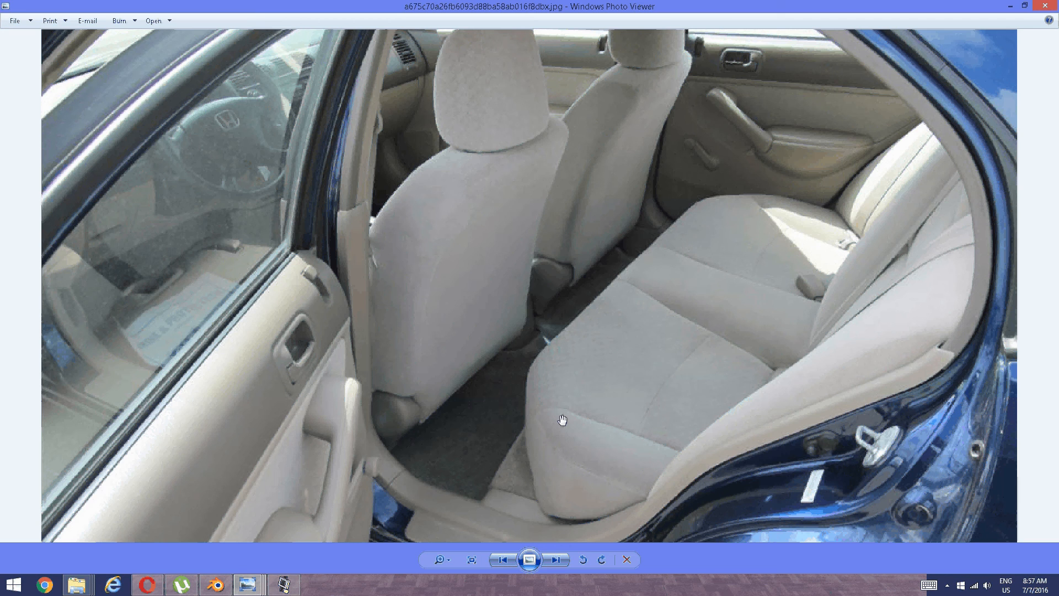
pyautogui.moveTo(100, 586)
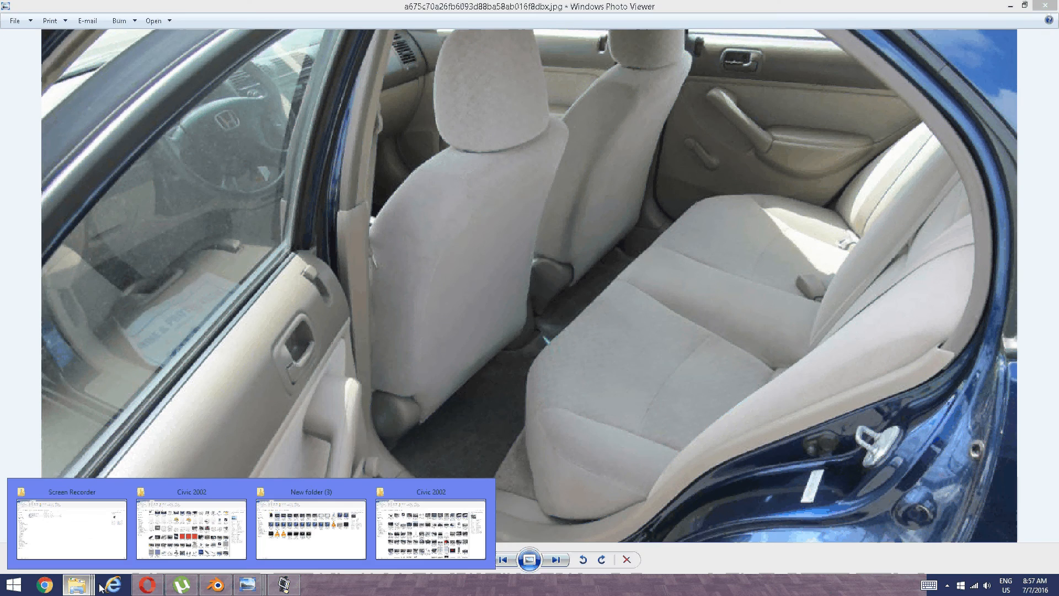
pyautogui.click(144, 585)
pyautogui.click(1013, 3)
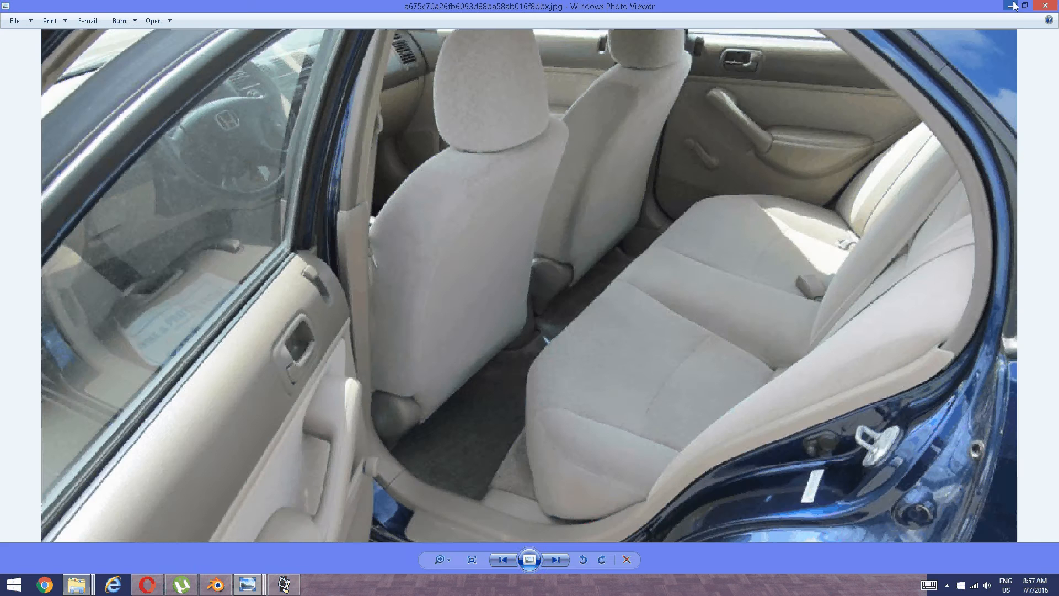
pyautogui.press('Left')
pyautogui.click(1013, 5)
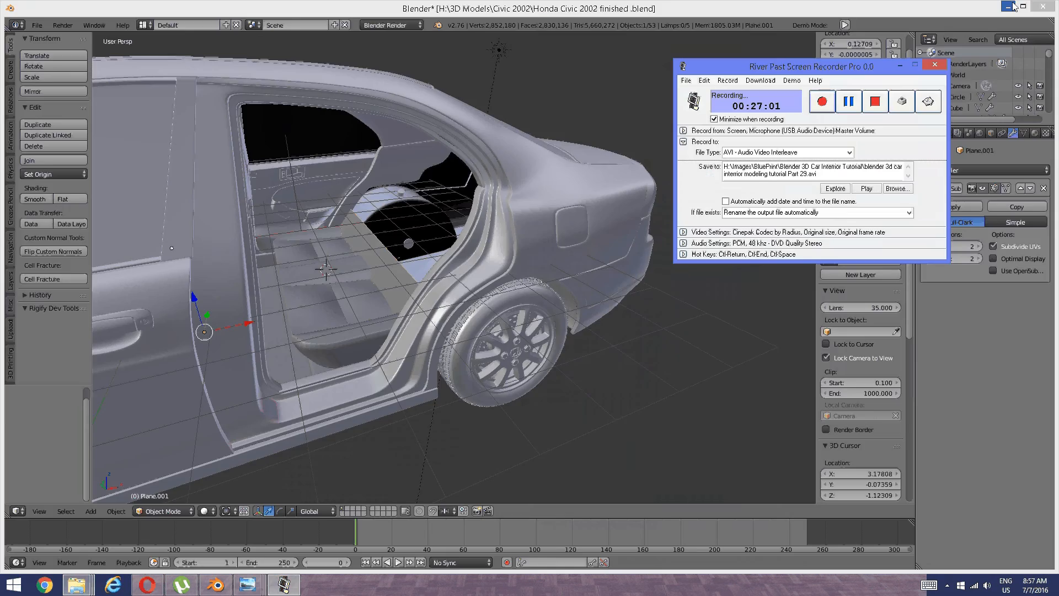
pyautogui.click(1013, 6)
pyautogui.click(1012, 2)
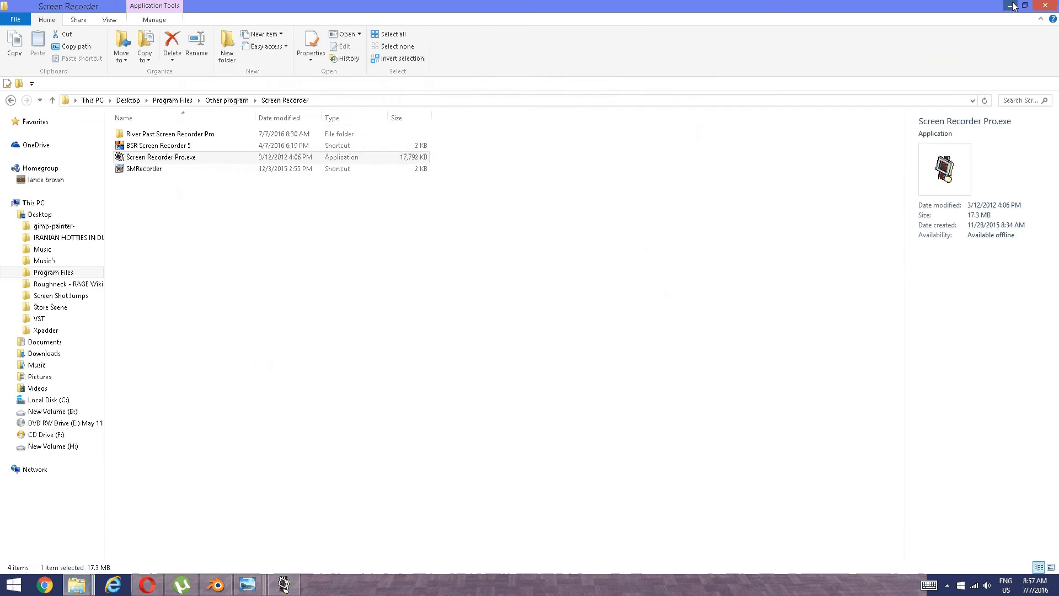
pyautogui.click(1012, 3)
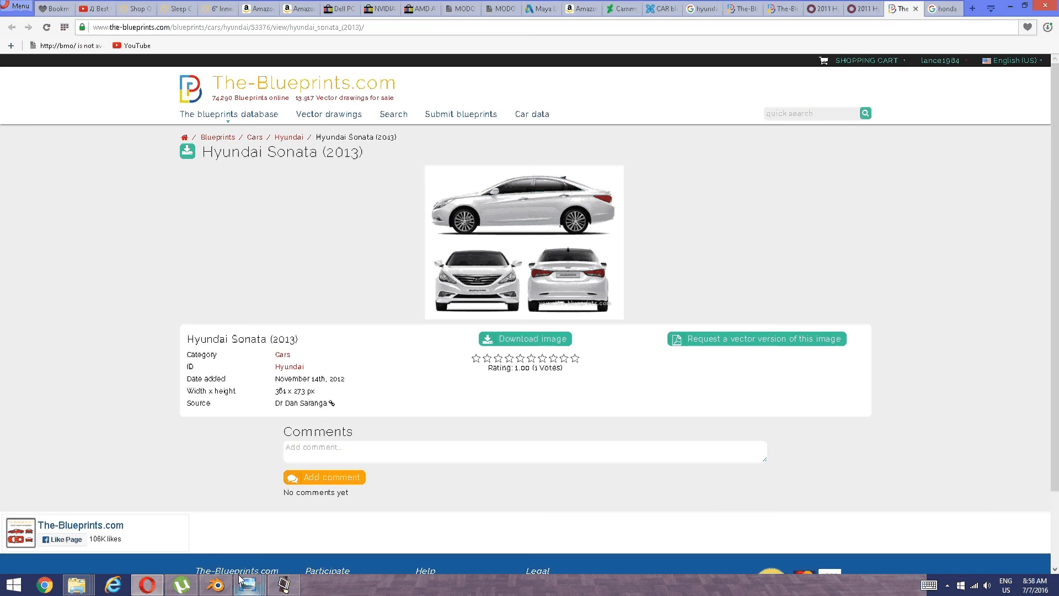
pyautogui.click(217, 585)
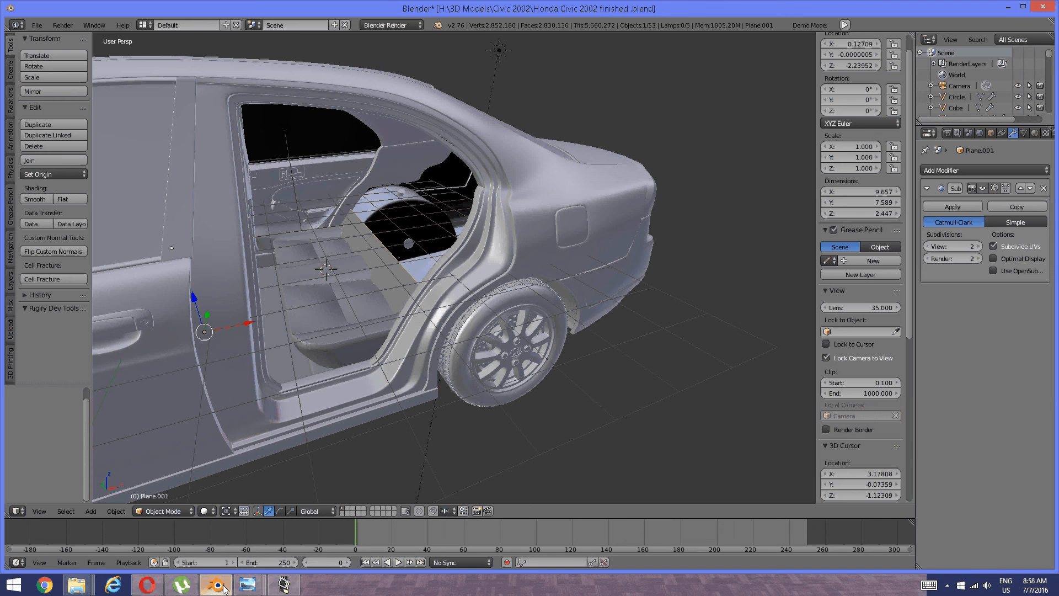
pyautogui.click(284, 585)
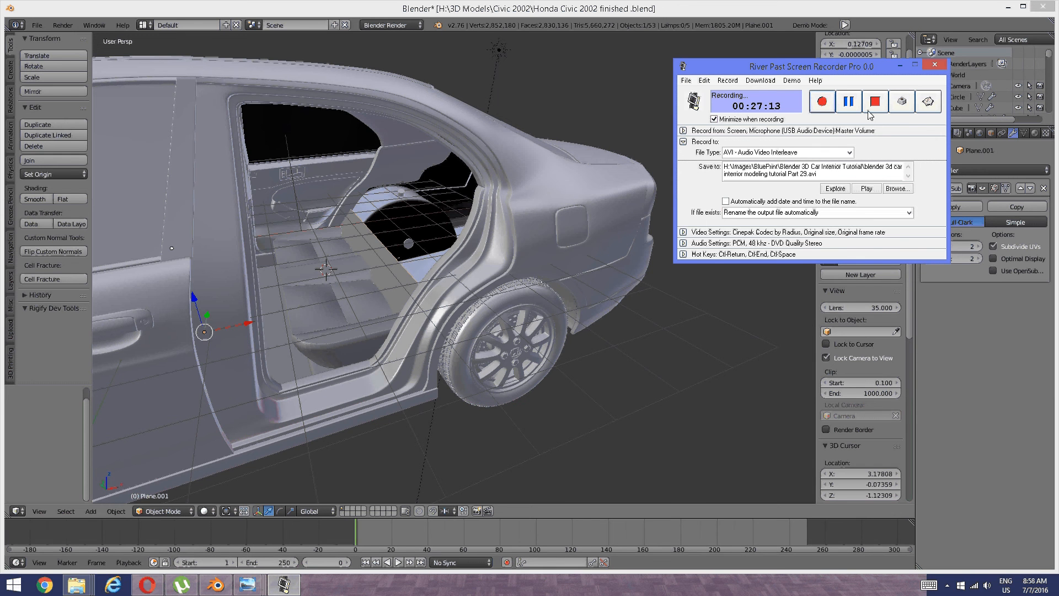